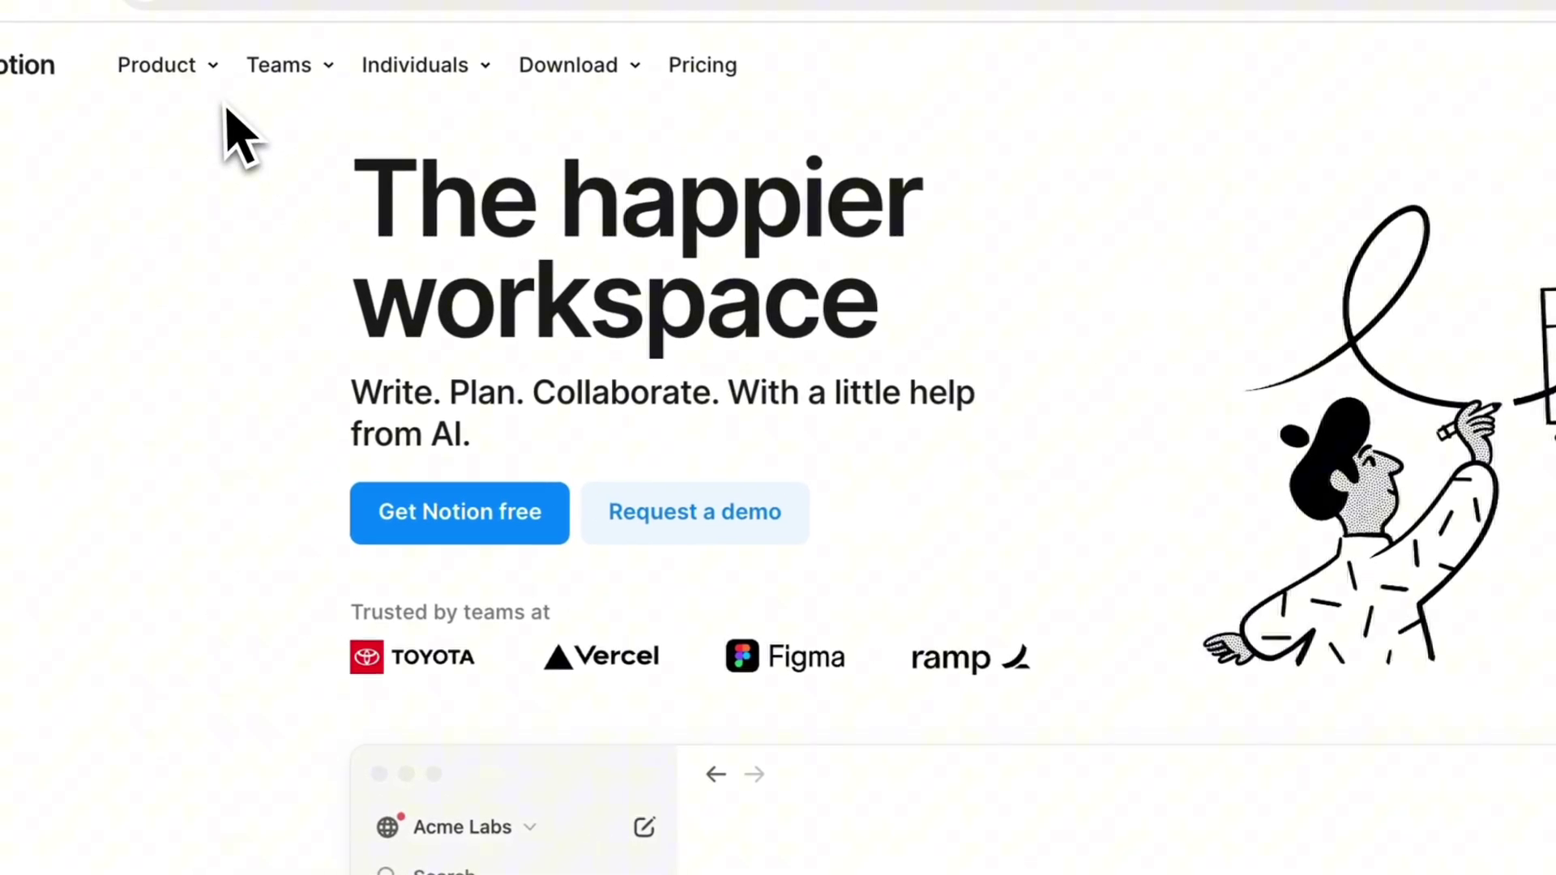
# Step: Go to the Projects product page, highlight 'Visualize progress with charts', and scroll to the press quote
pyautogui.moveTo(190, 71)
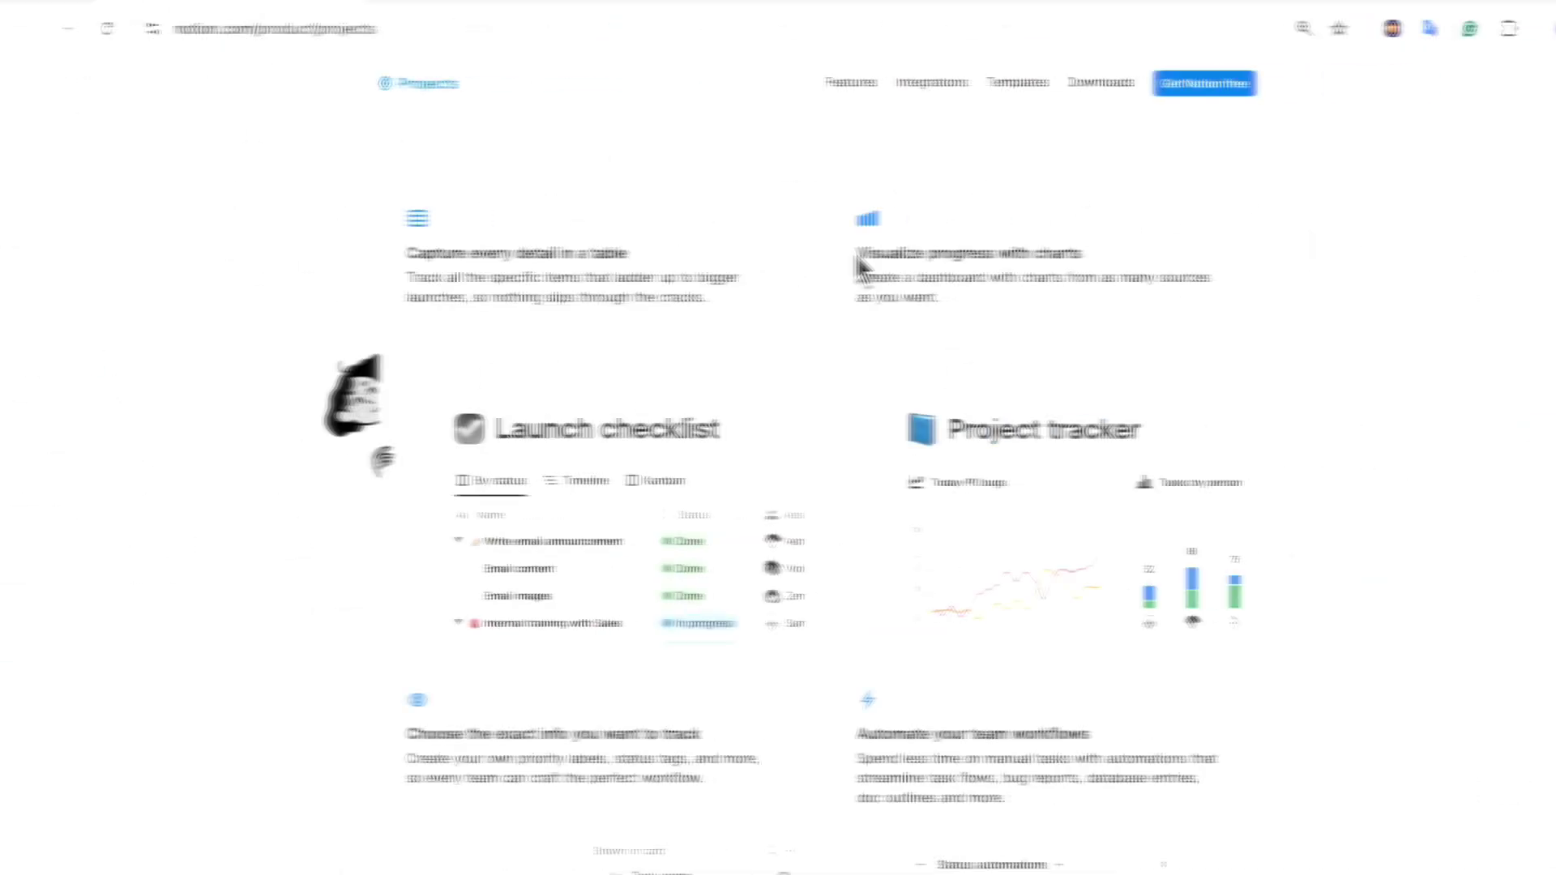
pyautogui.moveTo(688, 357); pyautogui.dragTo(1035, 380)
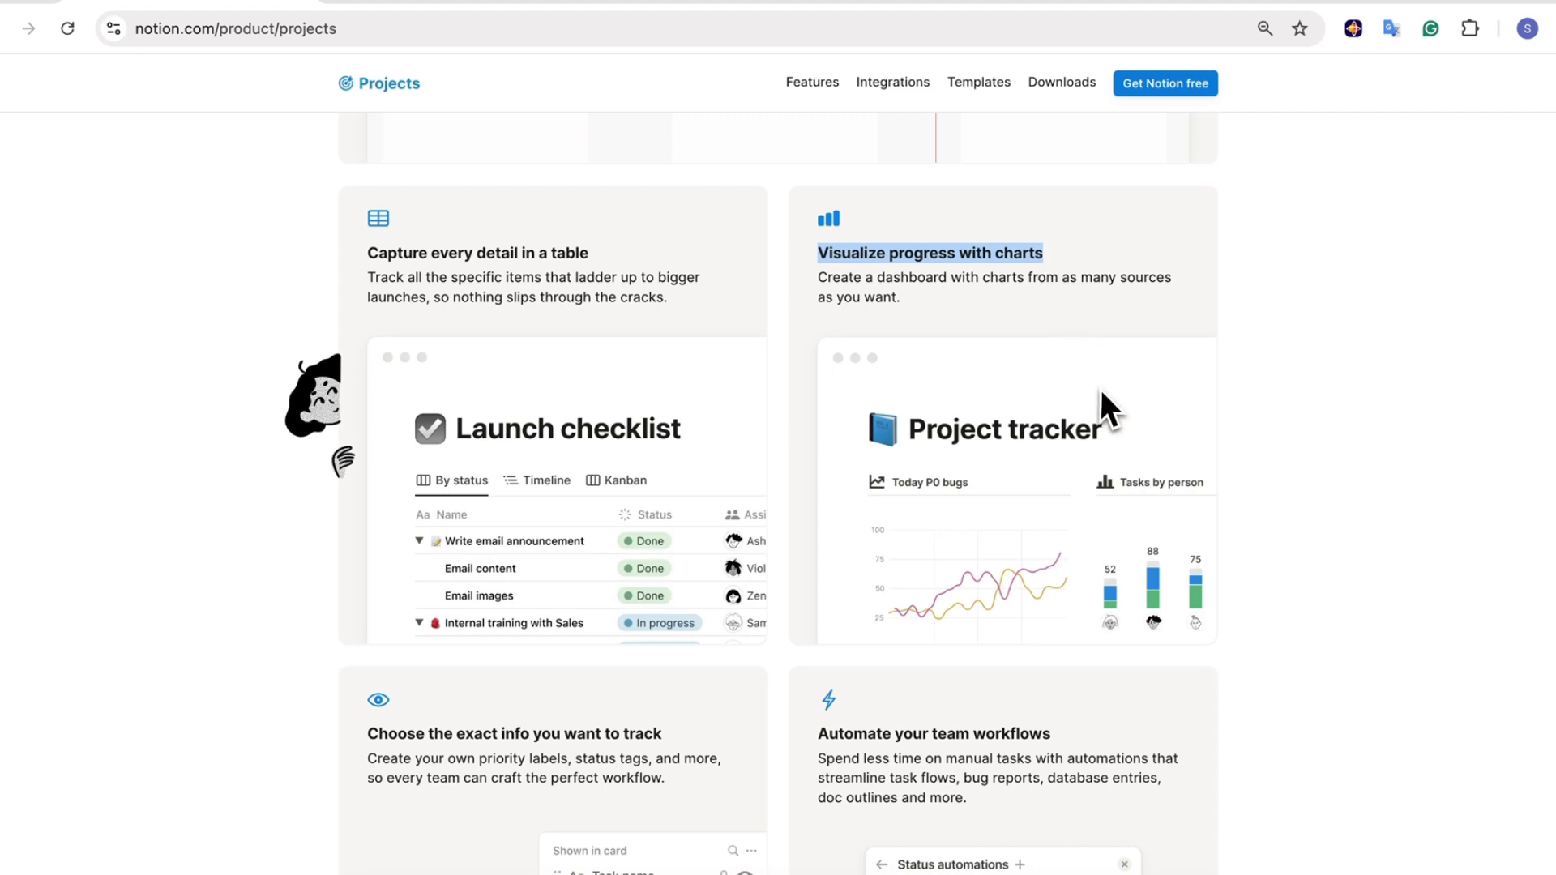
pyautogui.scroll(-6, 1087, 502)
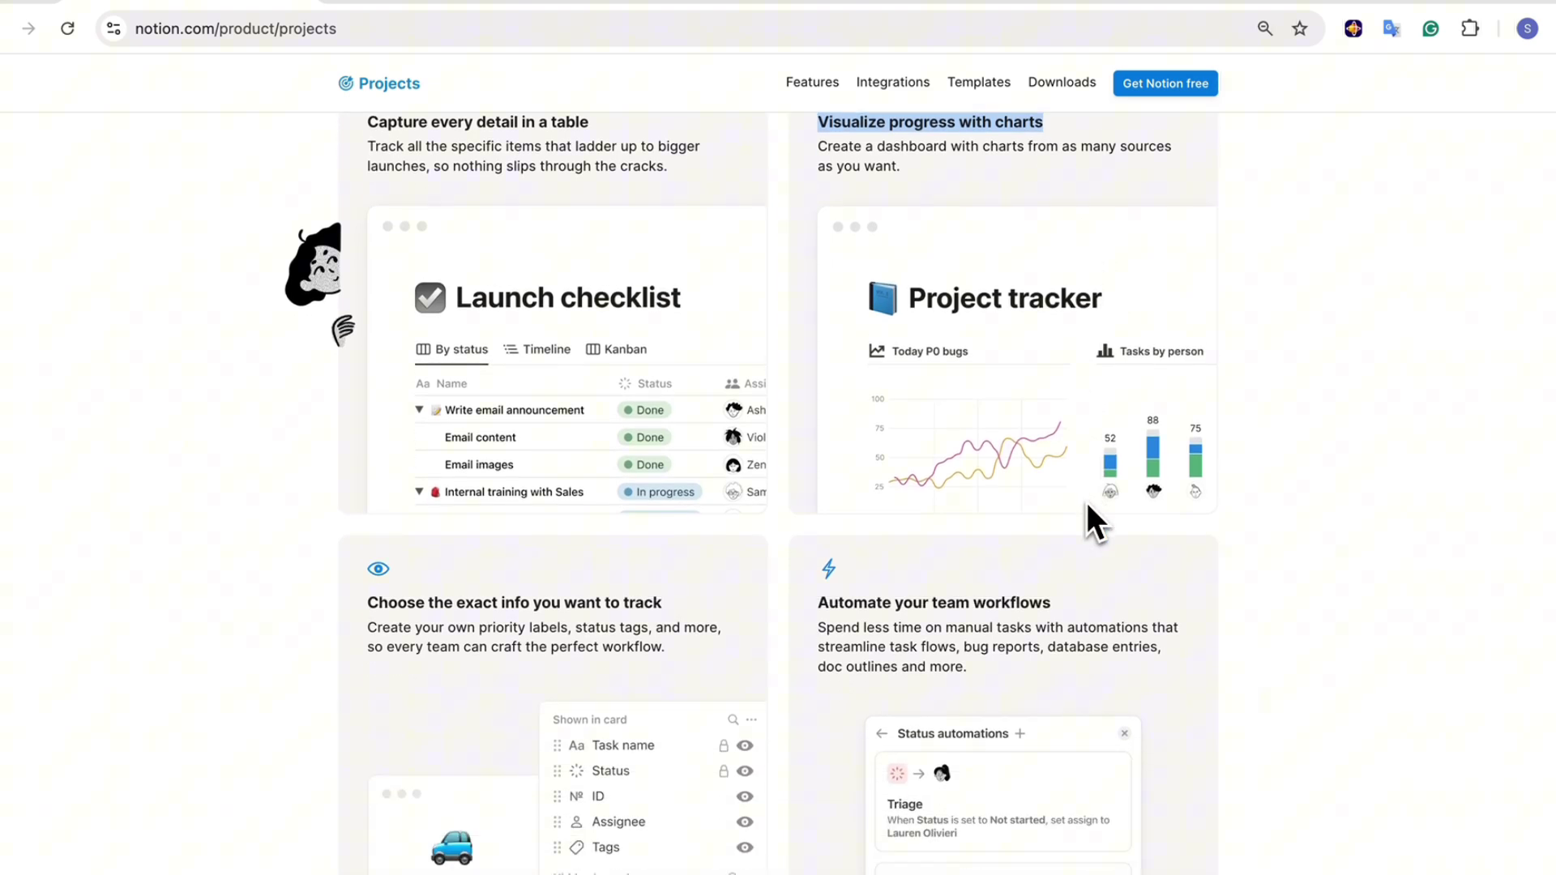
pyautogui.scroll(-10, 1087, 501)
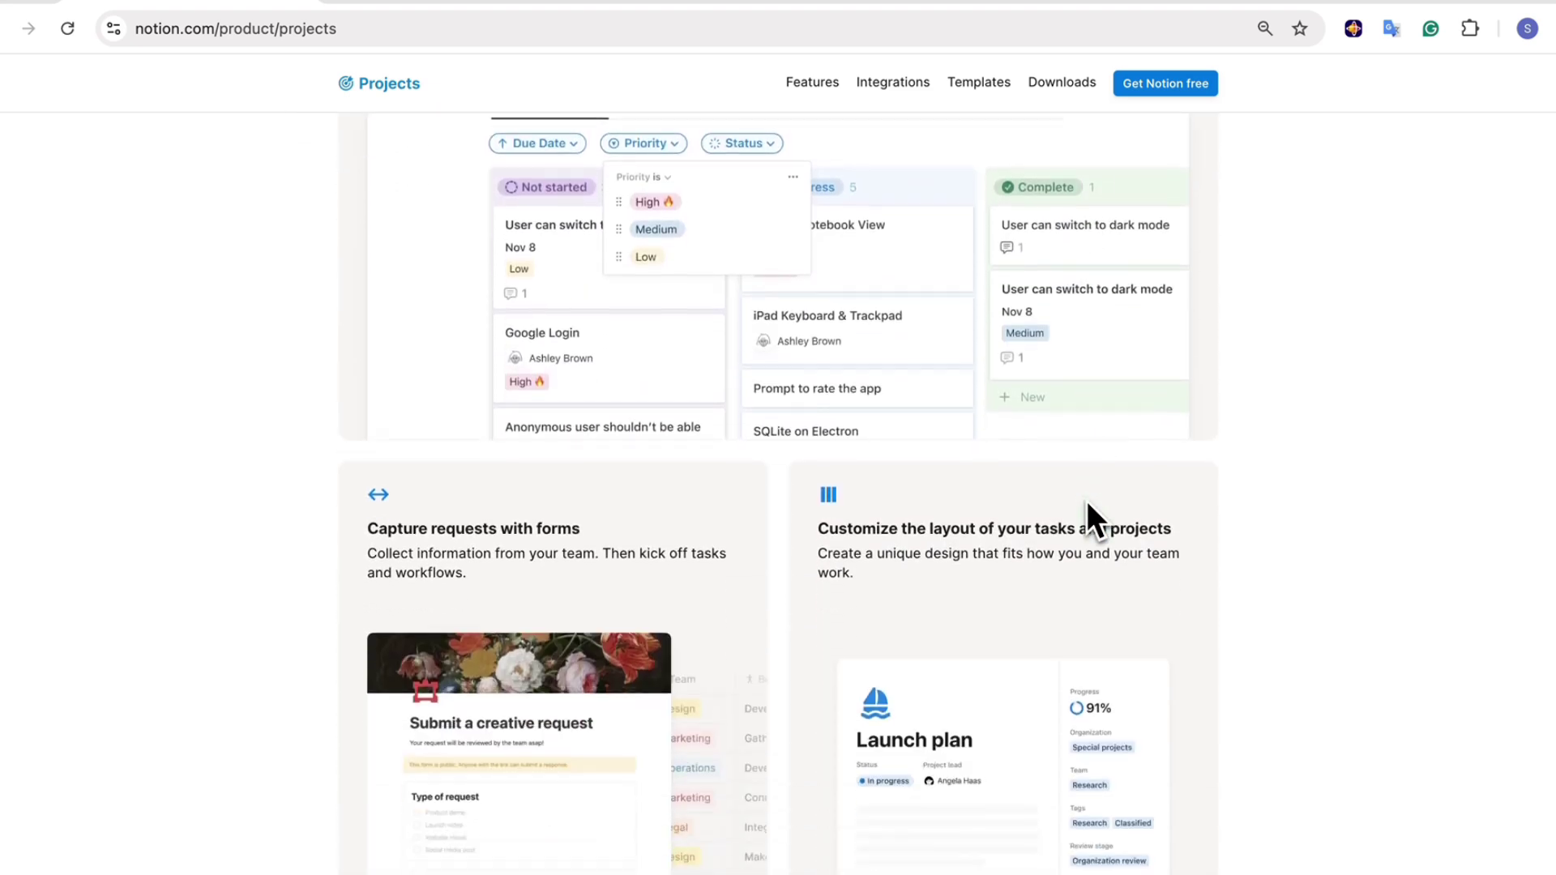
pyautogui.scroll(-9, 1084, 495)
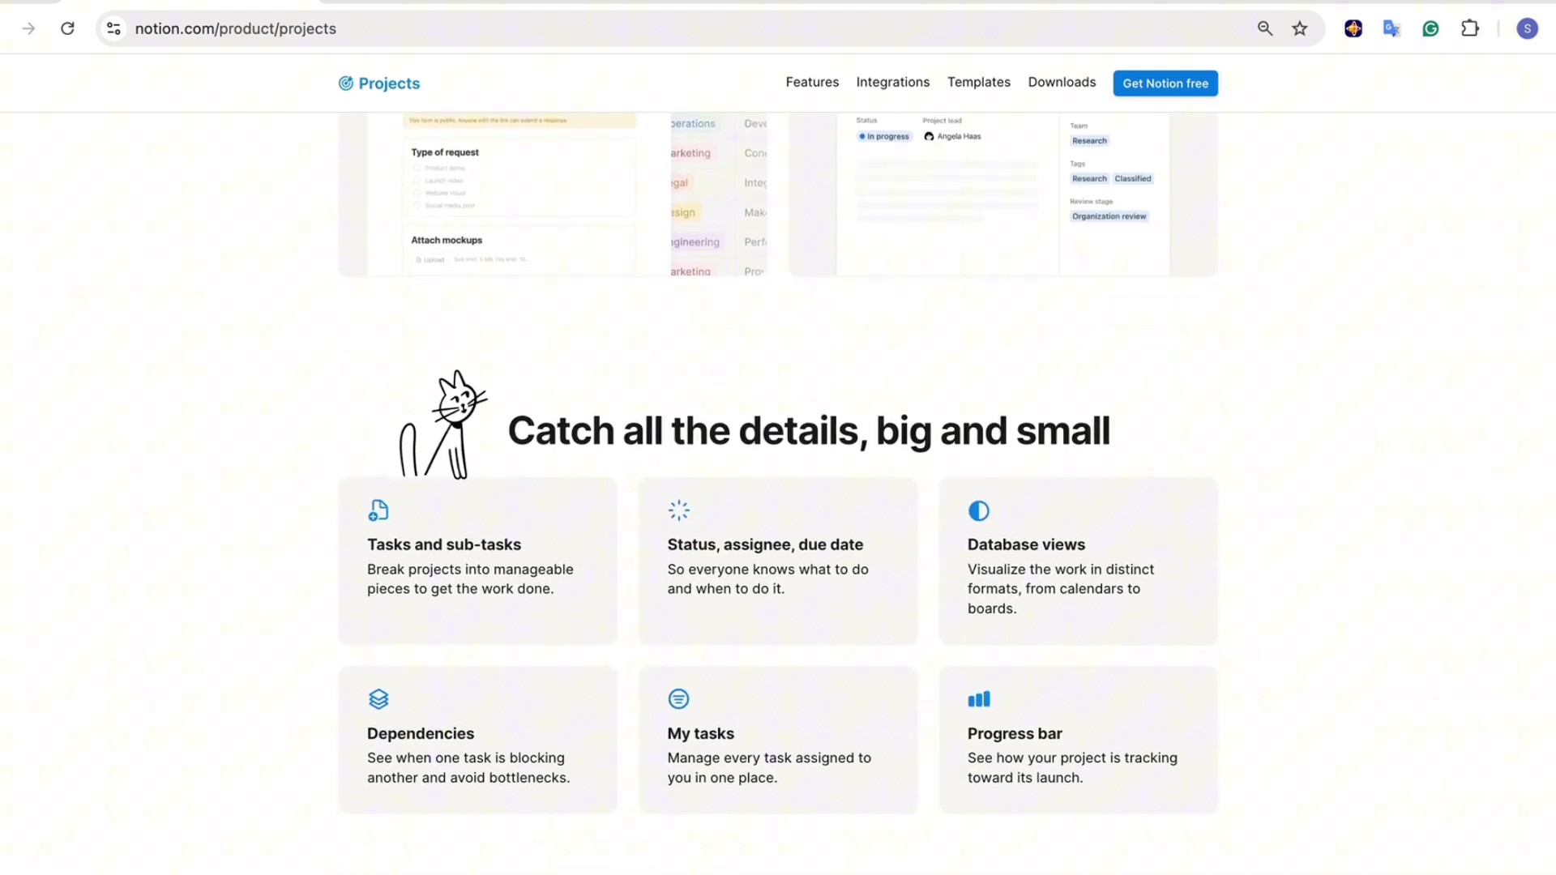
pyautogui.scroll(-9, 778, 495)
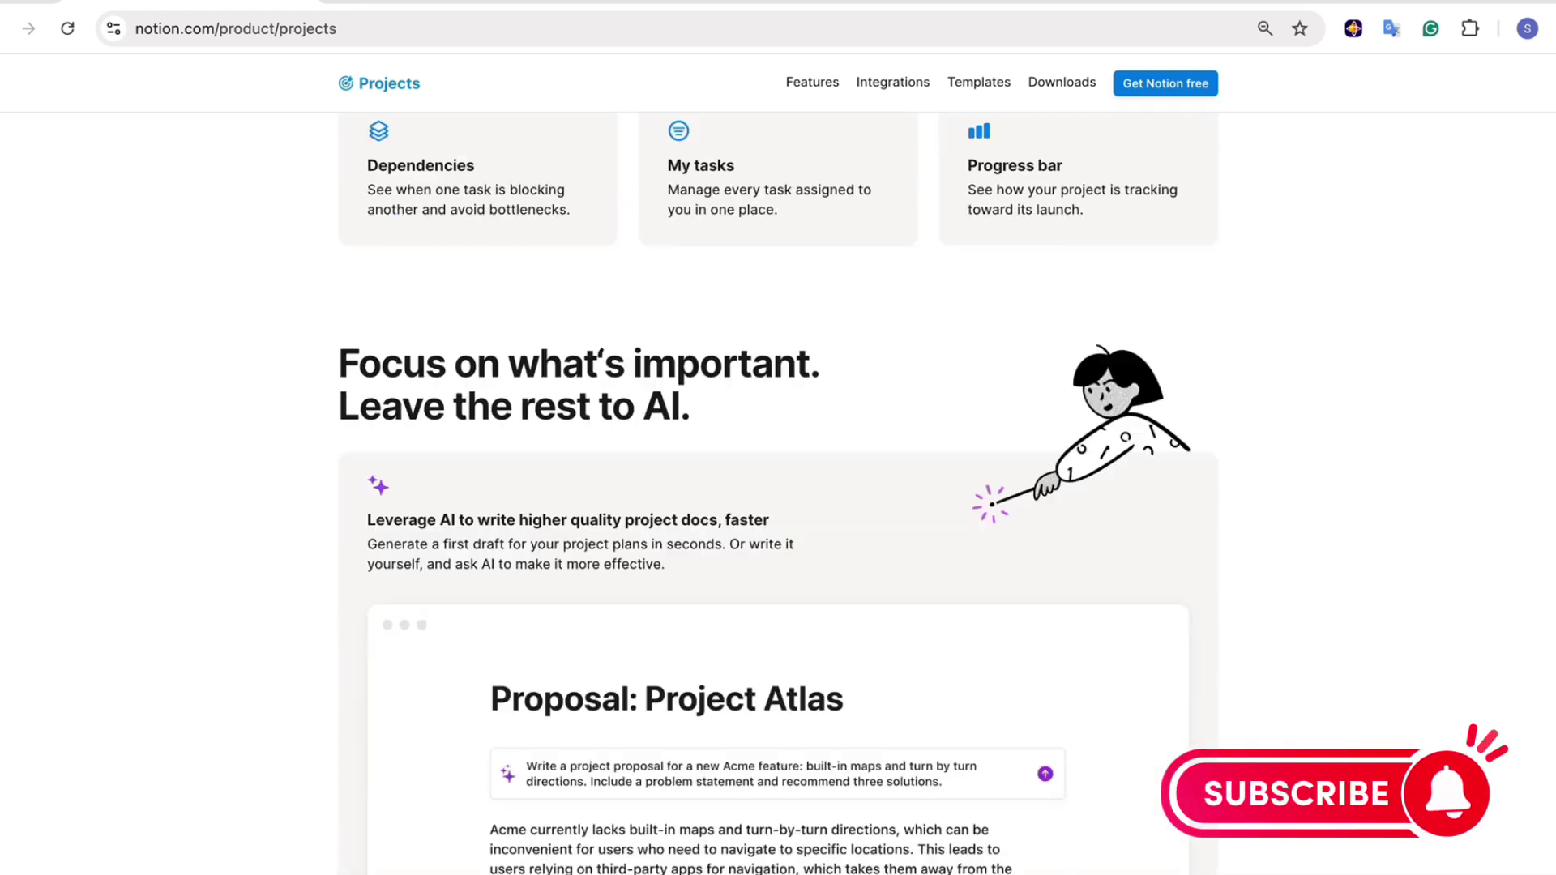
pyautogui.scroll(-6, 778, 495)
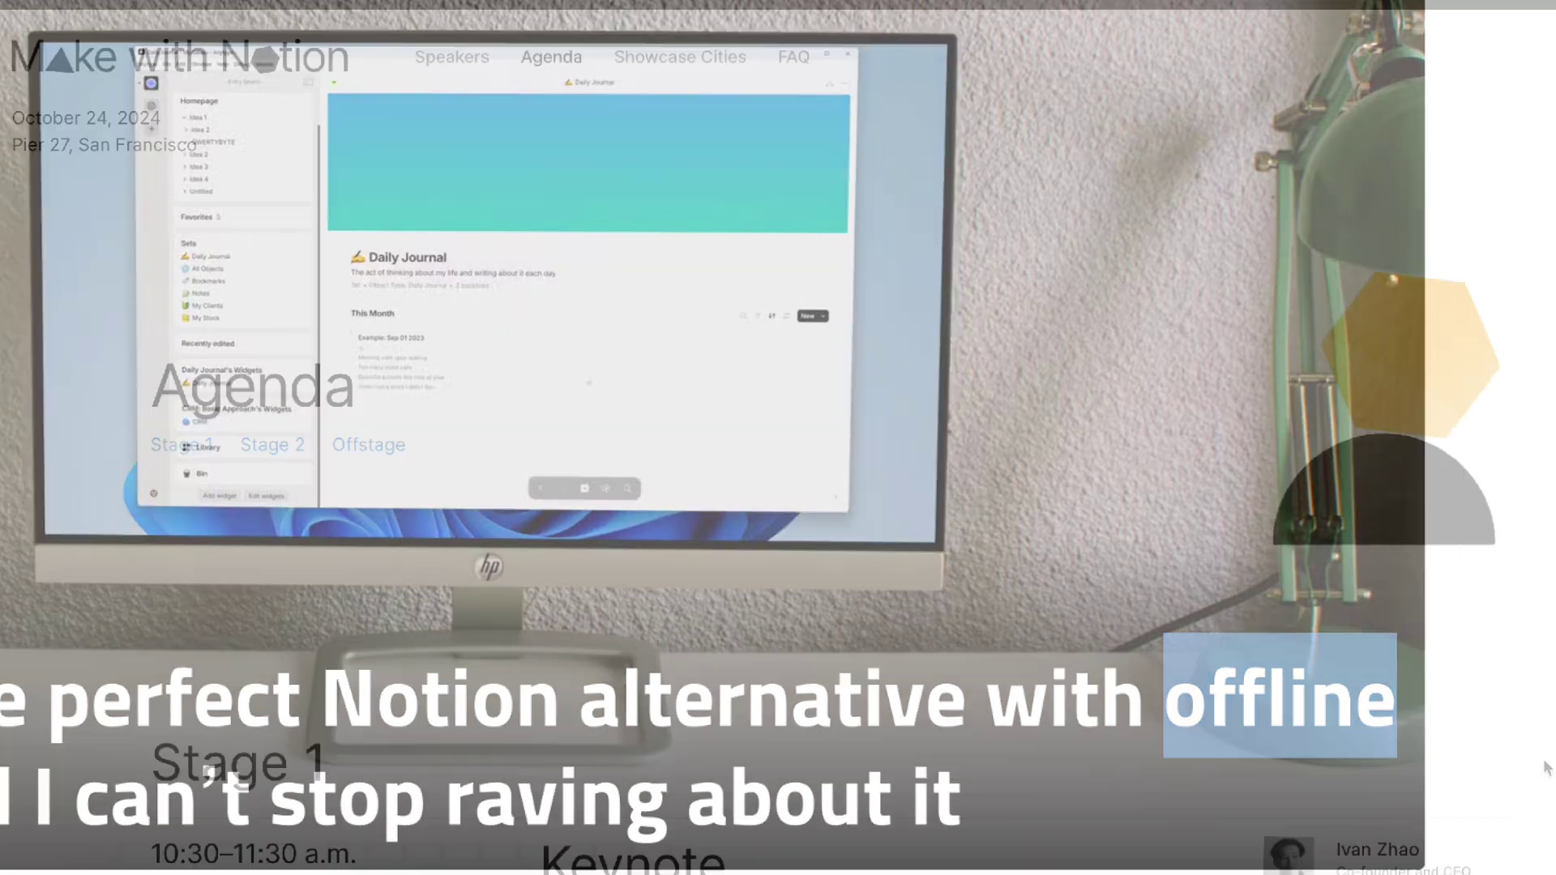
# Step: Scroll the Make with Notion agenda and highlight the Keynote session description
pyautogui.scroll(-5, 1547, 769)
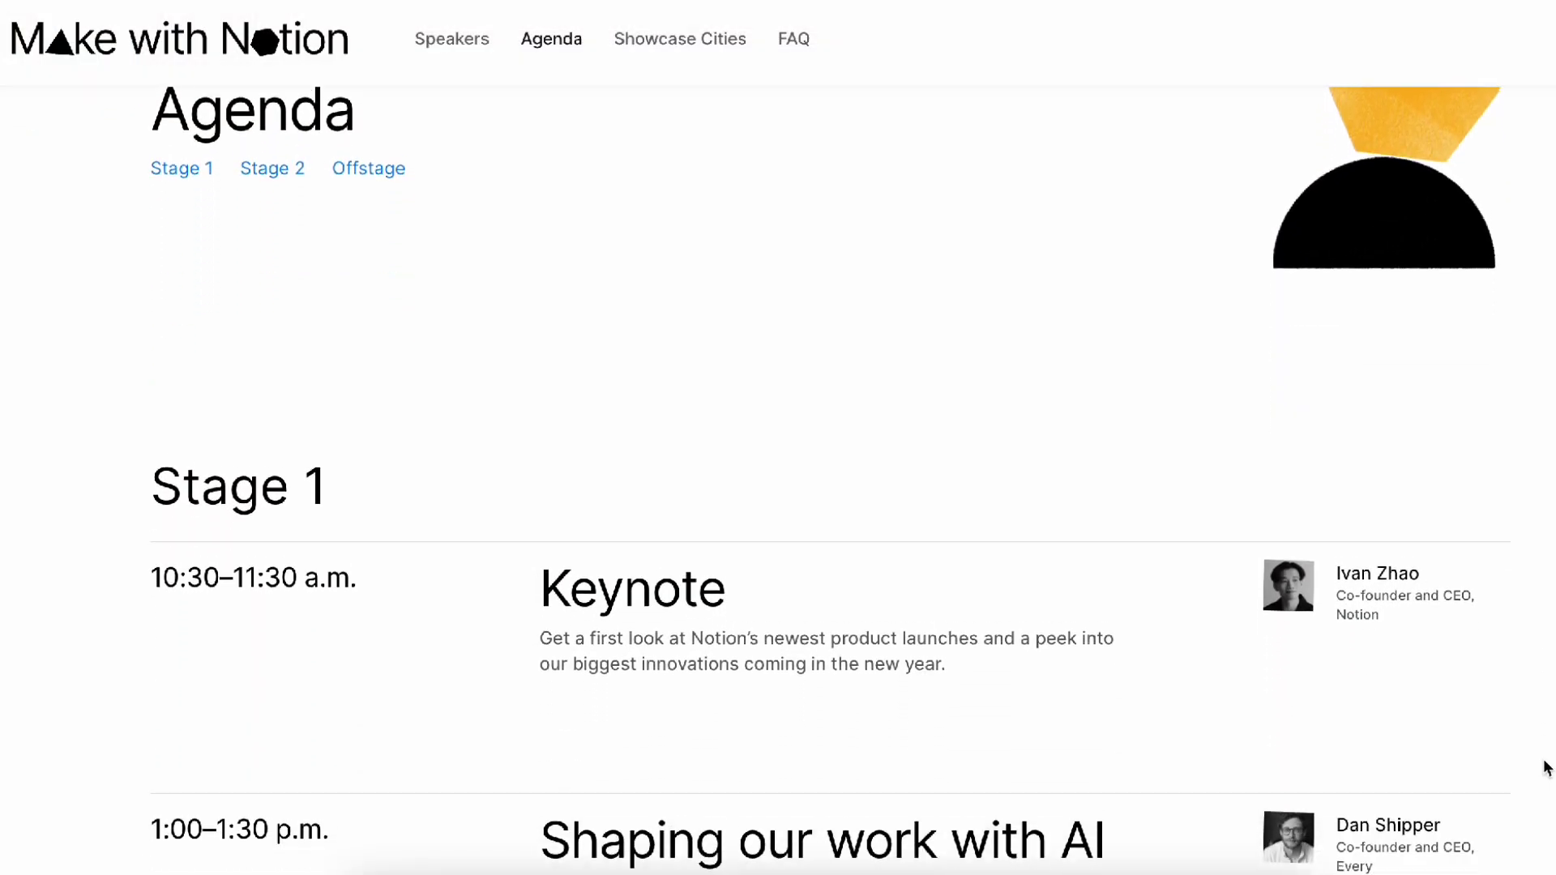
pyautogui.scroll(-2, 1546, 768)
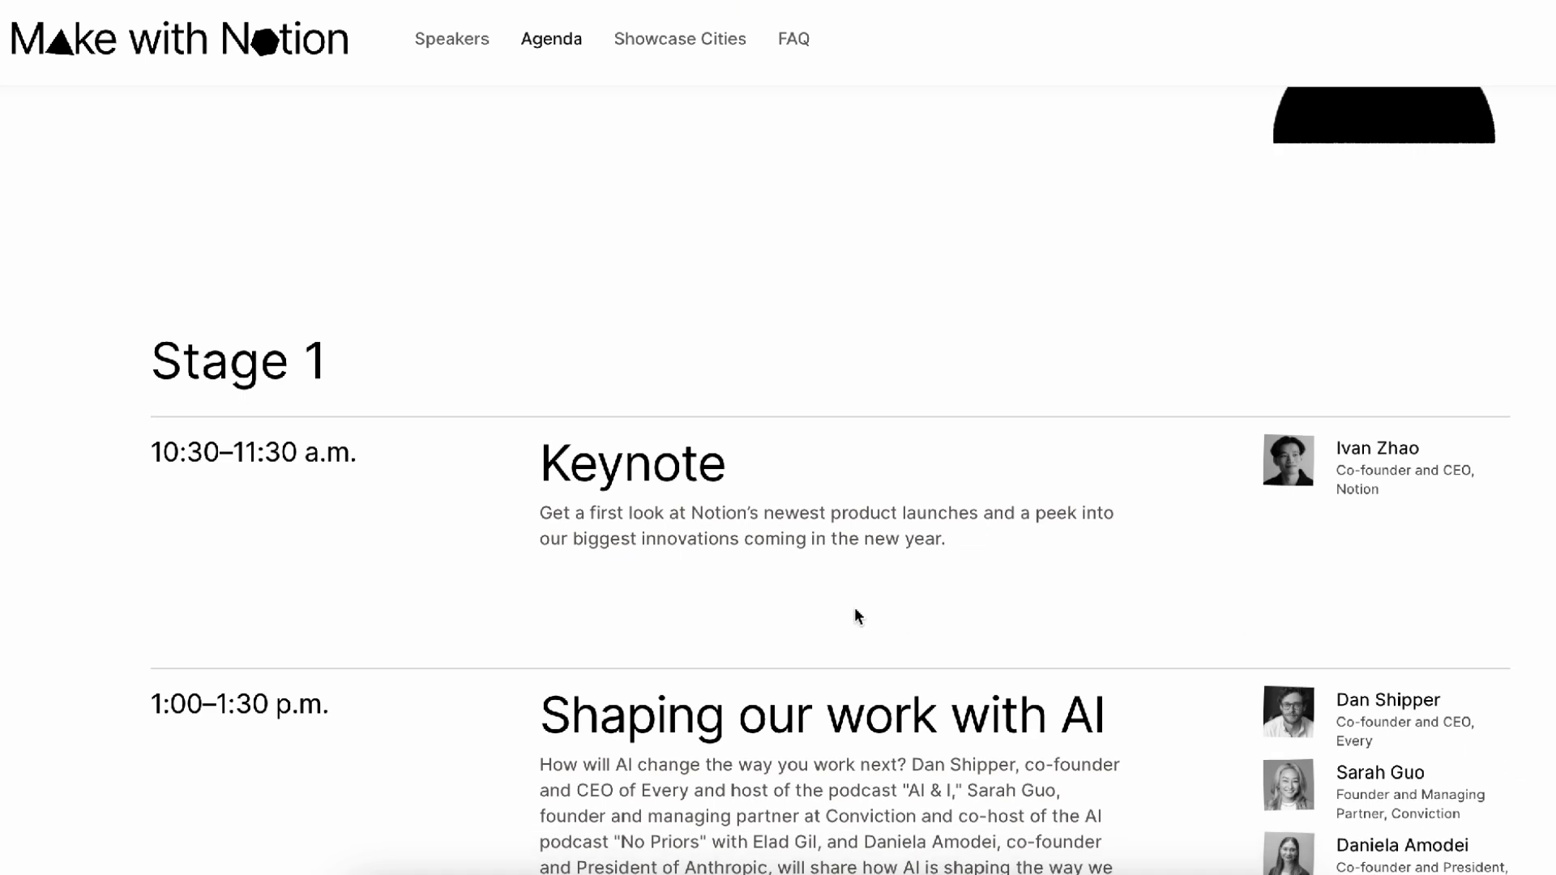
pyautogui.moveTo(543, 514); pyautogui.dragTo(996, 549)
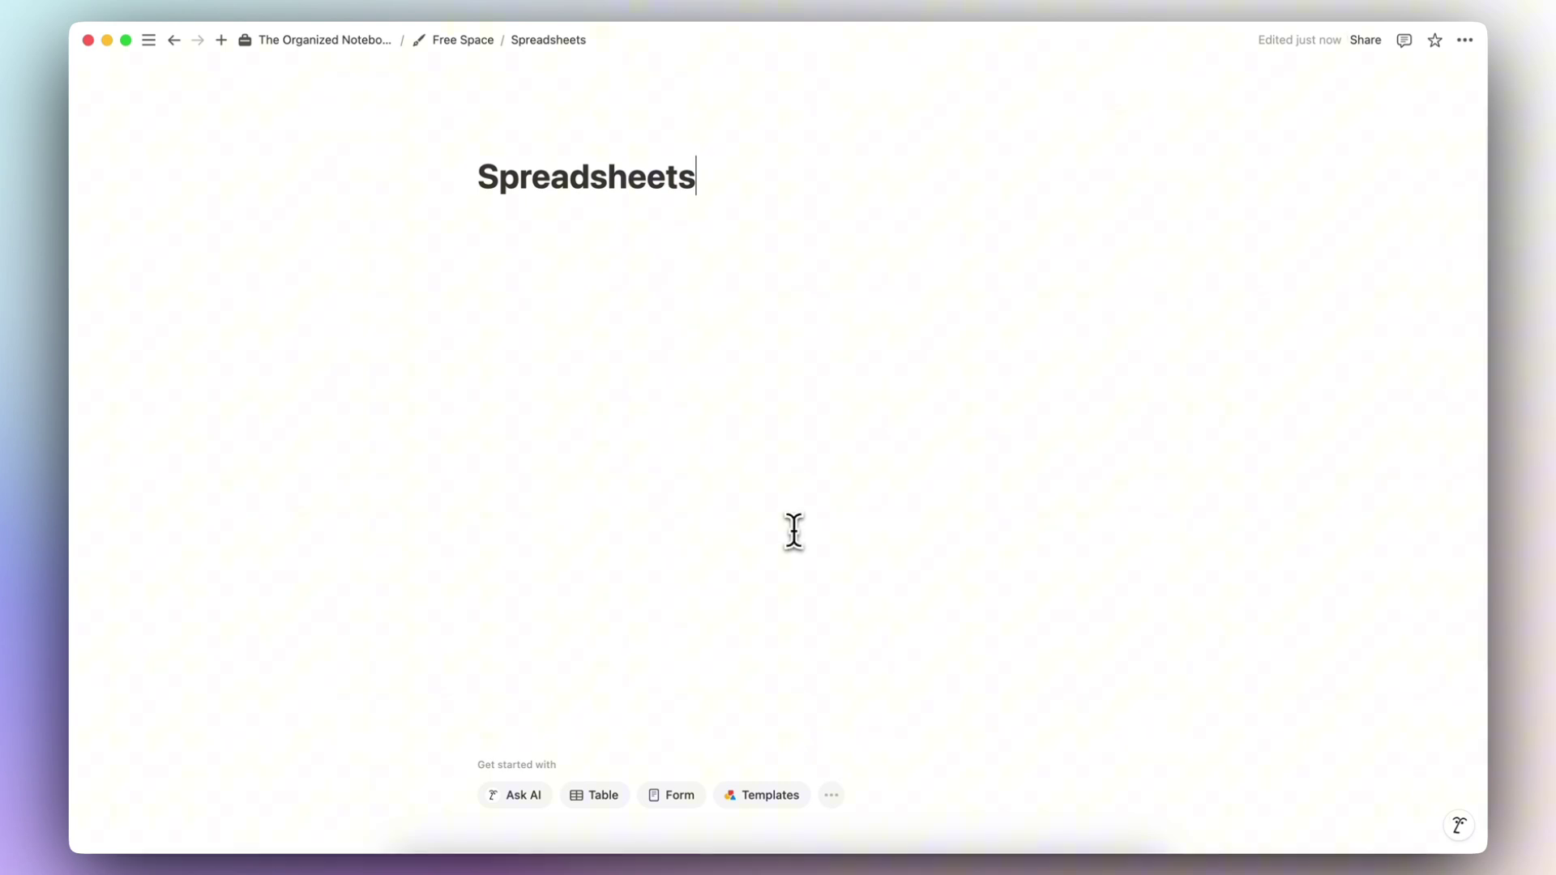
# Step: Insert a table under the Spreadsheets title and add a Number column
pyautogui.click(612, 227)
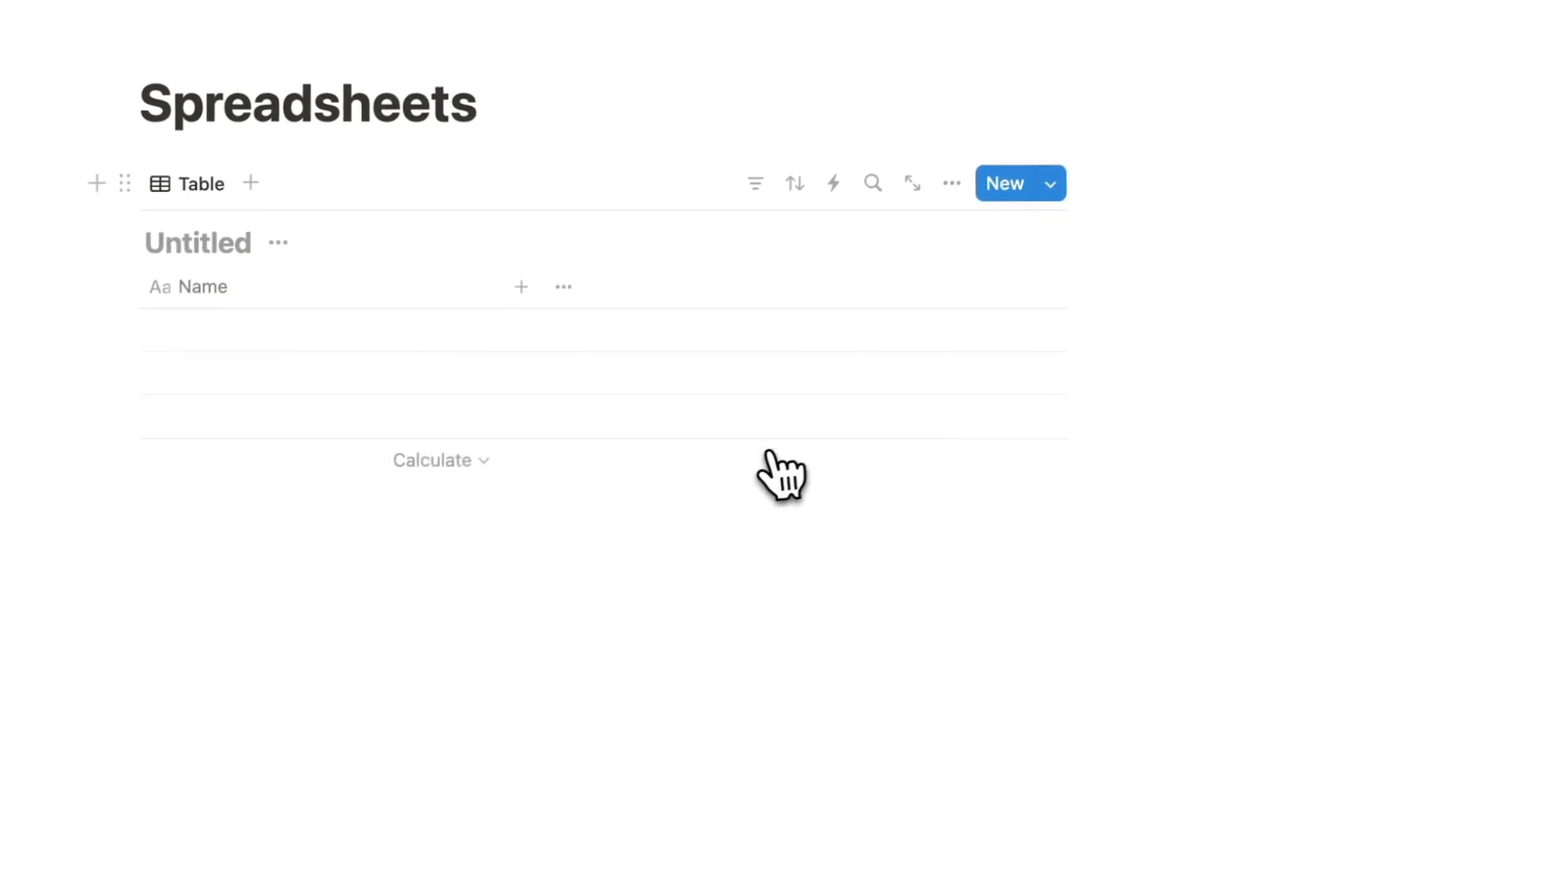
pyautogui.click(524, 288)
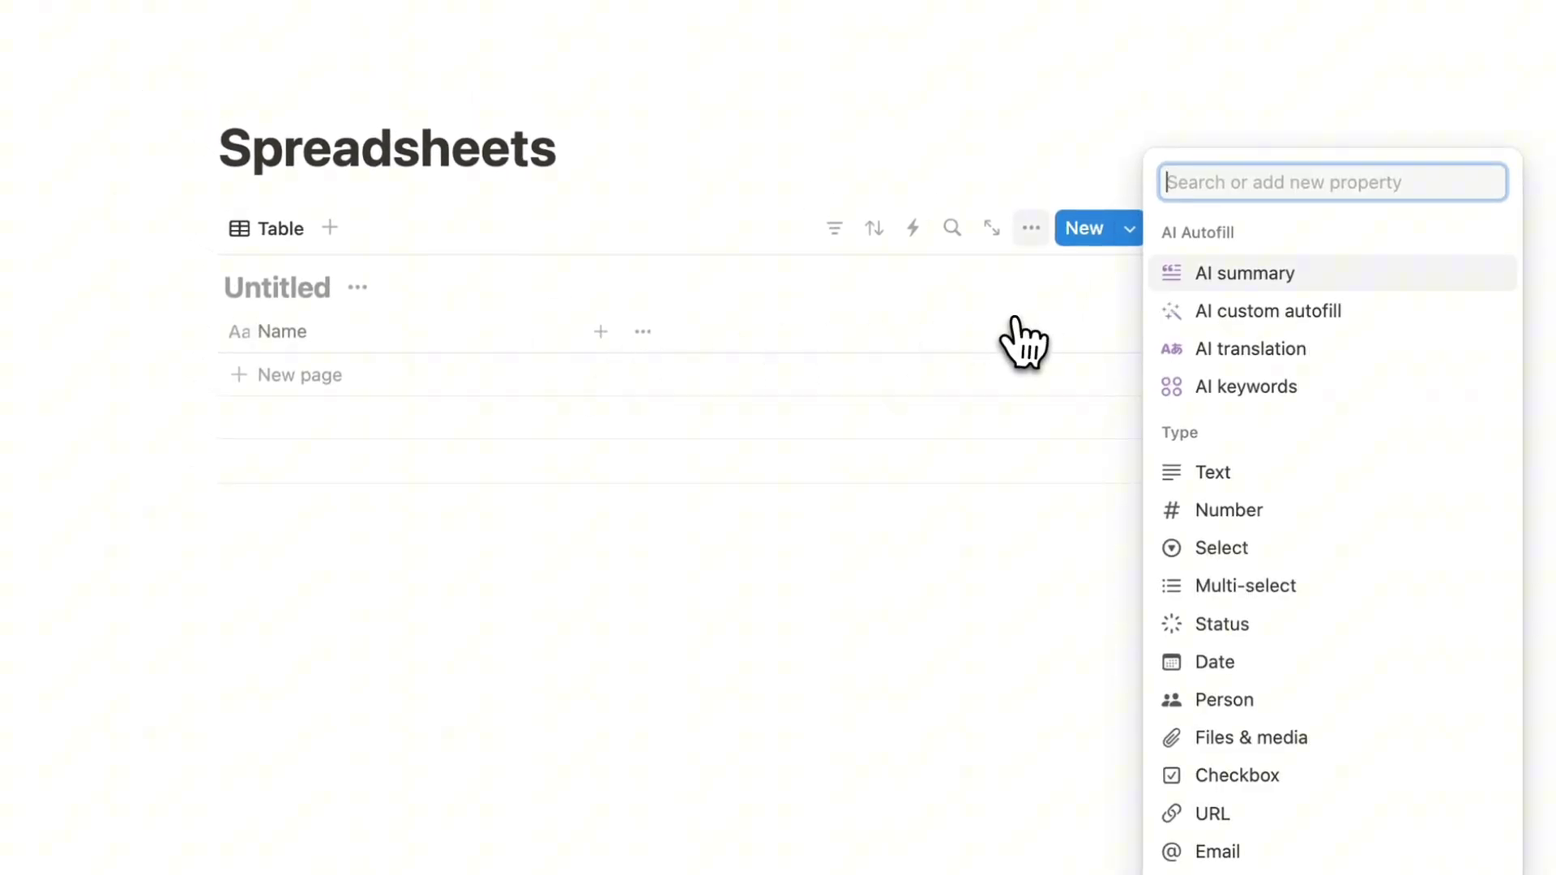
pyautogui.write('num')
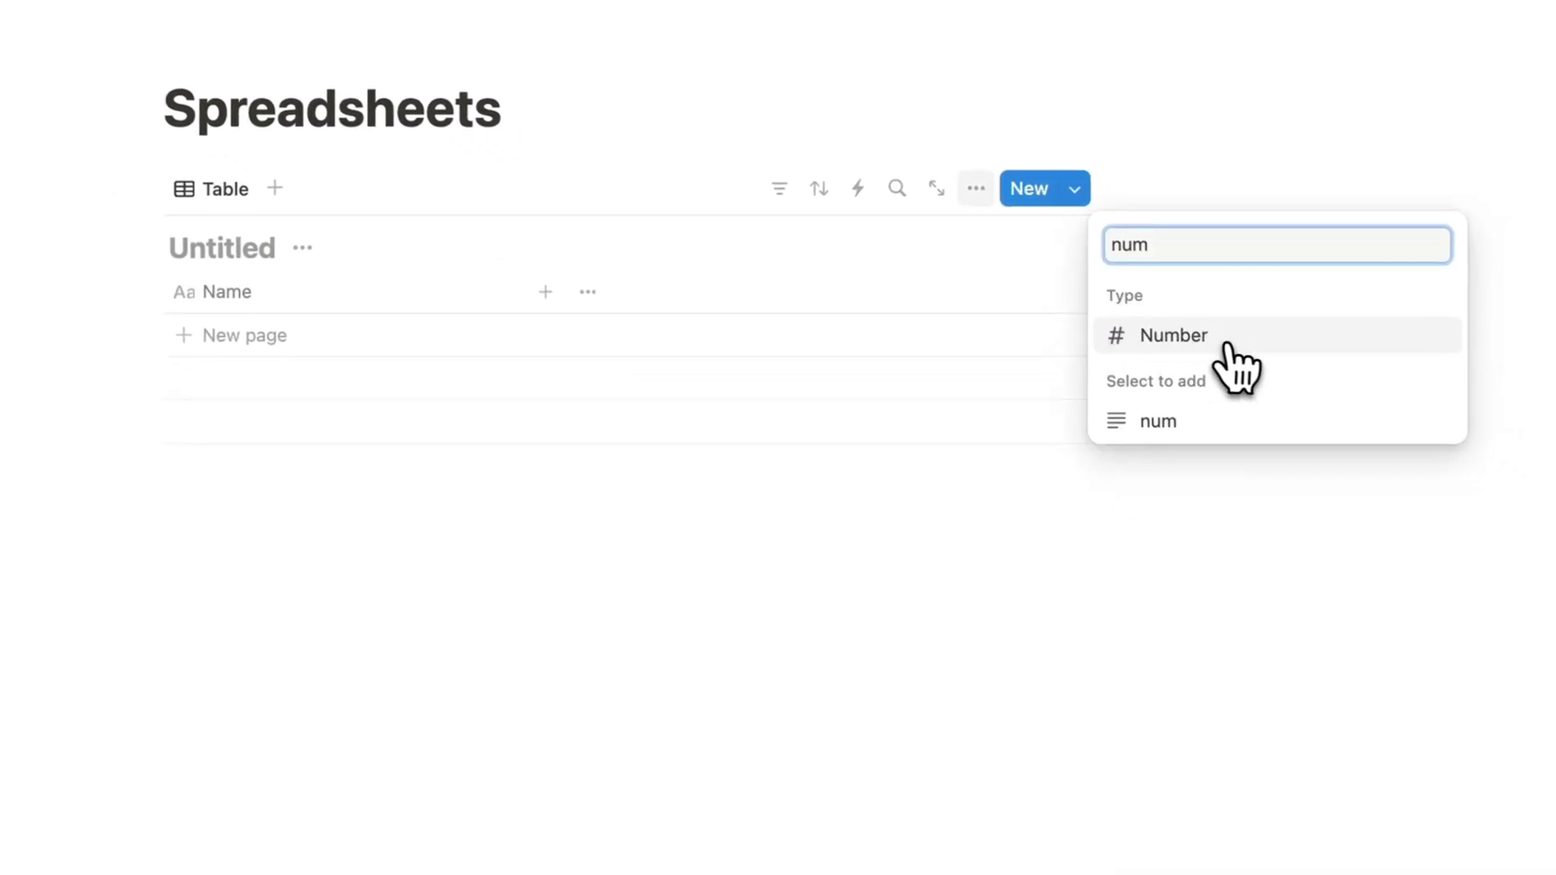
pyautogui.click(1277, 373)
pyautogui.click(916, 633)
# Step: Add two rows to the table, each with a Number value of 1
pyautogui.click(660, 379)
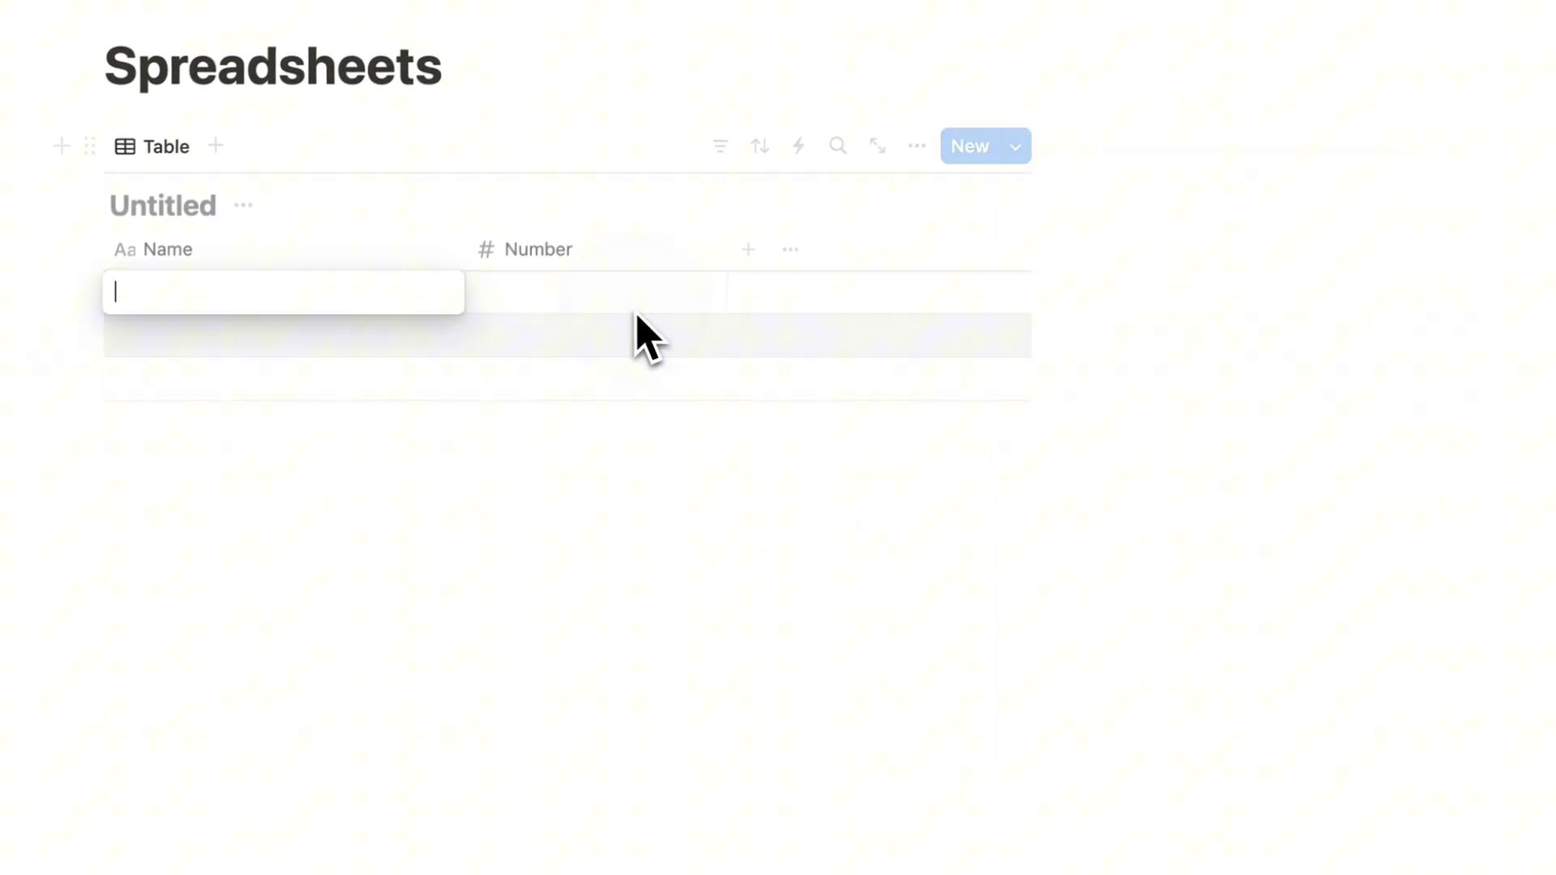
pyautogui.click(644, 309)
pyautogui.write('1')
pyautogui.click(638, 349)
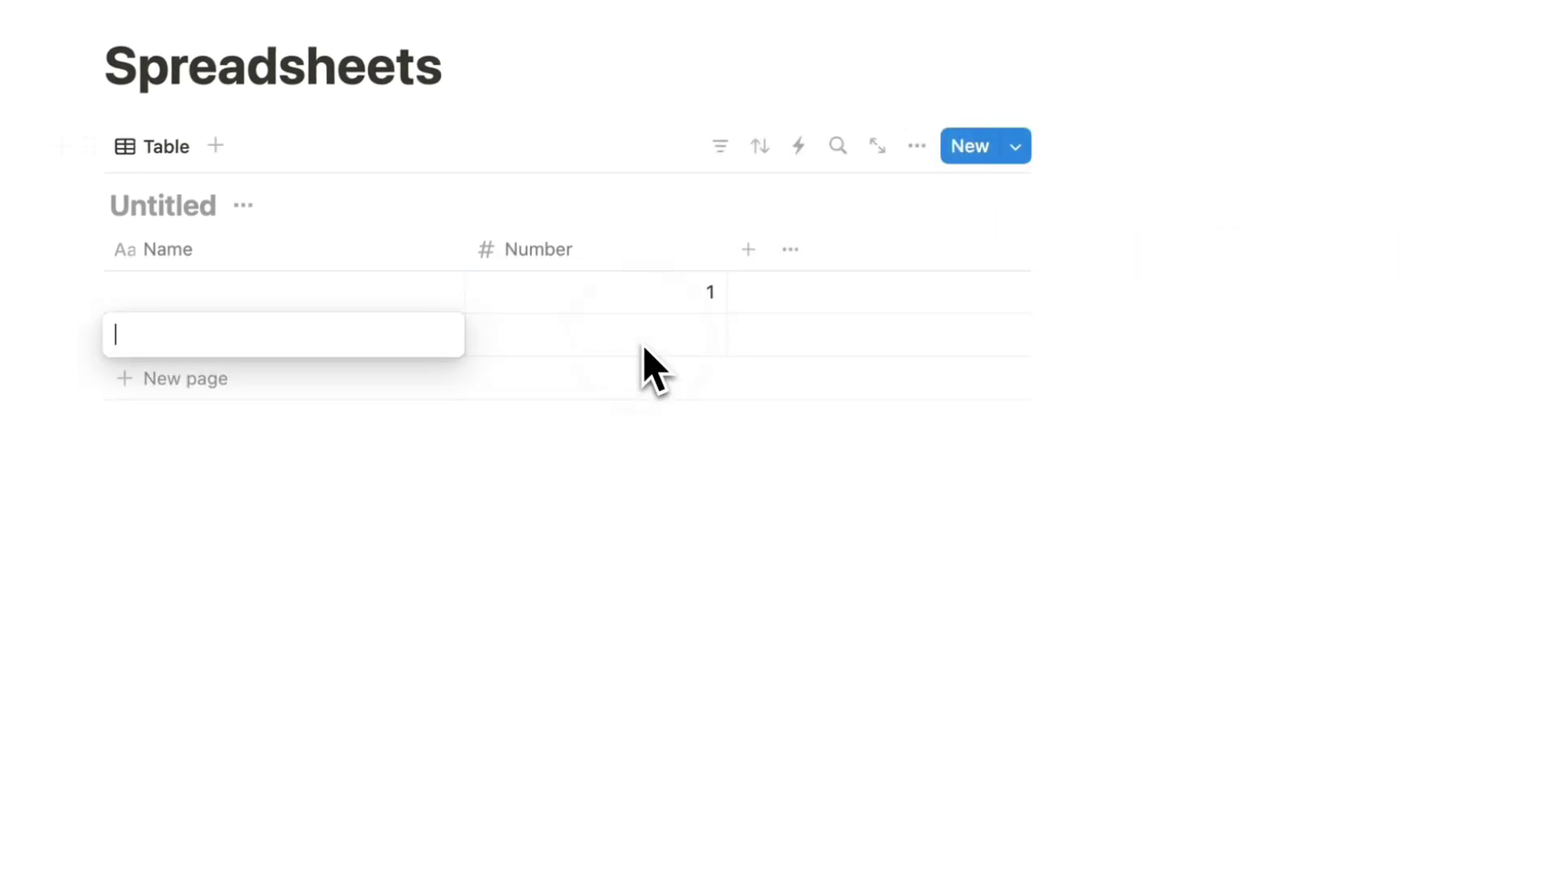
pyautogui.click(647, 340)
pyautogui.write('1')
pyautogui.press('Escape')
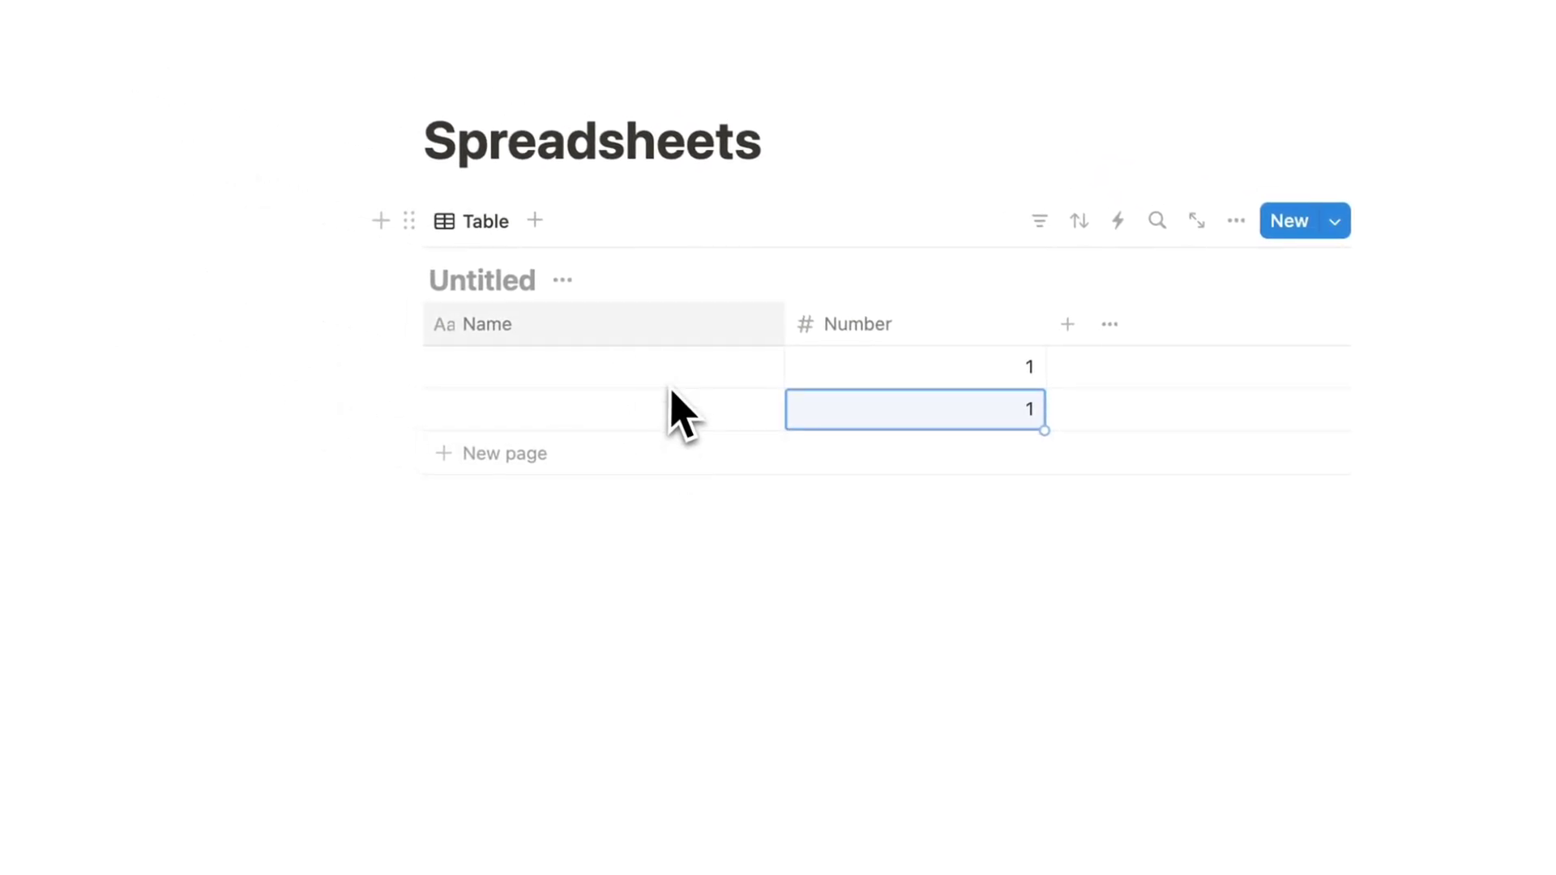
# Step: Total the Number column with a Sum calculation showing 2
pyautogui.moveTo(781, 402)
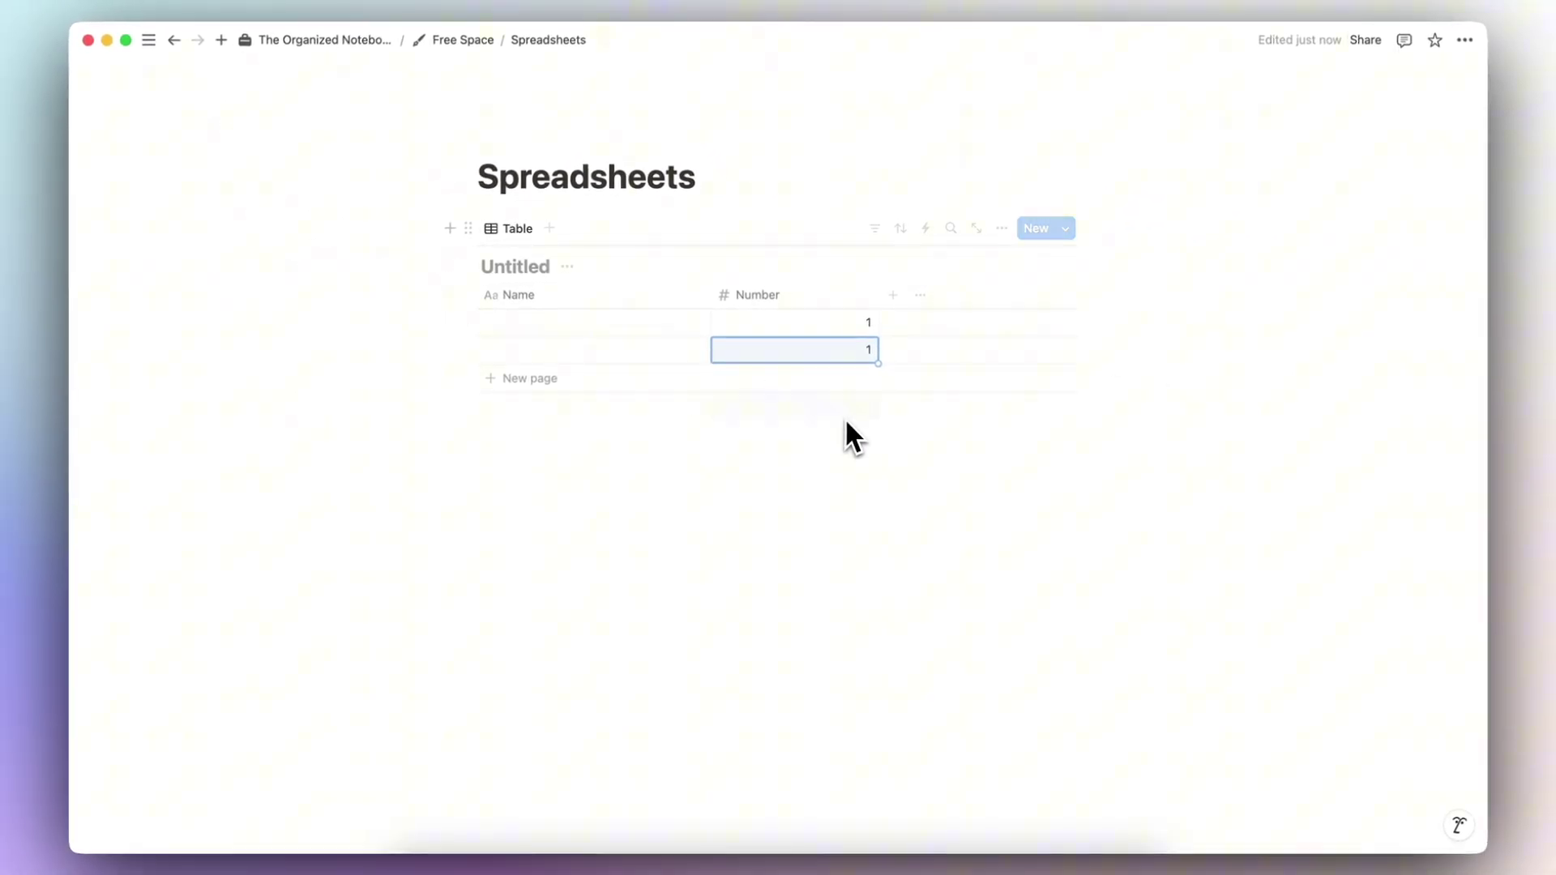
pyautogui.click(794, 411)
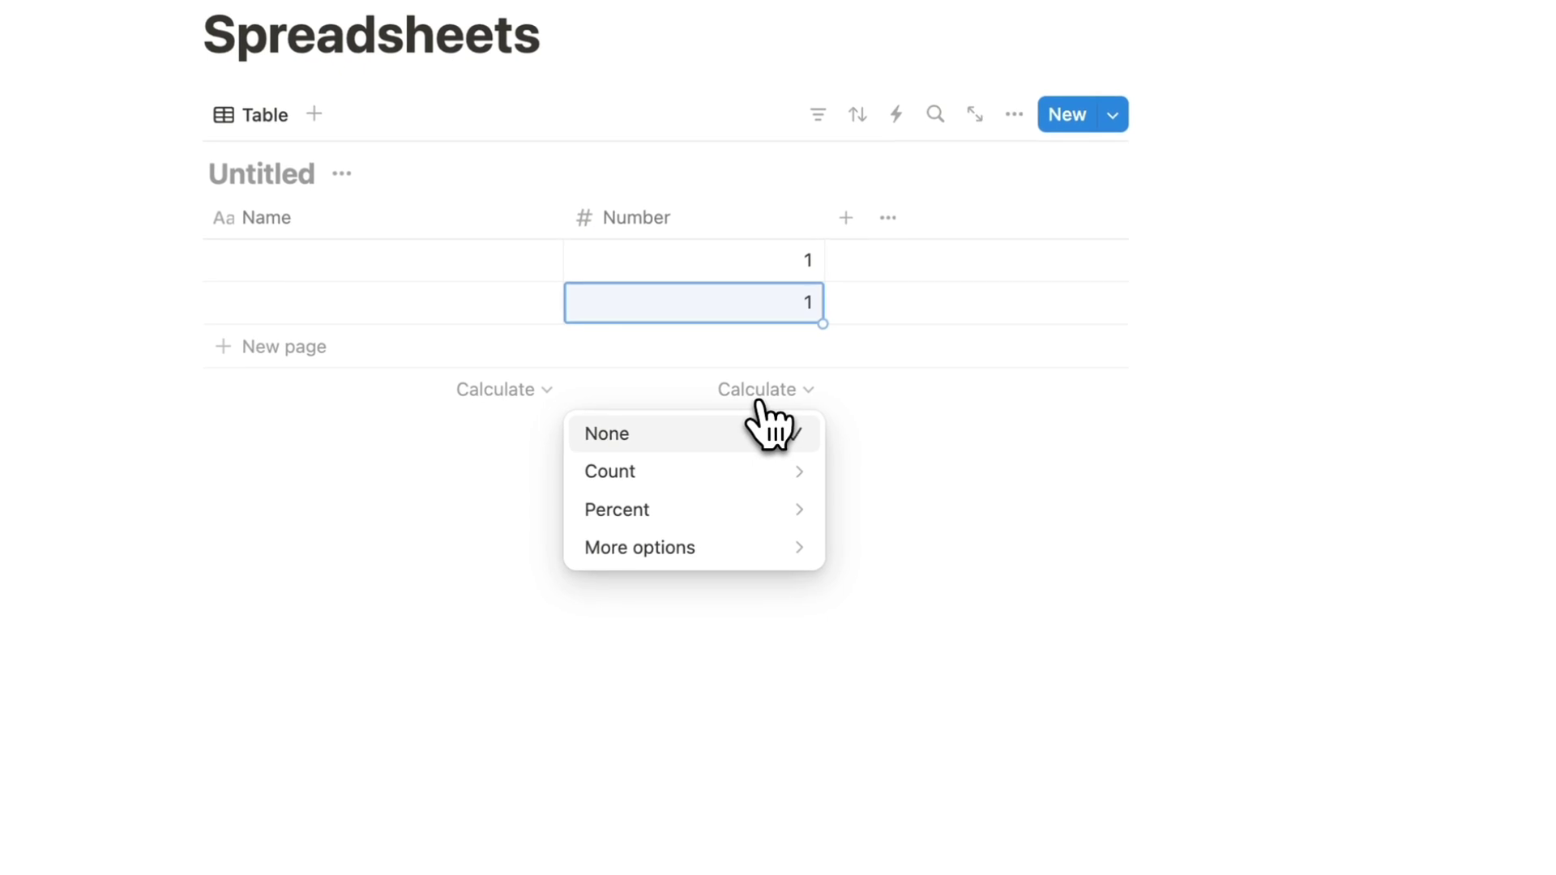
pyautogui.moveTo(803, 516)
pyautogui.click(932, 458)
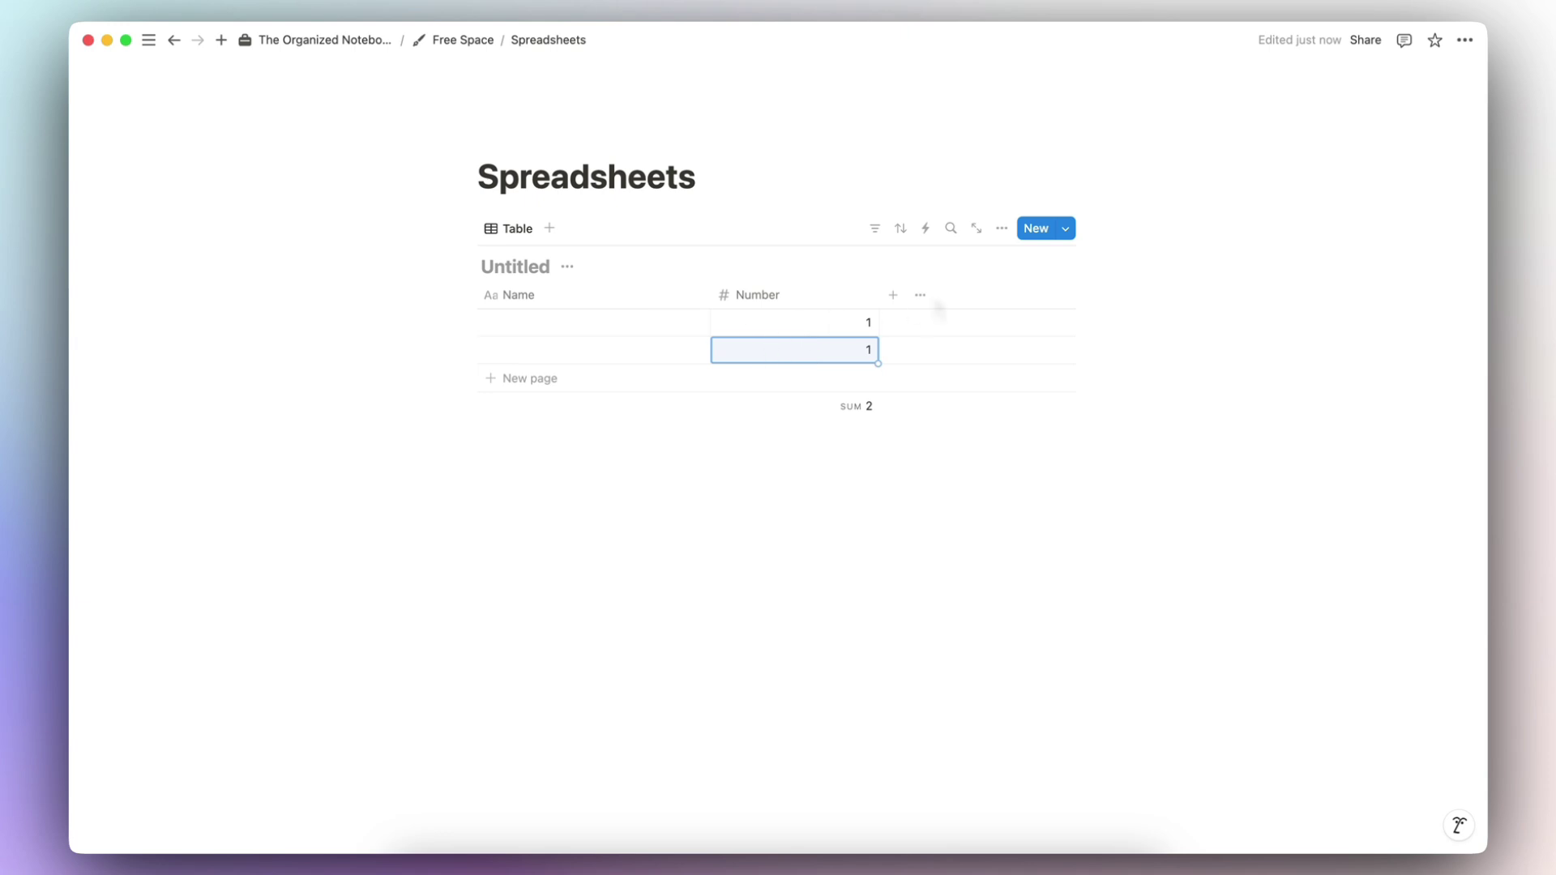
# Step: Turn on Wrap in view for the table's Name property
pyautogui.click(1002, 228)
pyautogui.click(1148, 355)
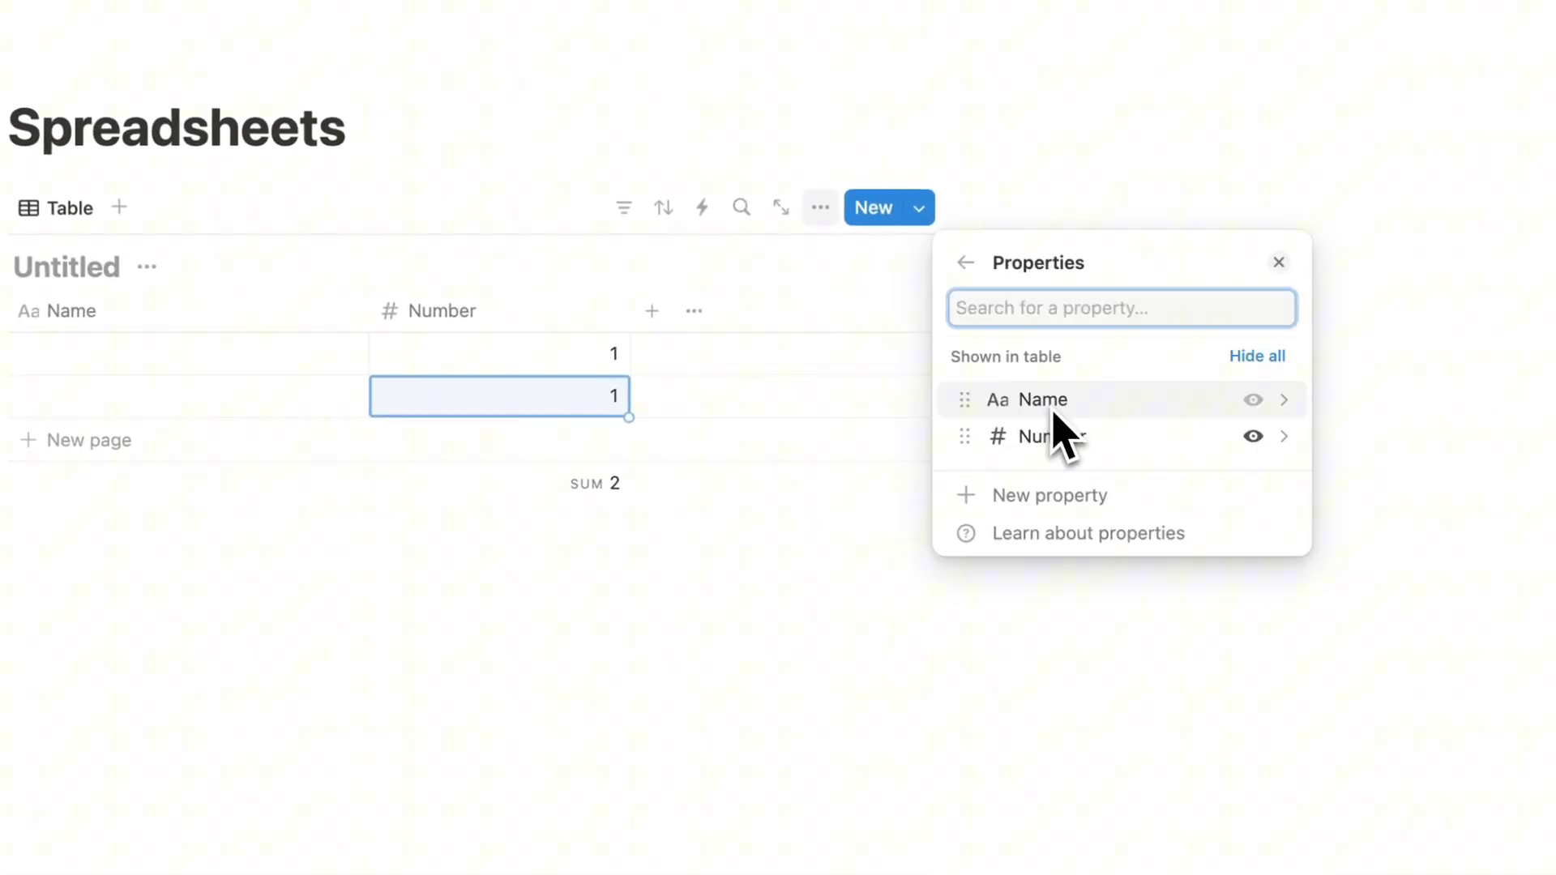
pyautogui.click(1249, 410)
pyautogui.click(1265, 417)
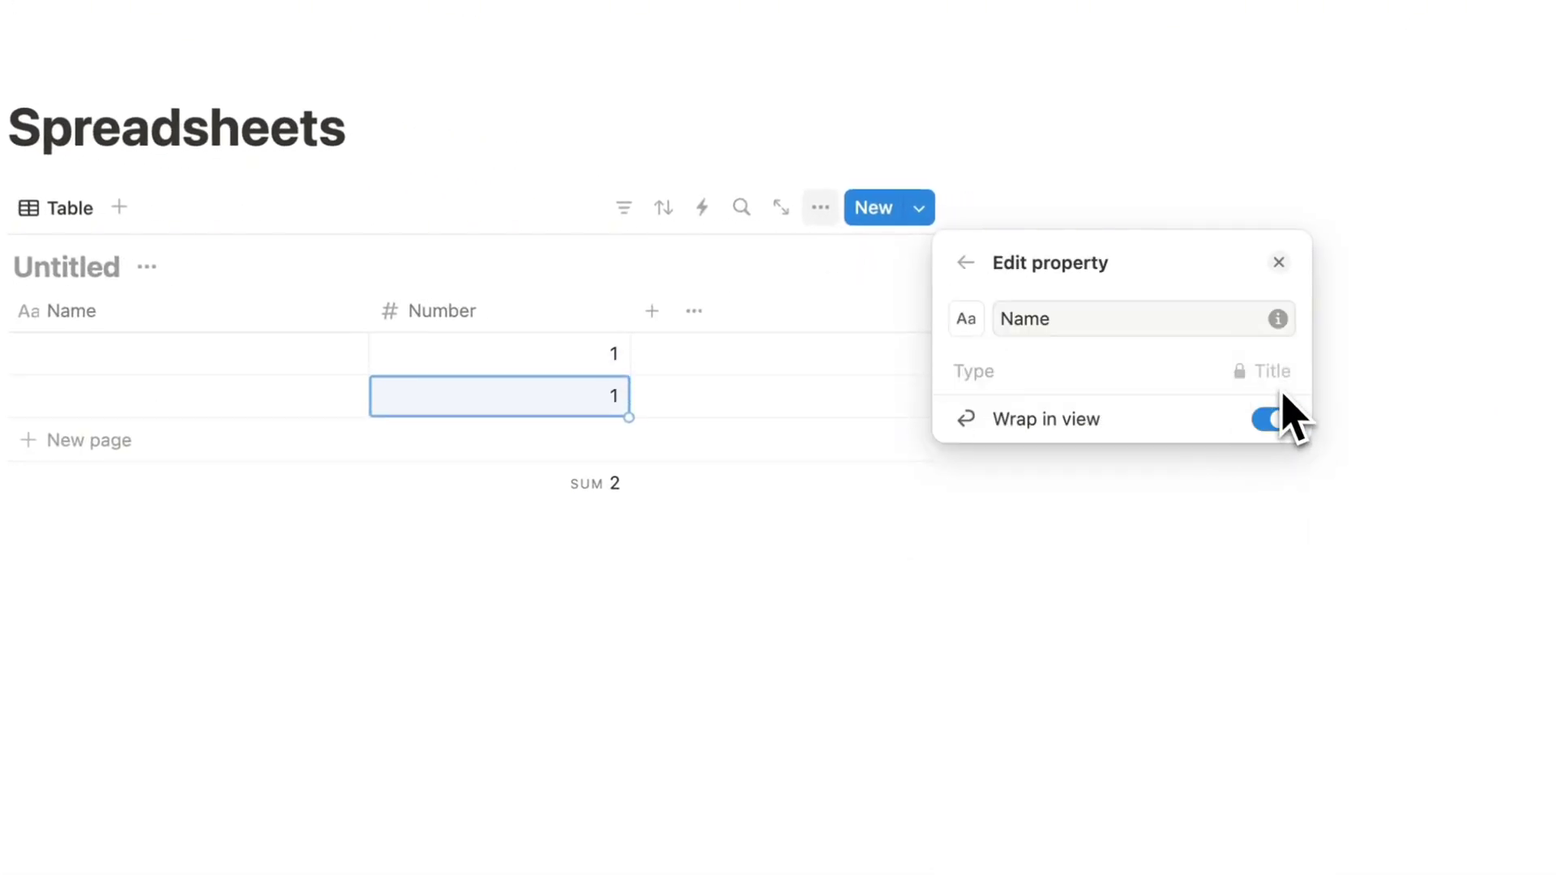
pyautogui.click(969, 264)
pyautogui.click(778, 568)
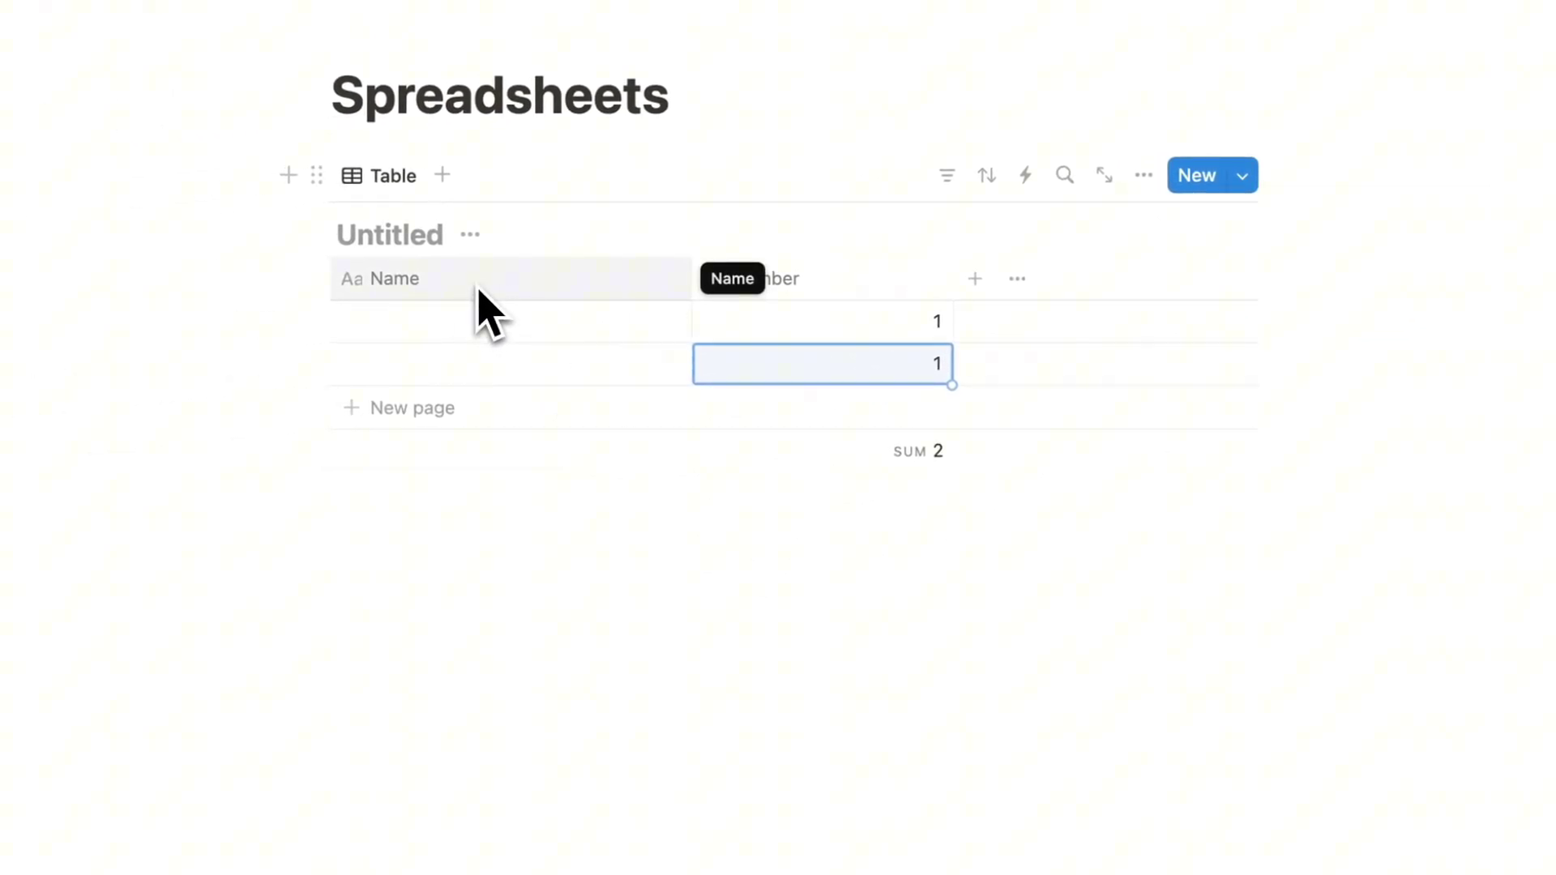
# Step: Review the Number column's calculation choices, leaving the sum unchanged
pyautogui.click(792, 438)
pyautogui.moveTo(924, 616)
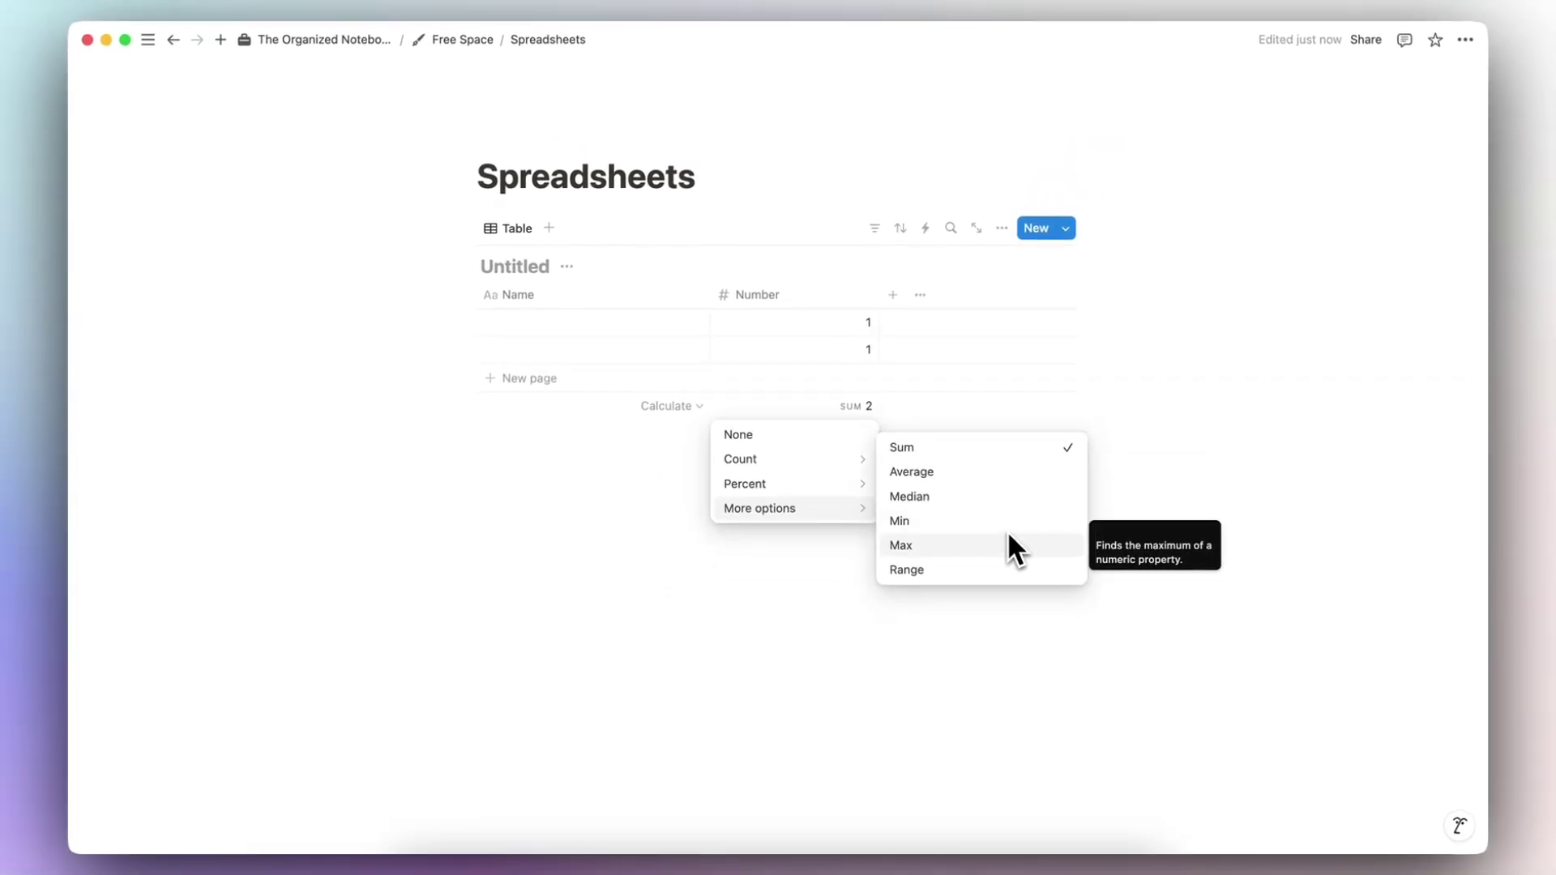
pyautogui.click(696, 446)
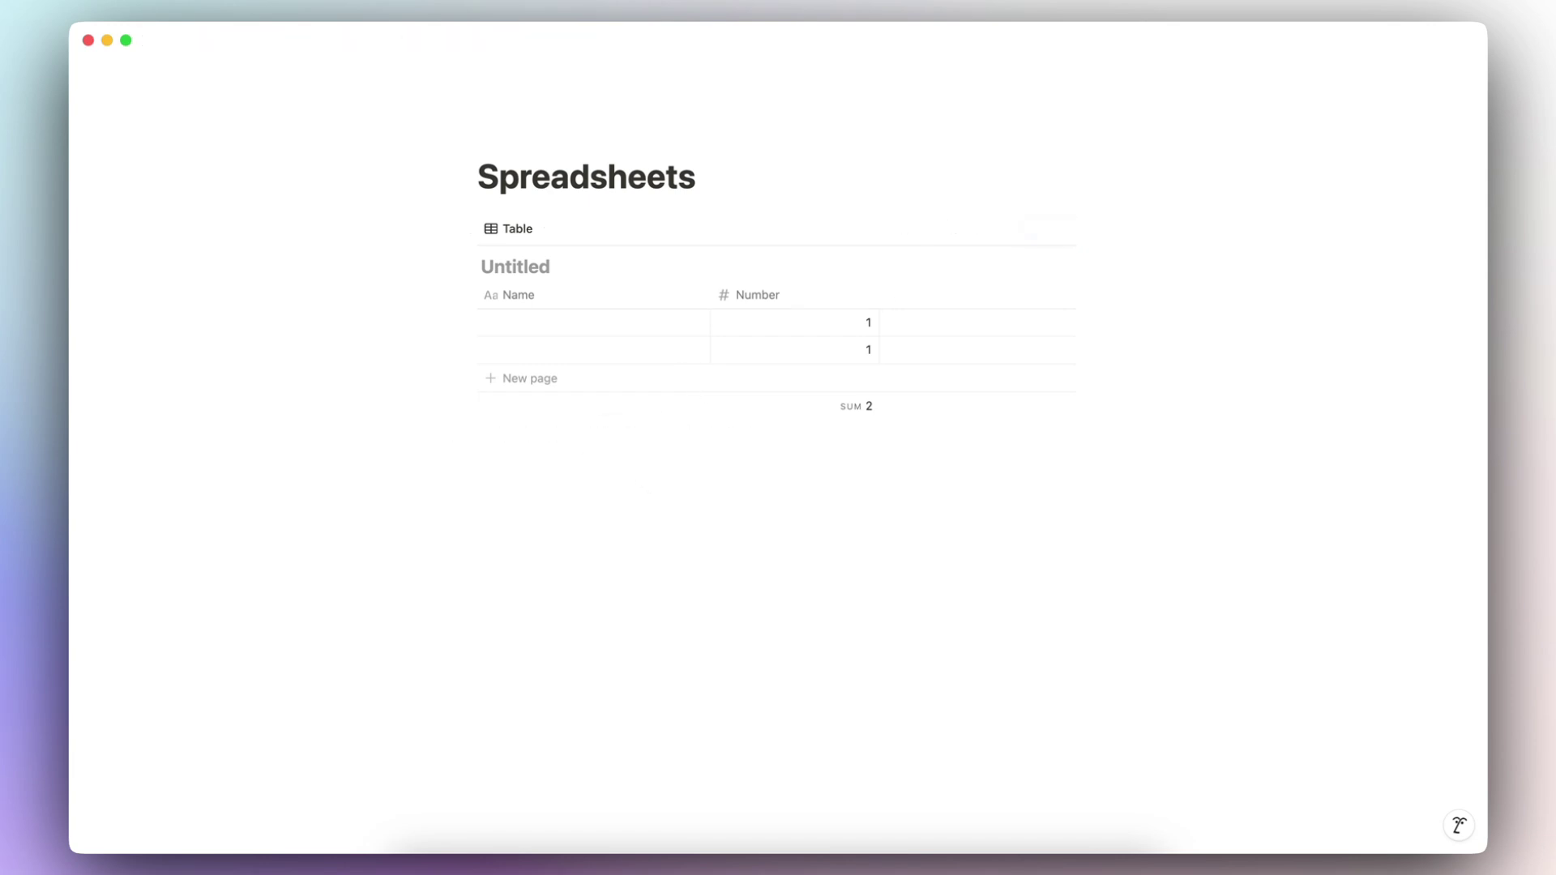
# Step: Insert a /table simple table below the database and expand it to four columns
pyautogui.write('/table')
pyautogui.click(545, 496)
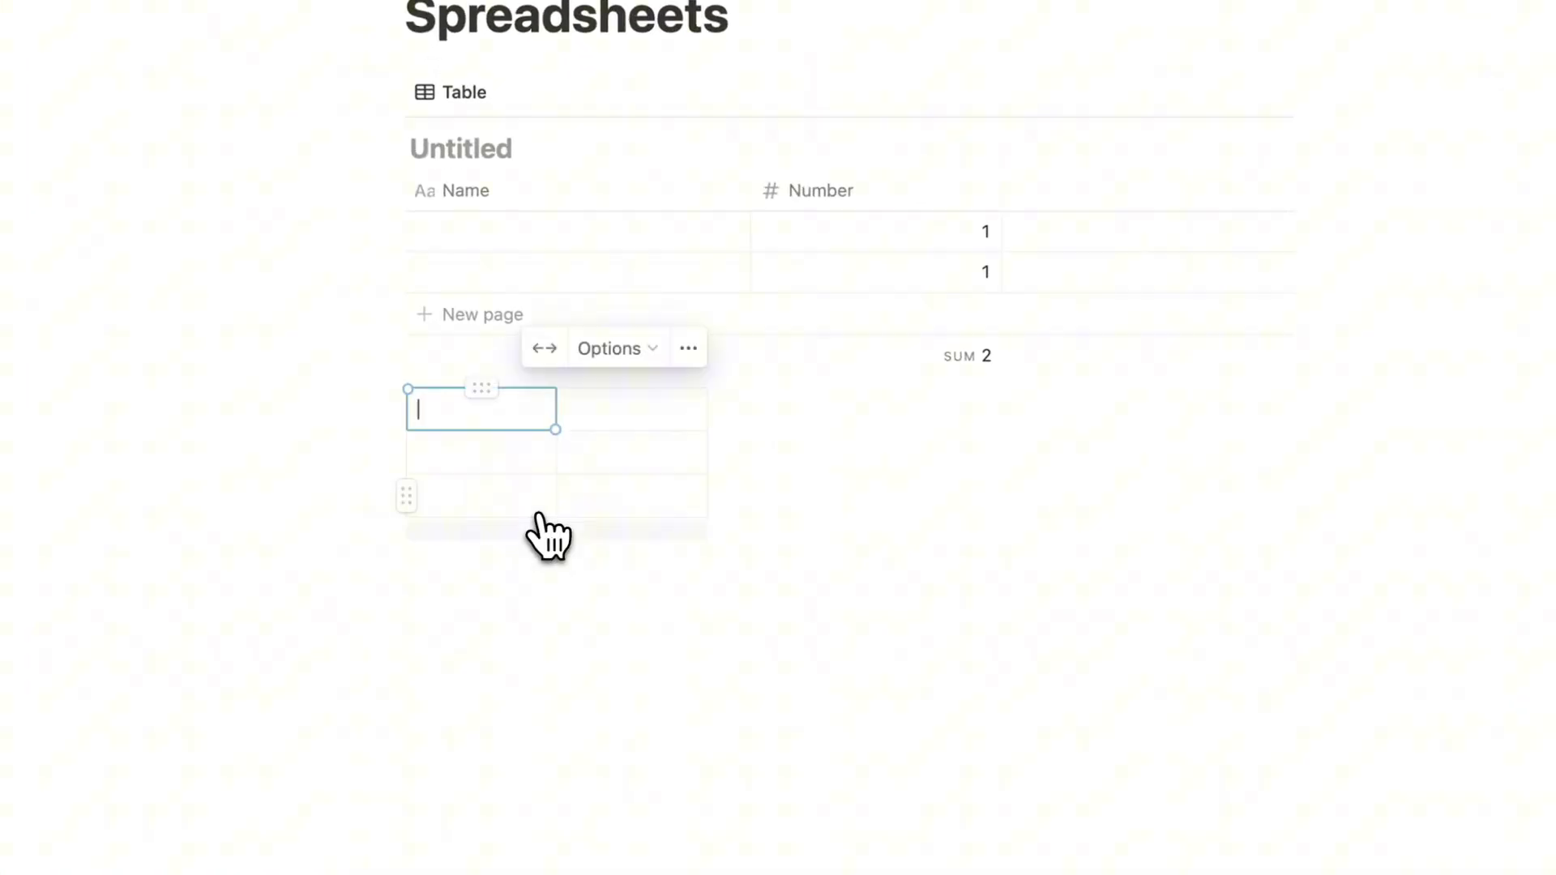
pyautogui.click(631, 423)
pyautogui.click(717, 467)
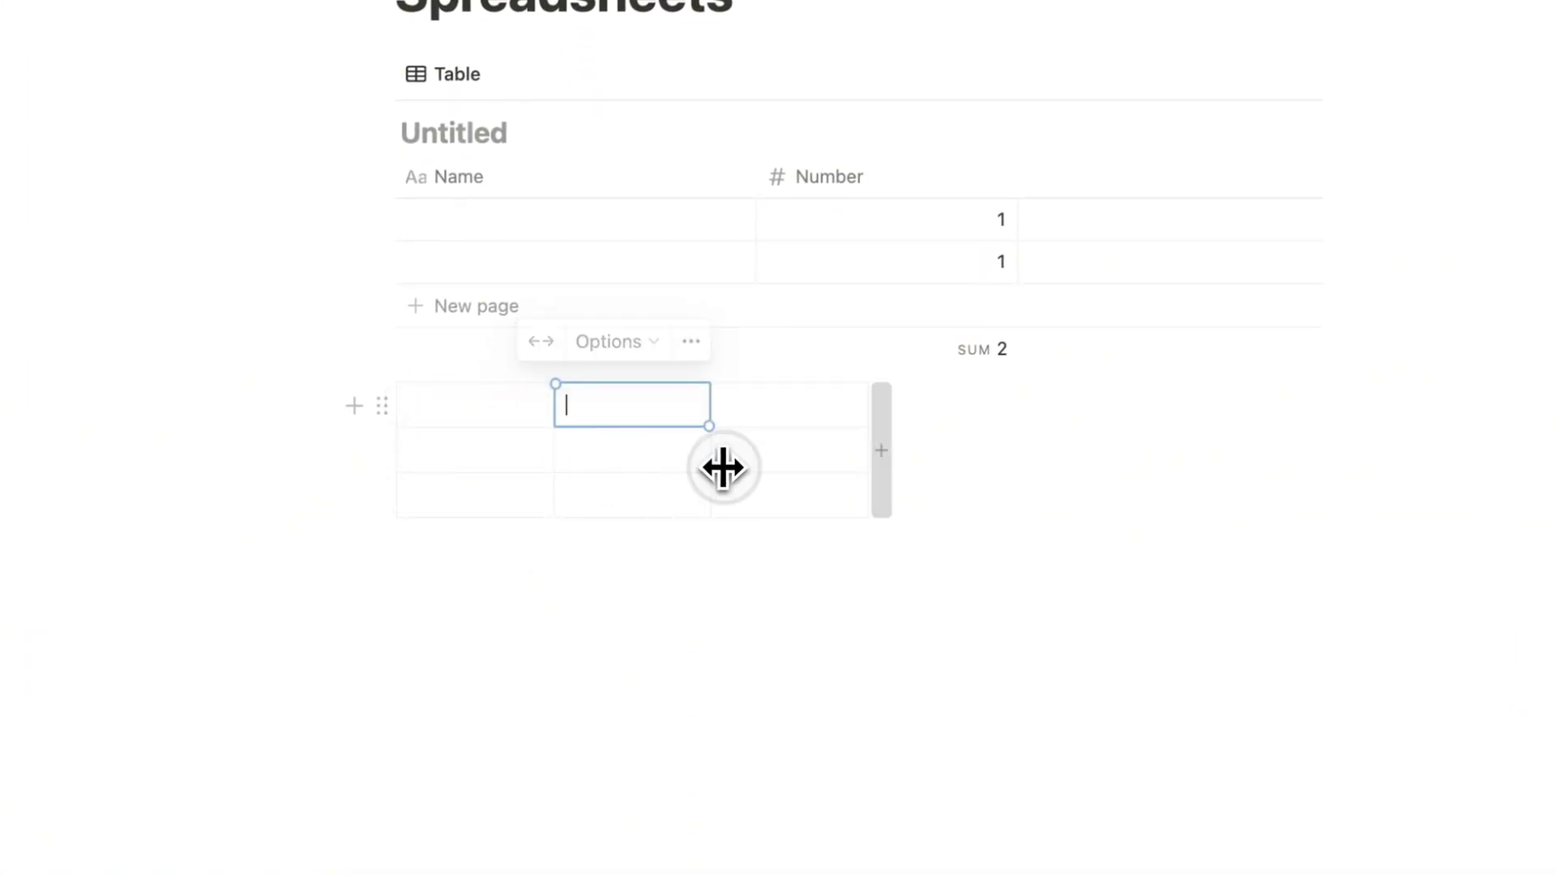
pyautogui.click(878, 441)
pyautogui.click(822, 502)
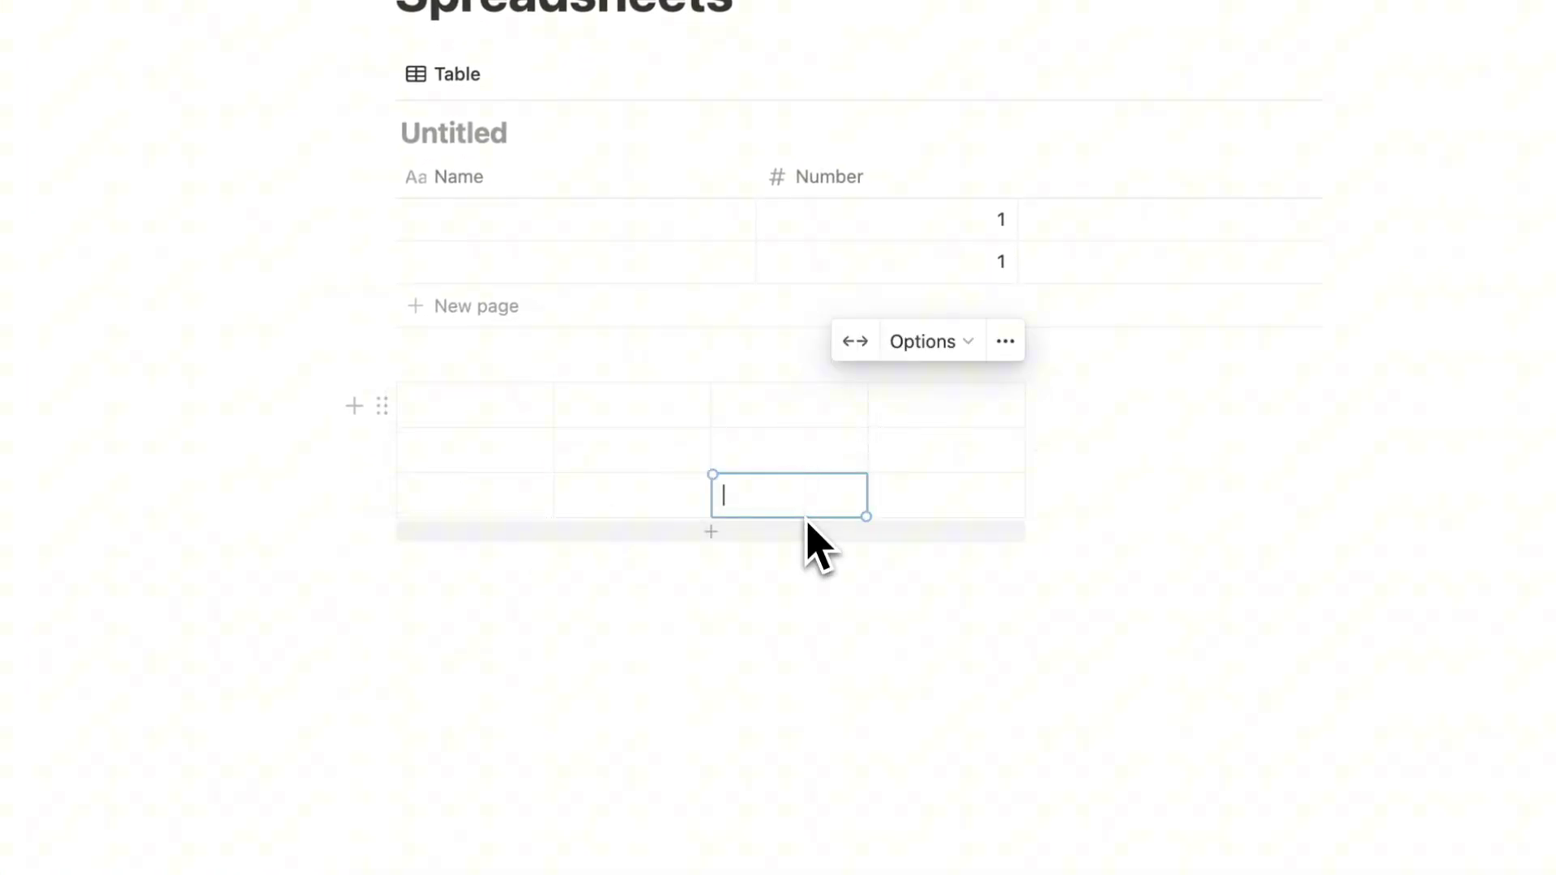
pyautogui.click(608, 507)
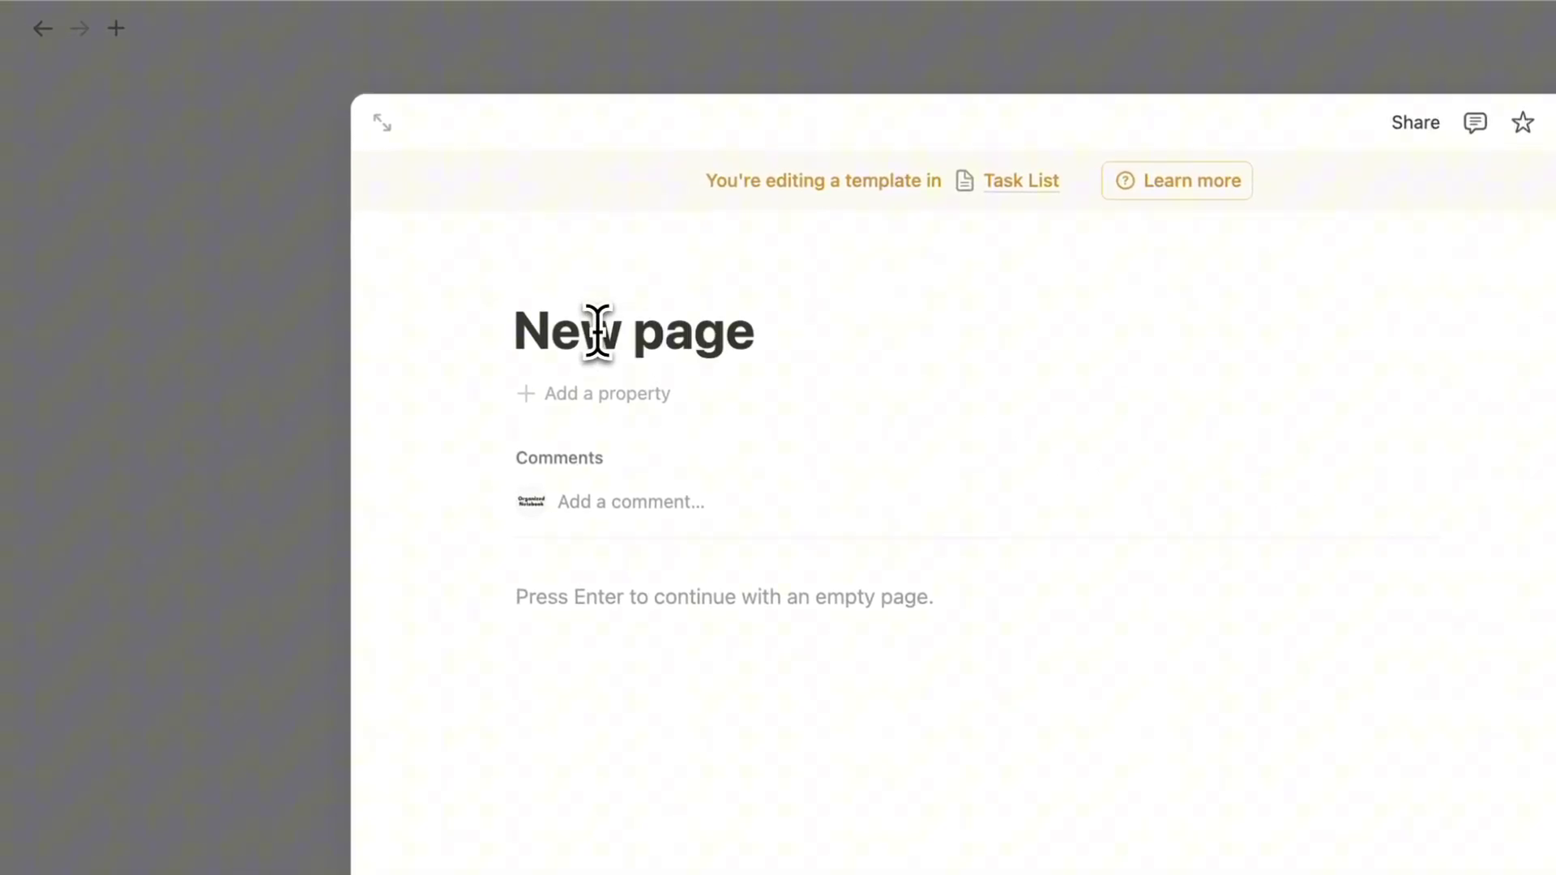
# Step: Title the Task List template 'Take out the garbage' and close the template editor
pyautogui.press('super+Left')
pyautogui.click(525, 317)
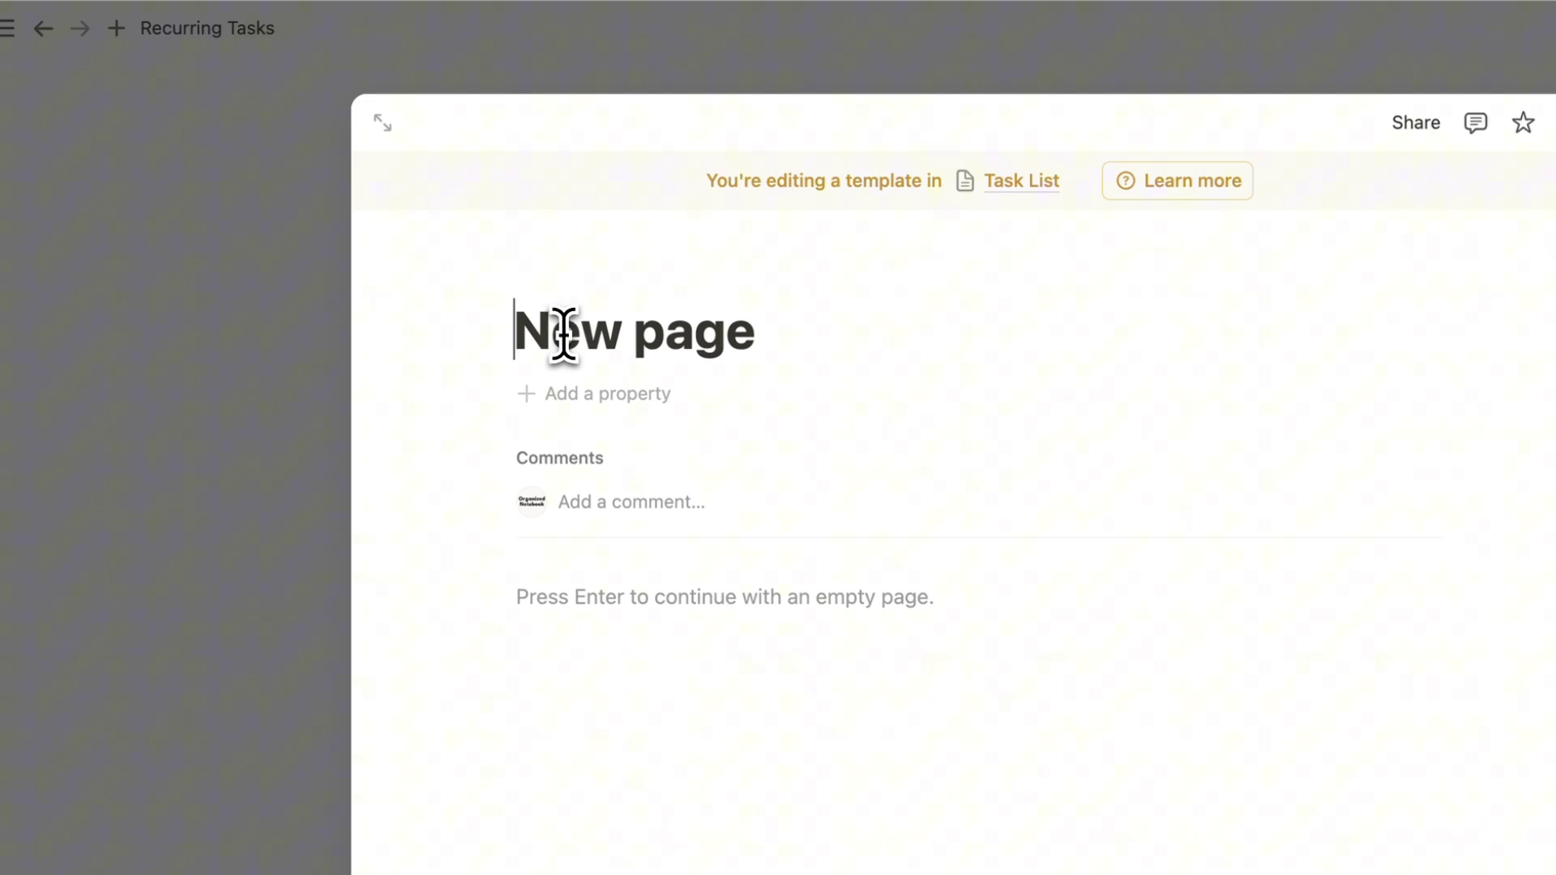
pyautogui.write('Take out the garba')
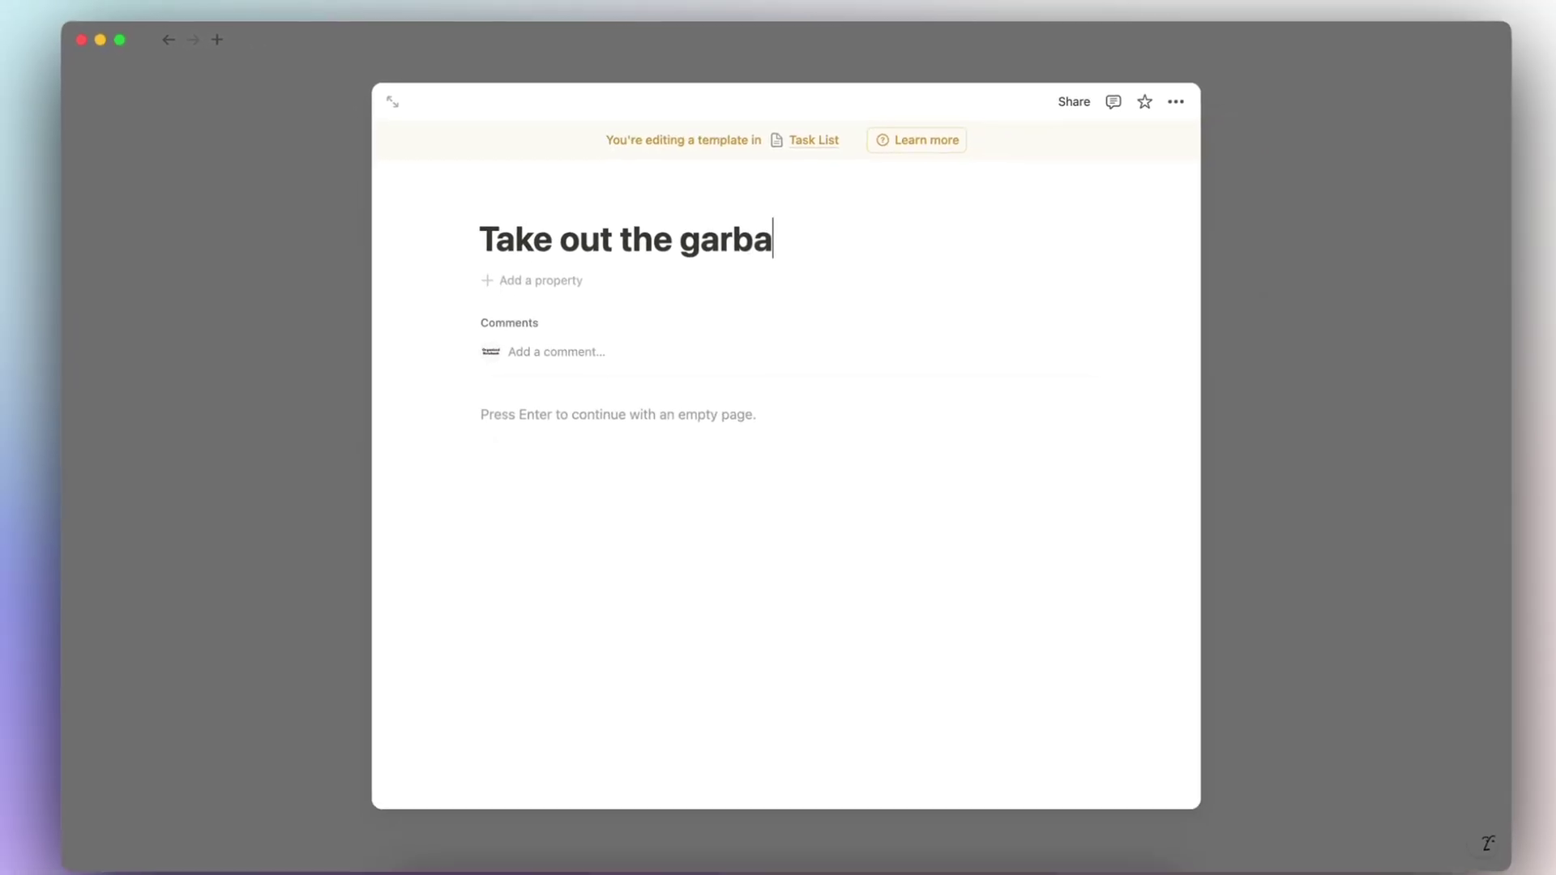
pyautogui.write('ge')
pyautogui.click(1229, 357)
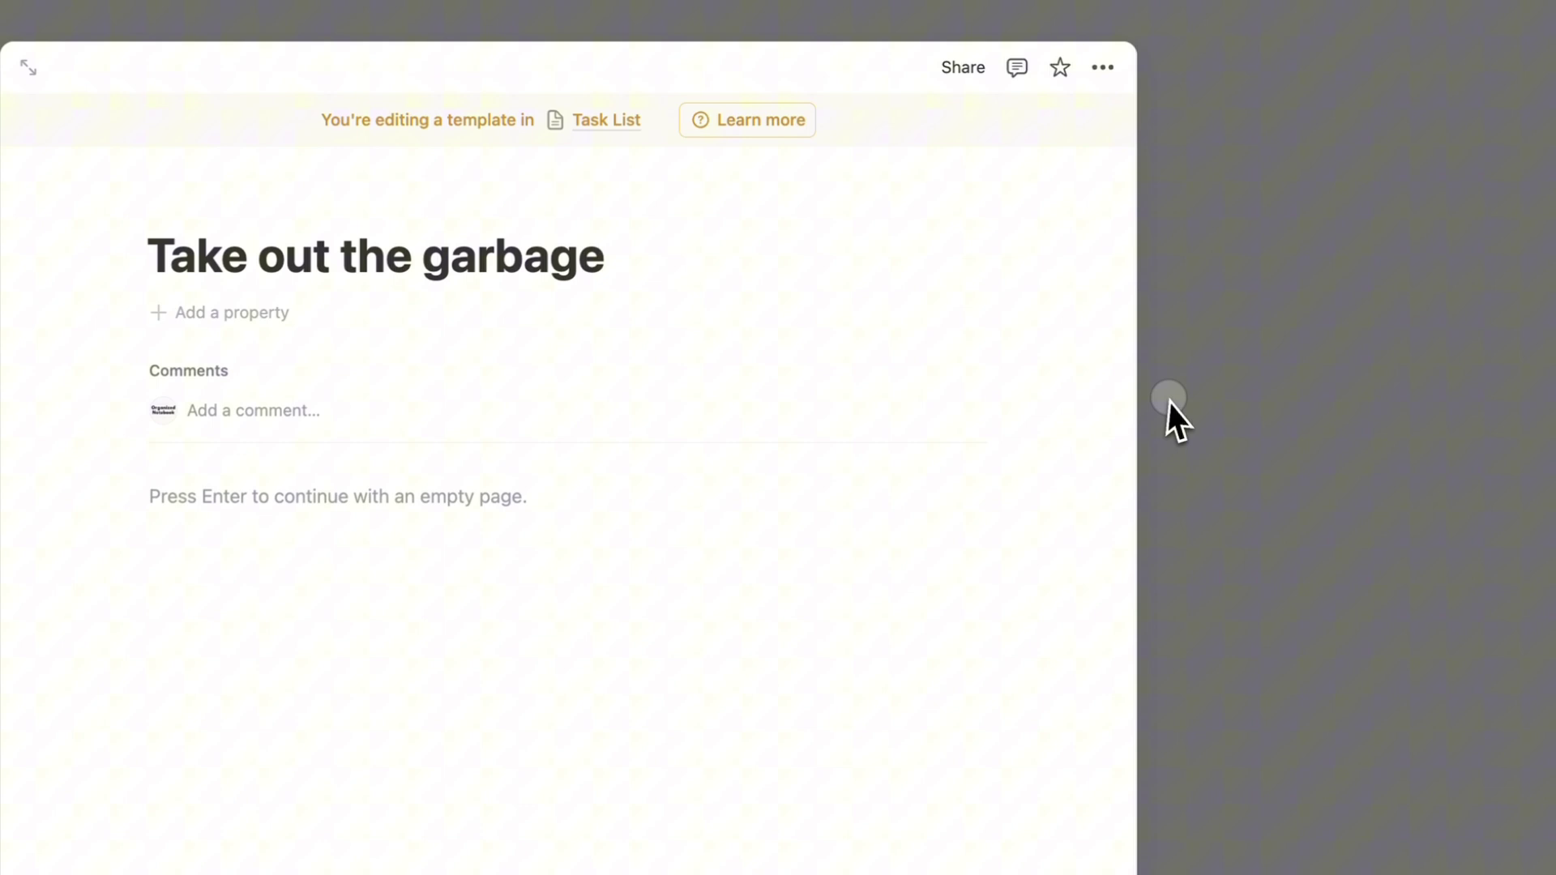
# Step: Set the Take out the garbage template to repeat daily and save the schedule
pyautogui.click(938, 253)
pyautogui.click(1113, 345)
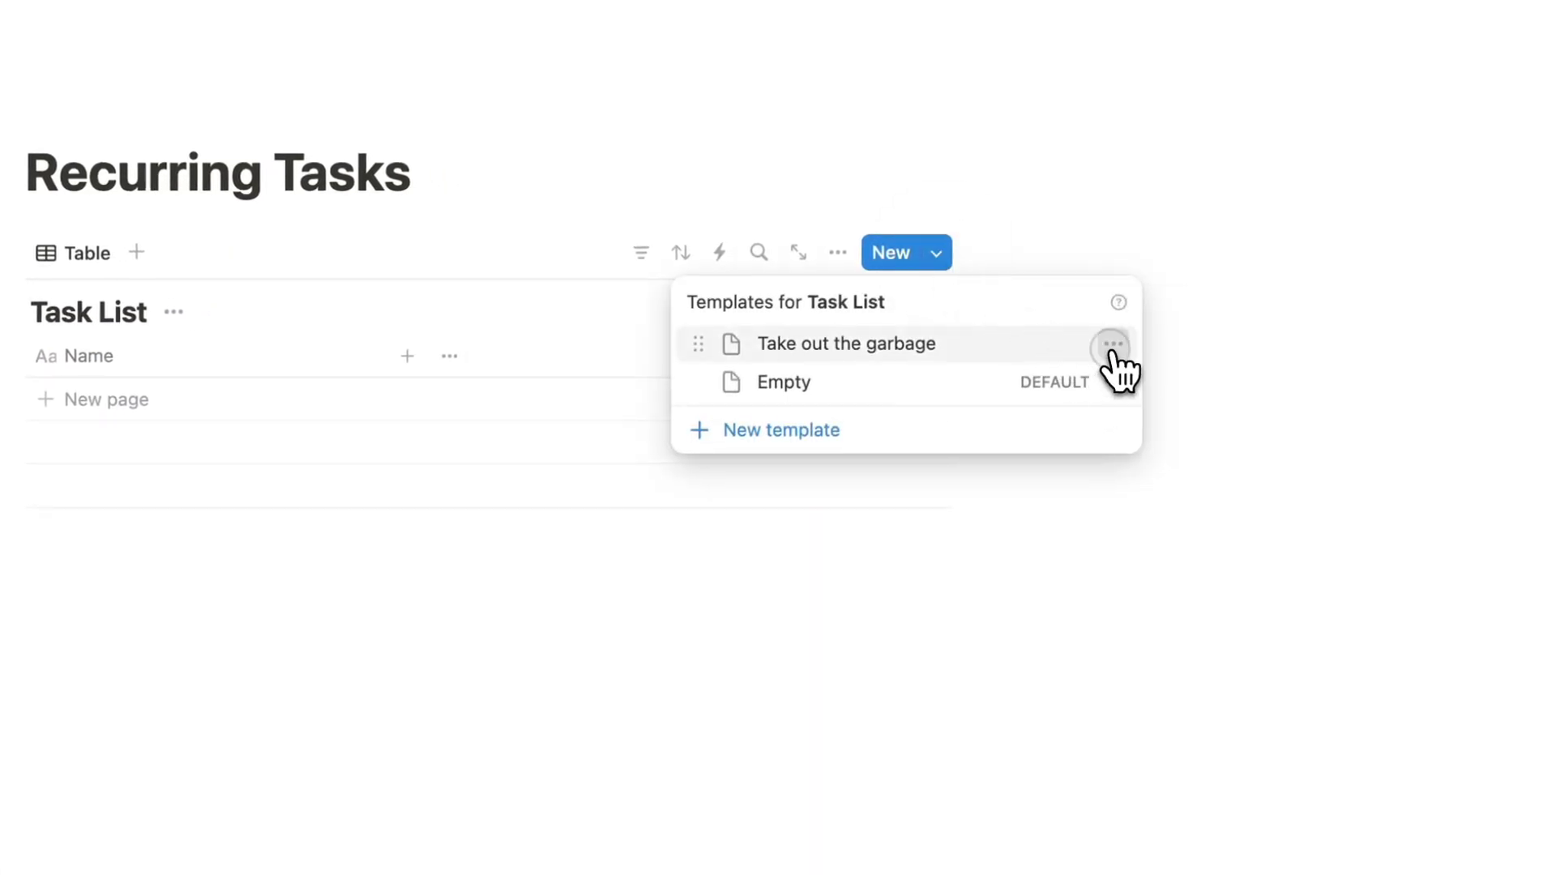
pyautogui.click(1257, 293)
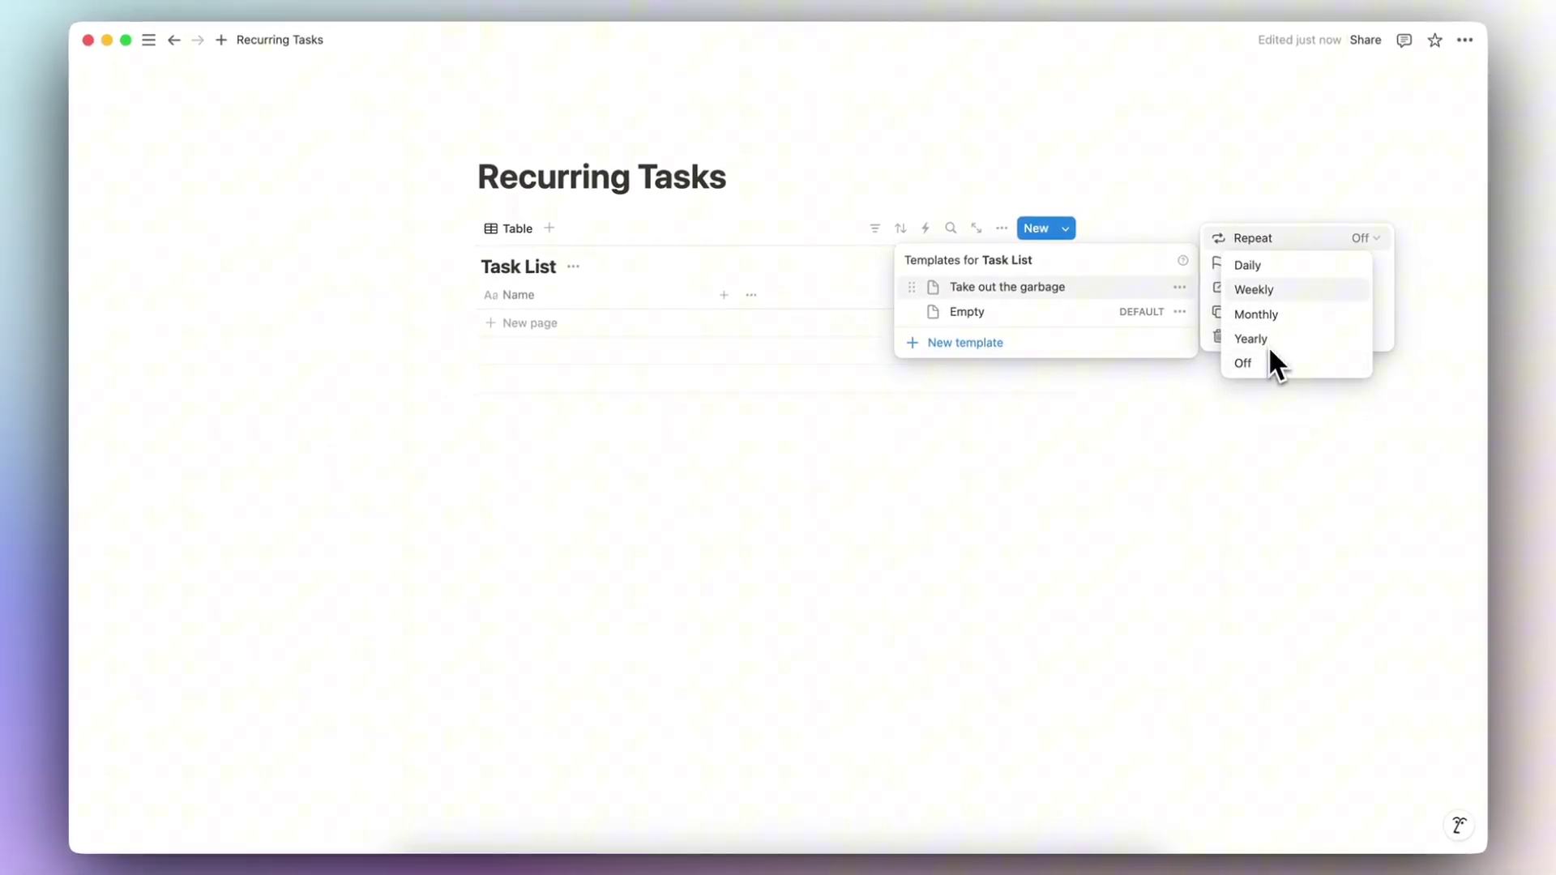
pyautogui.click(1280, 267)
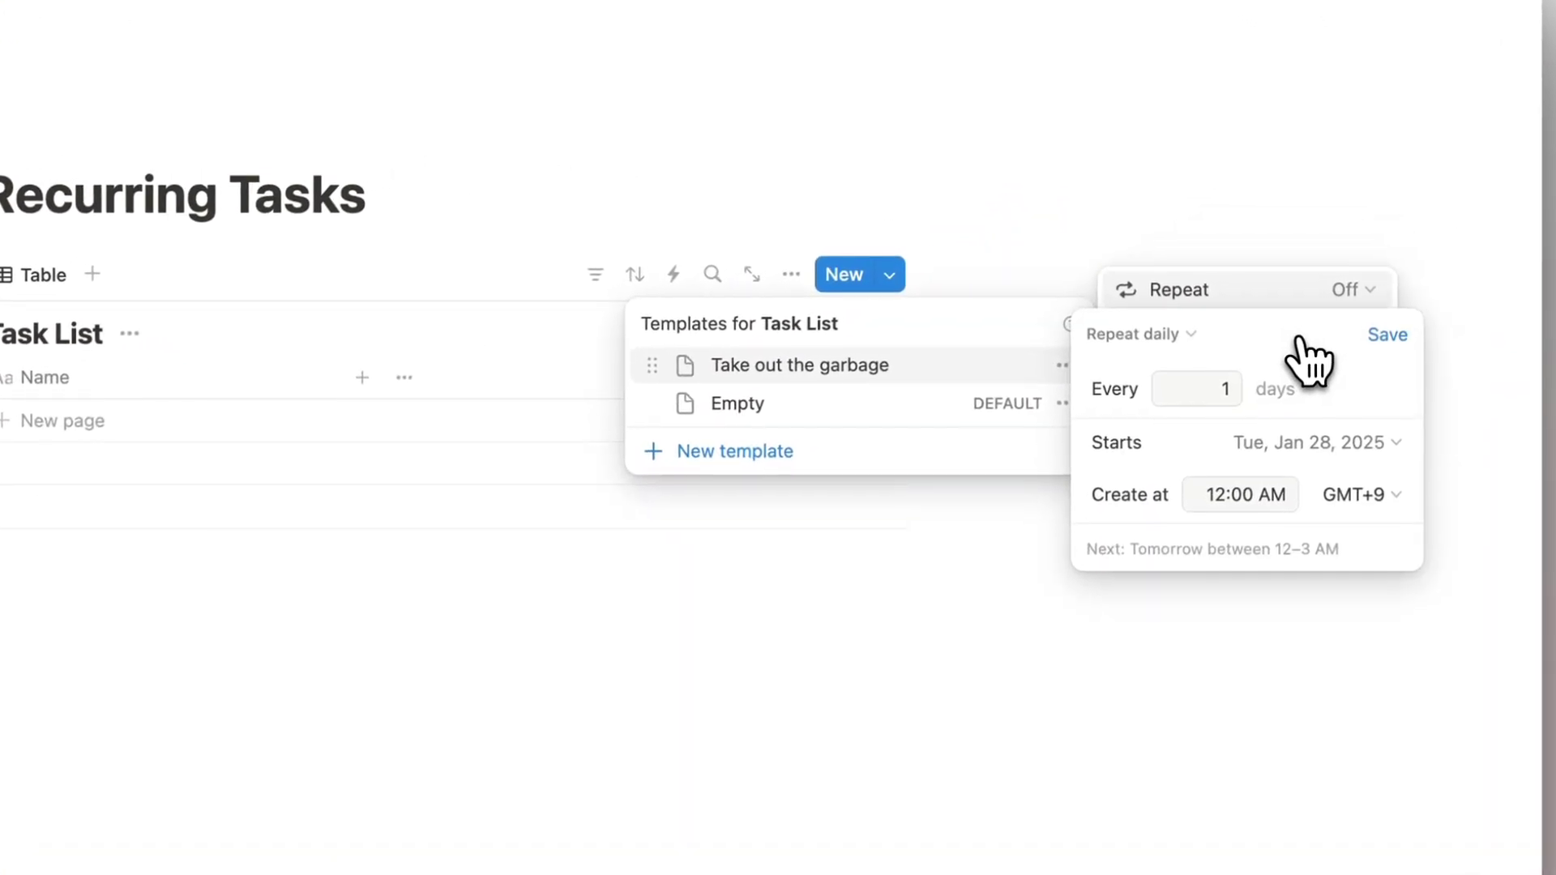
pyautogui.click(1387, 335)
pyautogui.click(1070, 260)
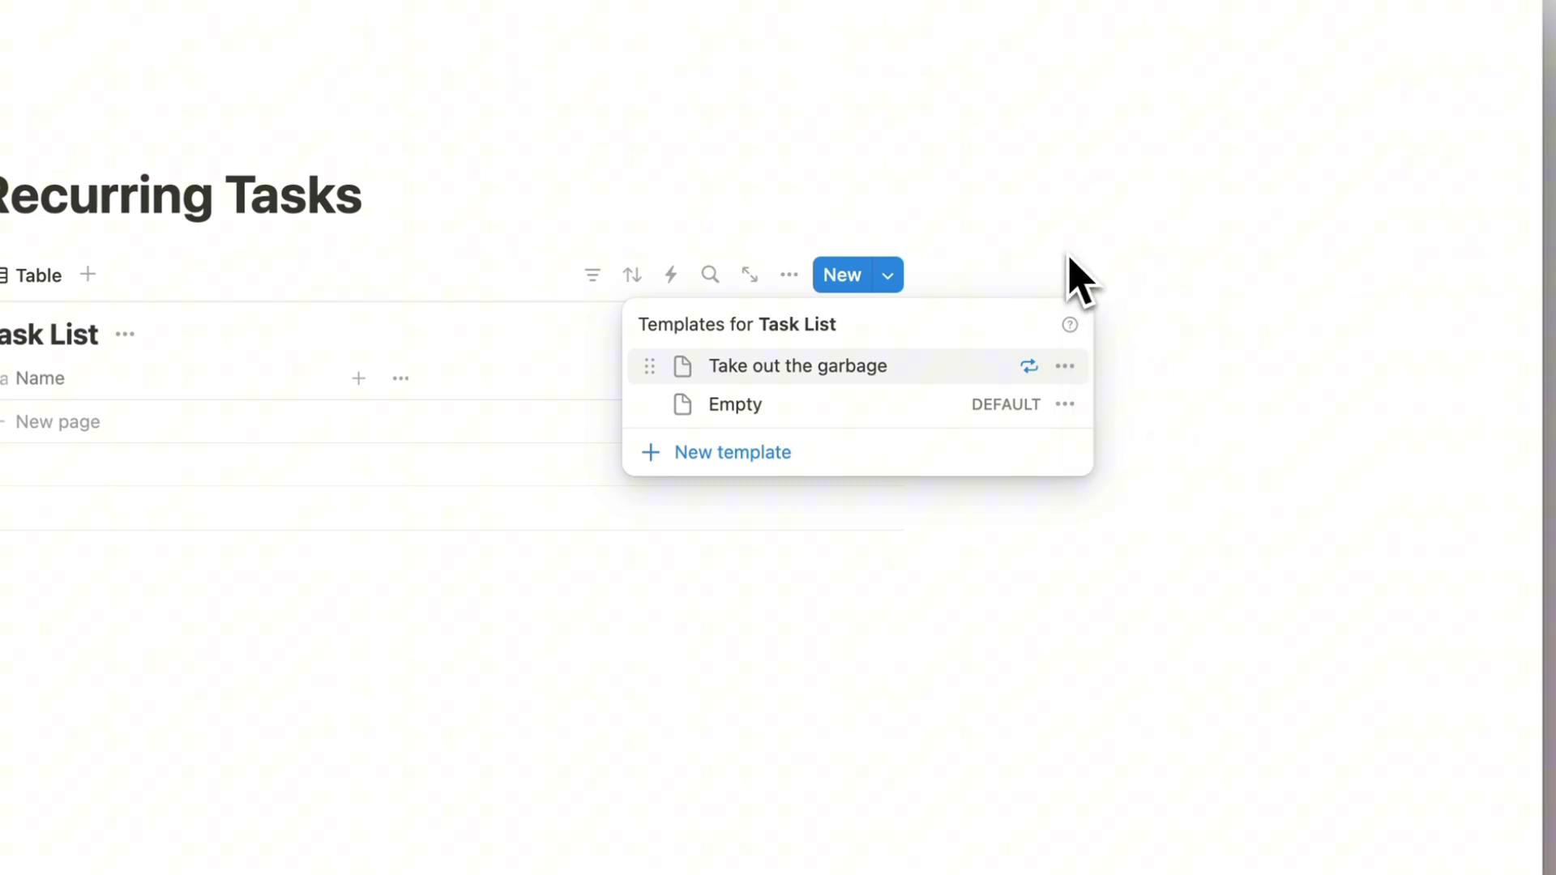
# Step: Check the garbage template's daily repeat settings, then reopen the Task List templates list
pyautogui.click(1064, 366)
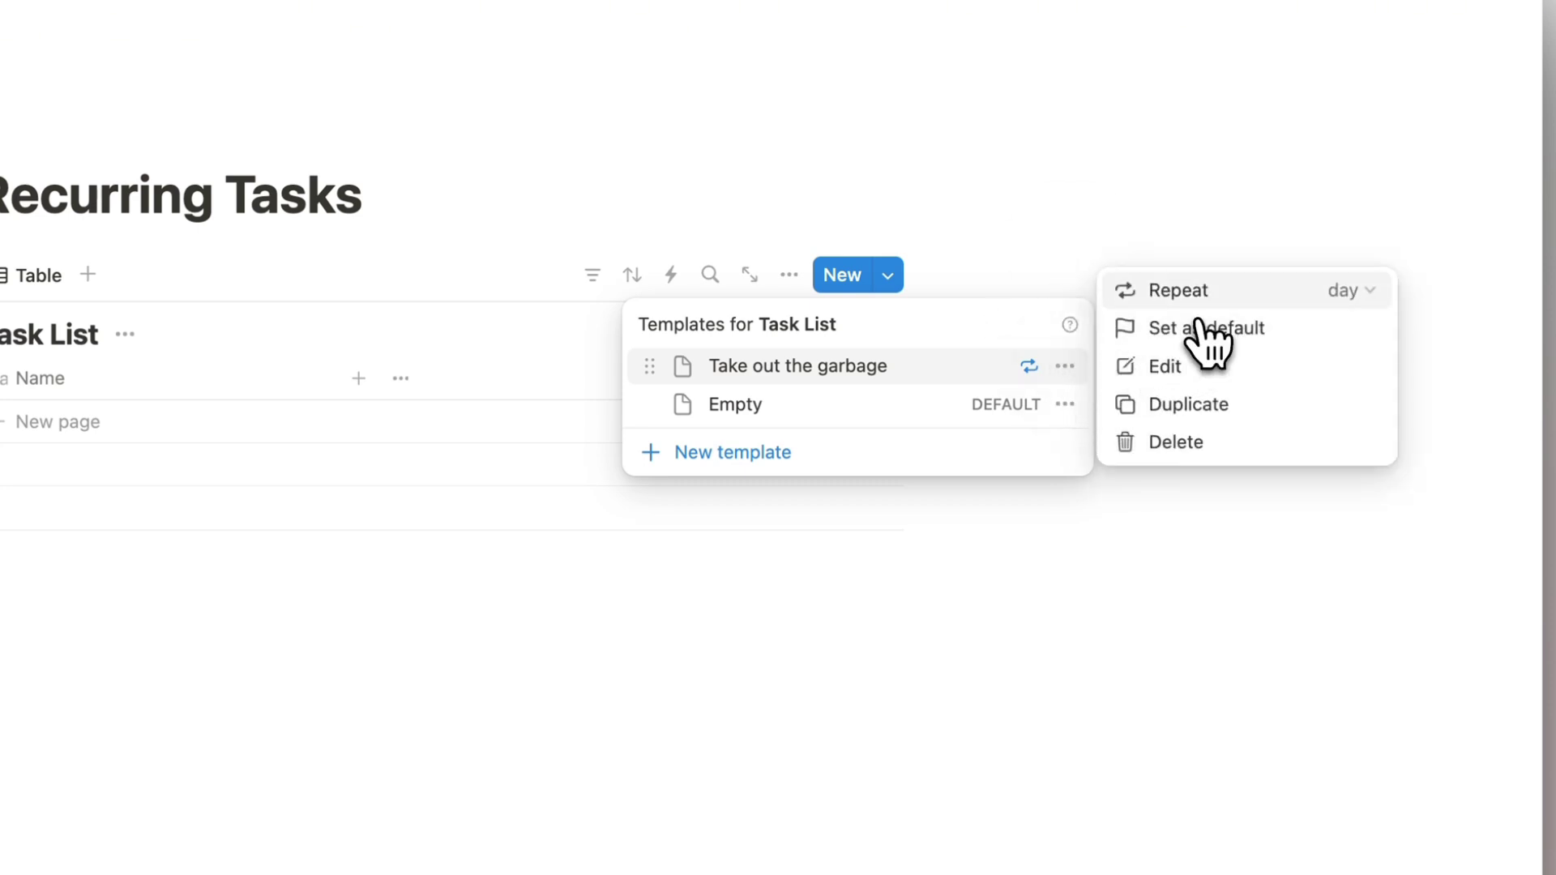
pyautogui.click(1228, 293)
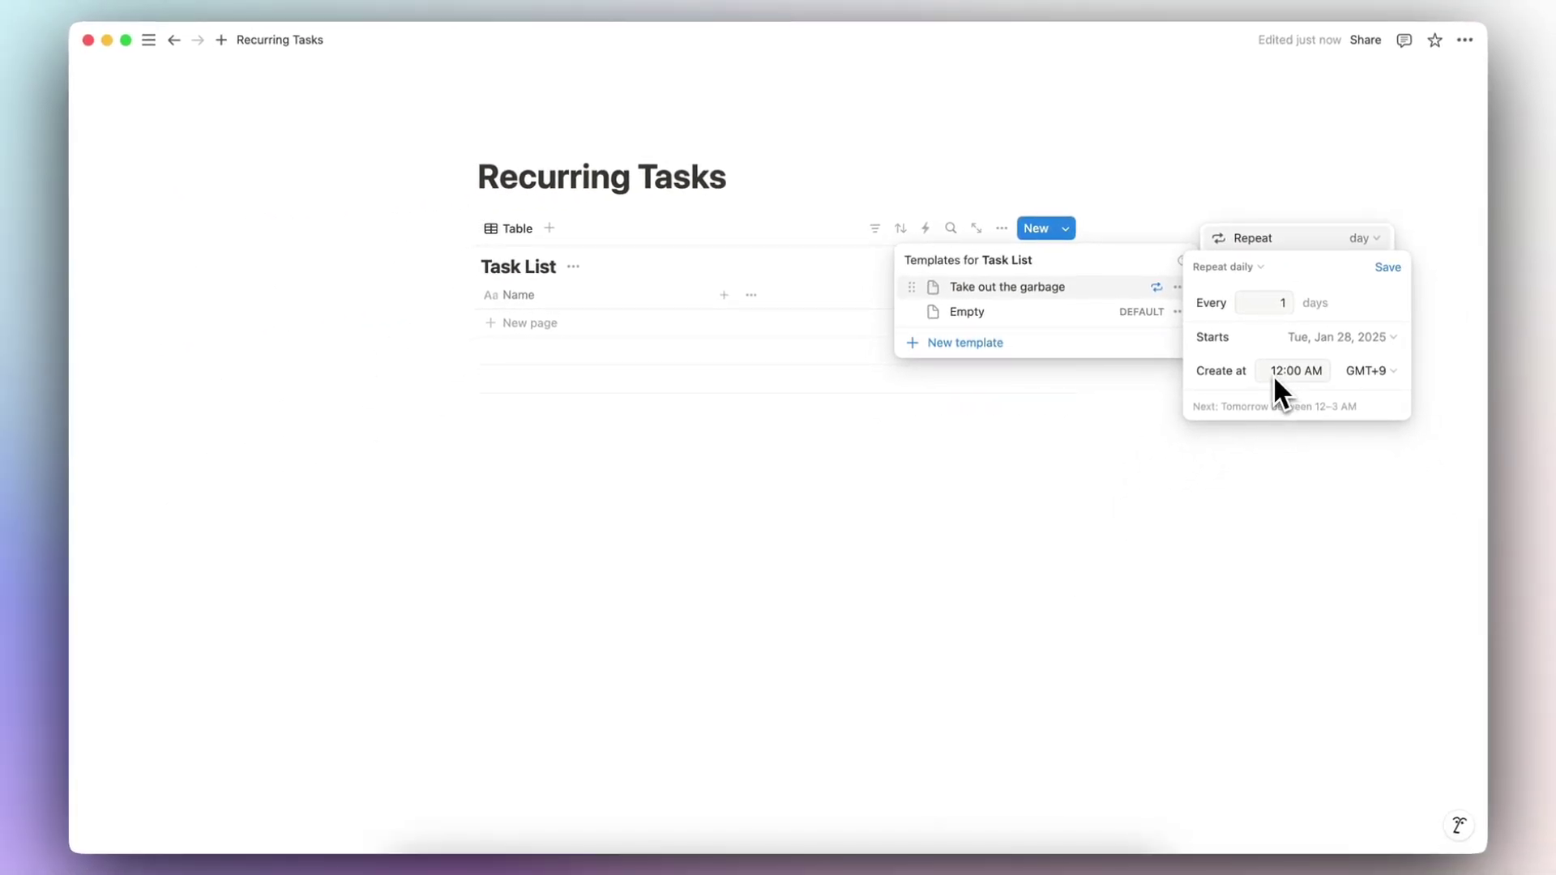
pyautogui.press('Escape')
pyautogui.press('Escape')
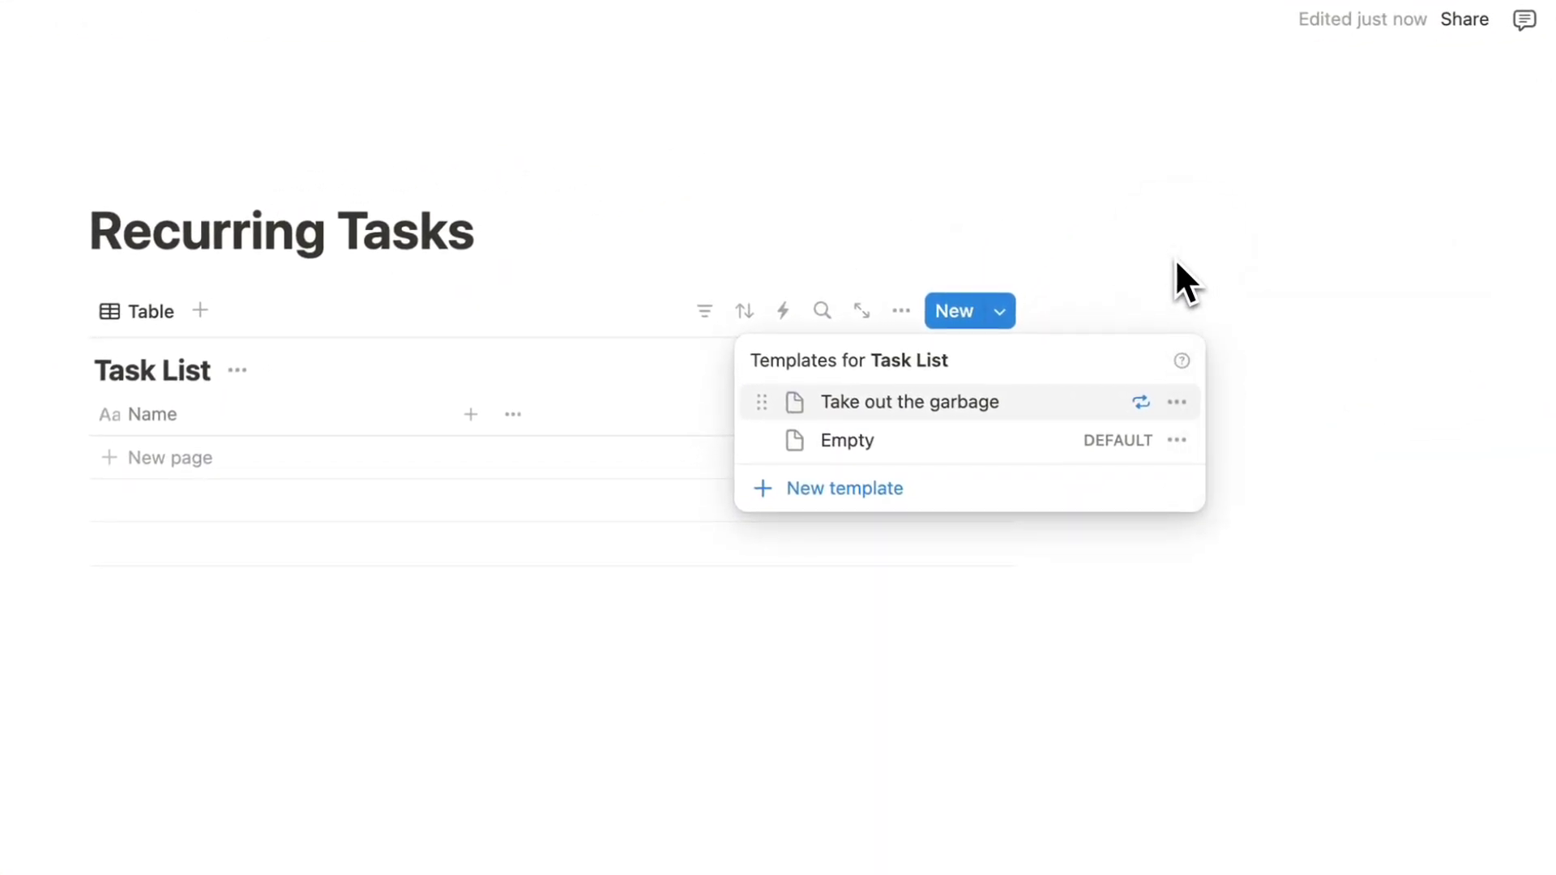
pyautogui.press('Escape')
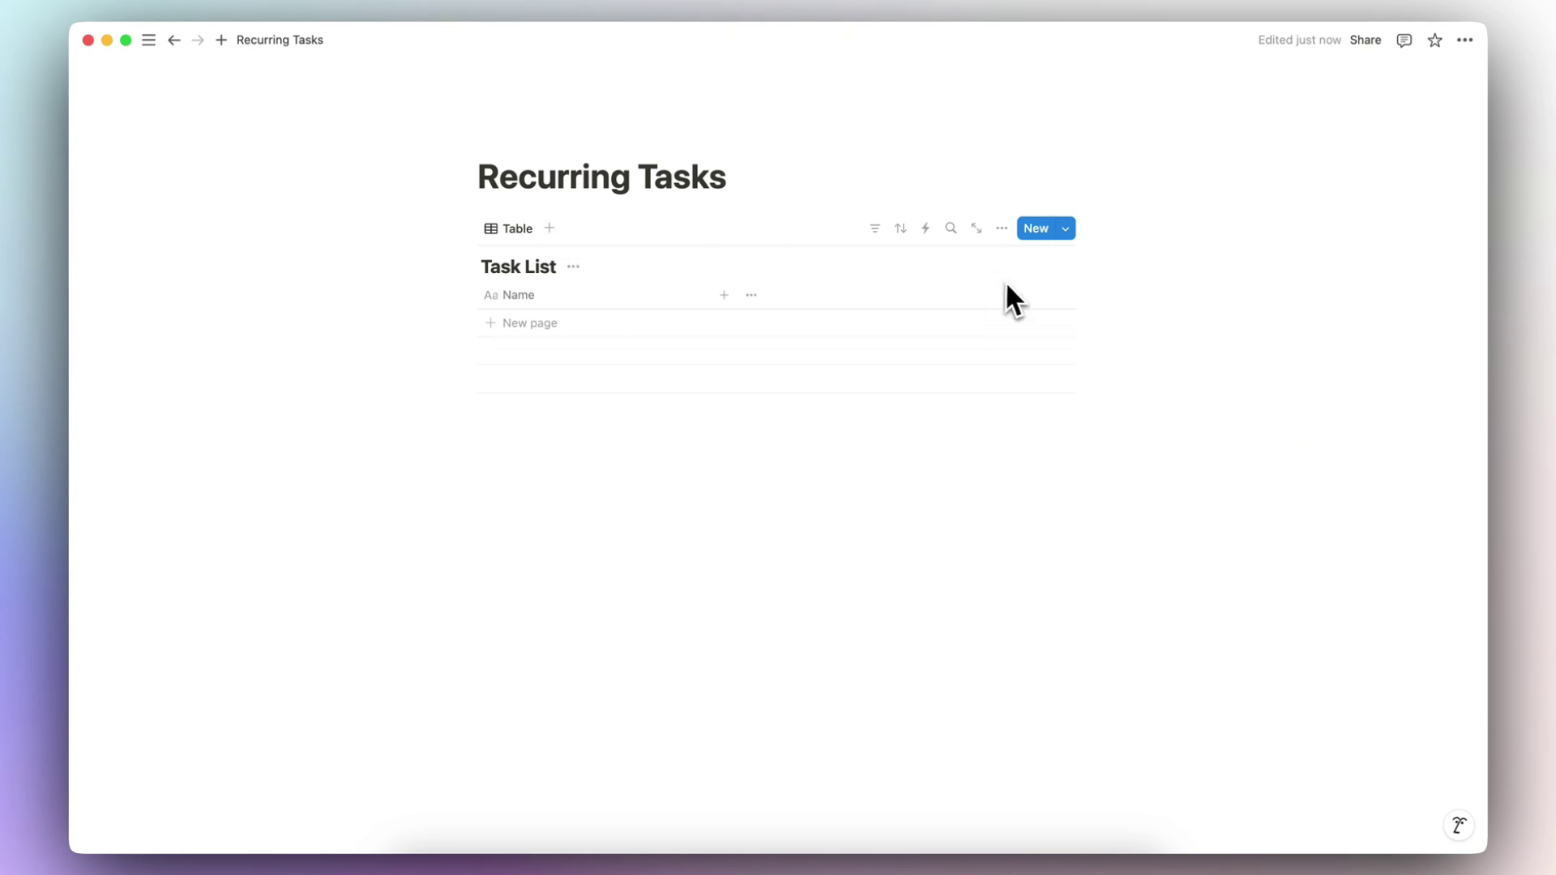
pyautogui.click(1065, 228)
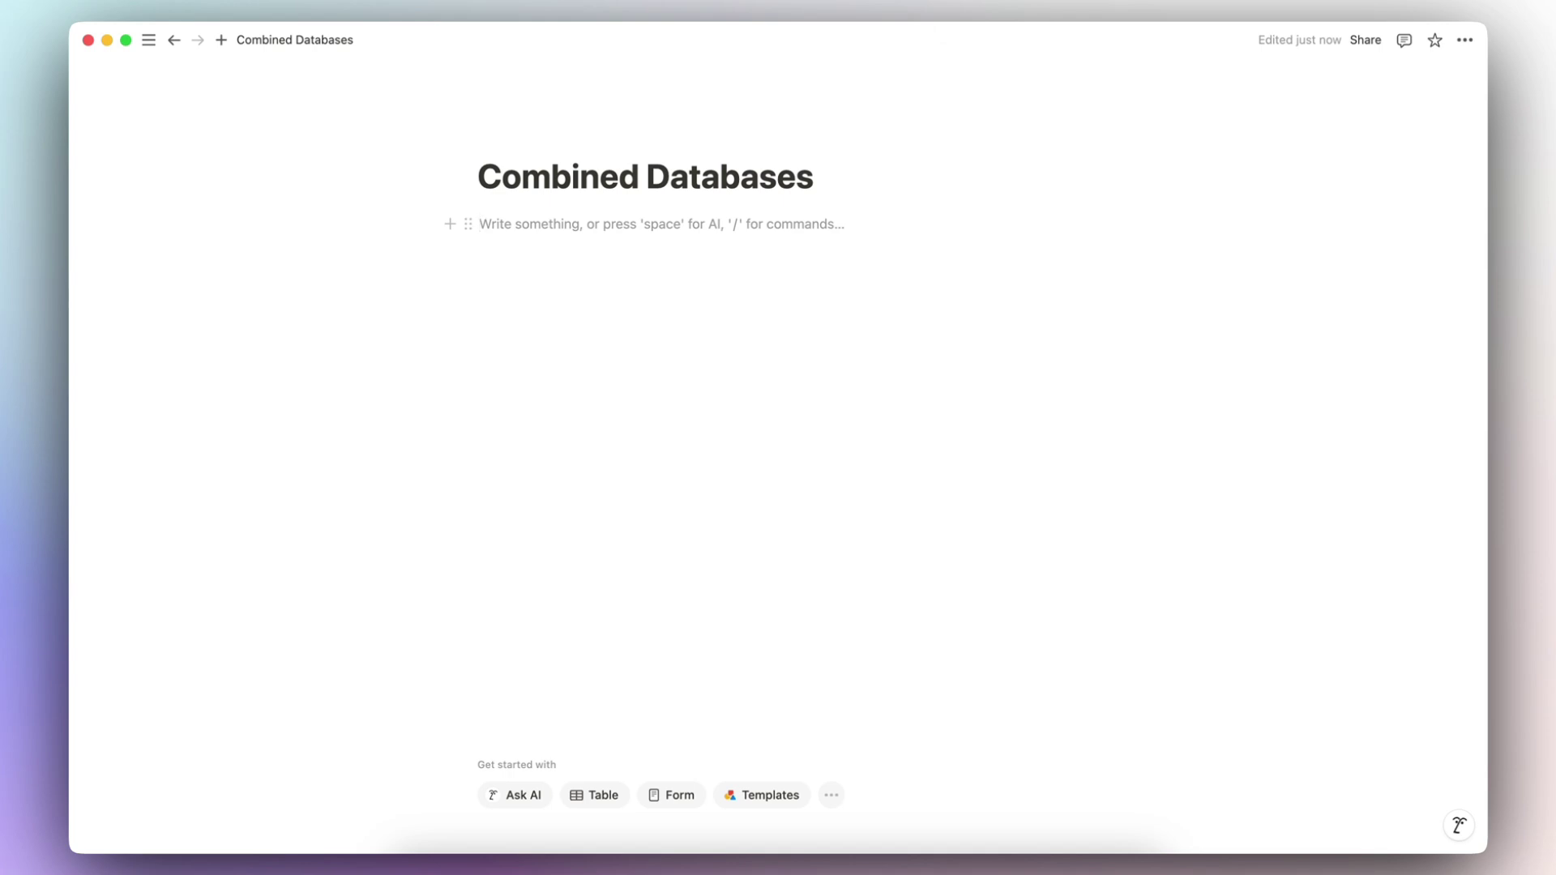
# Step: Insert a table database via /table and add a Checkbox column placed before Name
pyautogui.write('/tab')
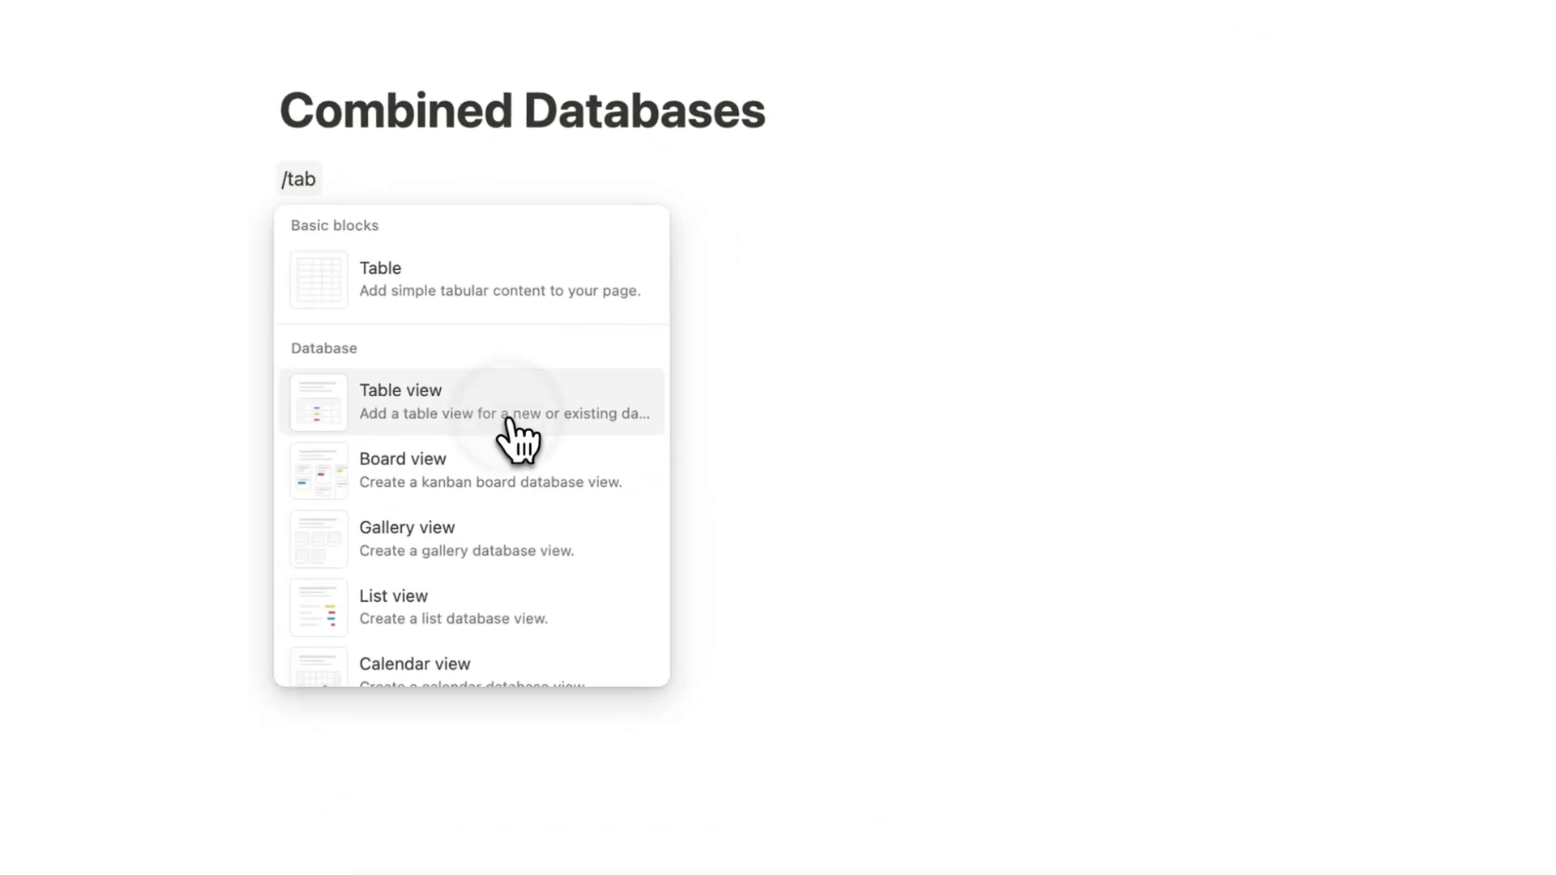
pyautogui.click(509, 417)
pyautogui.press('Escape')
pyautogui.click(790, 290)
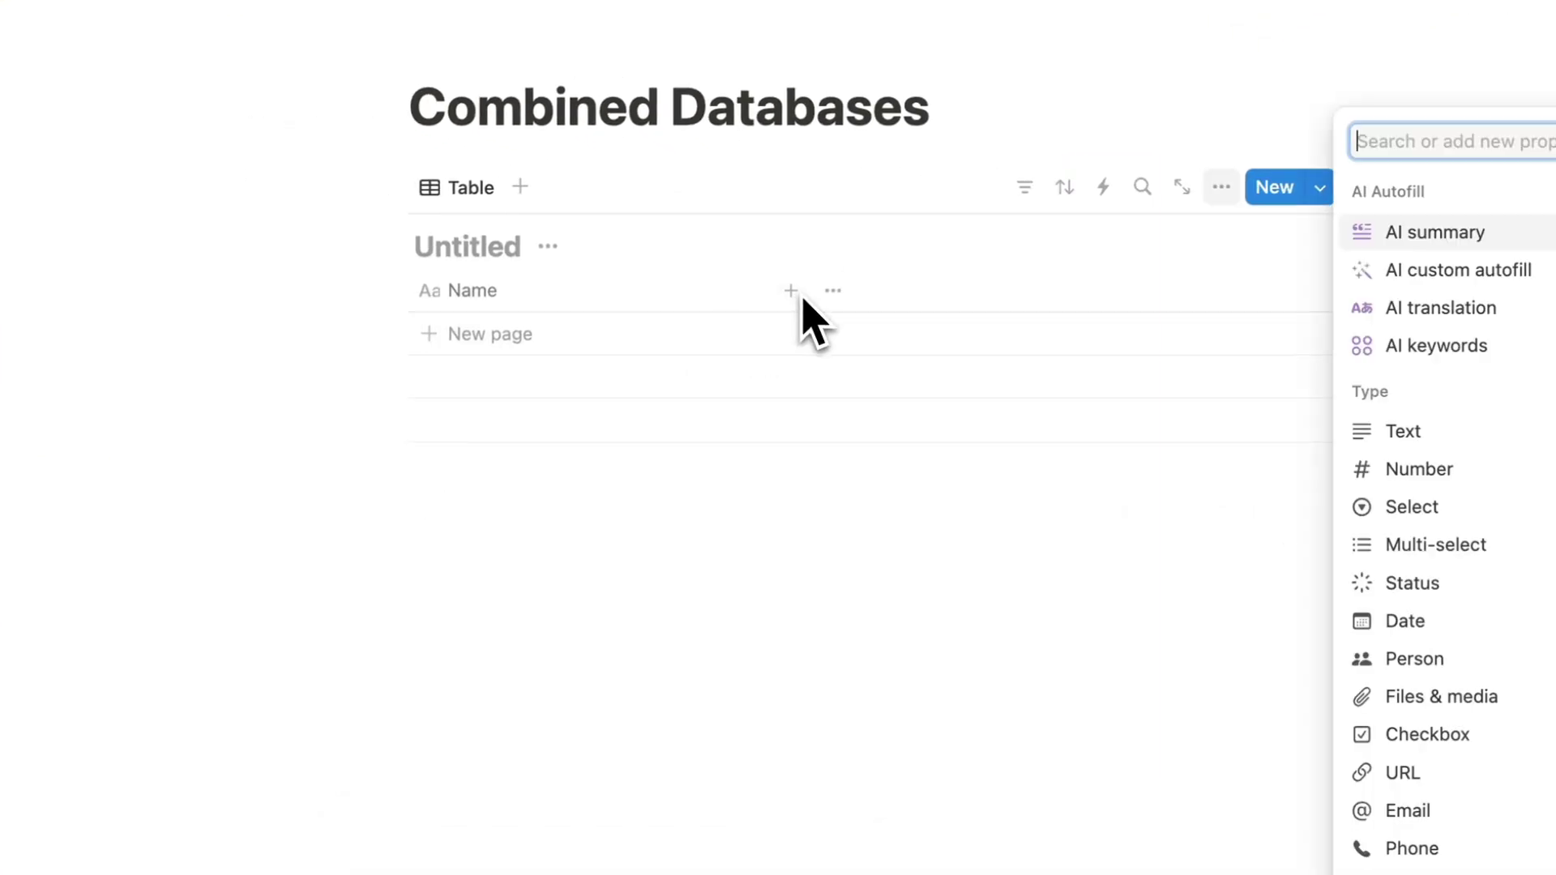
pyautogui.write('check')
pyautogui.press('Return')
pyautogui.press('Escape')
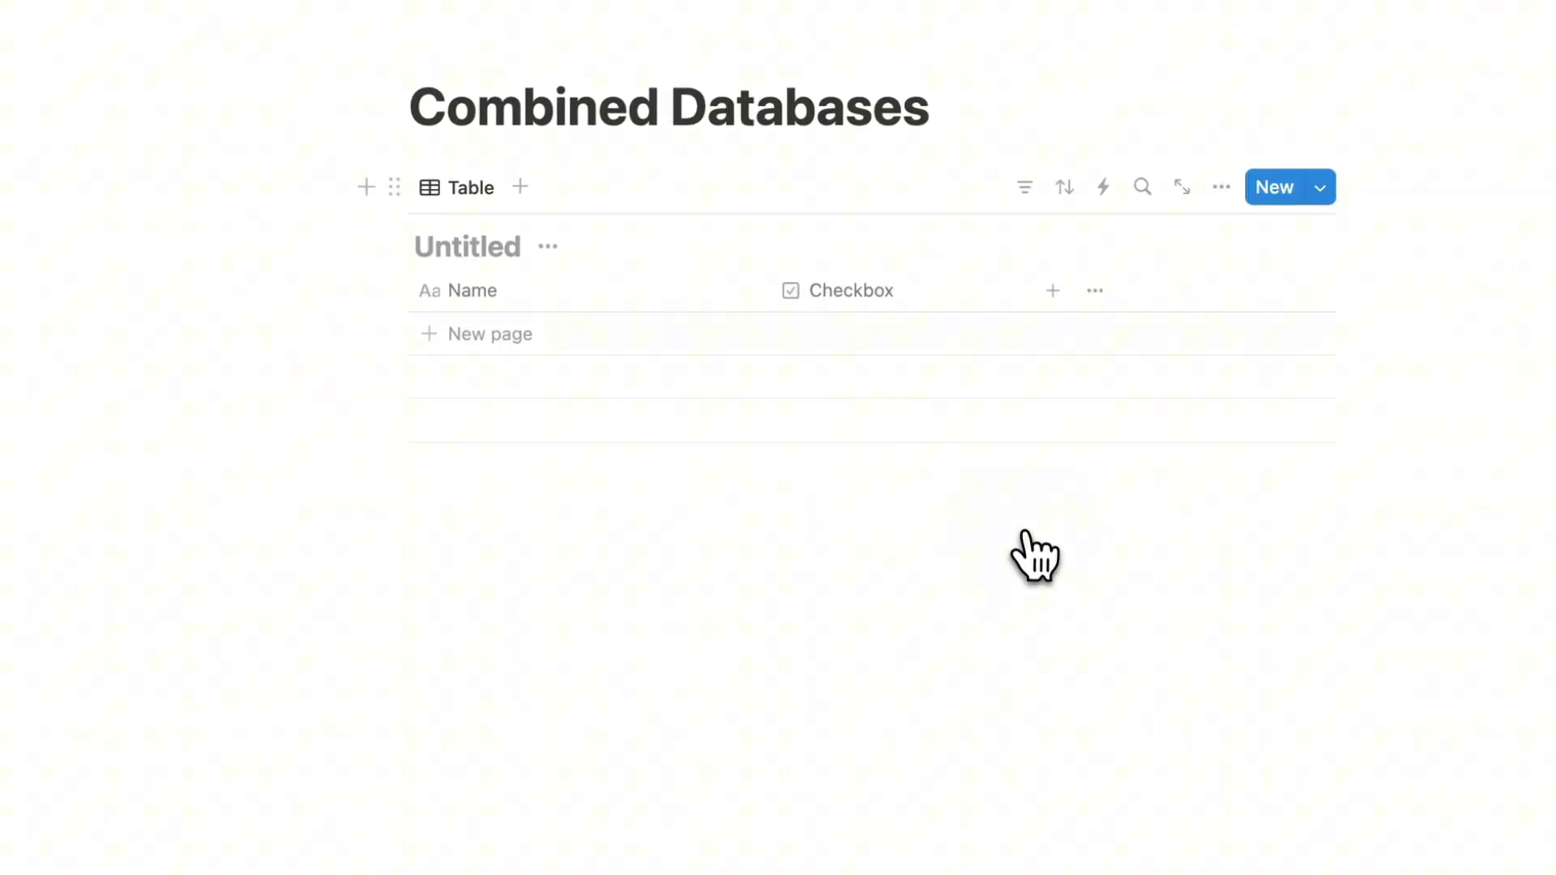
pyautogui.moveTo(834, 290); pyautogui.dragTo(438, 290)
# Step: Title the table 'Task List' and duplicate it without content
pyautogui.doubleClick(466, 246)
pyautogui.write('Task List')
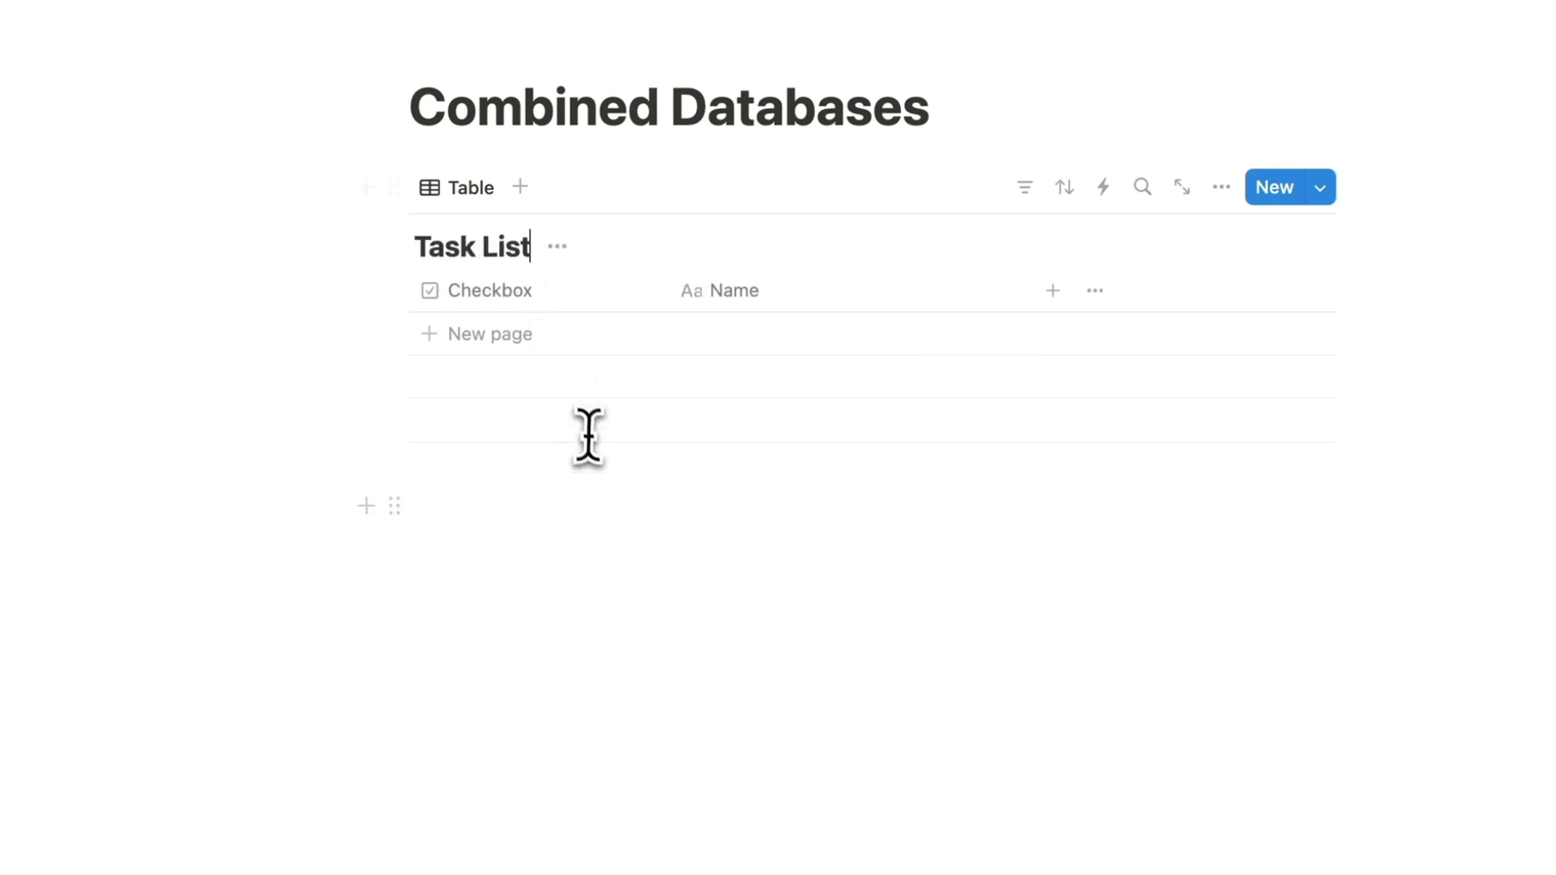
pyautogui.click(612, 580)
pyautogui.click(394, 188)
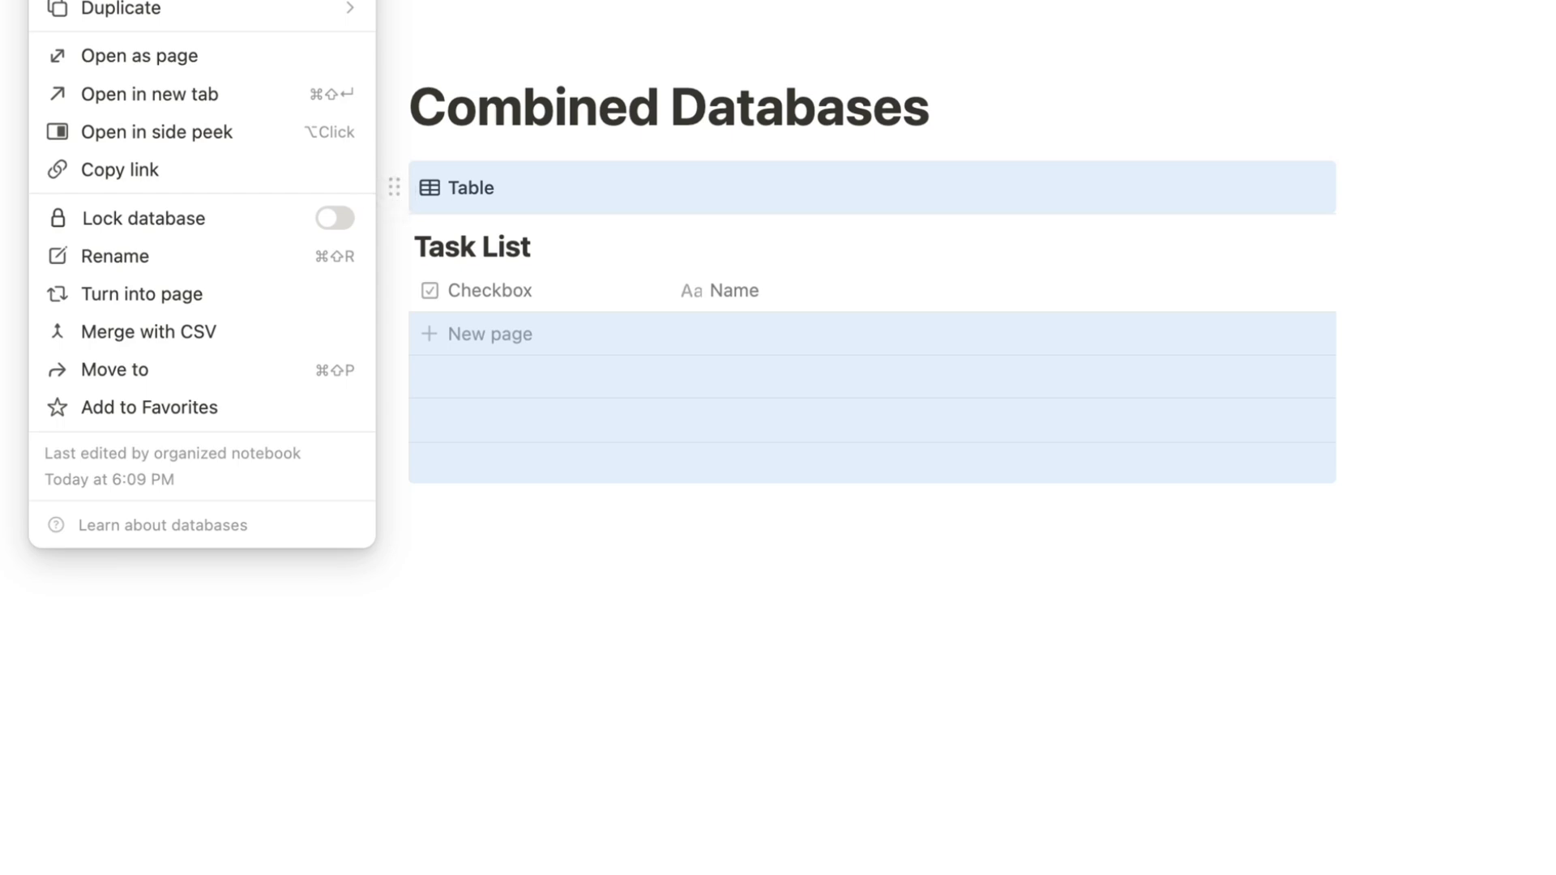
pyautogui.moveTo(332, 18)
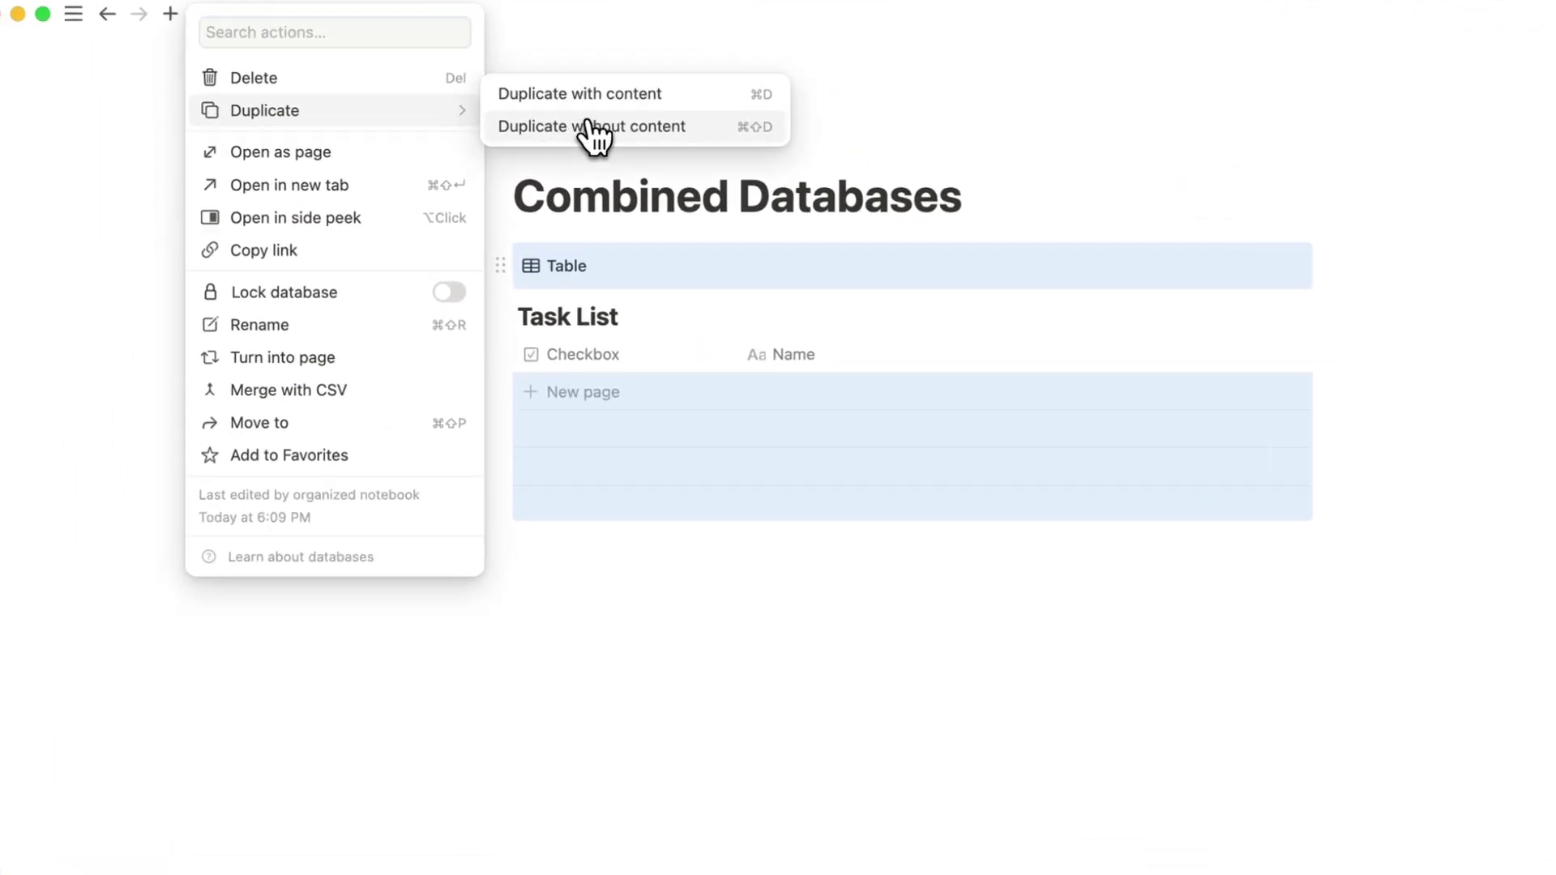
pyautogui.click(530, 124)
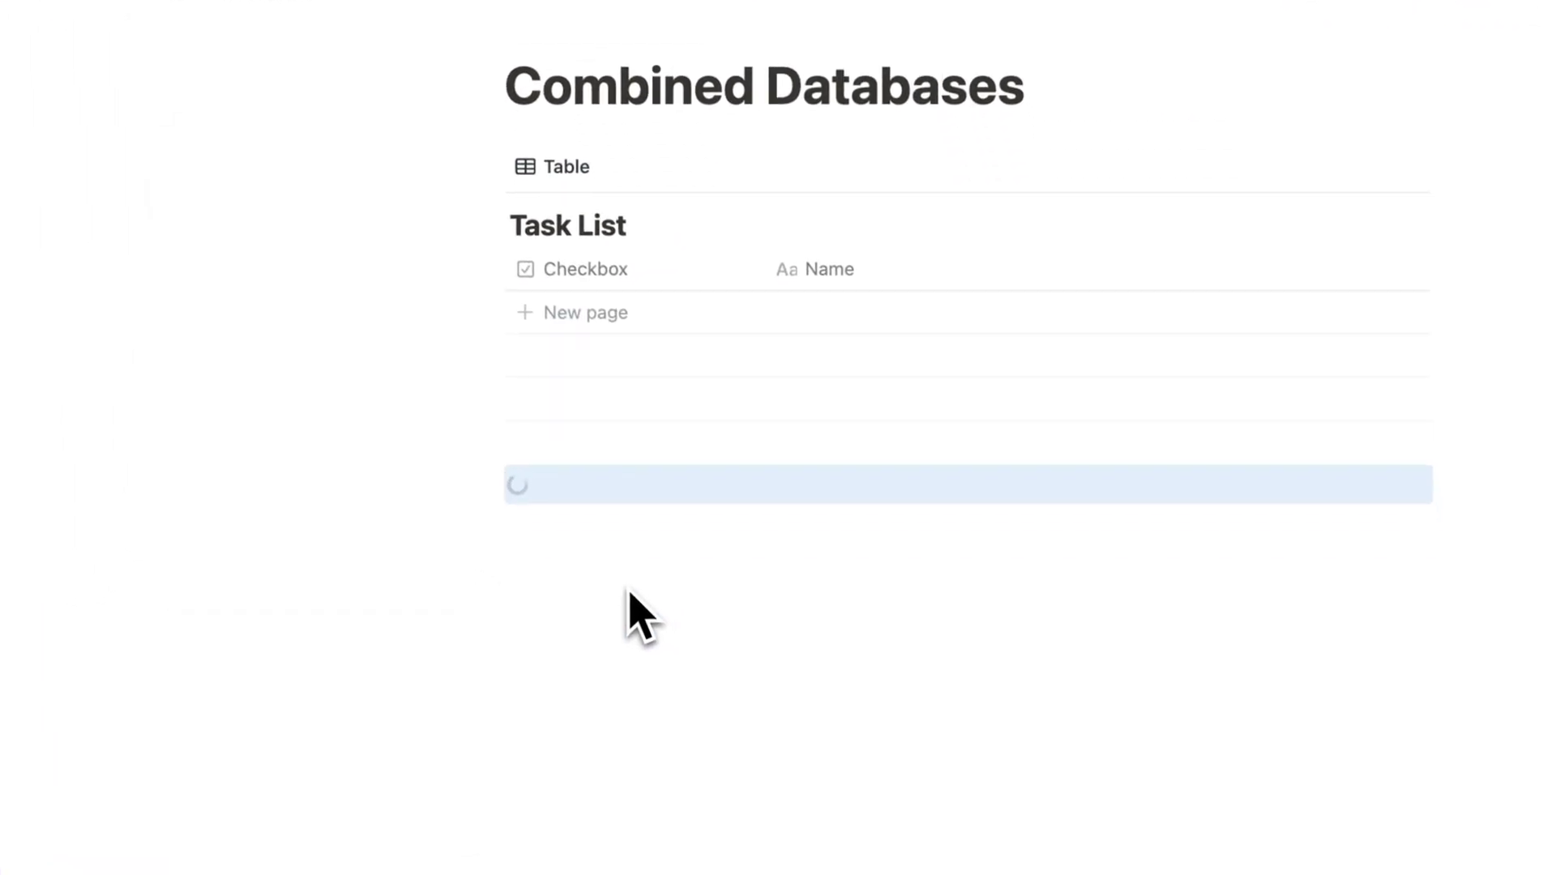
# Step: Rename the two tables 'Personal' and 'Work', adding a blank line below
pyautogui.moveTo(539, 344); pyautogui.dragTo(599, 374)
pyautogui.write('Person')
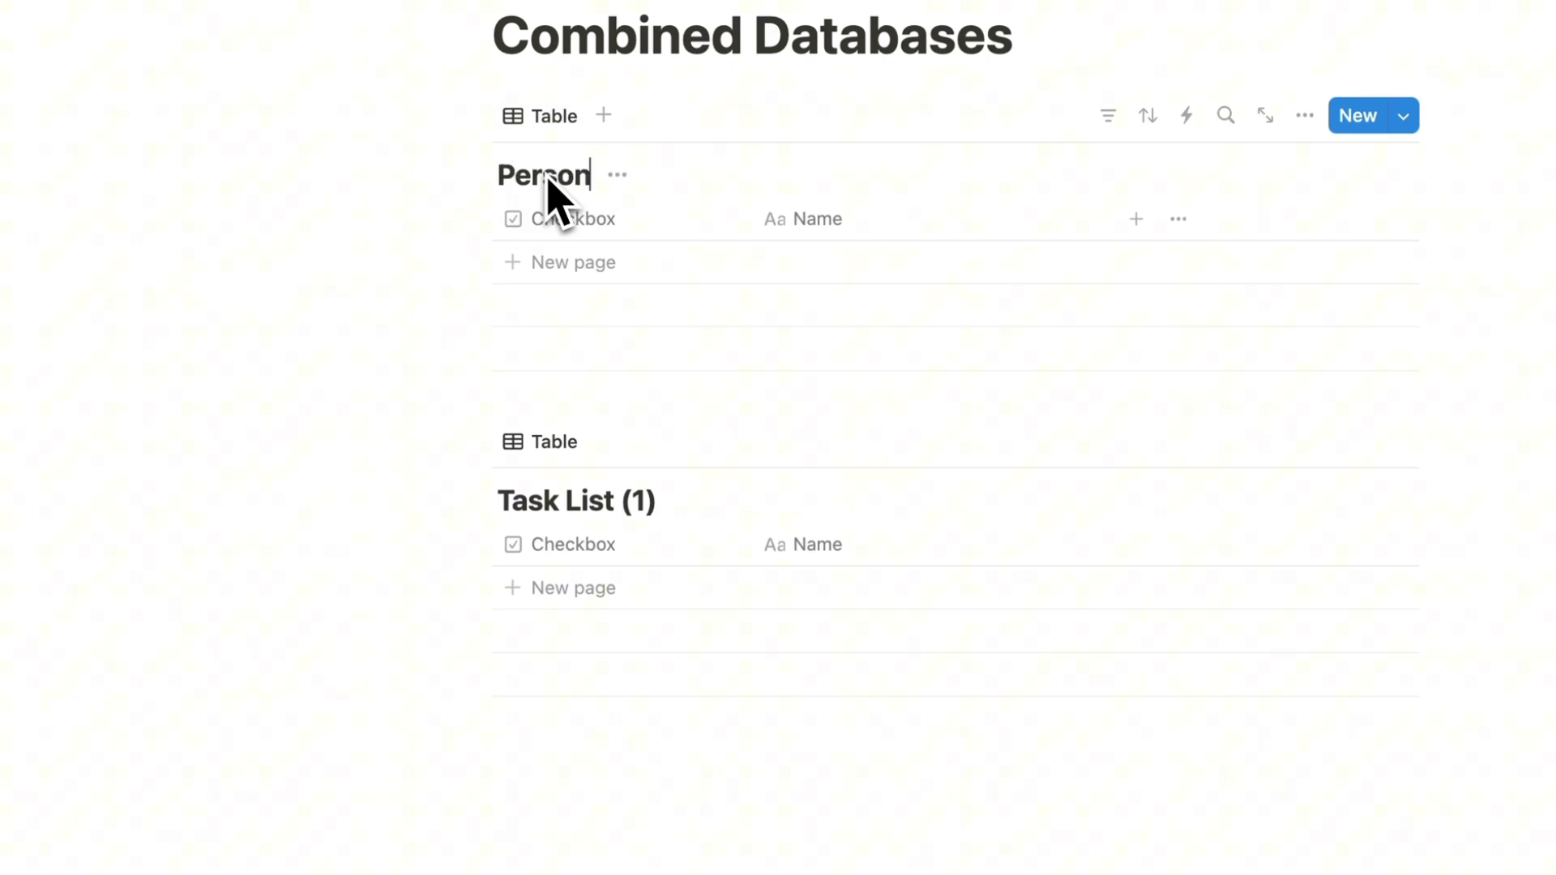
pyautogui.write('al')
pyautogui.tripleClick(583, 503)
pyautogui.write('W')
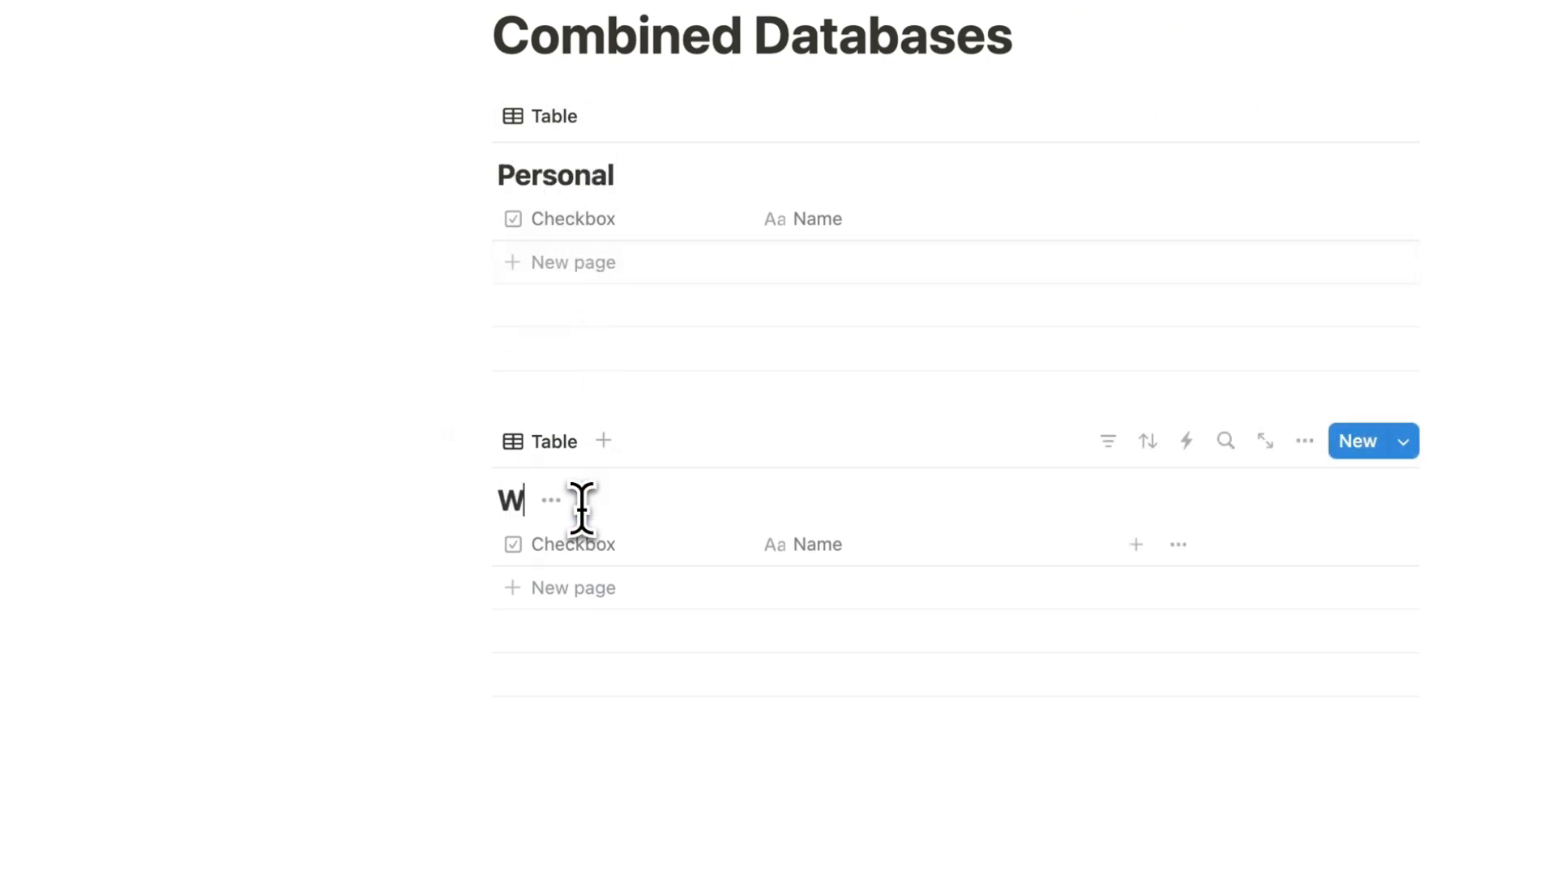
pyautogui.write('ork')
pyautogui.click(605, 734)
pyautogui.write('/')
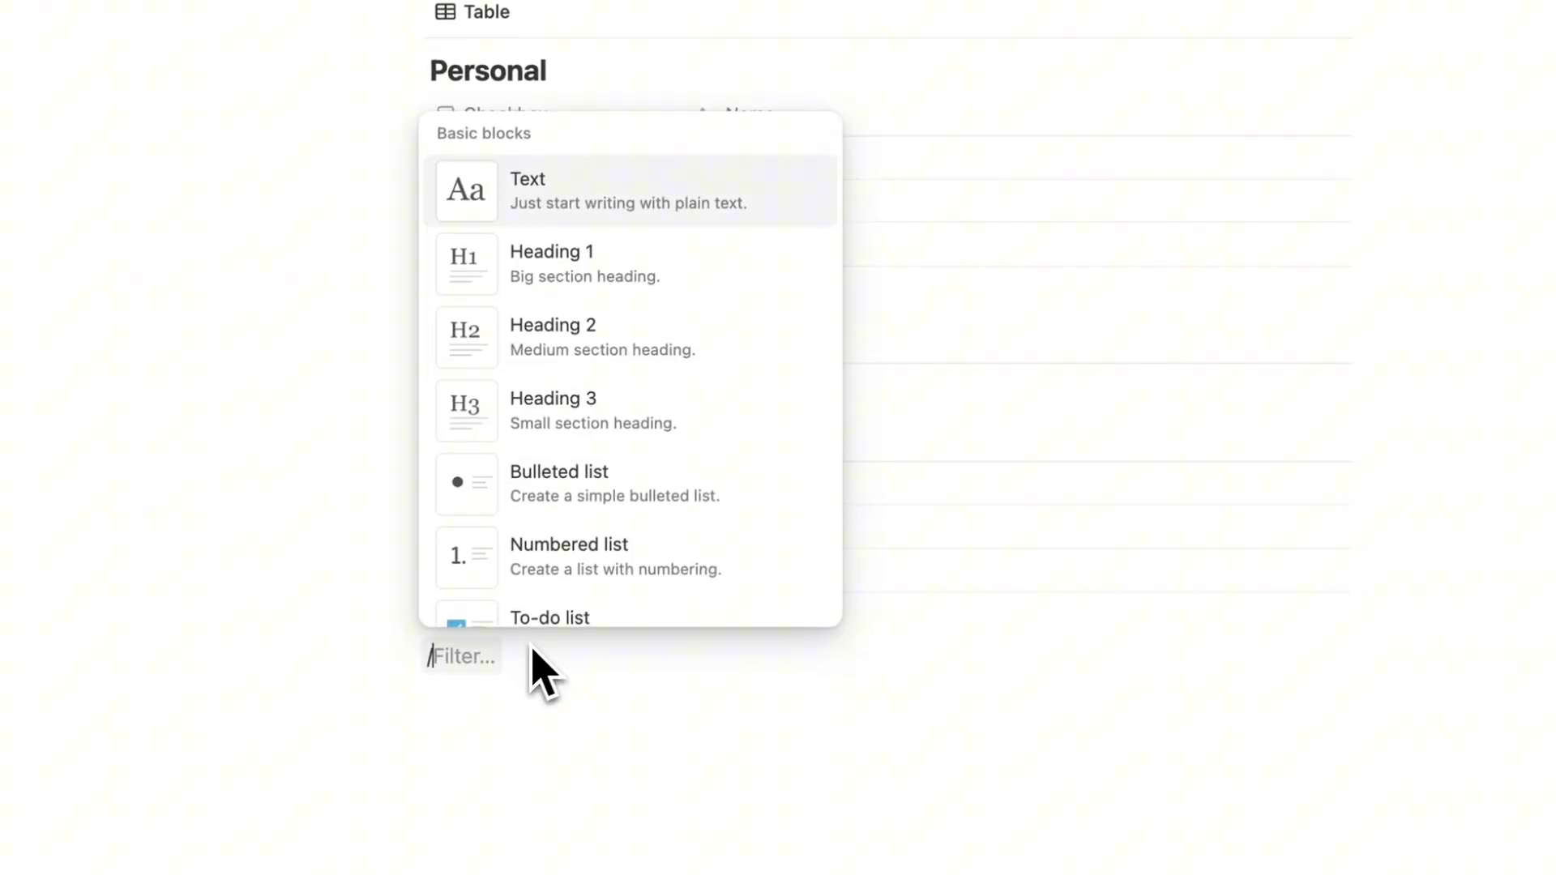
pyautogui.click(559, 695)
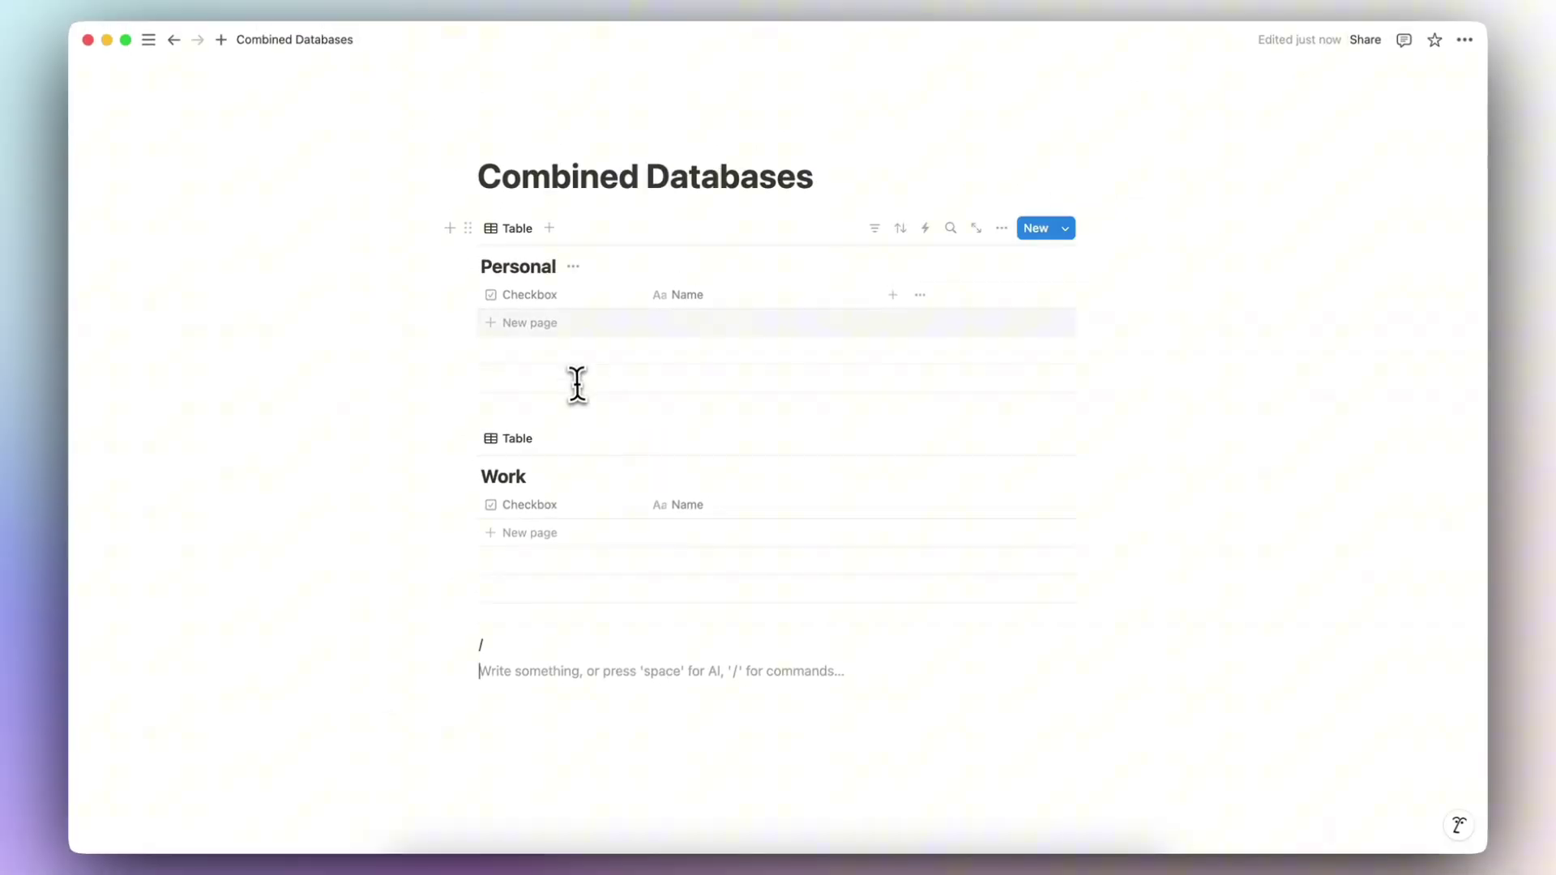
# Step: Show the My Tasks widget on the Home page
pyautogui.moveTo(176, 77)
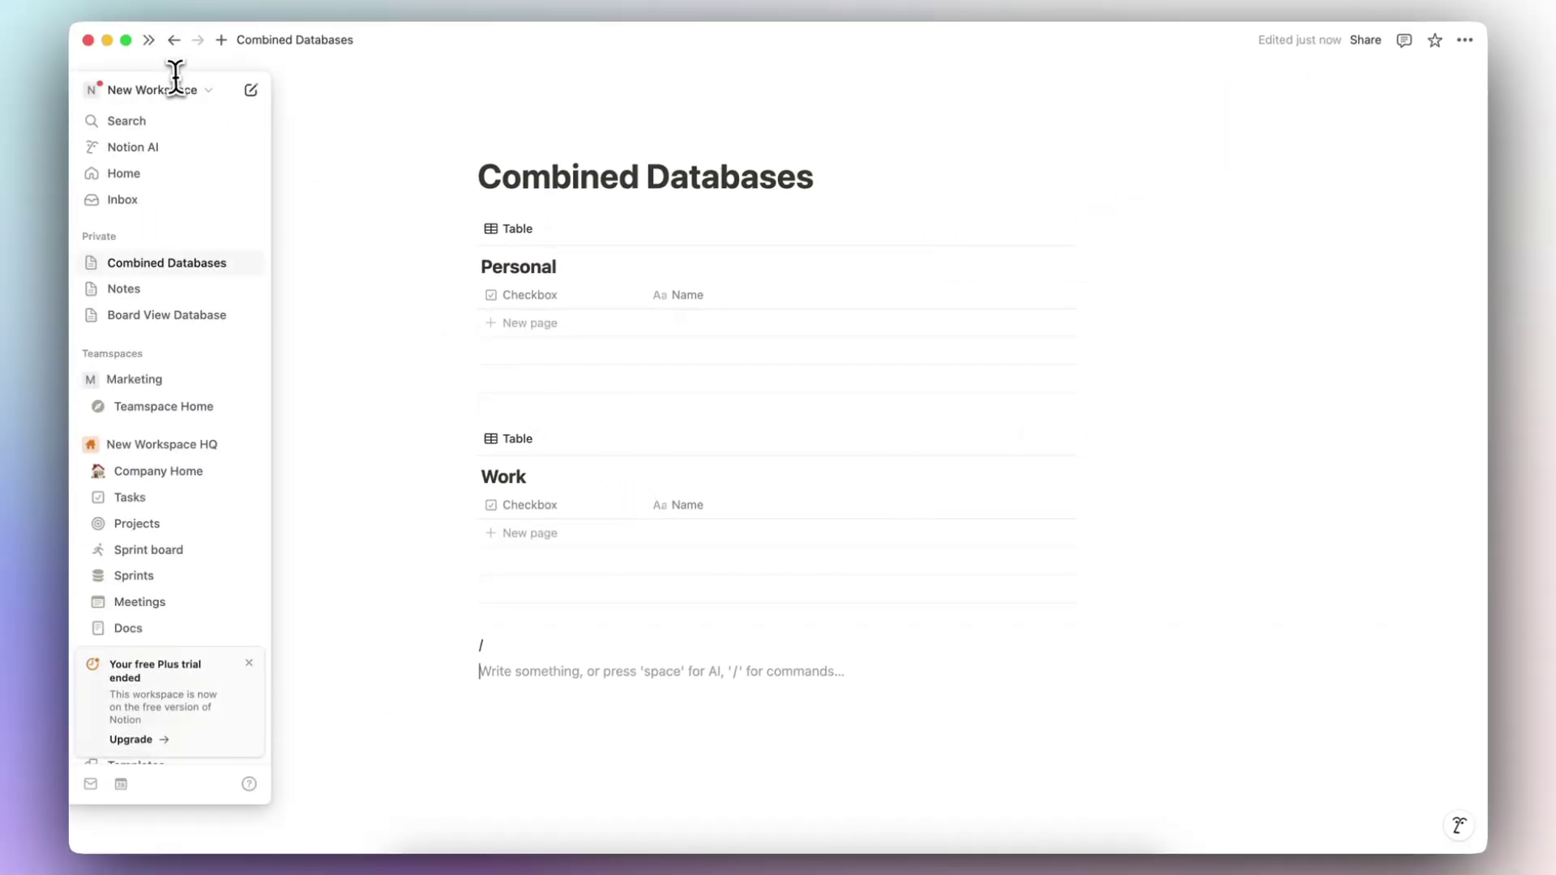
pyautogui.click(133, 172)
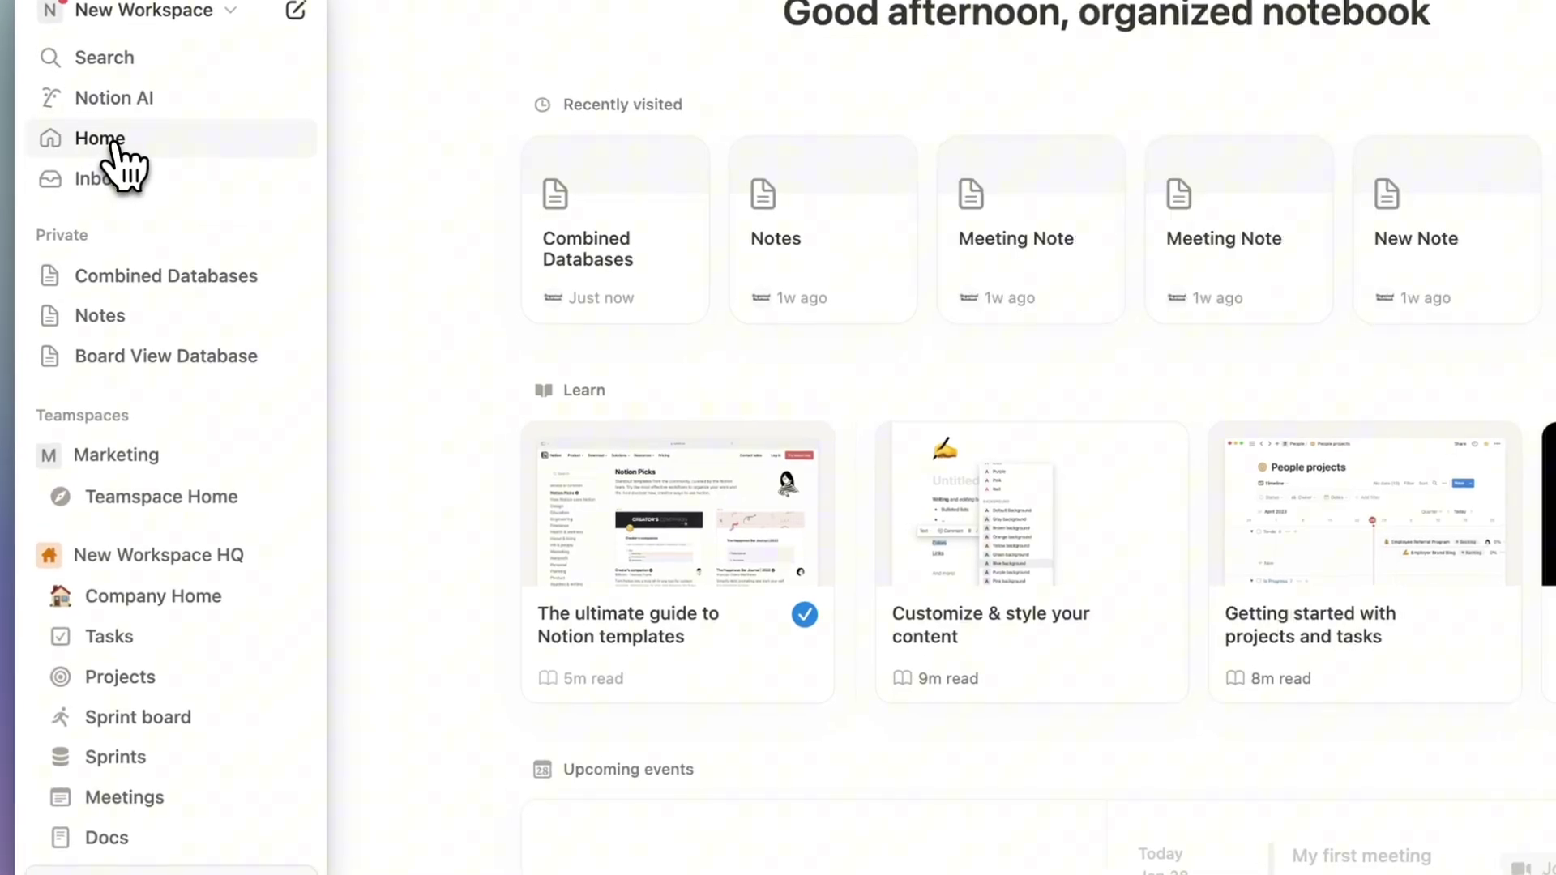
pyautogui.scroll(-8, 381, 486)
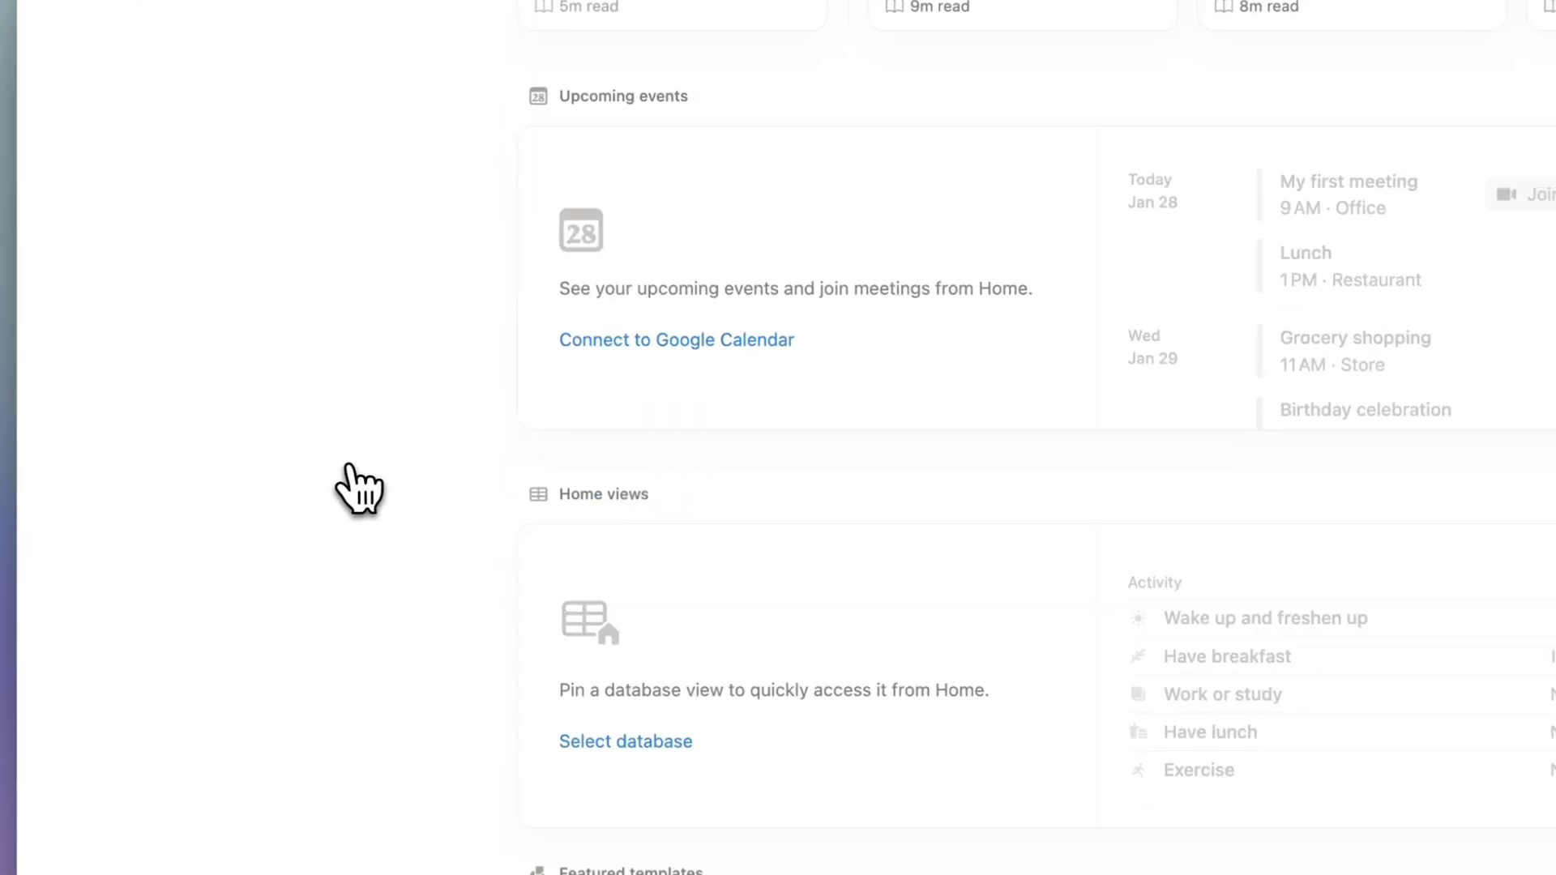
pyautogui.scroll(-1, 359, 489)
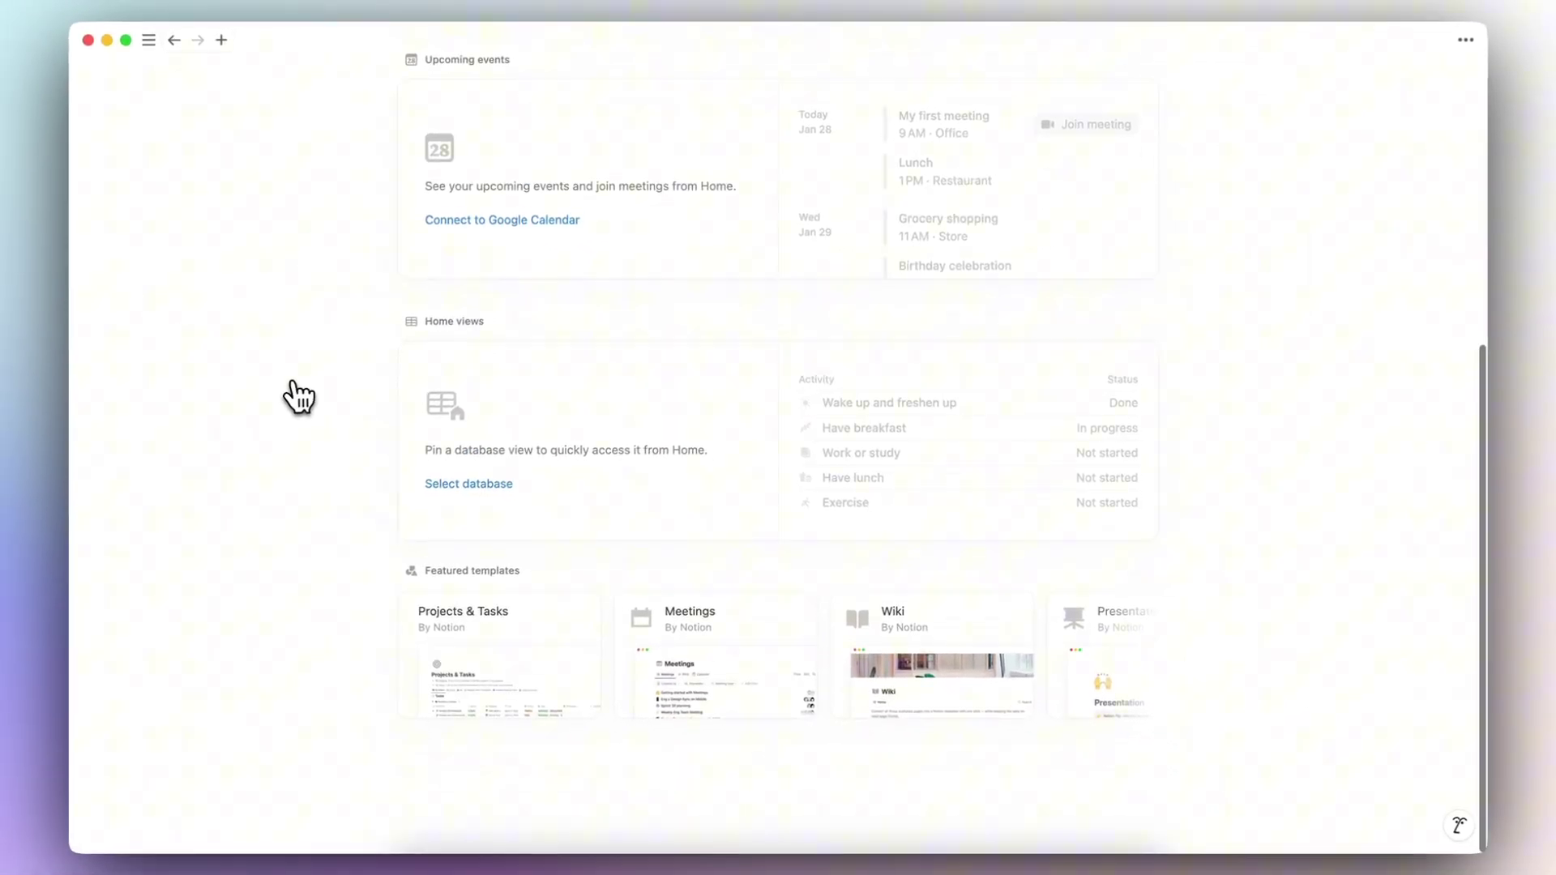
pyautogui.scroll(10, 298, 396)
pyautogui.click(1465, 40)
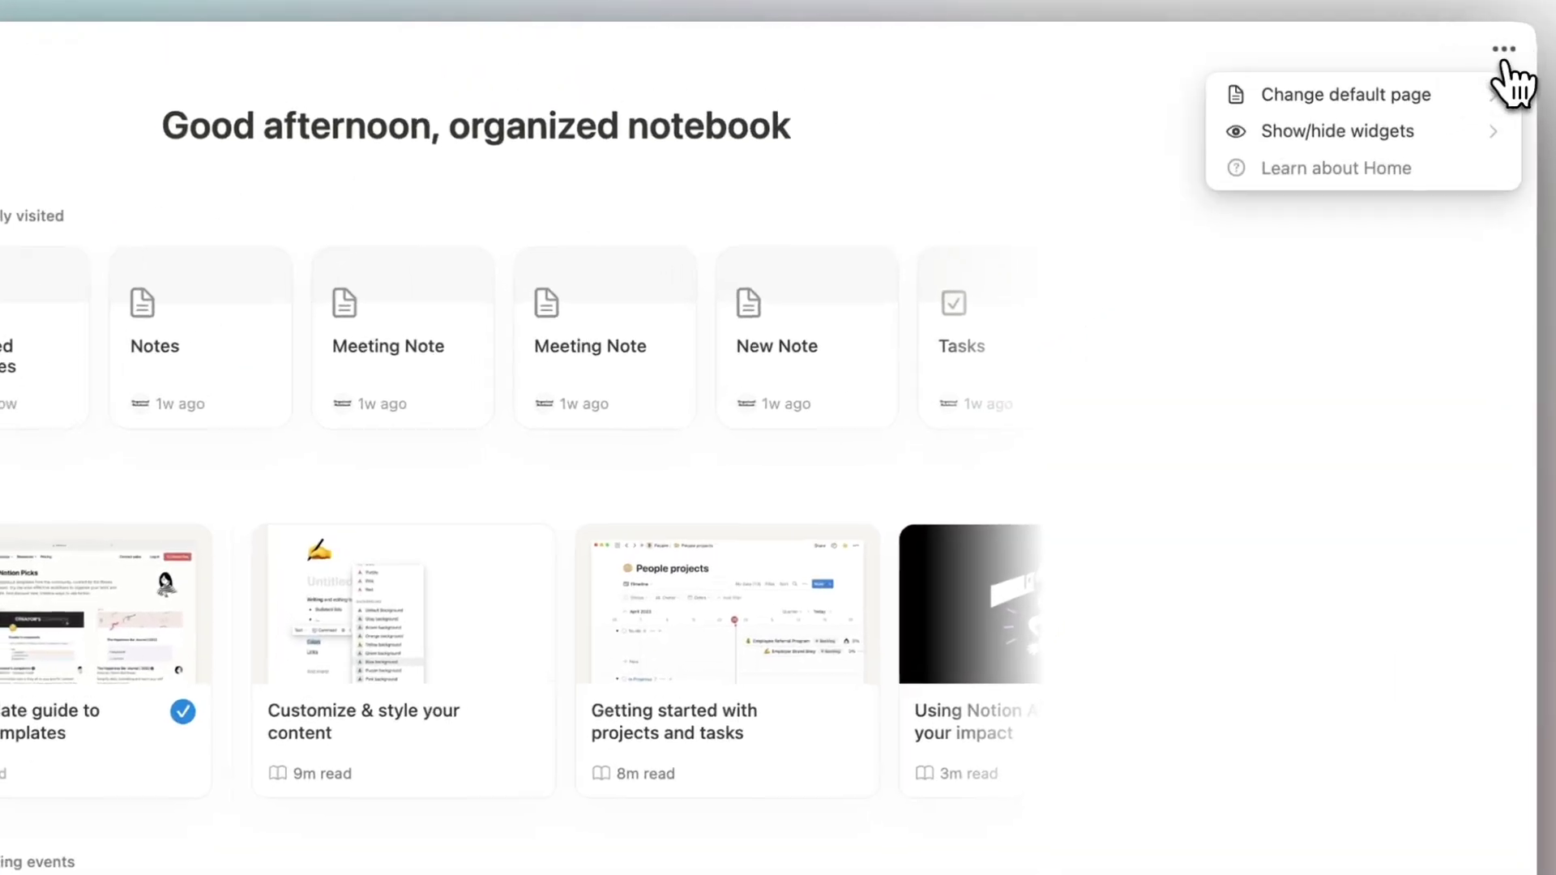
pyautogui.moveTo(1479, 144)
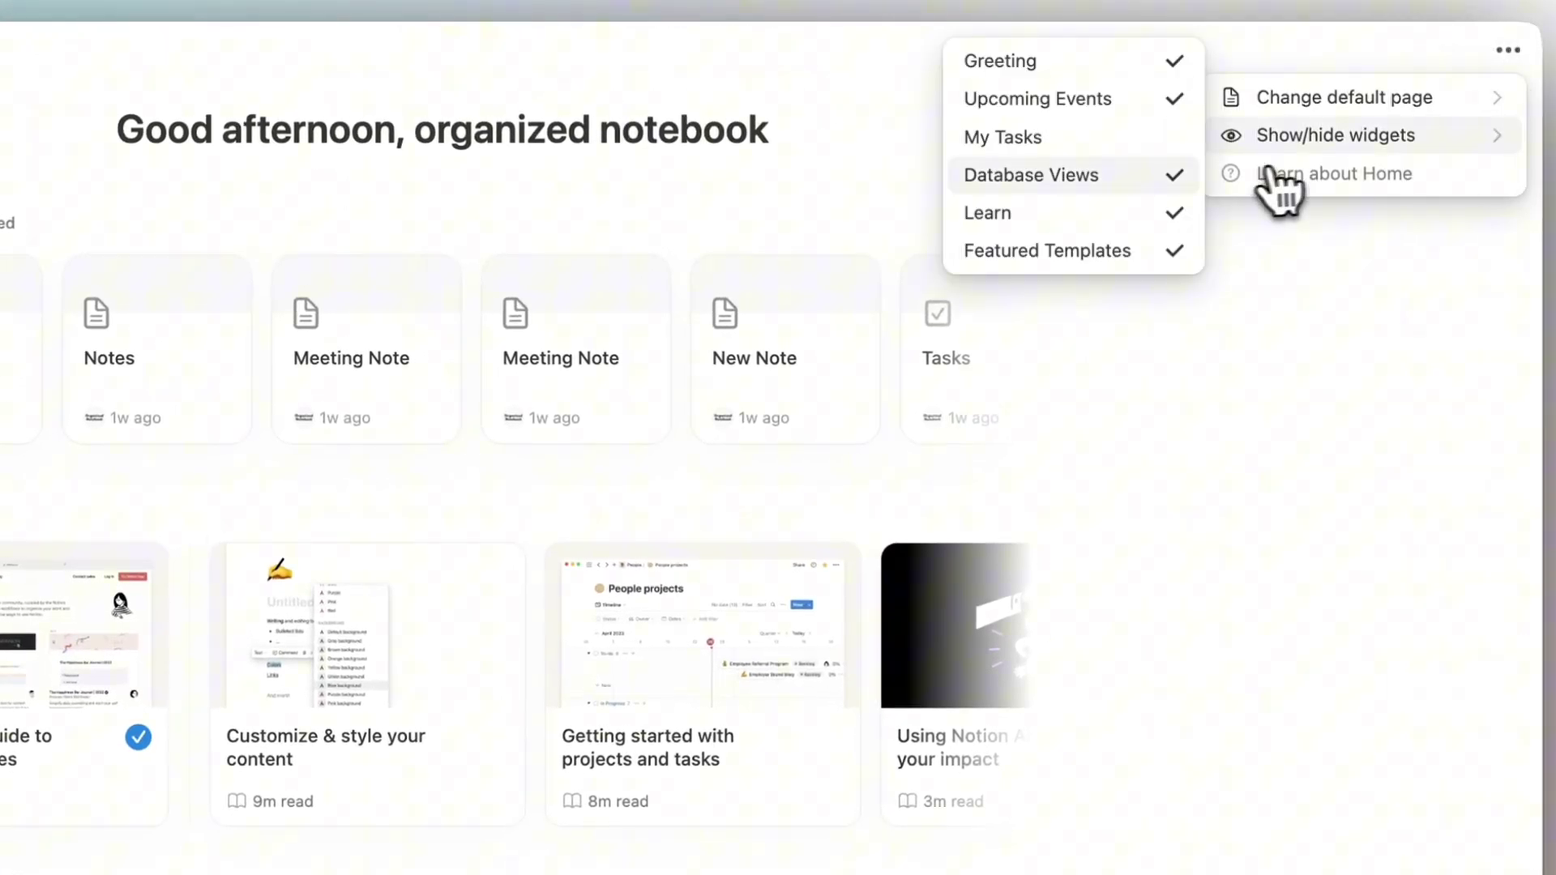
pyautogui.click(1021, 140)
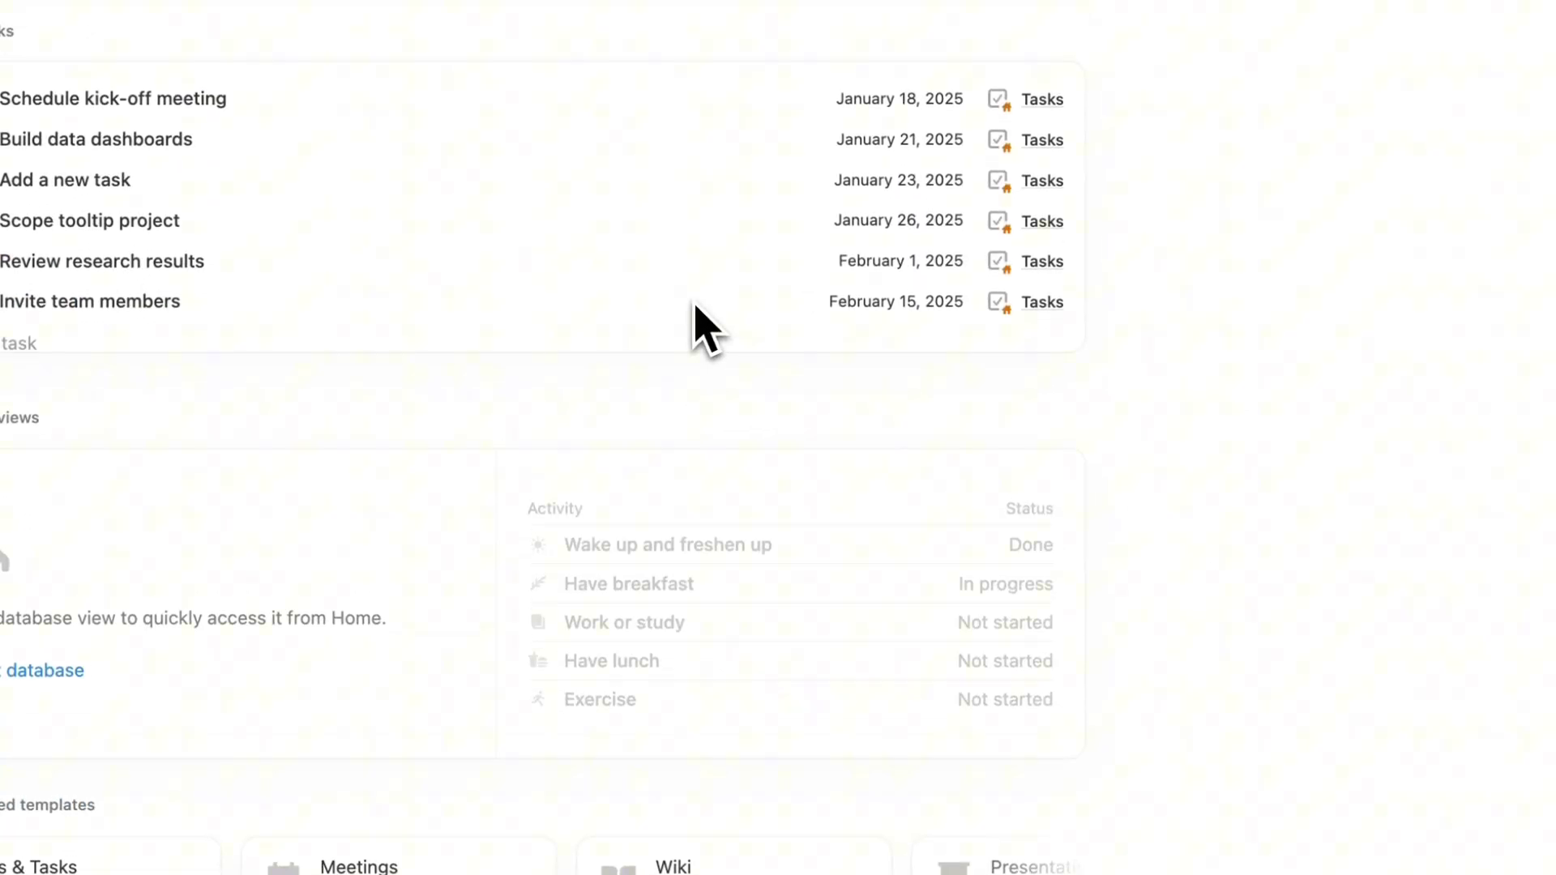
# Step: Return to the Combined Databases page from the sidebar
pyautogui.scroll(3, 295, 202)
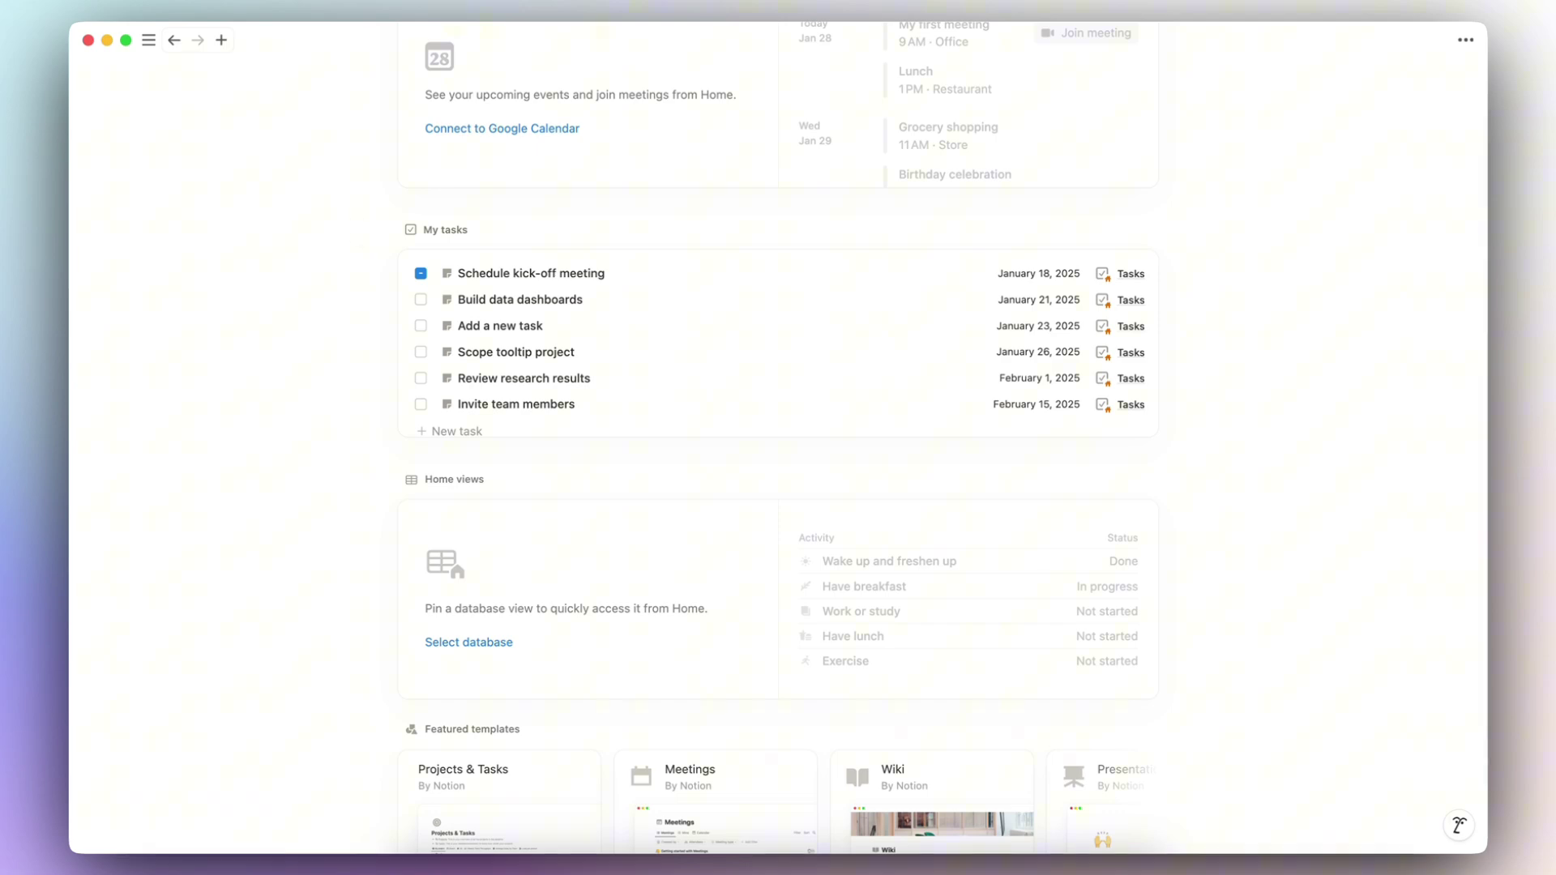
pyautogui.moveTo(148, 40)
pyautogui.click(168, 241)
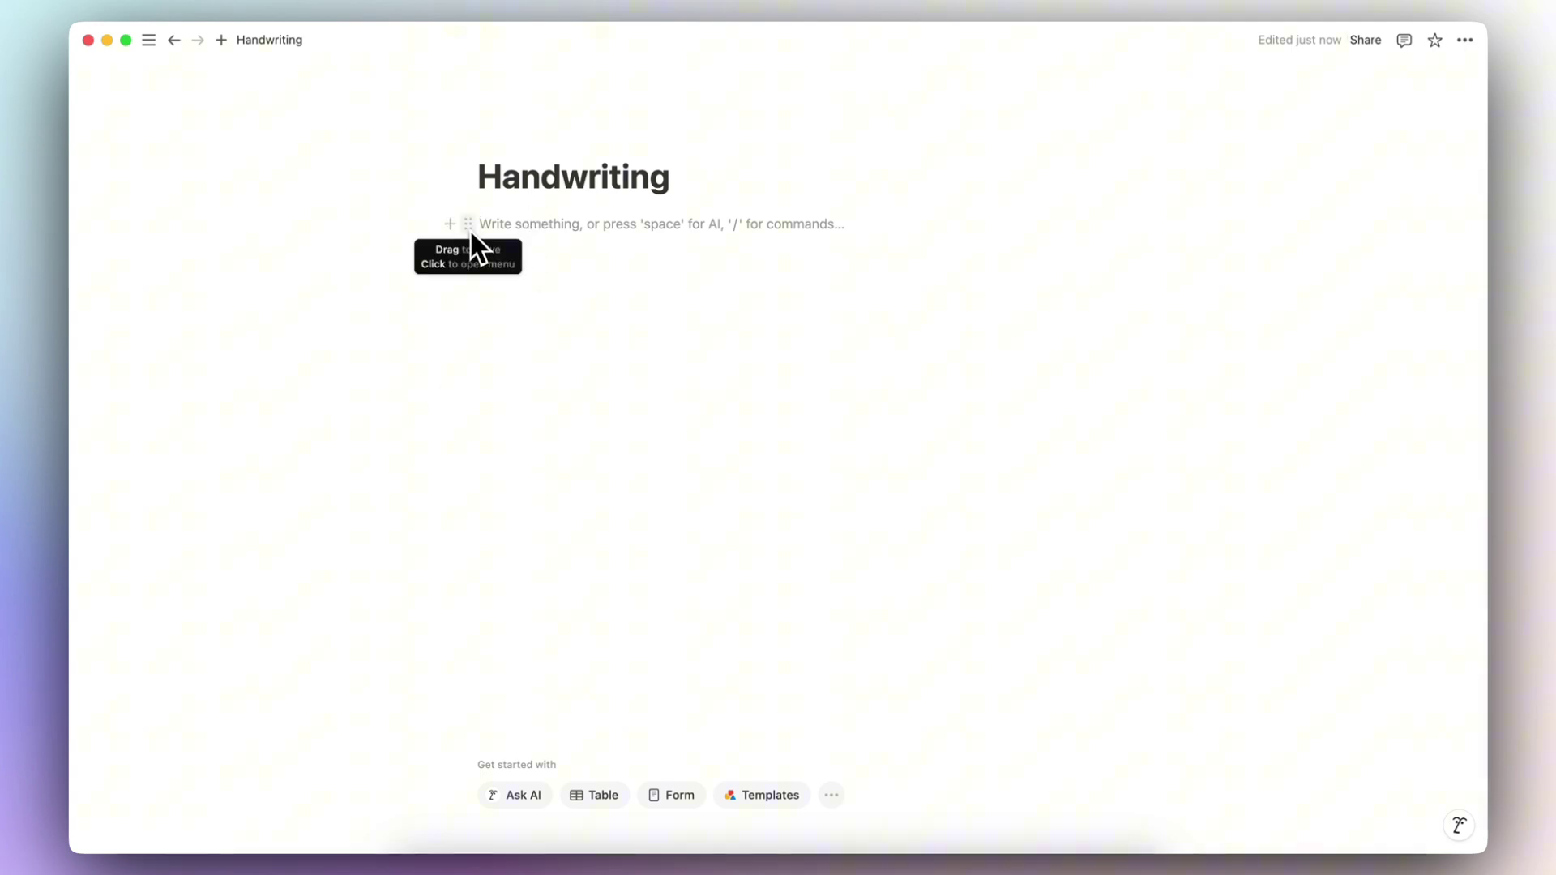
# Step: Browse the empty block's action menu and dismiss it without changes
pyautogui.click(474, 223)
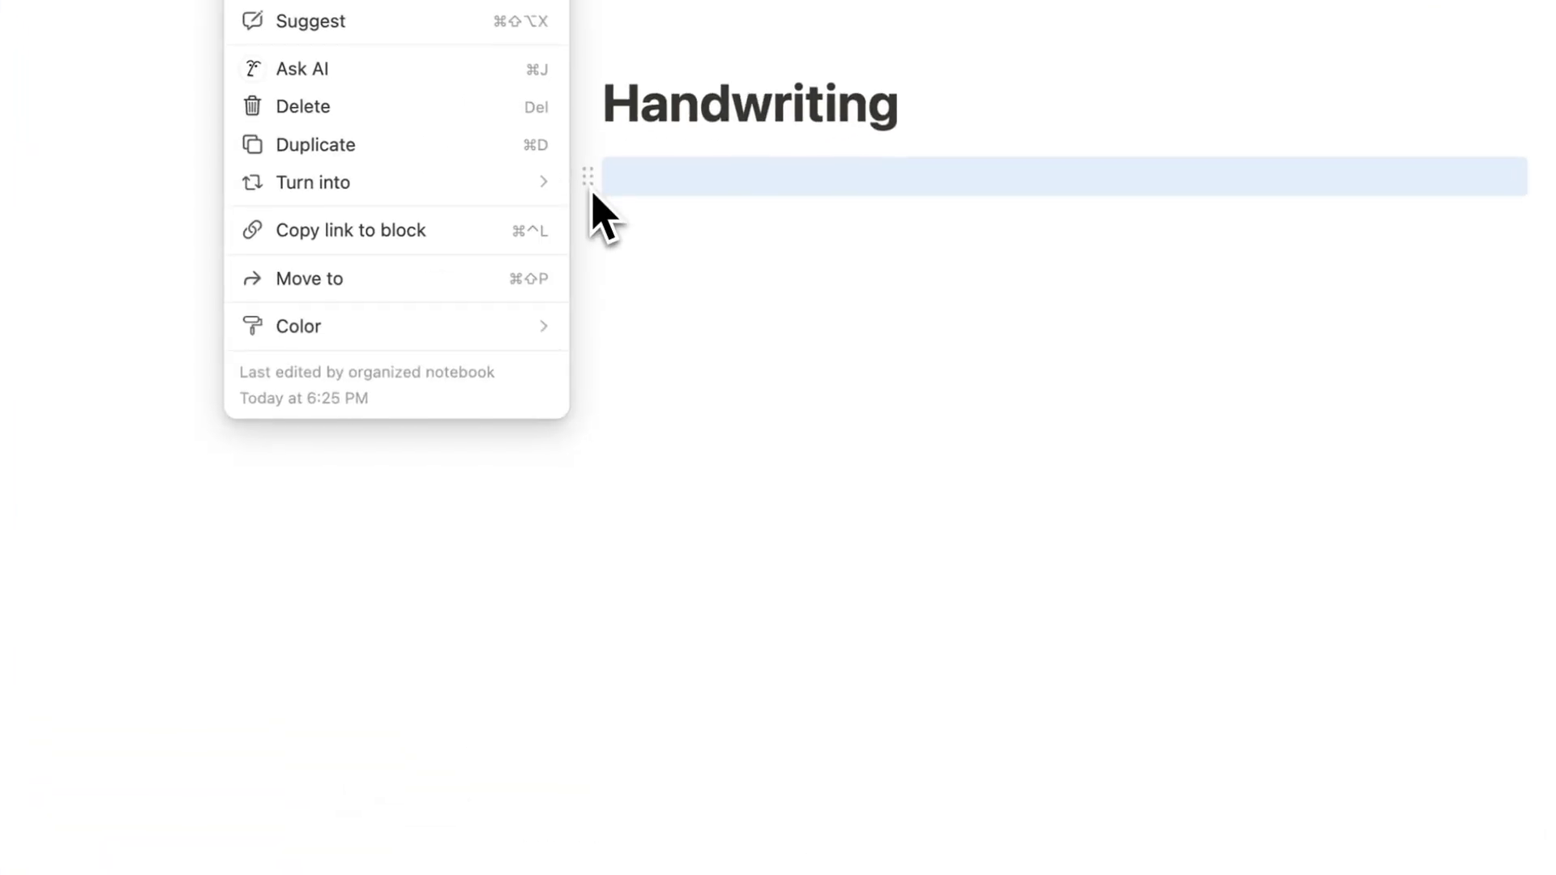
pyautogui.moveTo(524, 194)
pyautogui.scroll(-5, 630, 280)
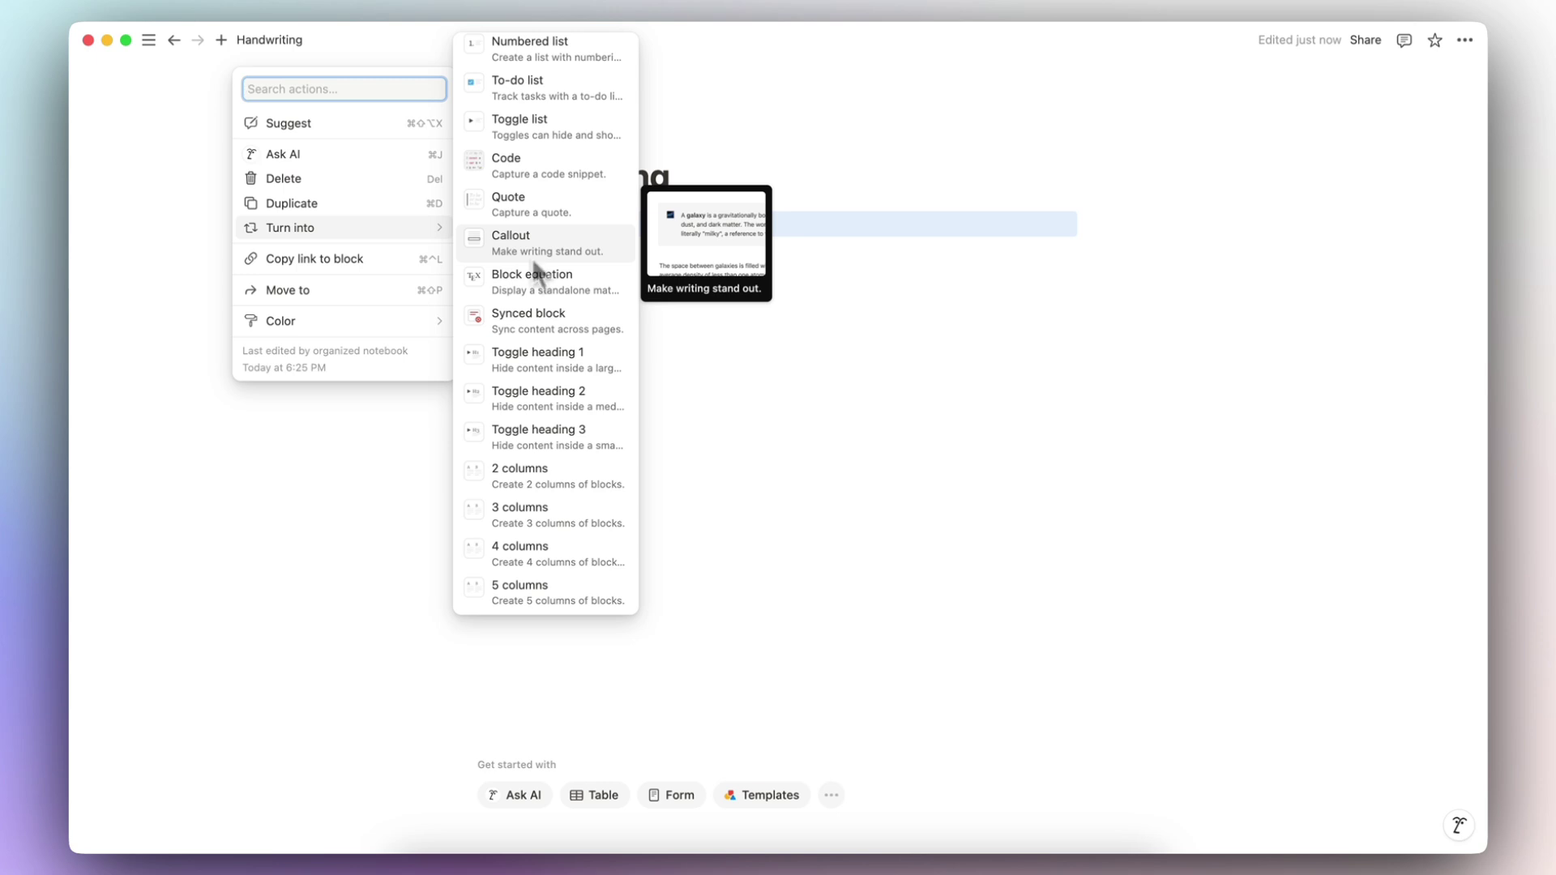
pyautogui.press('Escape')
# Step: Paste the Excalidraw room link as an embedded canvas and draw a freehand pencil stroke
pyautogui.click(573, 229)
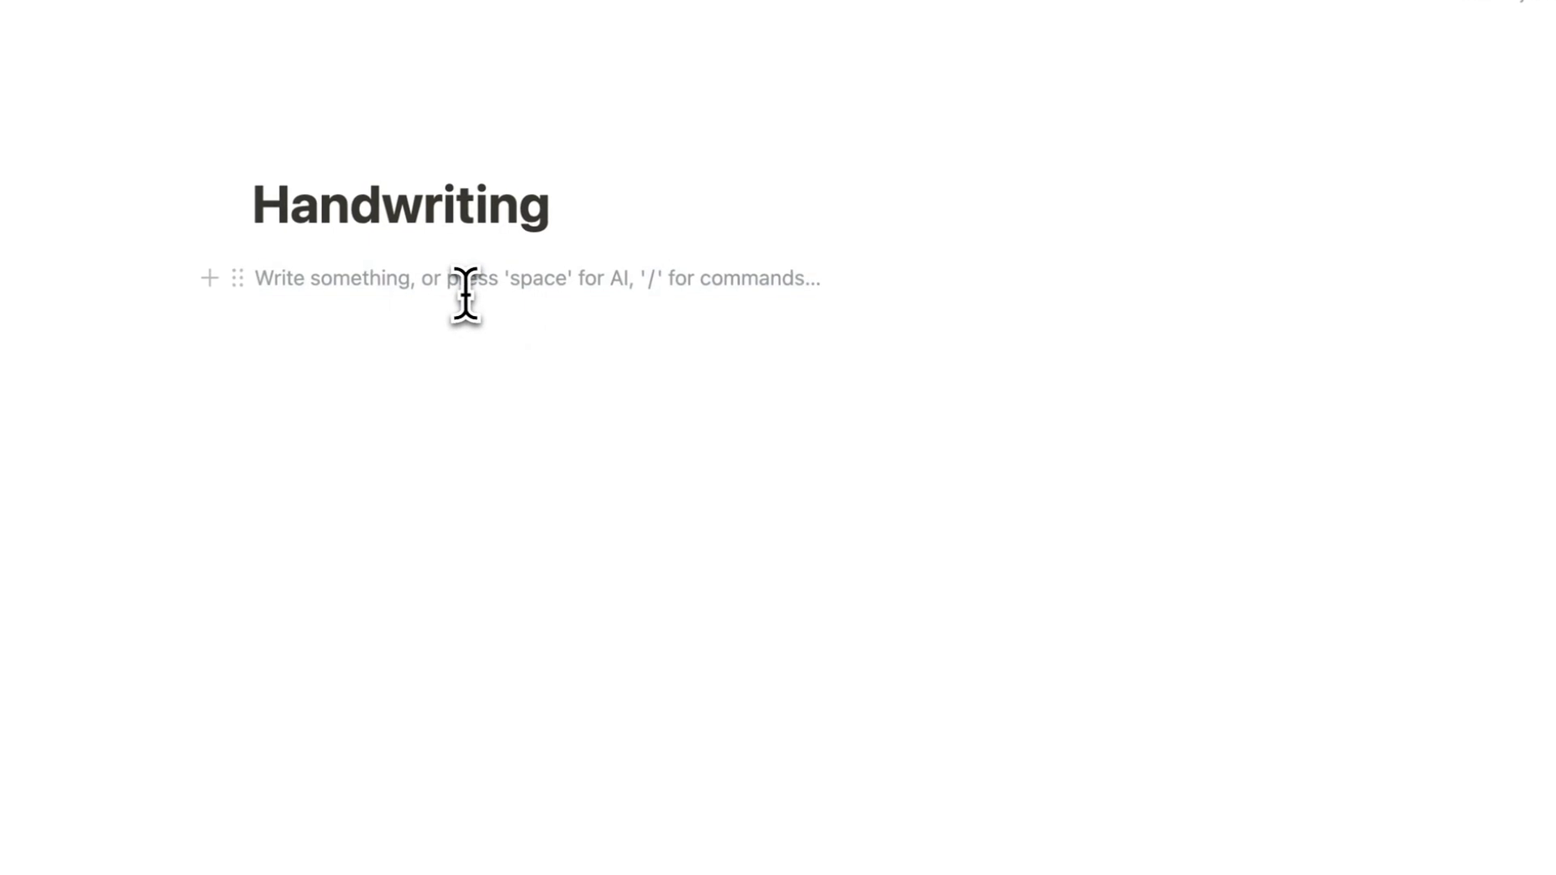
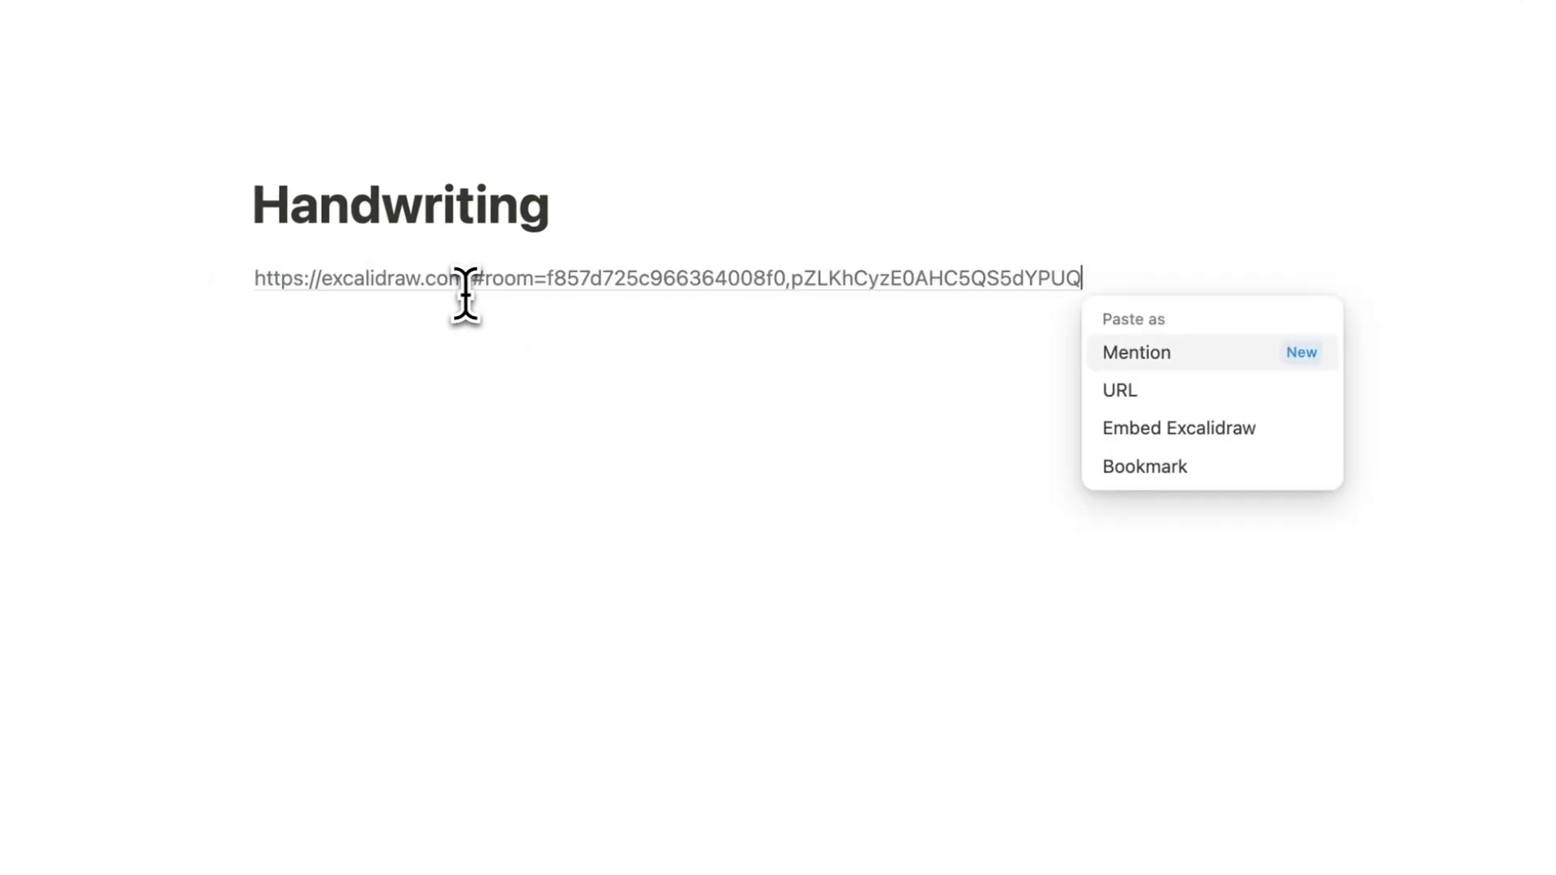
pyautogui.click(1186, 376)
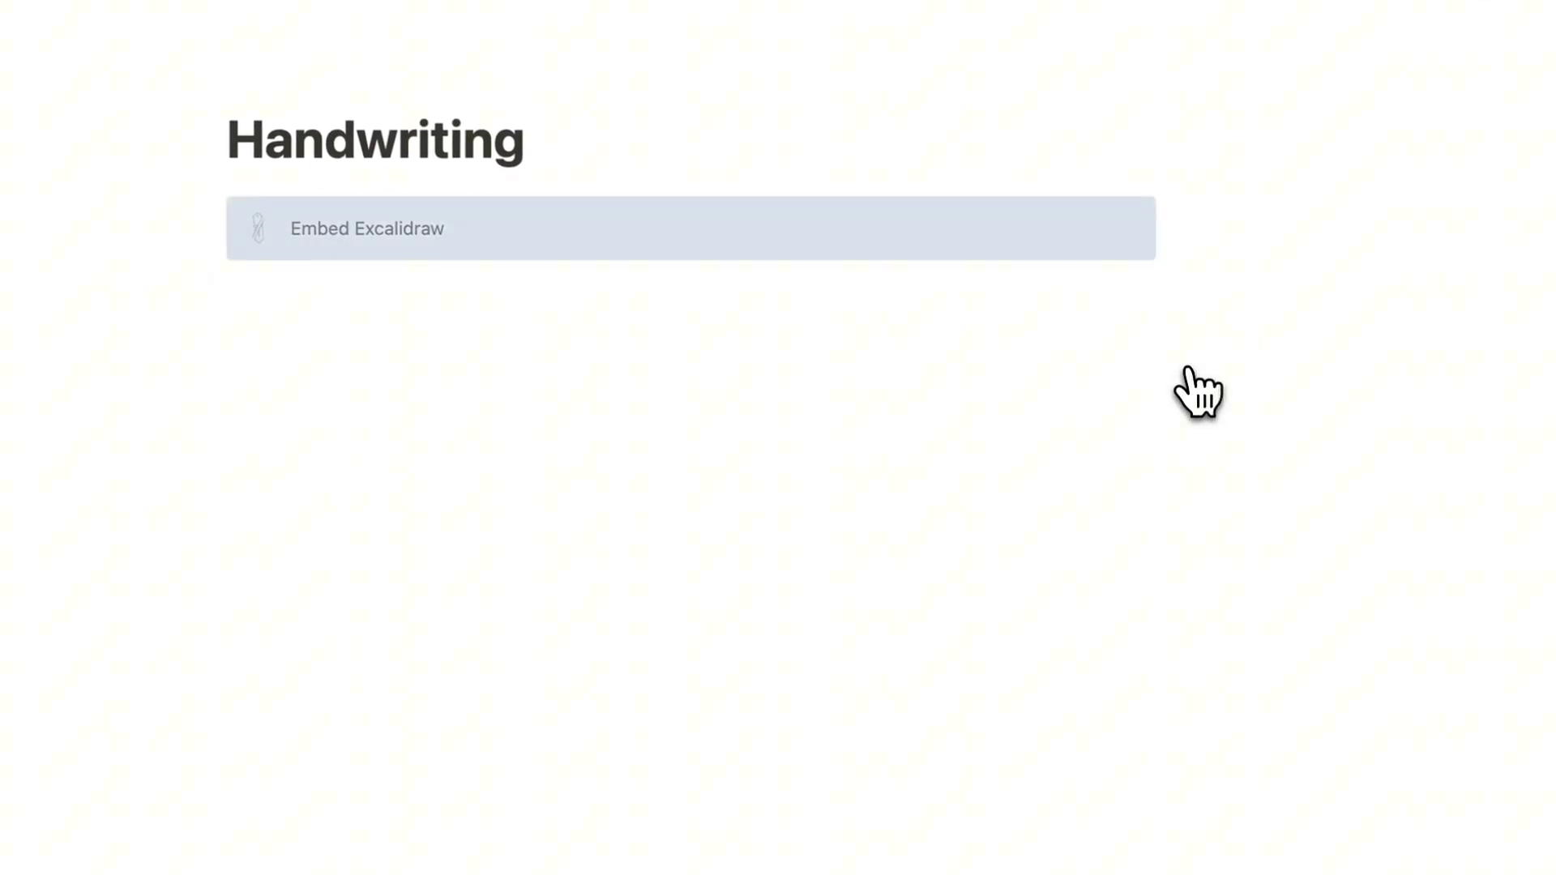
pyautogui.press('p')
pyautogui.moveTo(609, 404)
pyautogui.mouseDown()
pyautogui.moveTo(545, 406)
pyautogui.moveTo(761, 420)
pyautogui.moveTo(613, 516)
pyautogui.moveTo(416, 503)
pyautogui.moveTo(325, 459)
pyautogui.mouseUp()
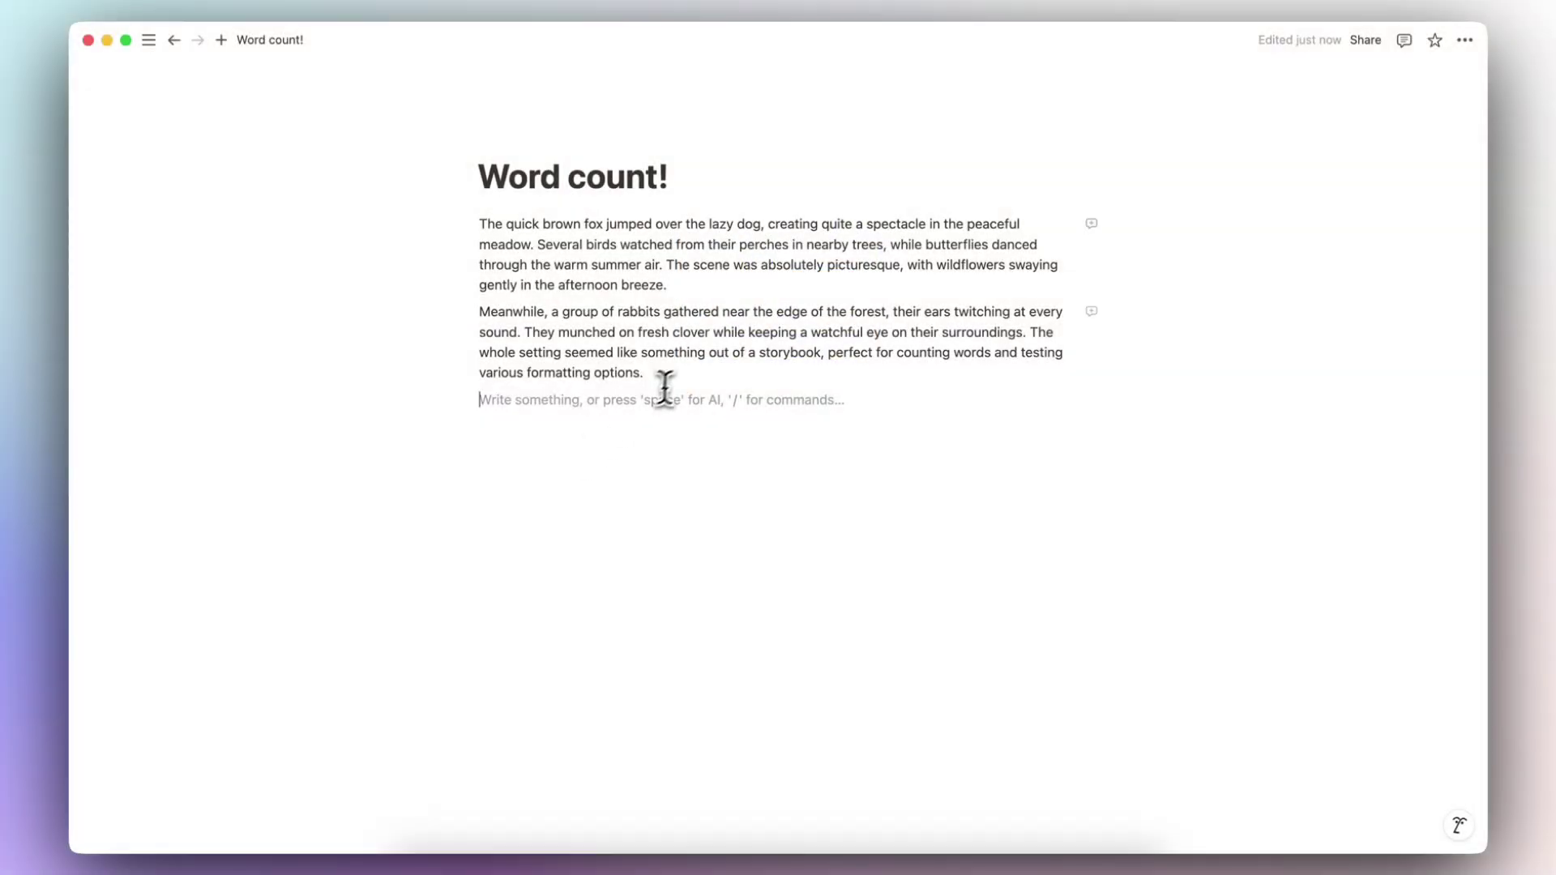
# Step: Read the page's word count of 97 words from the page options menu
pyautogui.click(1466, 42)
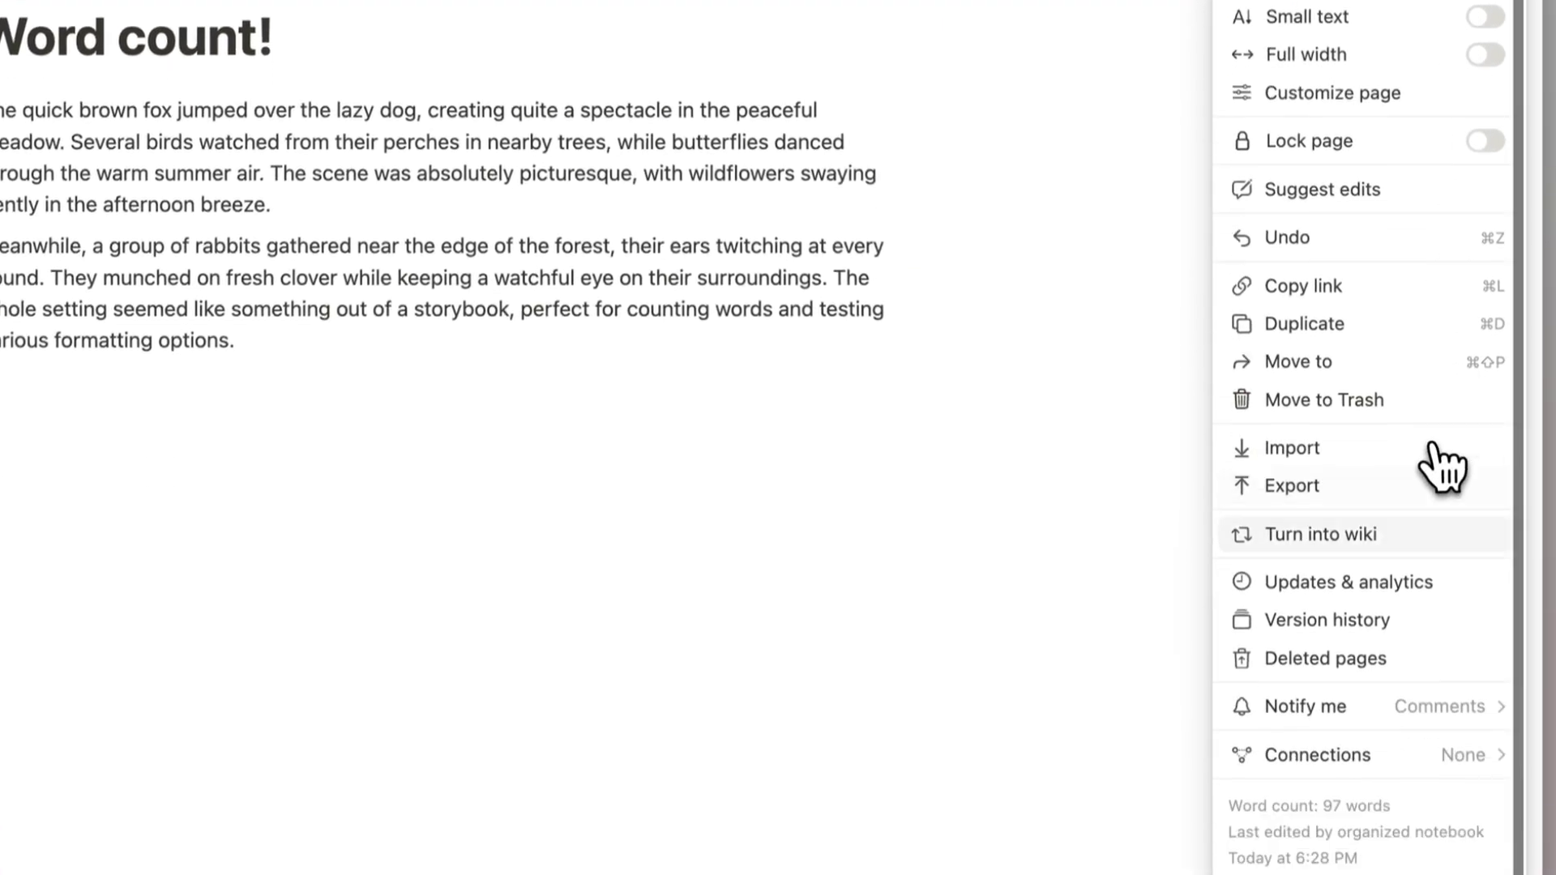
pyautogui.moveTo(1354, 708)
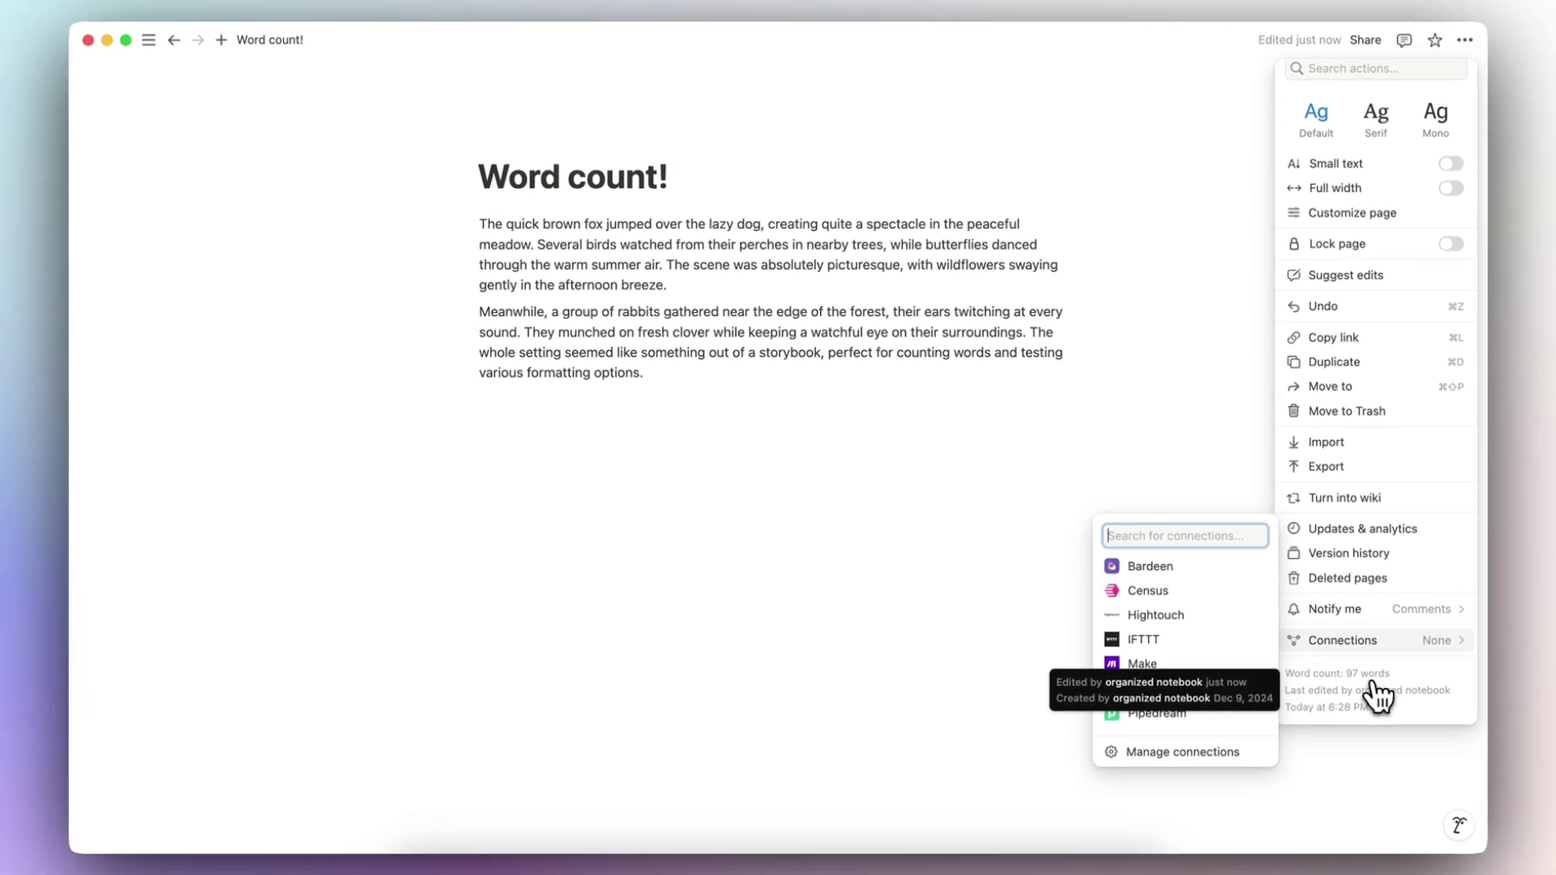
pyautogui.click(671, 183)
# Step: Select the Word count! title and then the paragraphs, including the whole second paragraph
pyautogui.moveTo(671, 183); pyautogui.dragTo(483, 181)
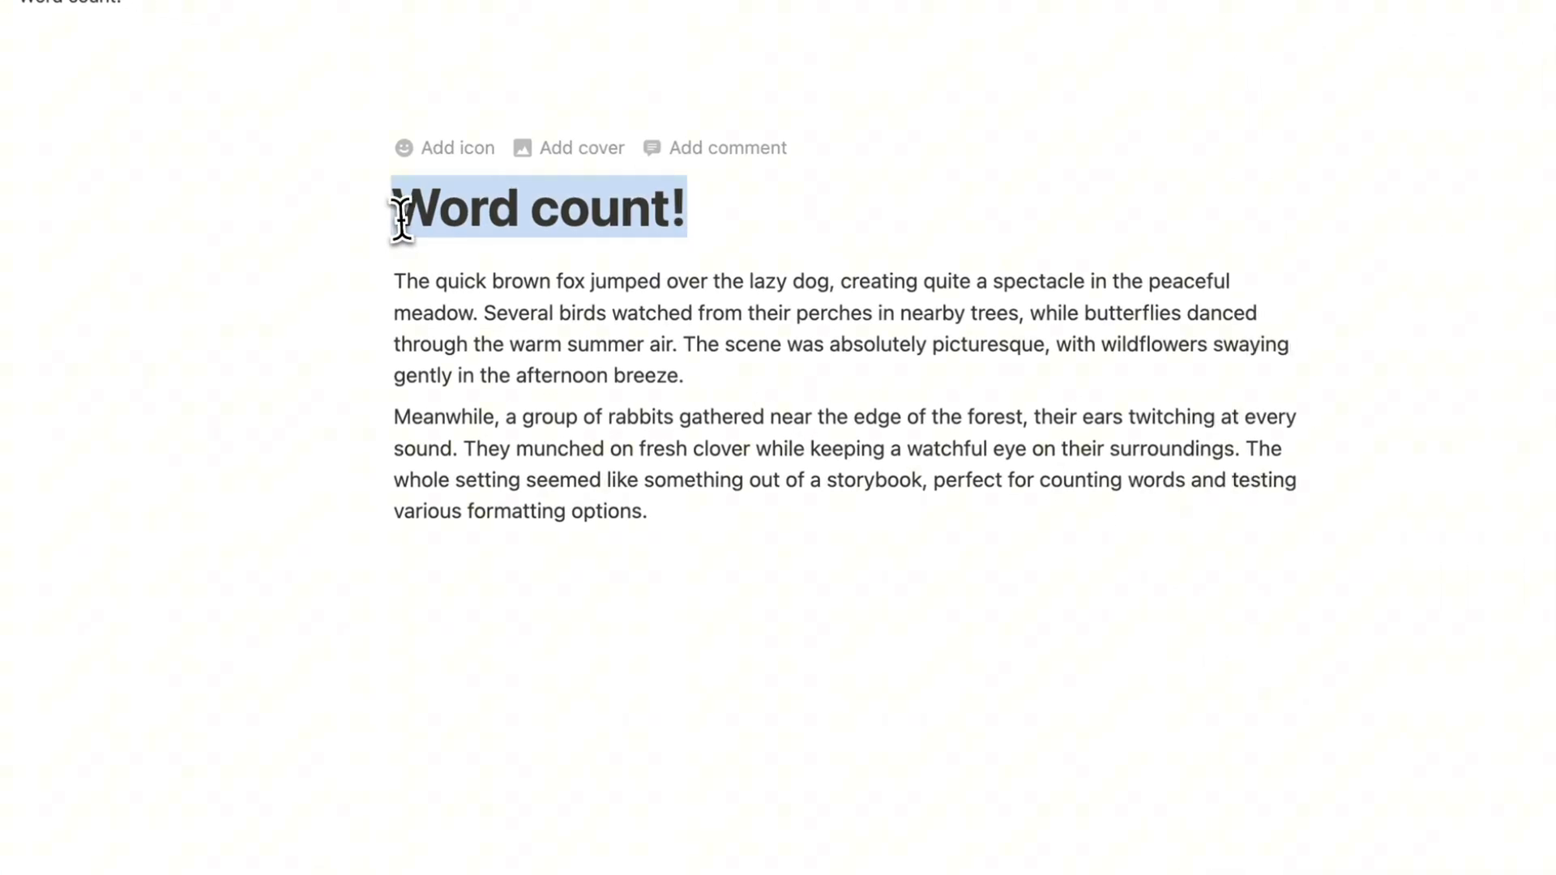
pyautogui.moveTo(649, 512); pyautogui.dragTo(392, 278)
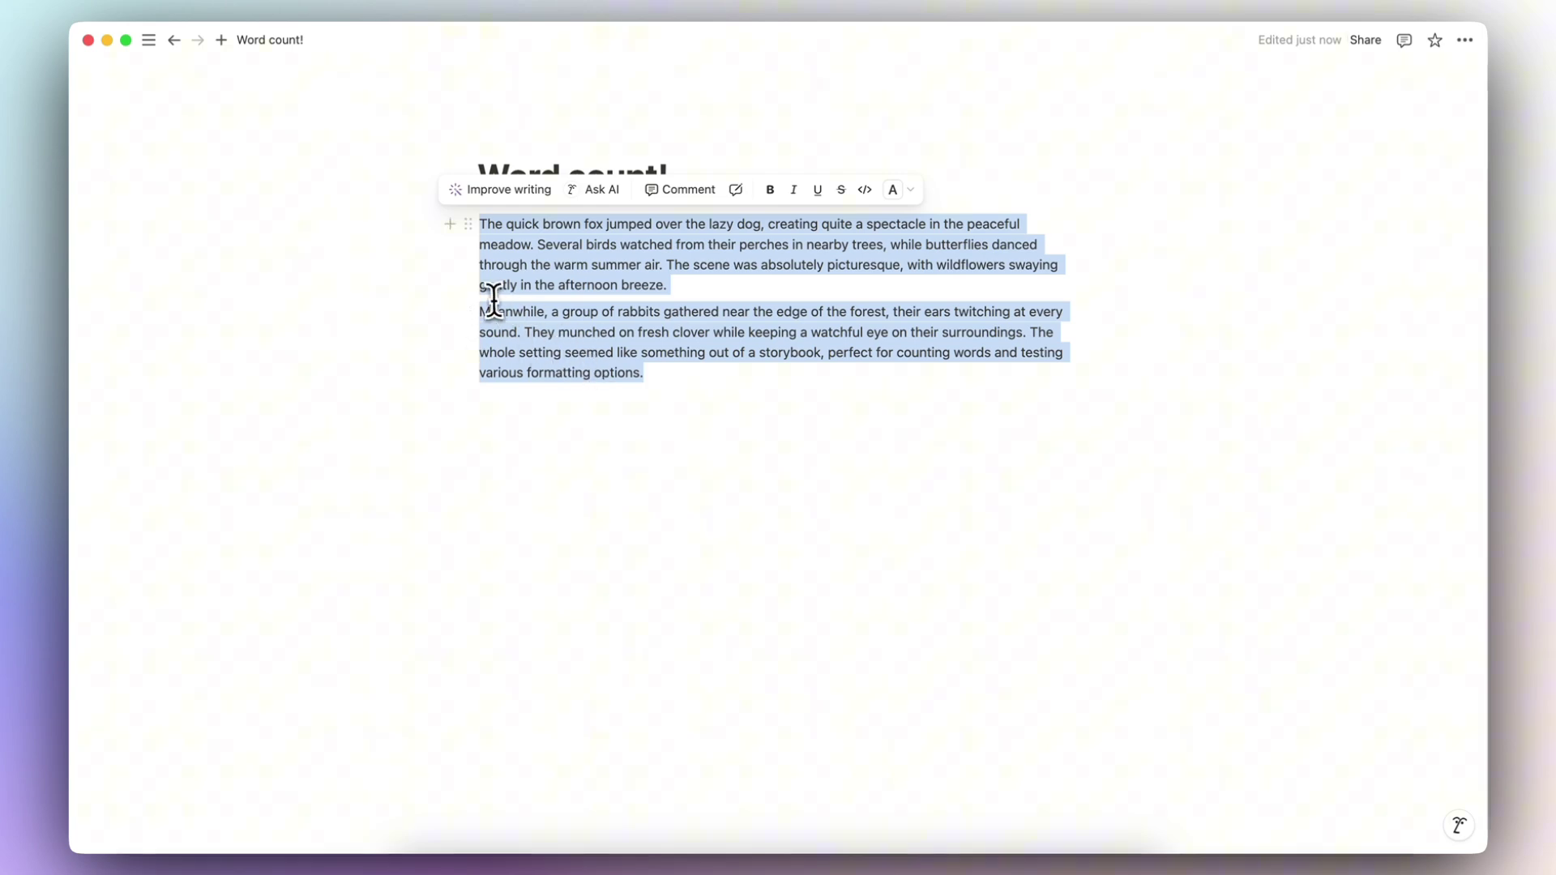
pyautogui.click(577, 322)
pyautogui.moveTo(669, 372); pyautogui.dragTo(463, 311)
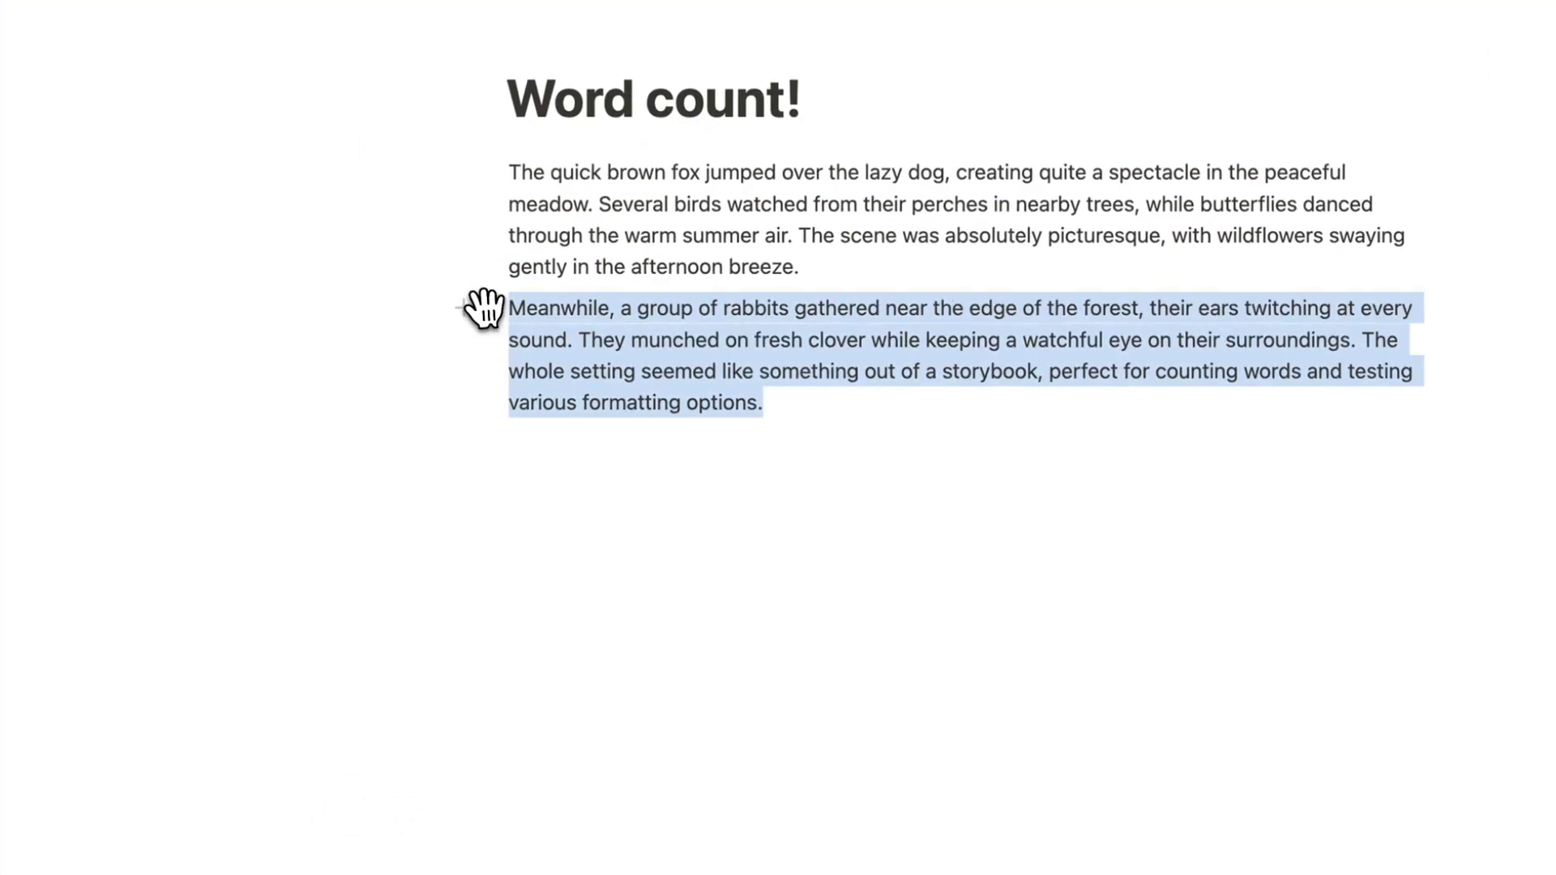
pyautogui.click(802, 397)
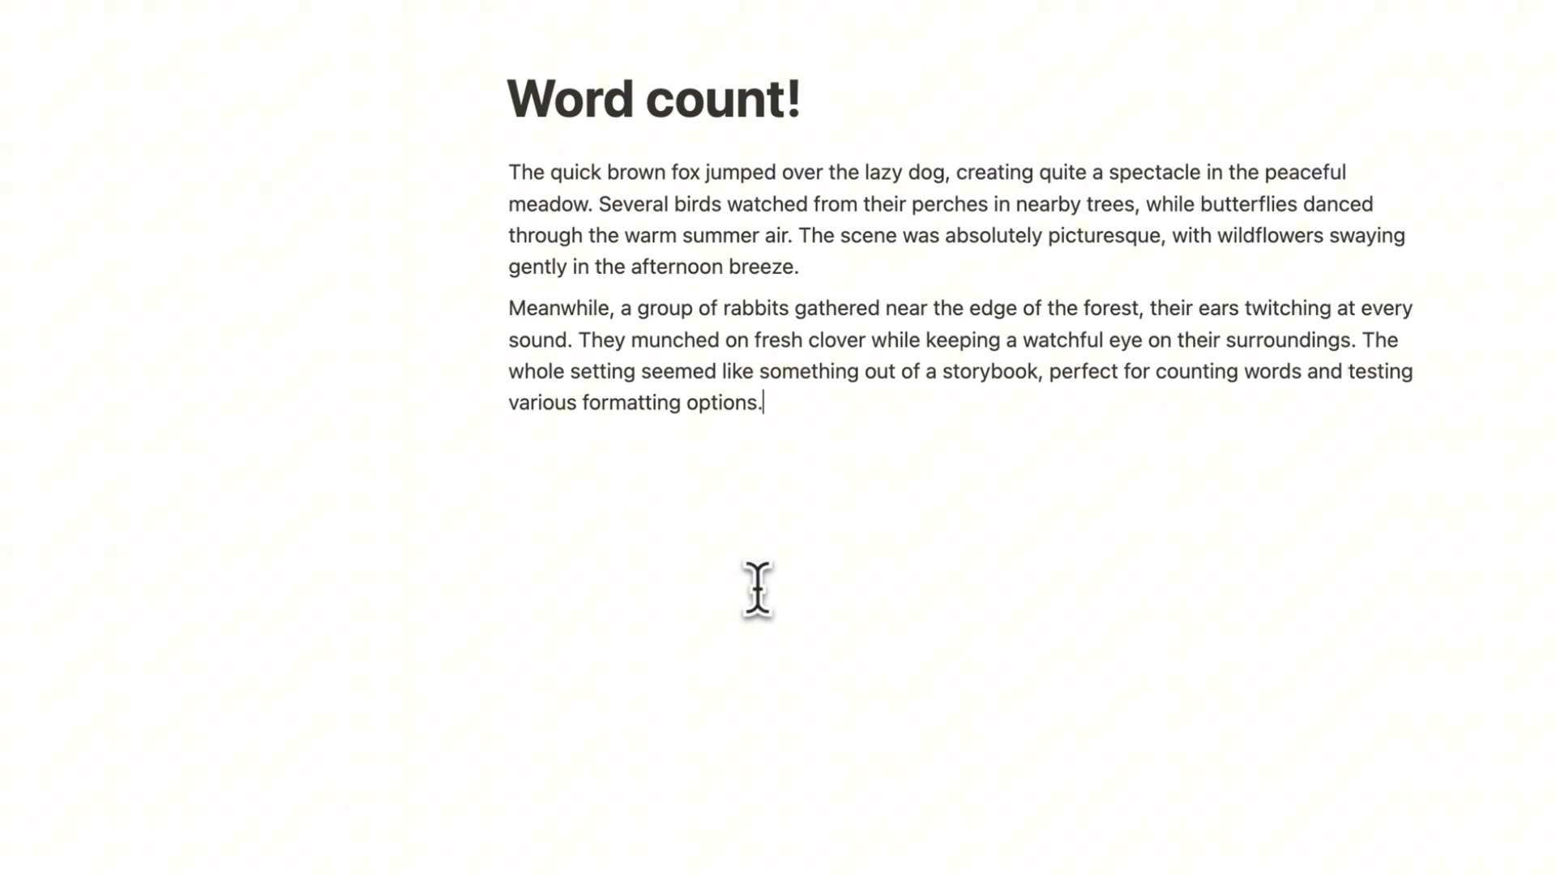
pyautogui.moveTo(768, 405); pyautogui.dragTo(512, 308)
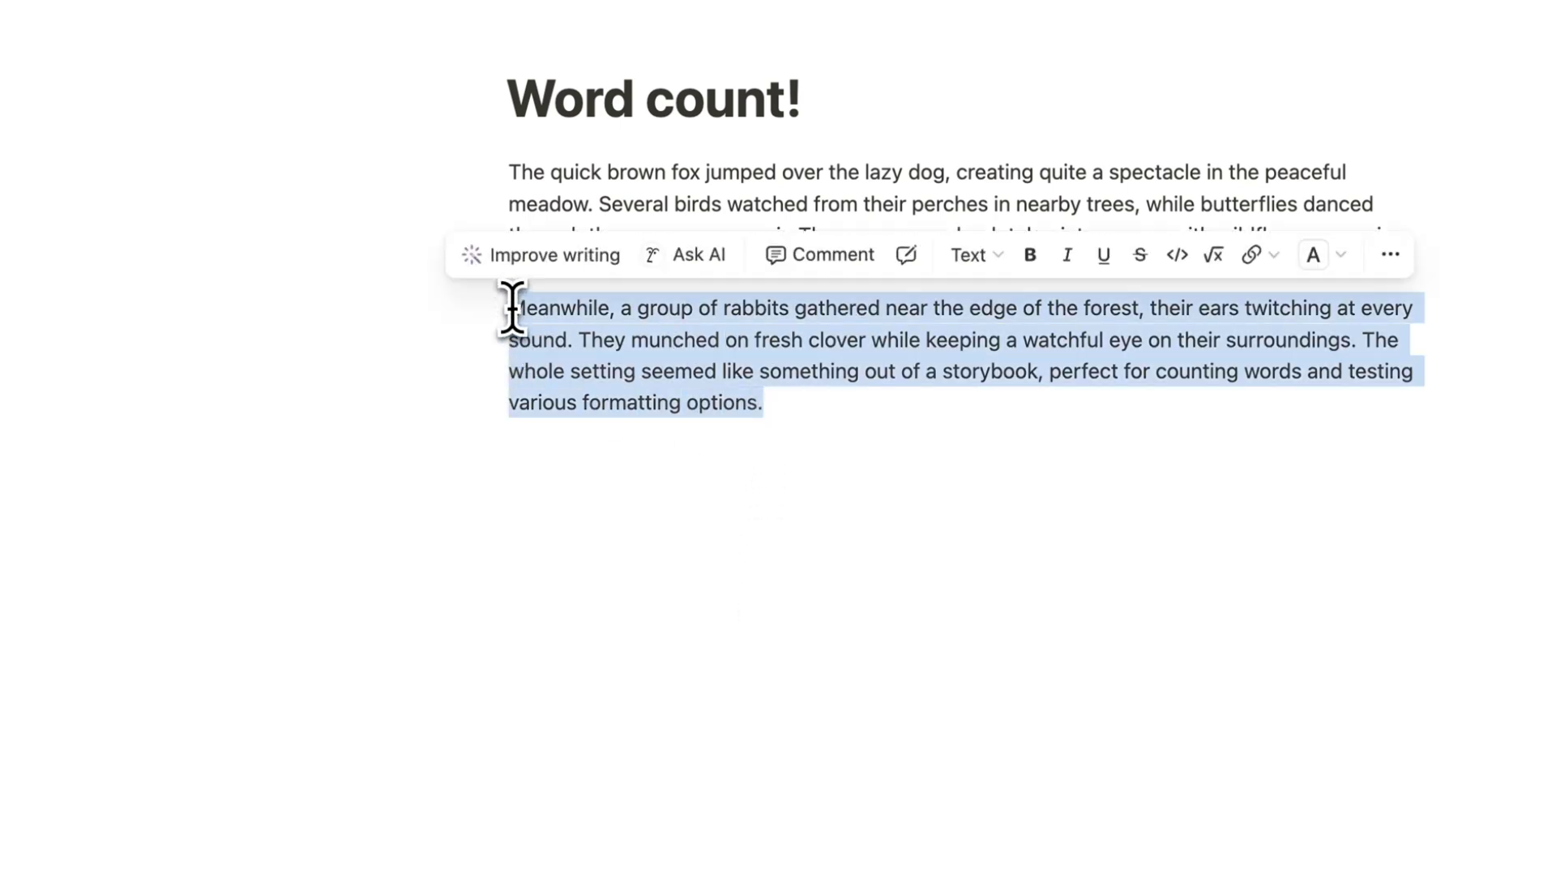
# Step: Insert a table below the paragraphs with a Journal Entry row and a 'word count' property
pyautogui.click(740, 469)
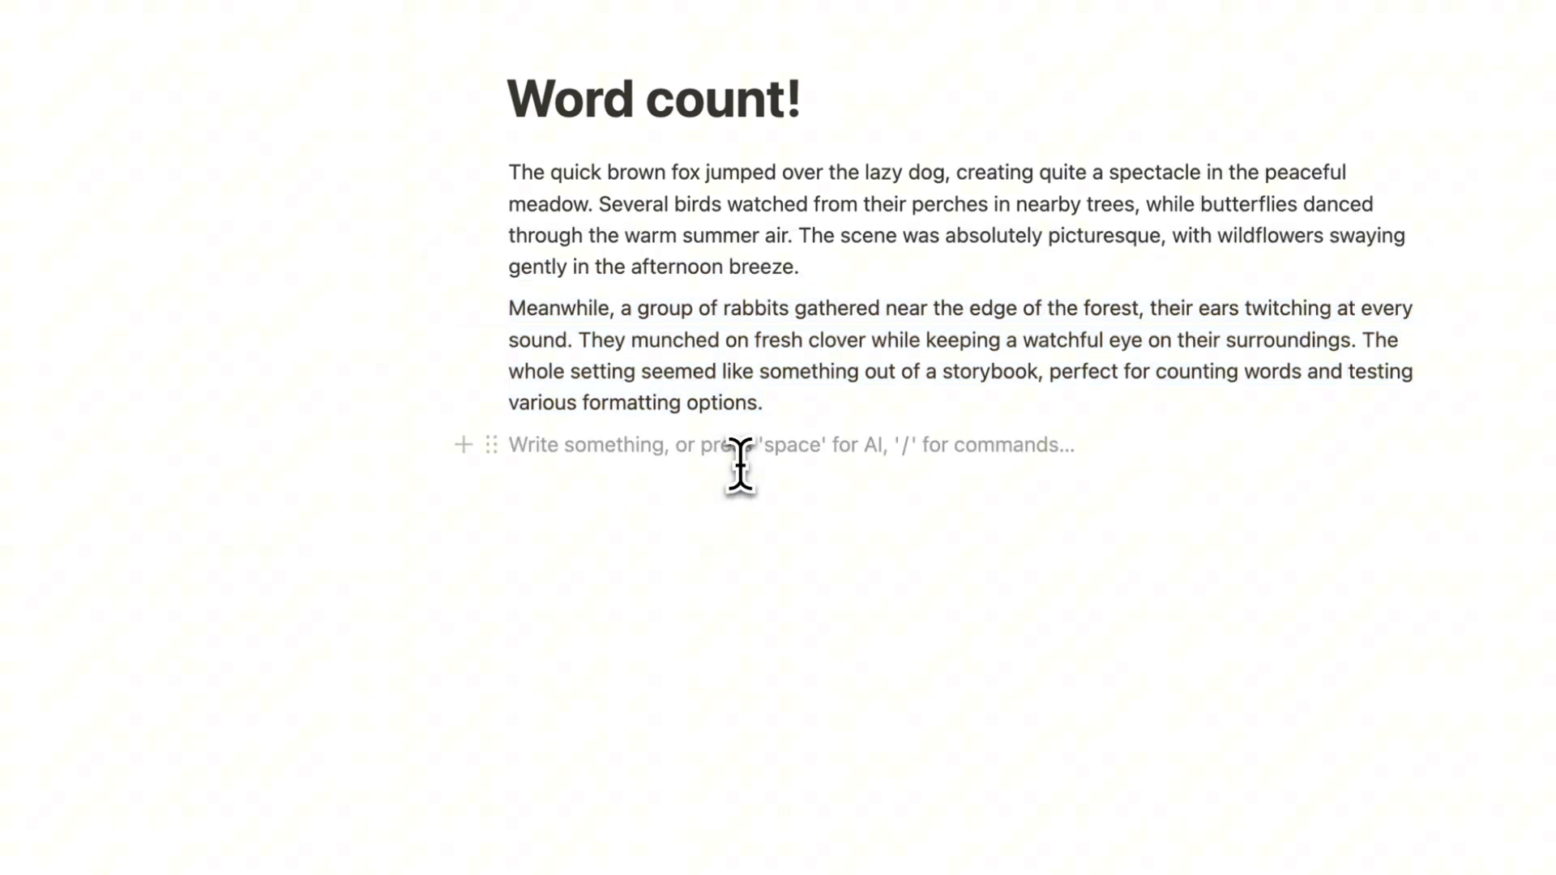
pyautogui.press('Return')
pyautogui.write('/tabl')
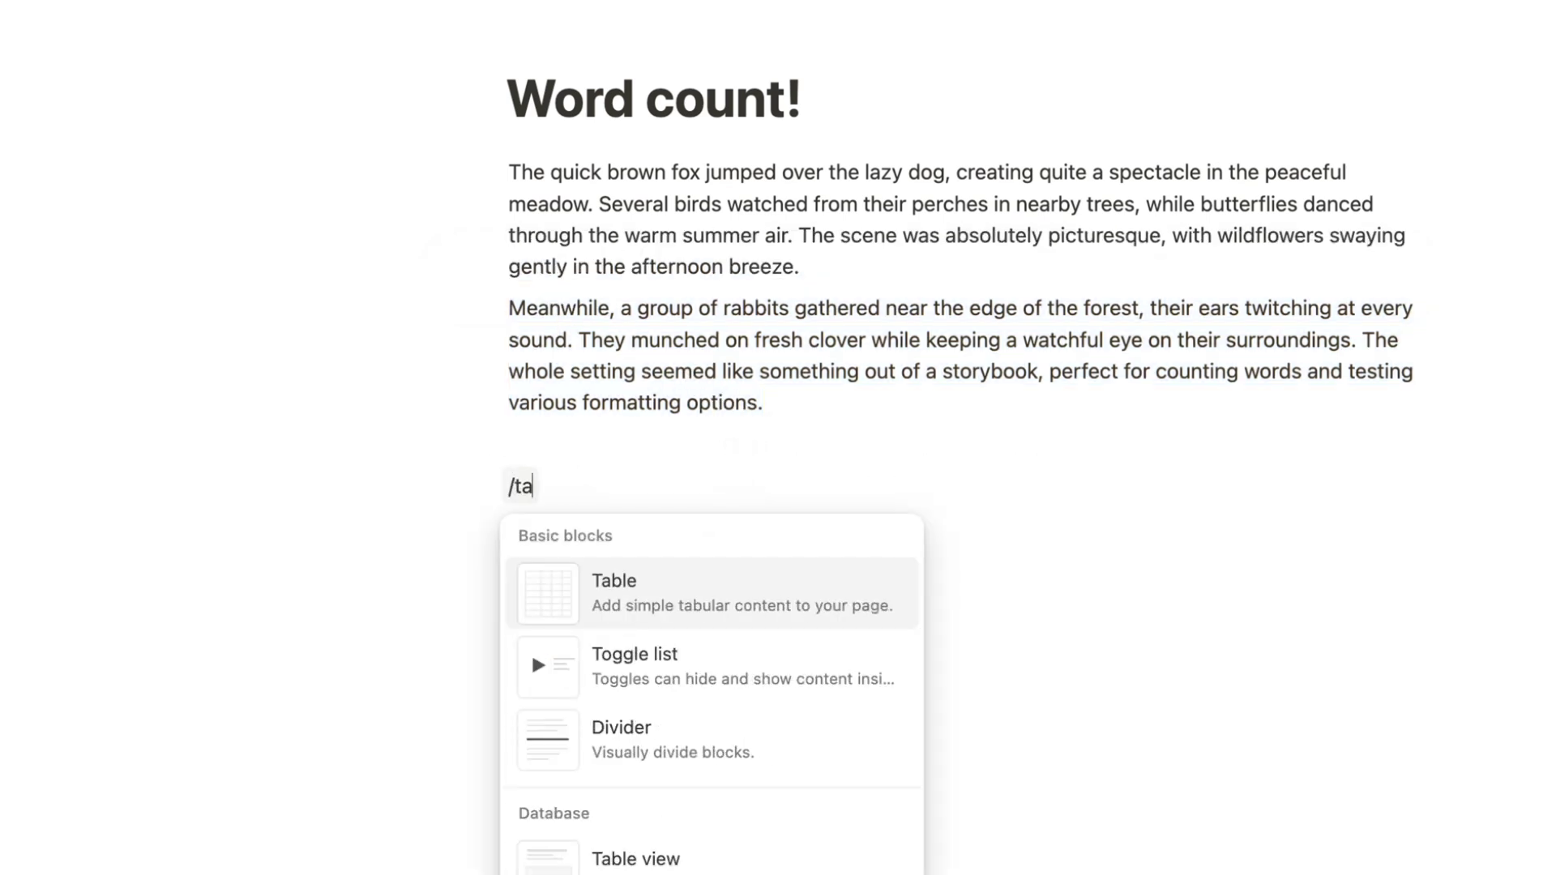
pyautogui.click(659, 525)
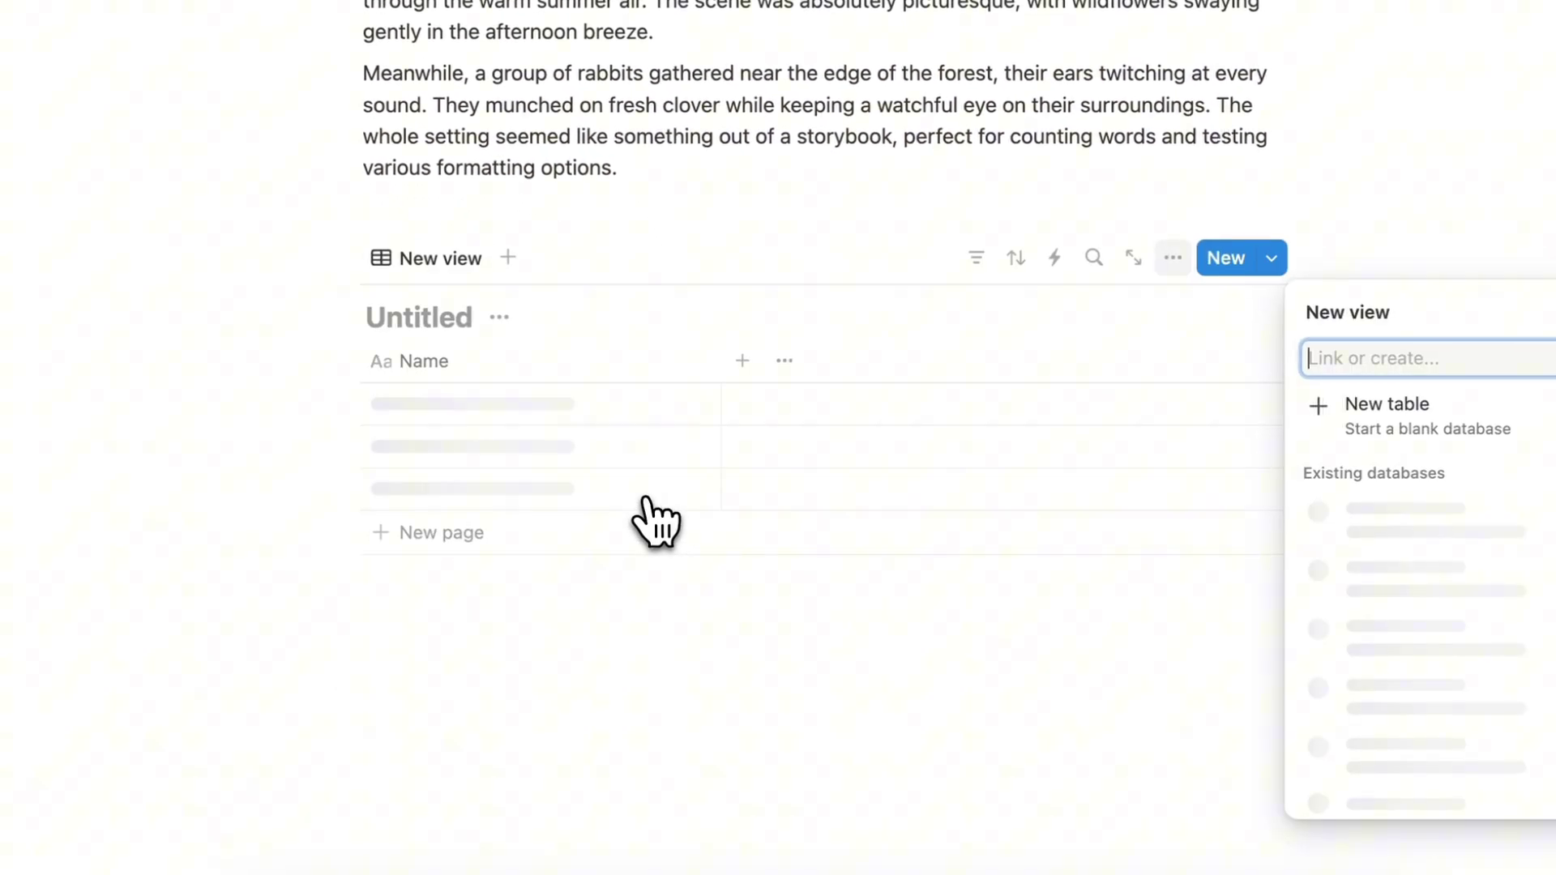
pyautogui.click(869, 677)
pyautogui.click(656, 432)
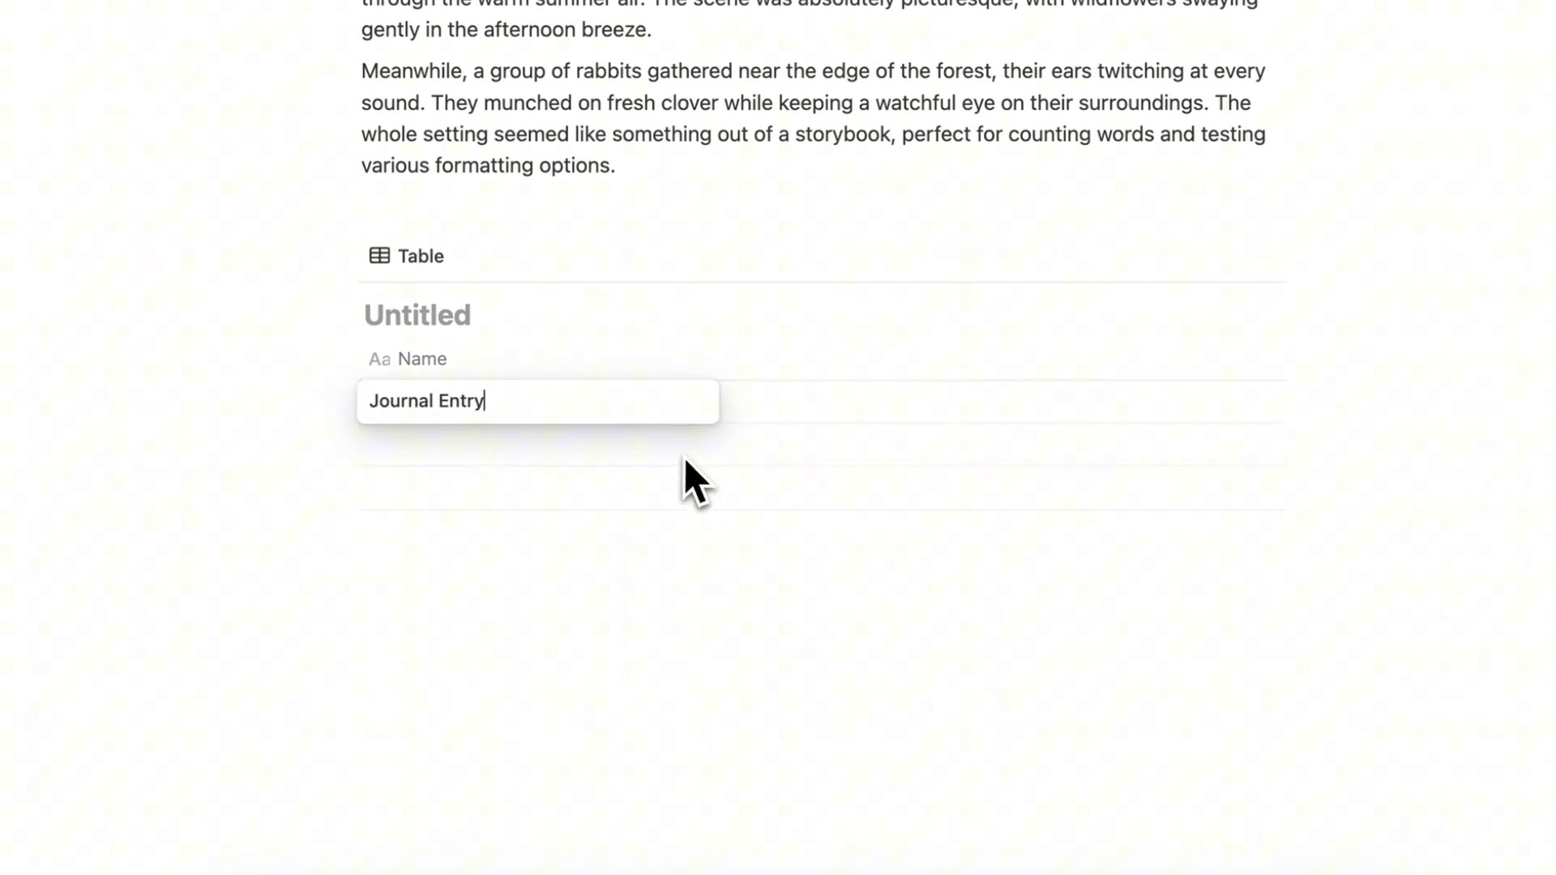
pyautogui.click(743, 362)
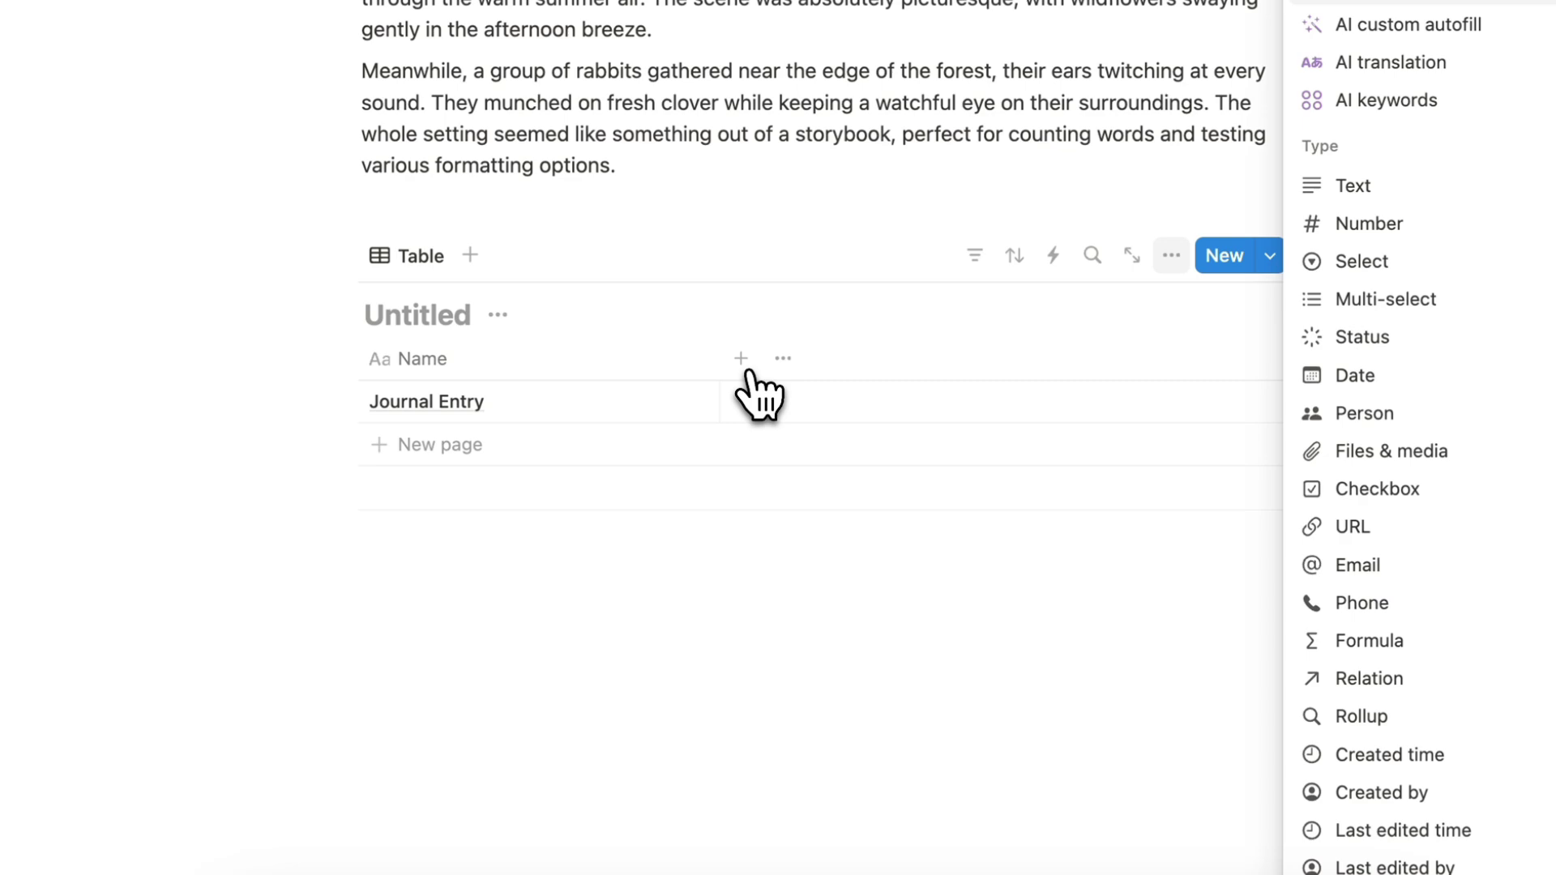
pyautogui.write('word count')
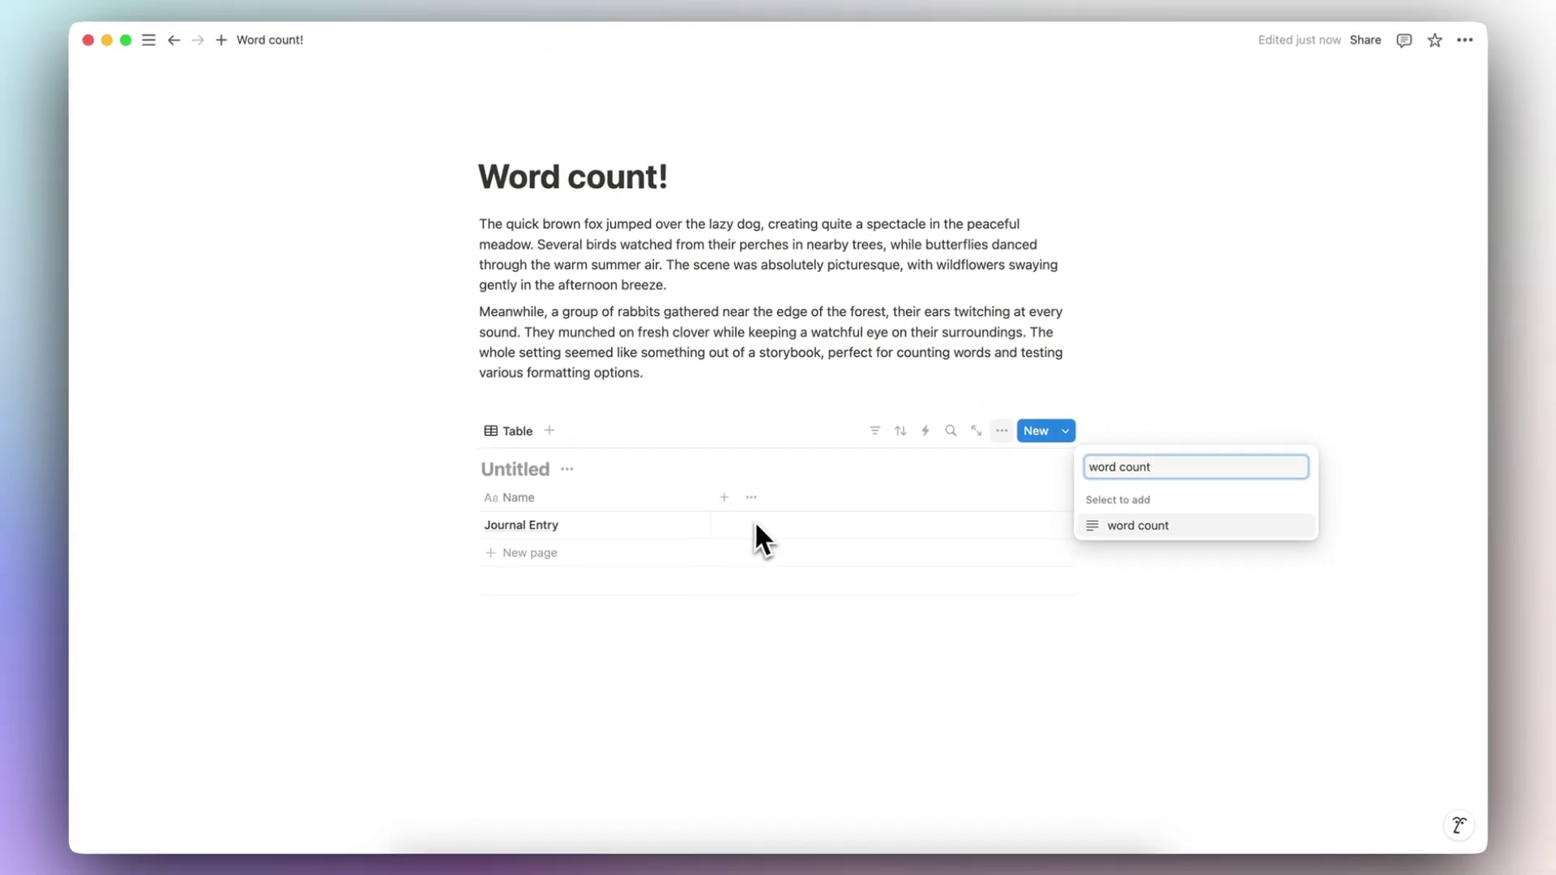
pyautogui.click(705, 535)
# Step: Open Journal Entry in side peek and paste both paragraphs into its page
pyautogui.click(693, 527)
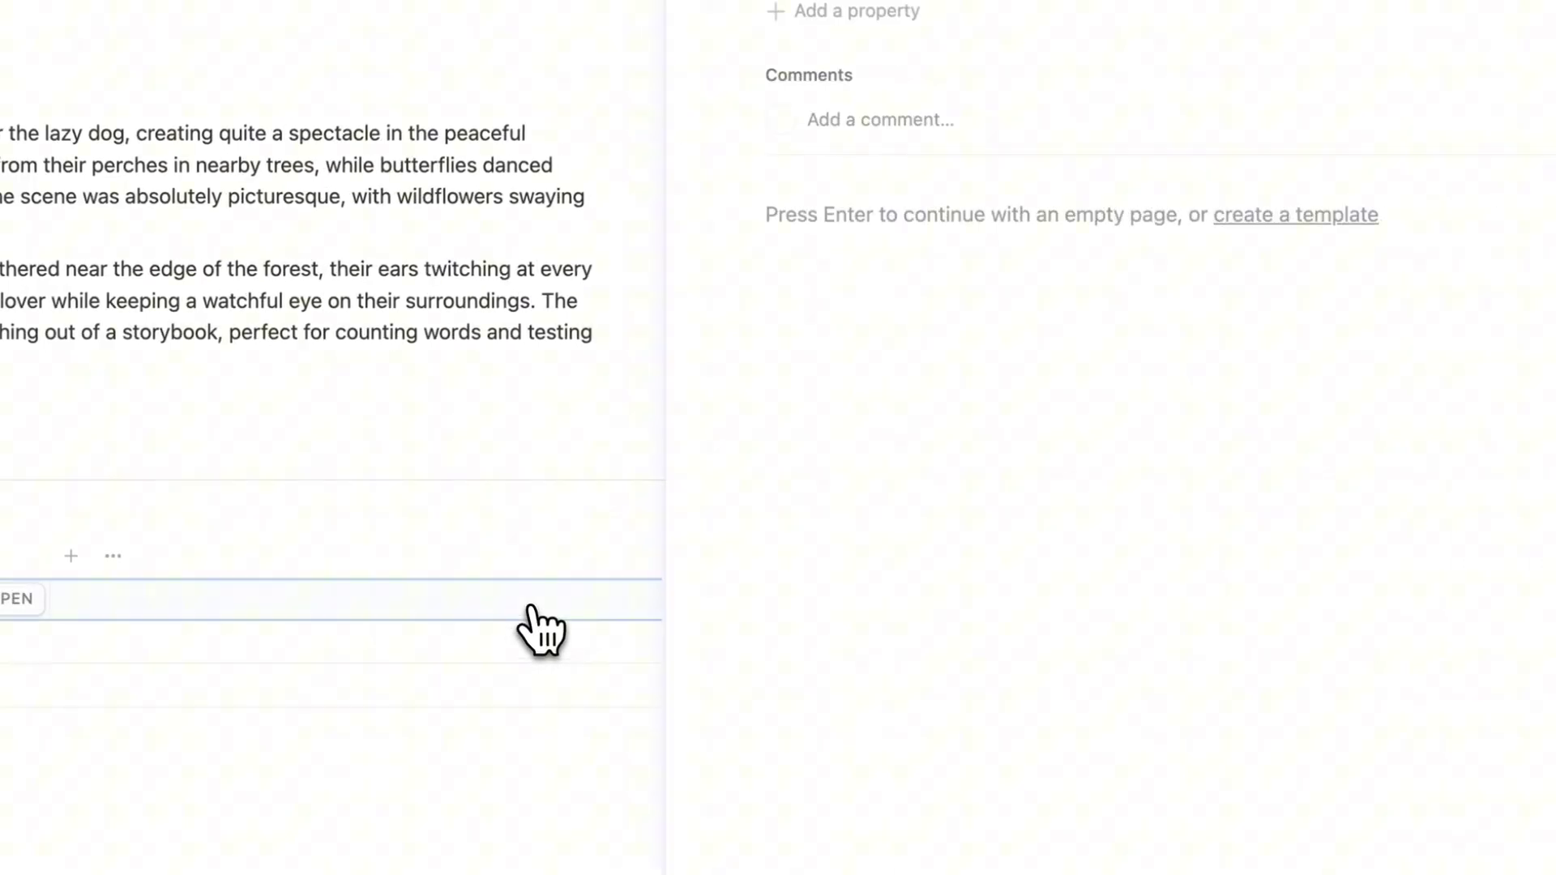
pyautogui.click(1542, 15)
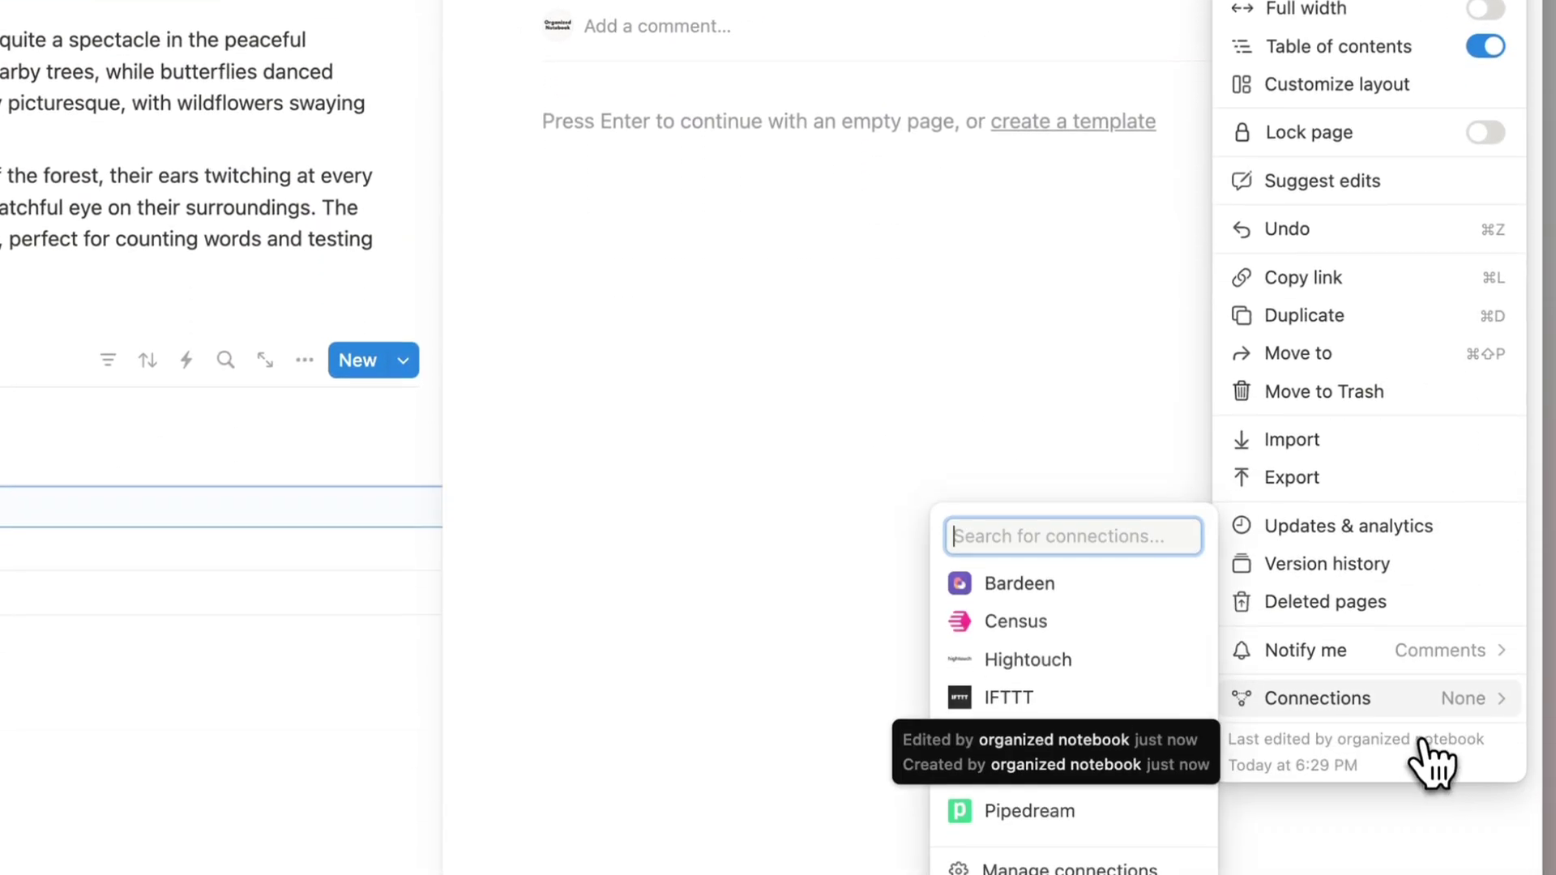
pyautogui.click(938, 337)
pyautogui.click(937, 338)
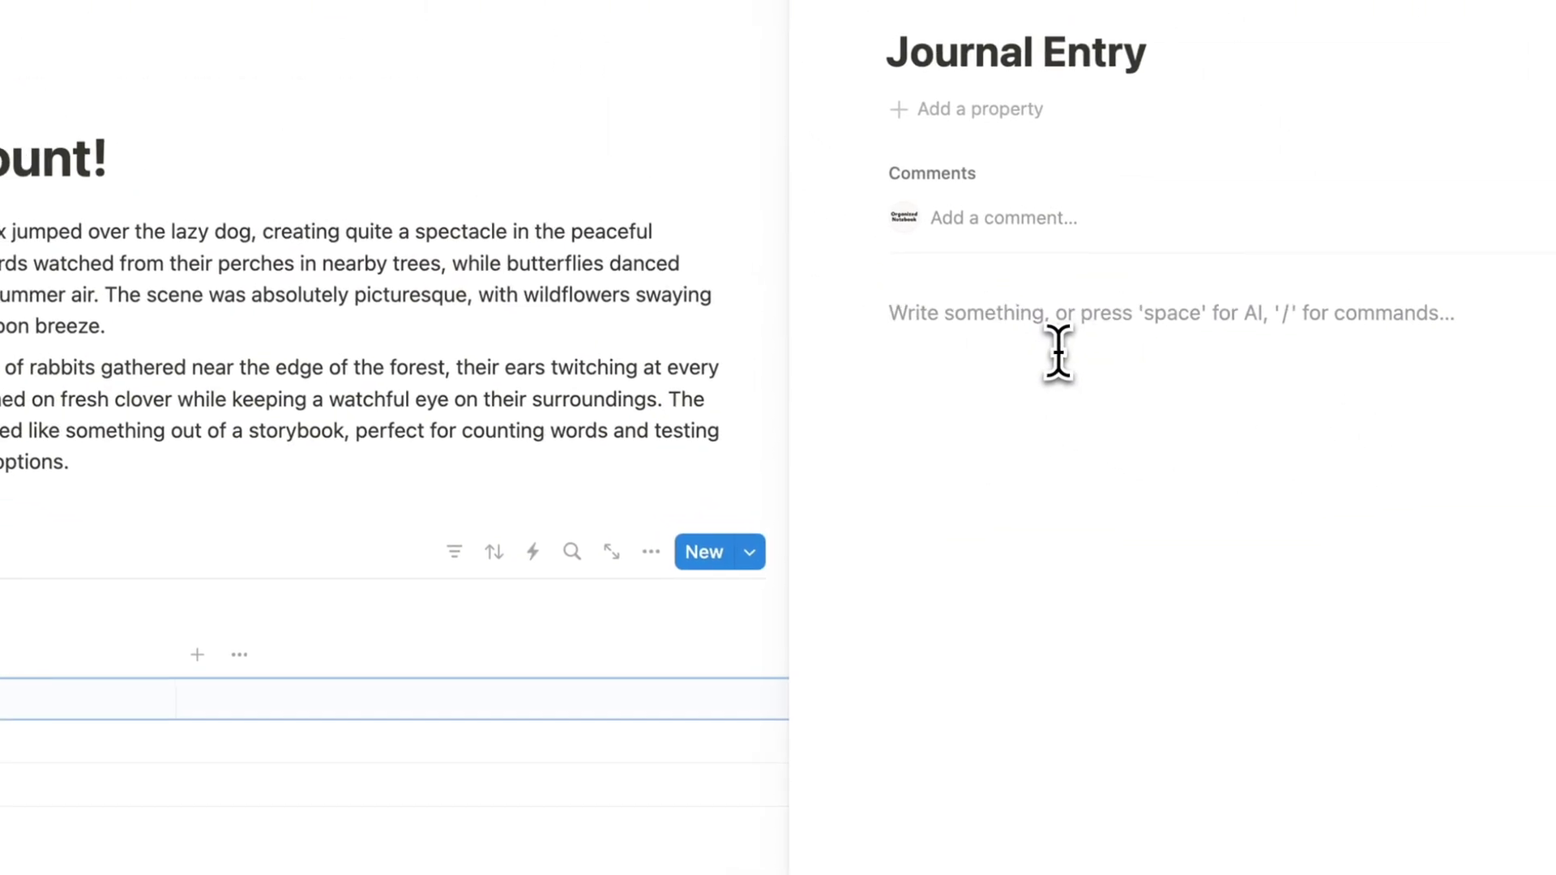
pyautogui.moveTo(395, 489); pyautogui.dragTo(139, 260)
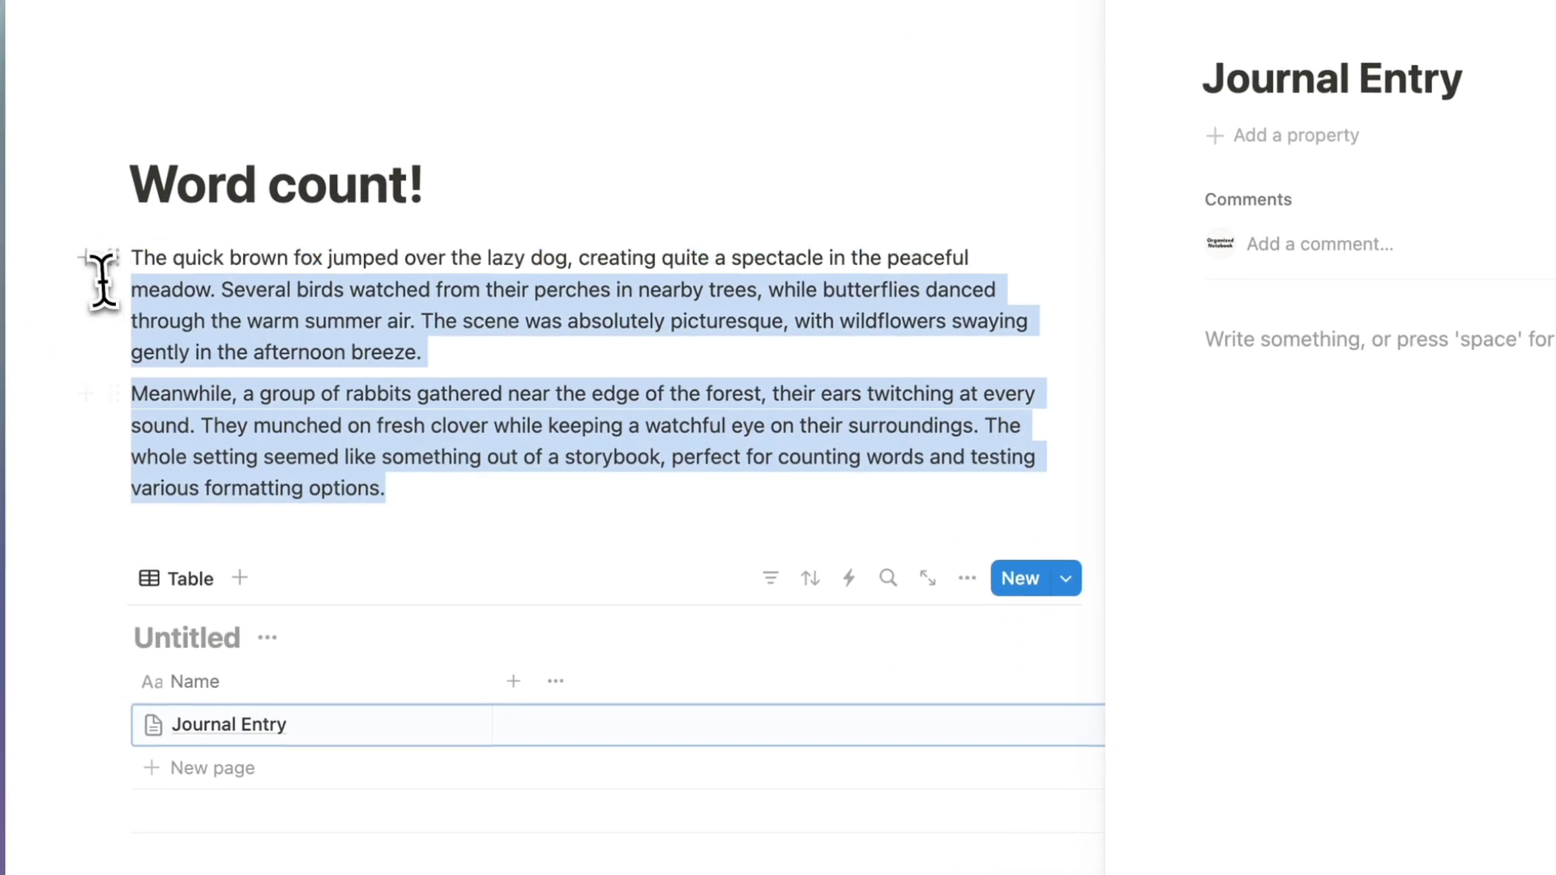
pyautogui.press('super+c')
pyautogui.click(1257, 343)
pyautogui.press('super+v')
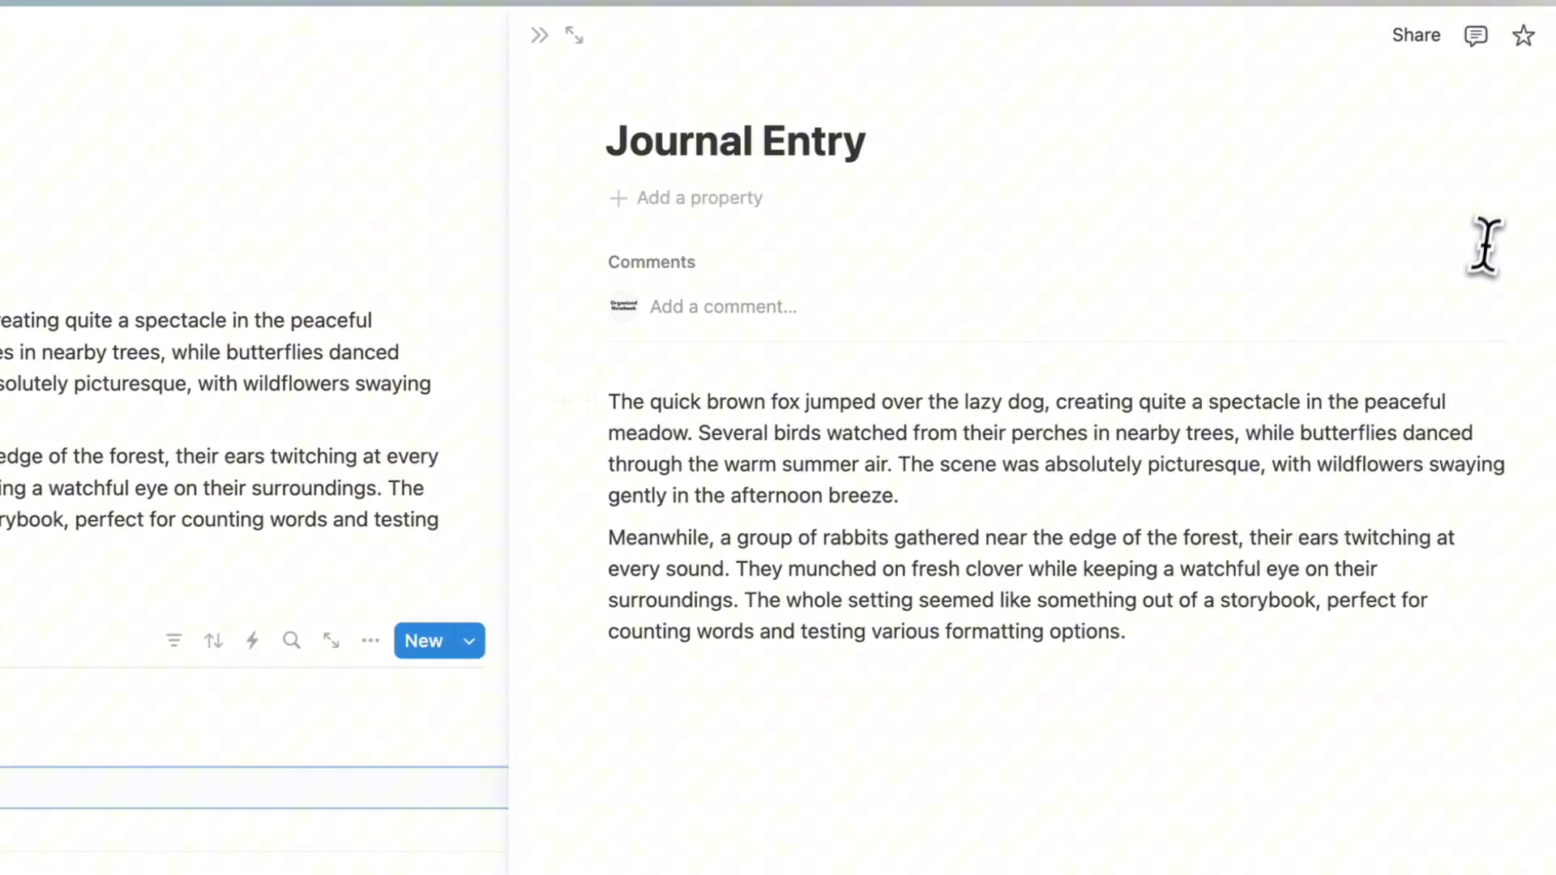
pyautogui.click(1509, 51)
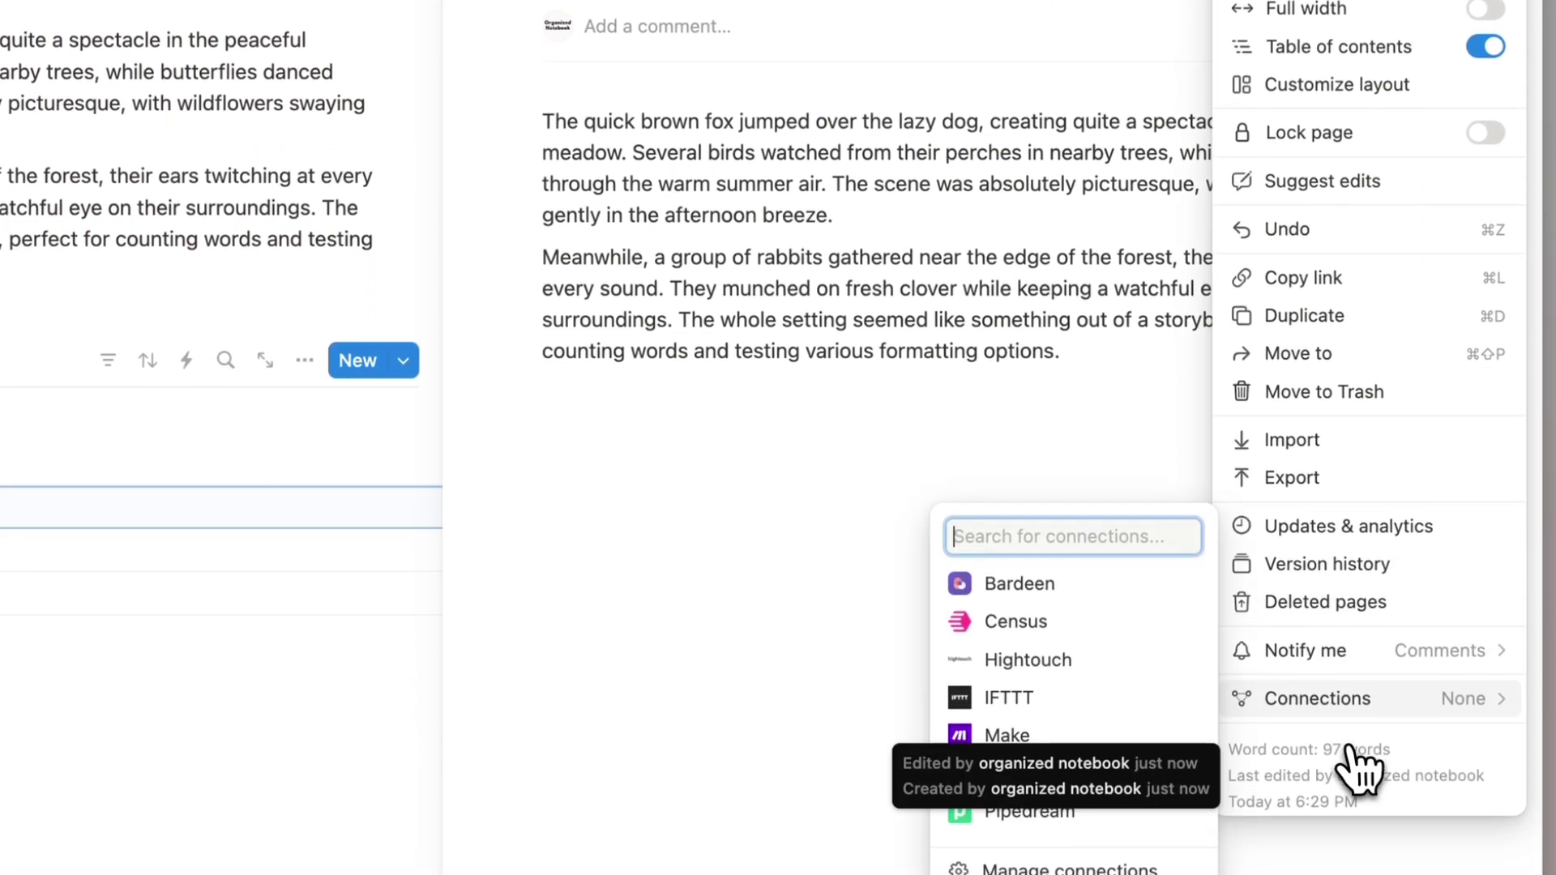
pyautogui.press('Escape')
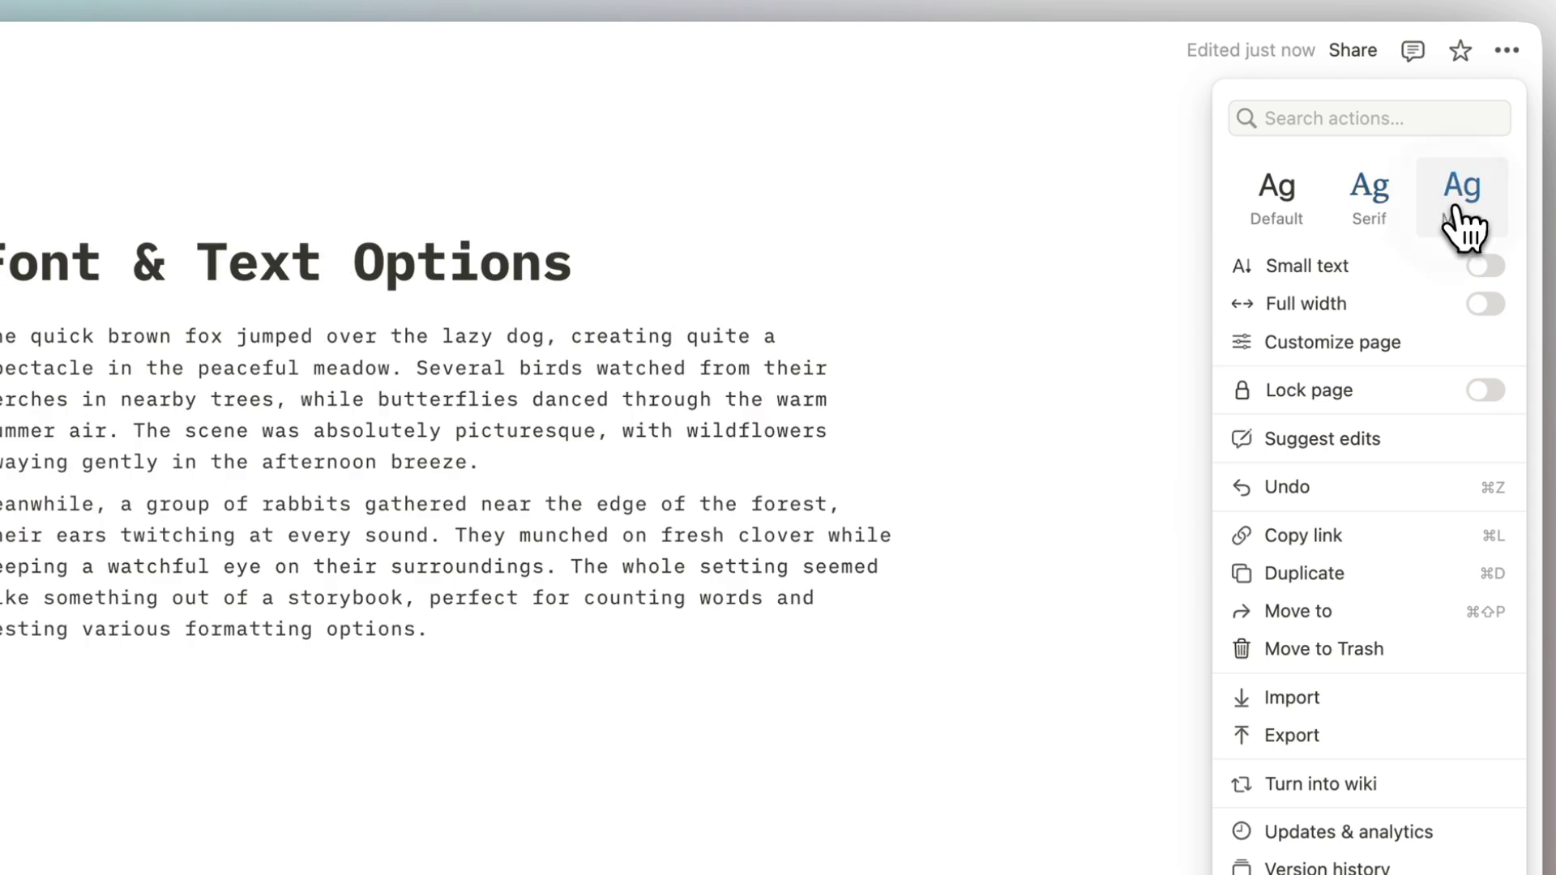
# Step: Switch the page font to Mono, Serif and Mono, then back to Default
pyautogui.click(1285, 218)
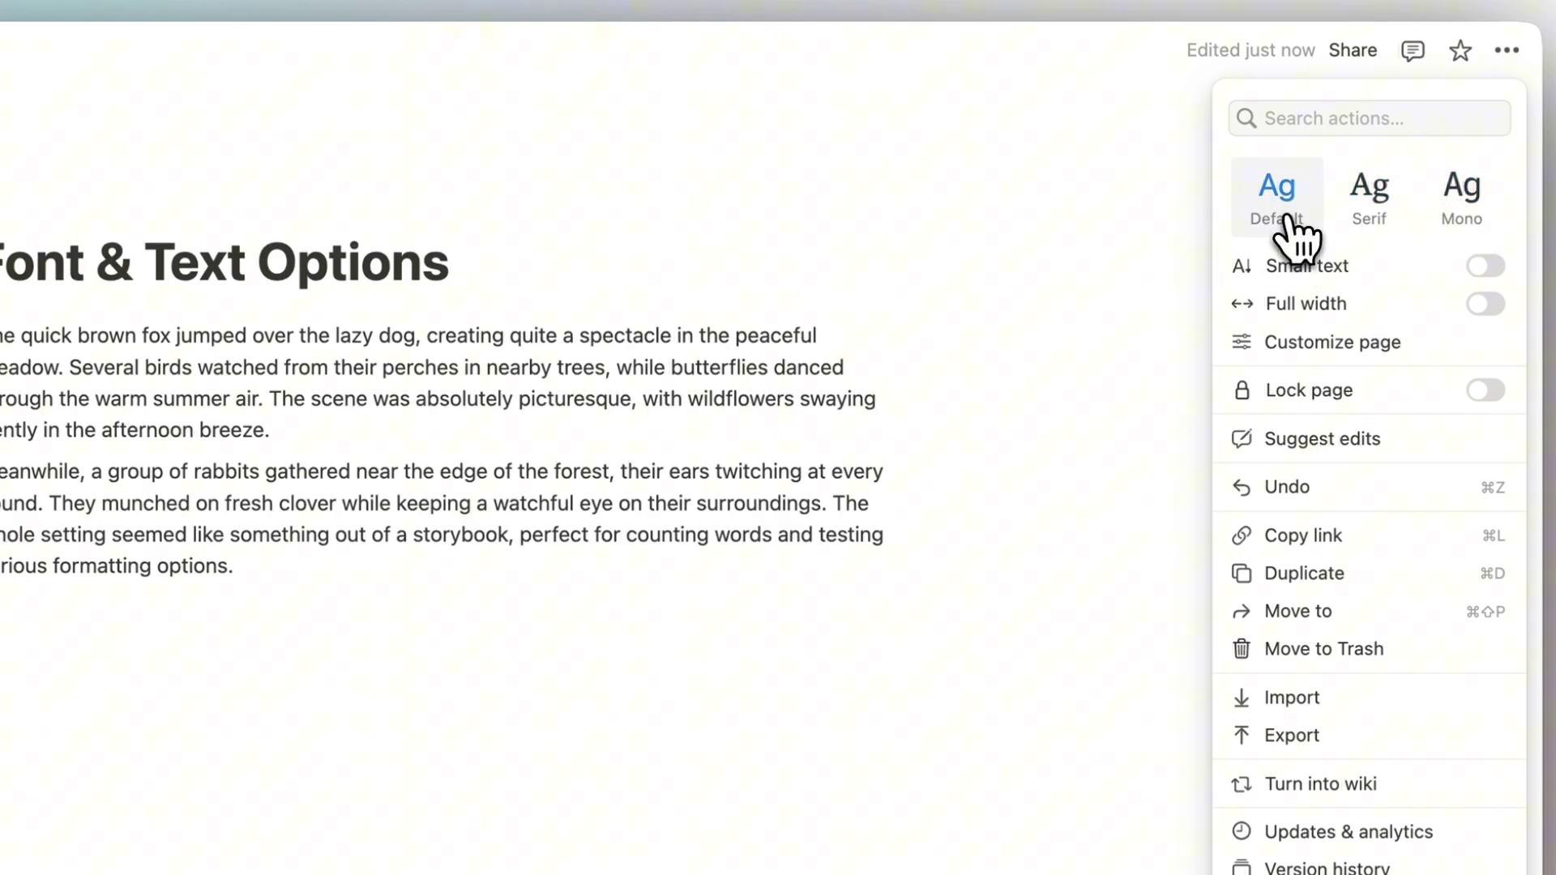
pyautogui.click(1394, 227)
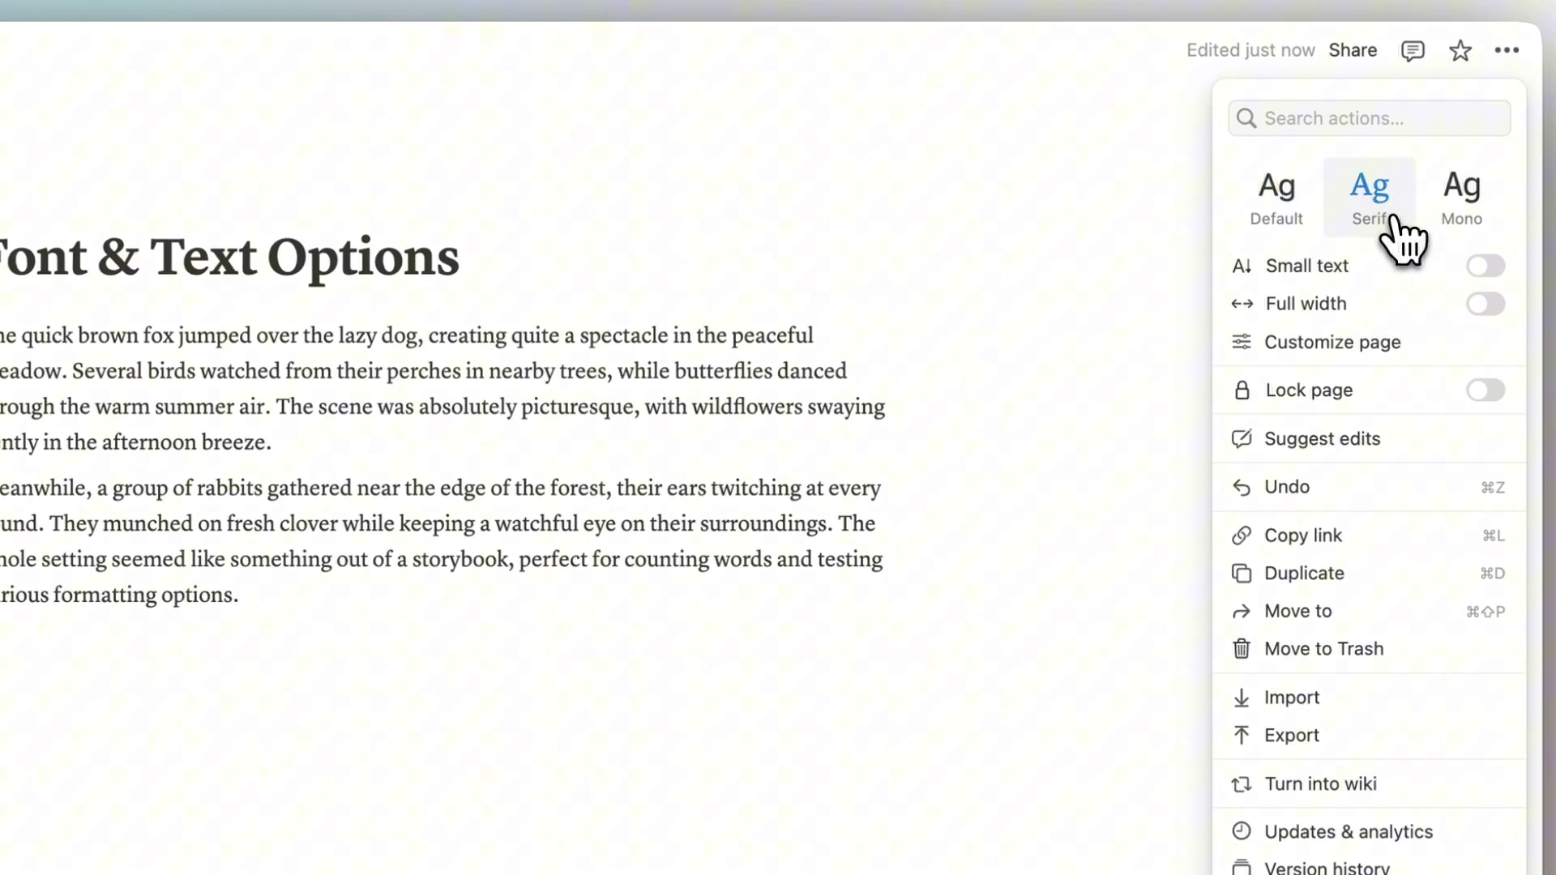
pyautogui.click(1454, 218)
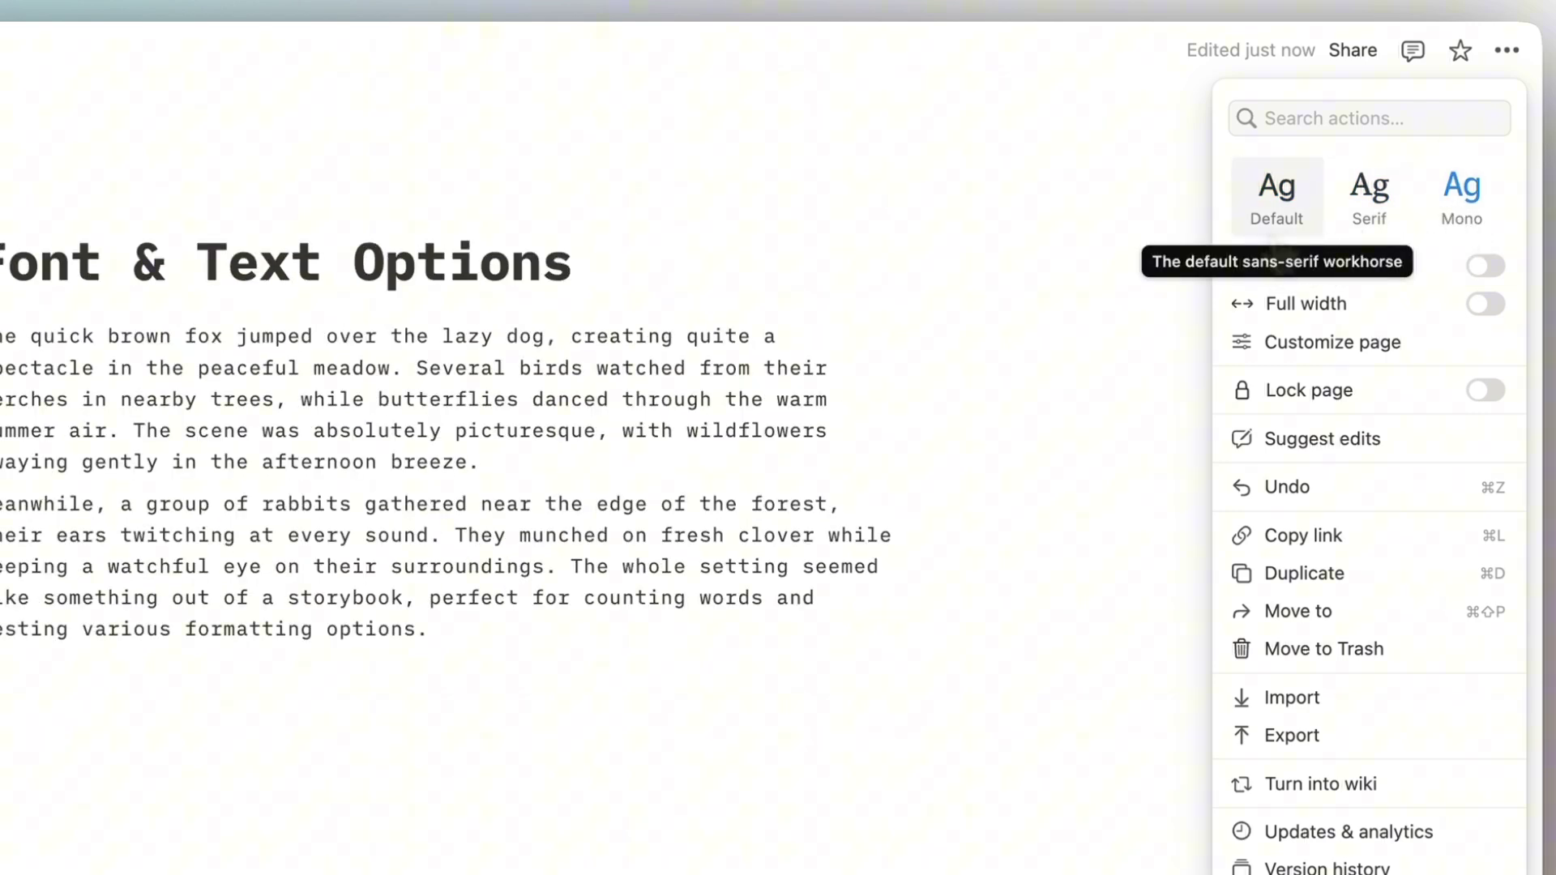
pyautogui.click(1276, 194)
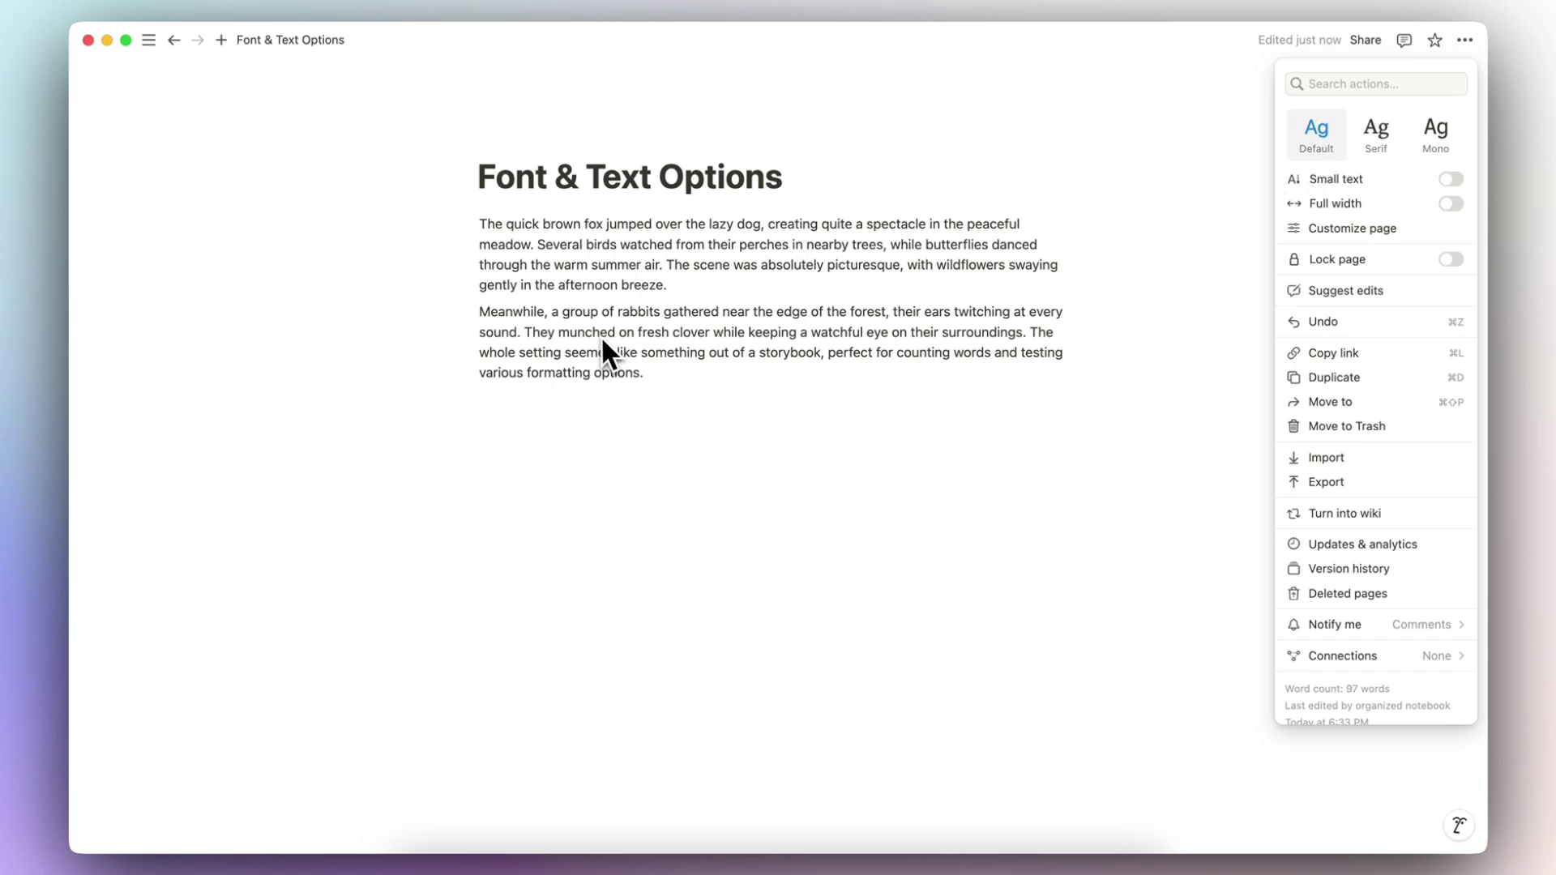
# Step: Add a Heading 3 block reading 'Heading' below the two paragraphs
pyautogui.click(620, 320)
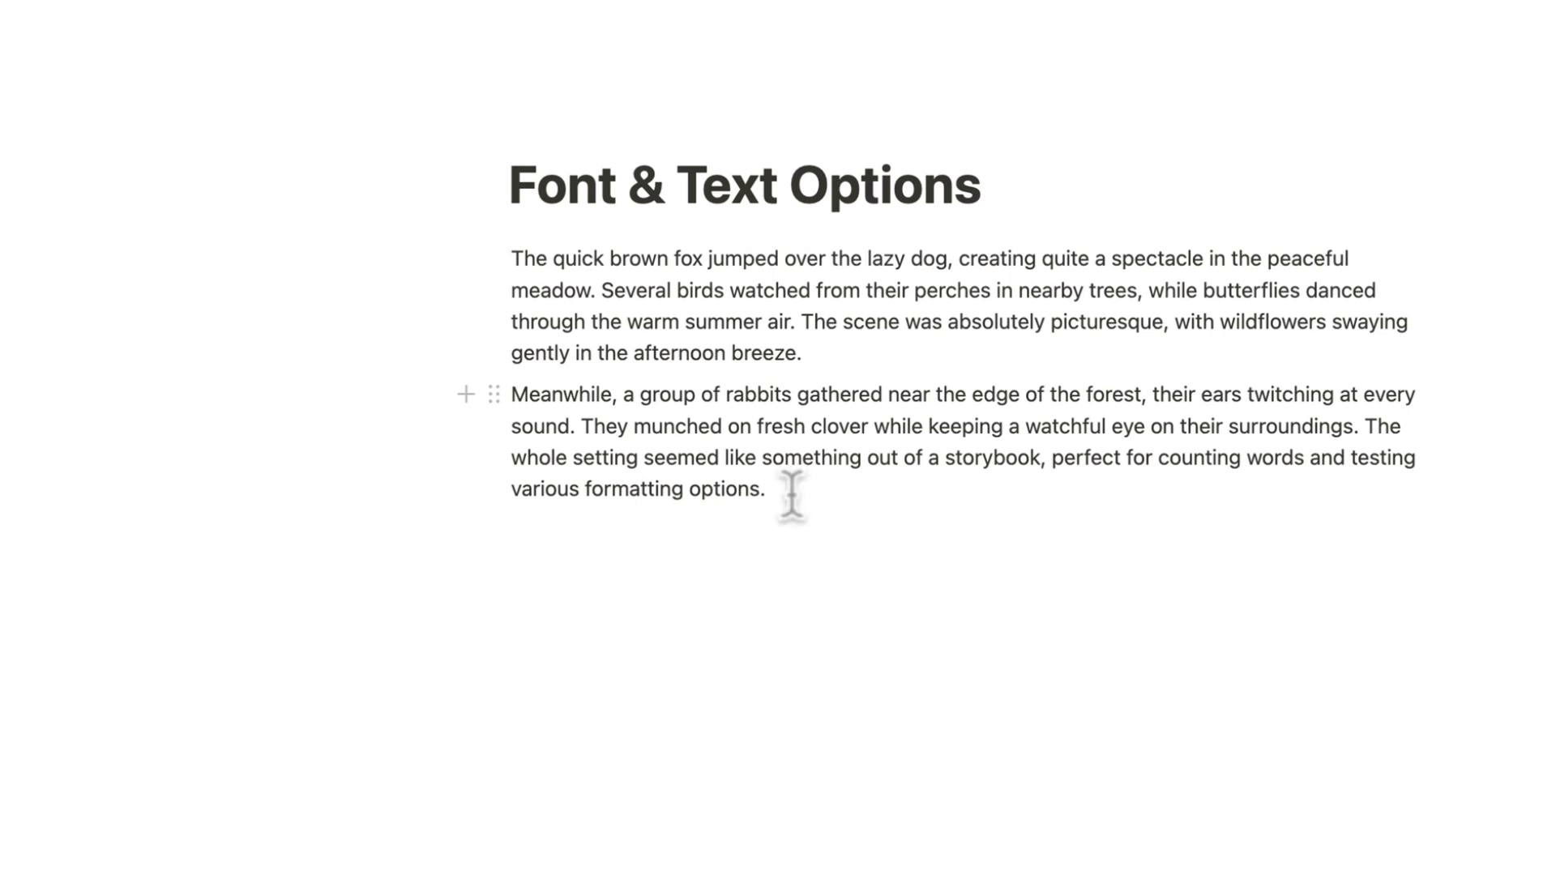
pyautogui.moveTo(804, 354); pyautogui.dragTo(493, 270)
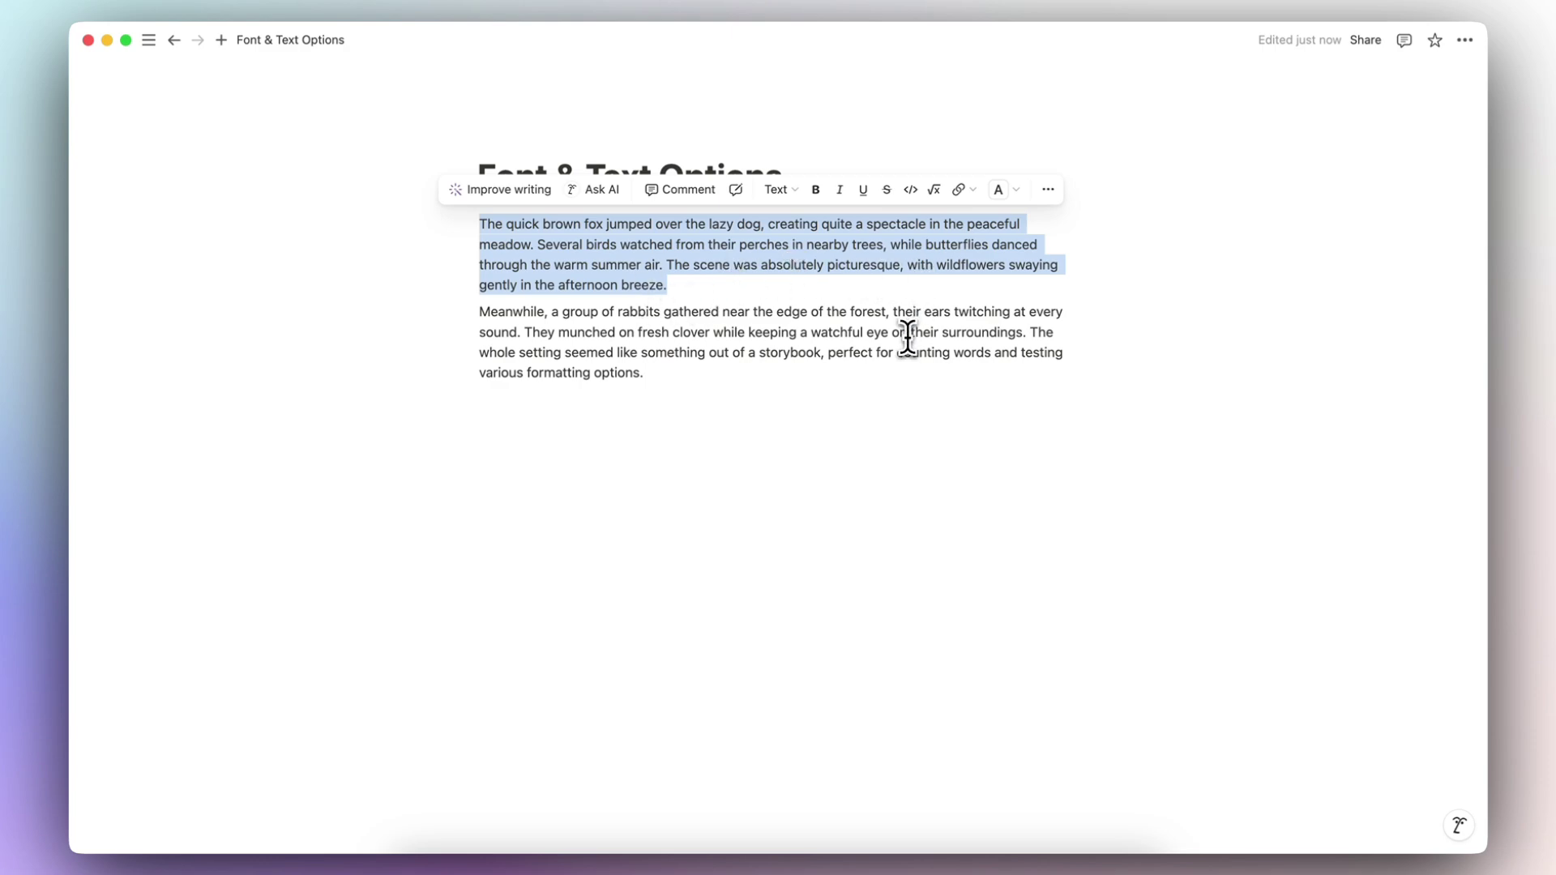
pyautogui.click(670, 417)
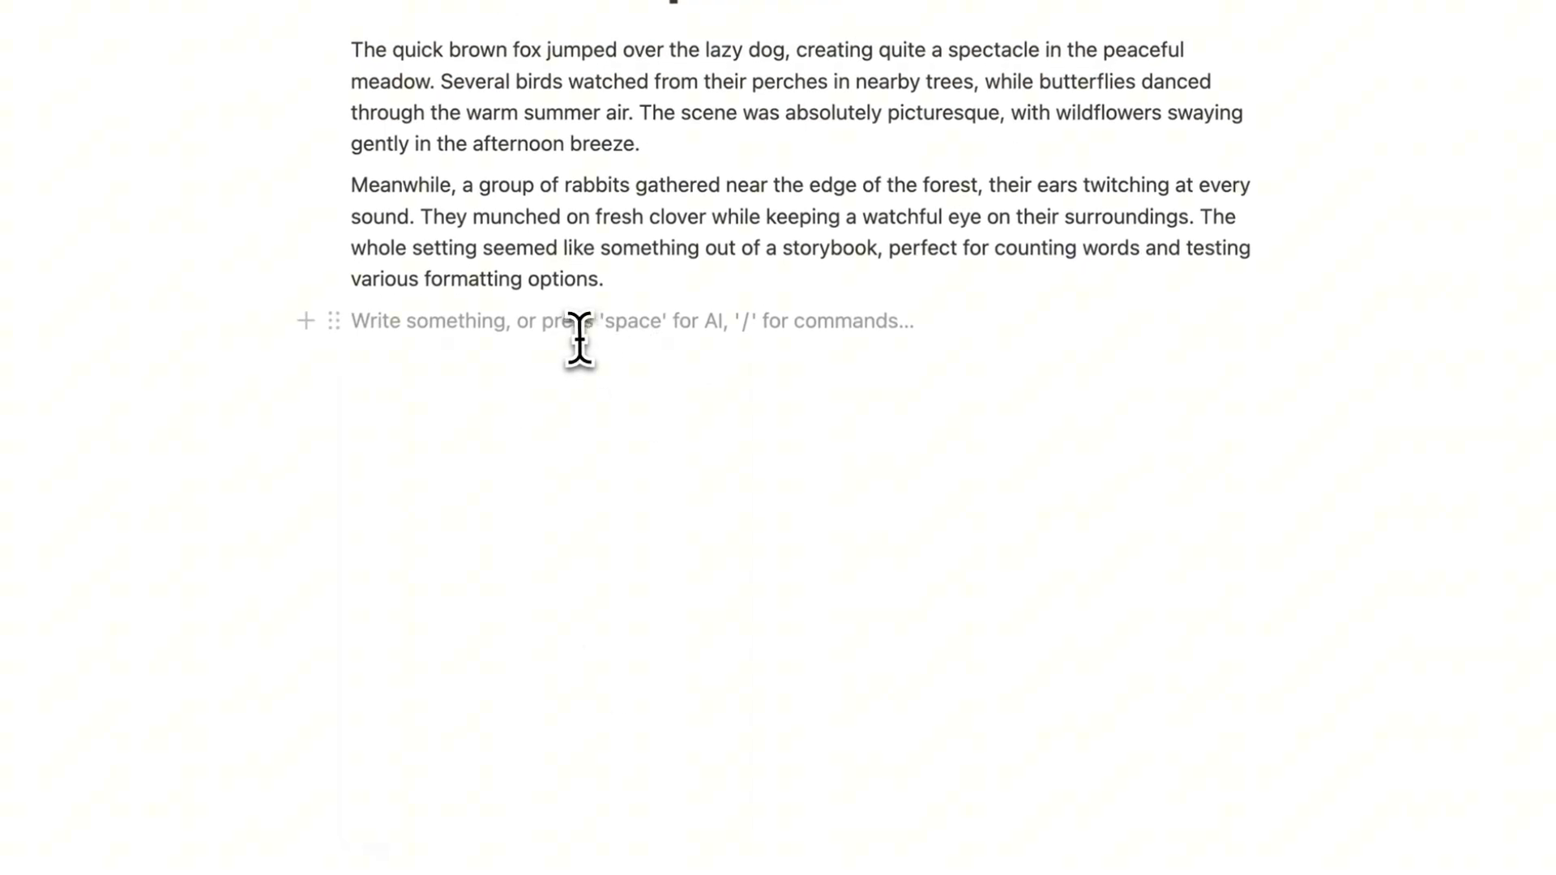
pyautogui.write('/head')
pyautogui.click(657, 562)
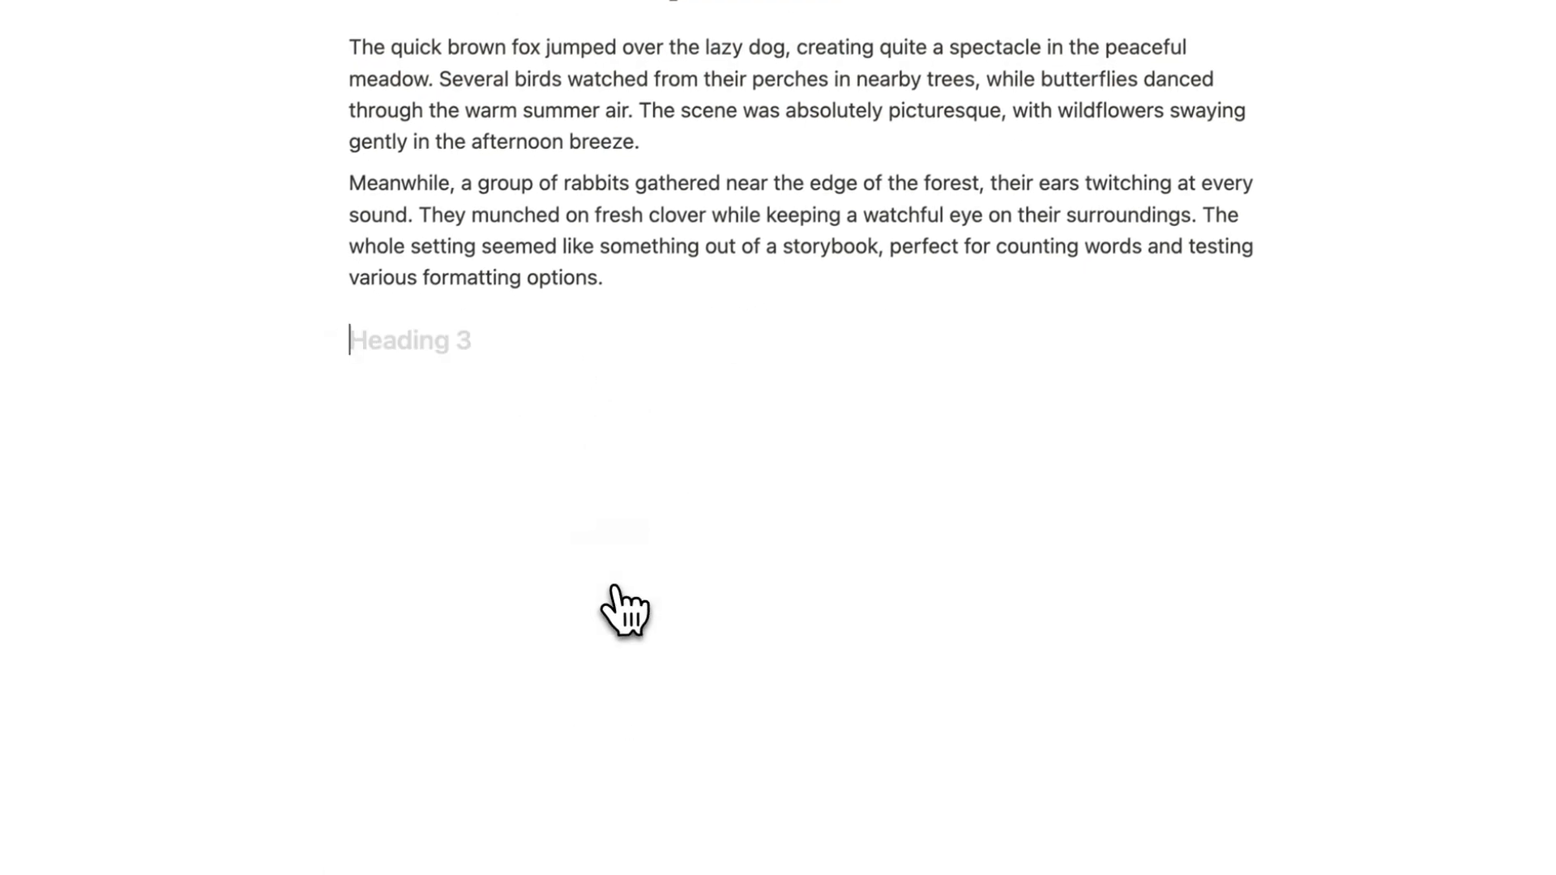
pyautogui.write('Heading')
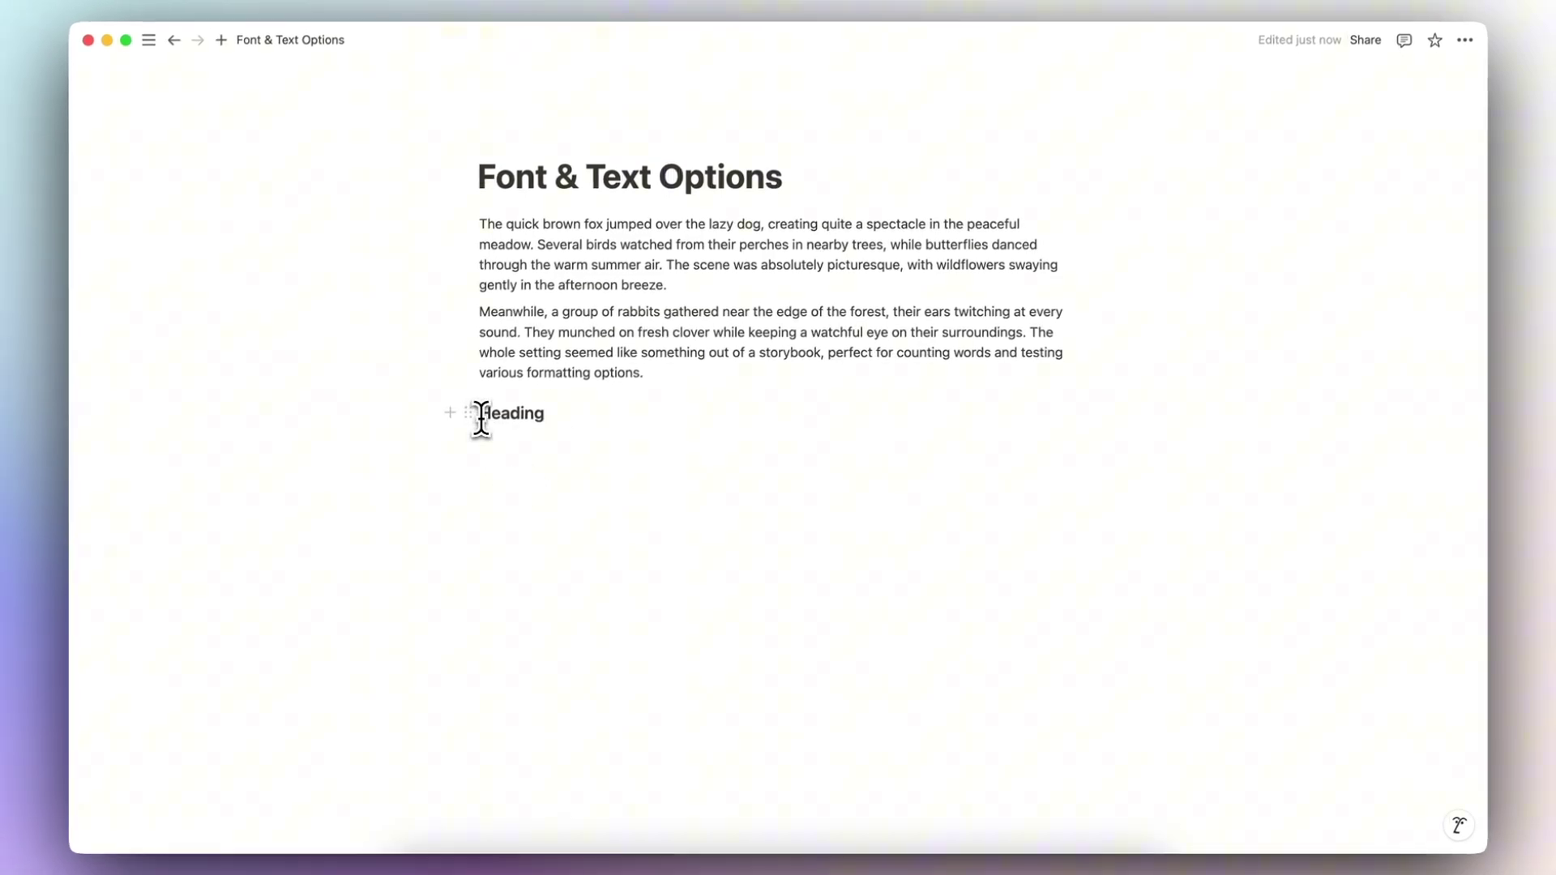
# Step: Try an /eq equation block on a new line, delete it, and bring up the second paragraph's colour choices
pyautogui.press('Return')
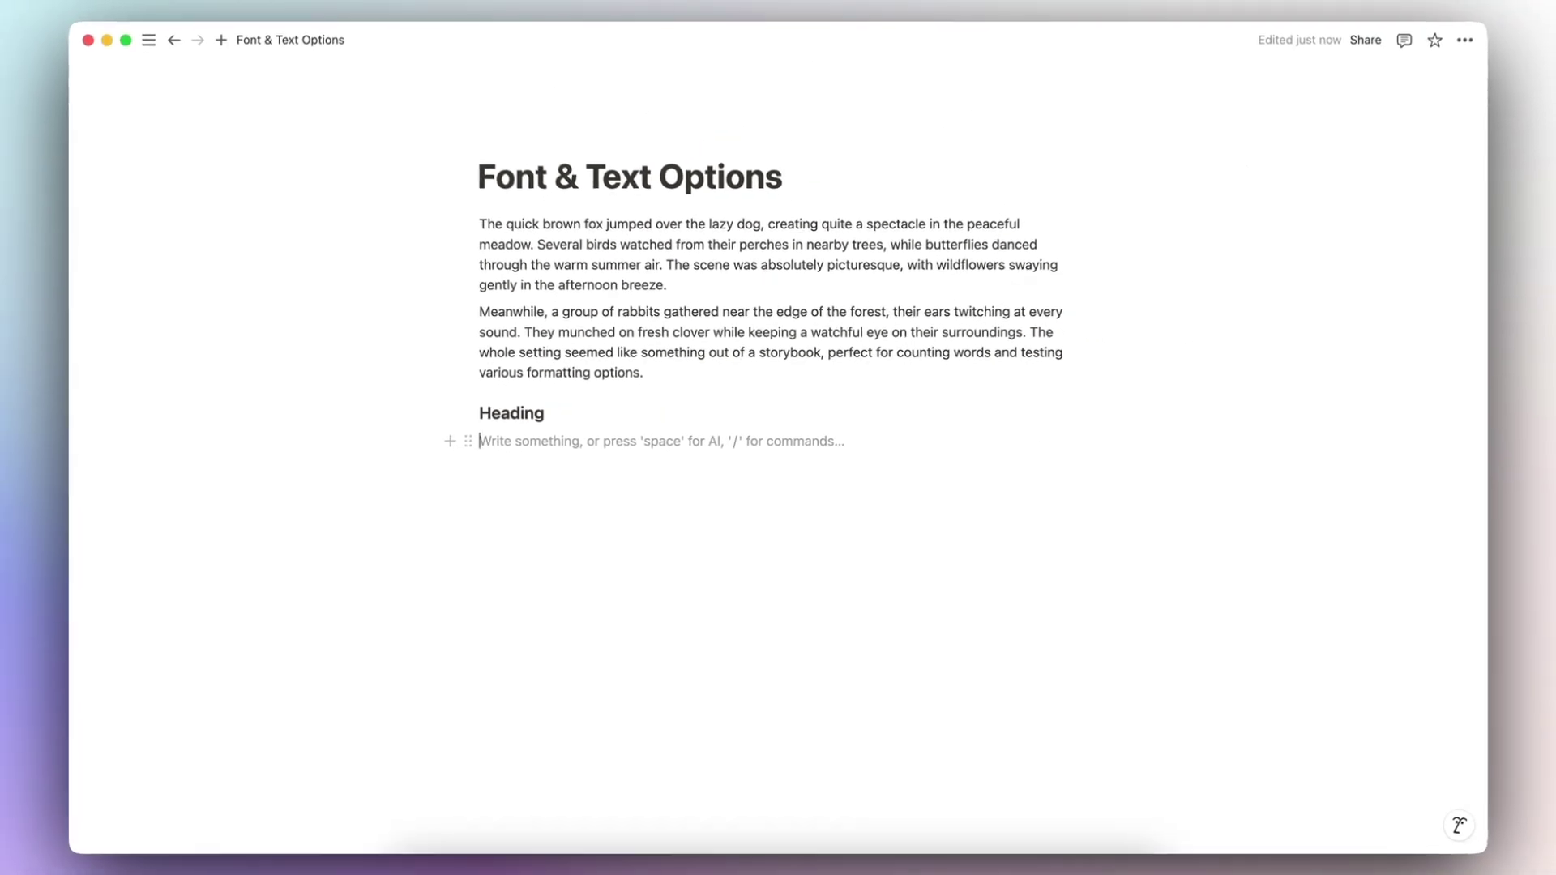
pyautogui.write('/eq')
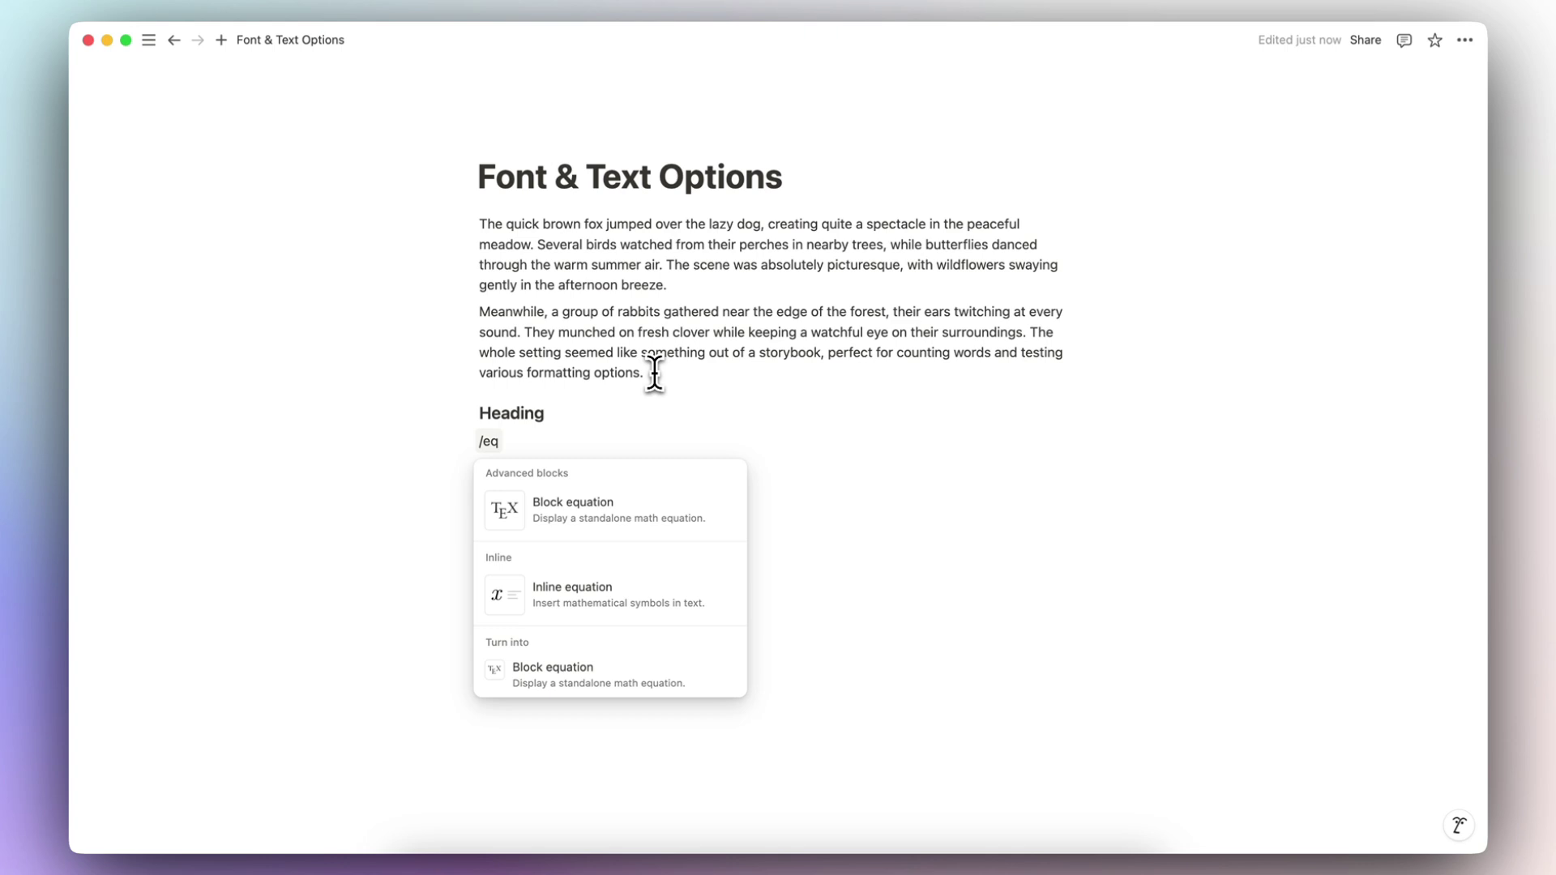
pyautogui.press('BackSpace')
pyautogui.press('BackSpace')
pyautogui.press('BackSpace')
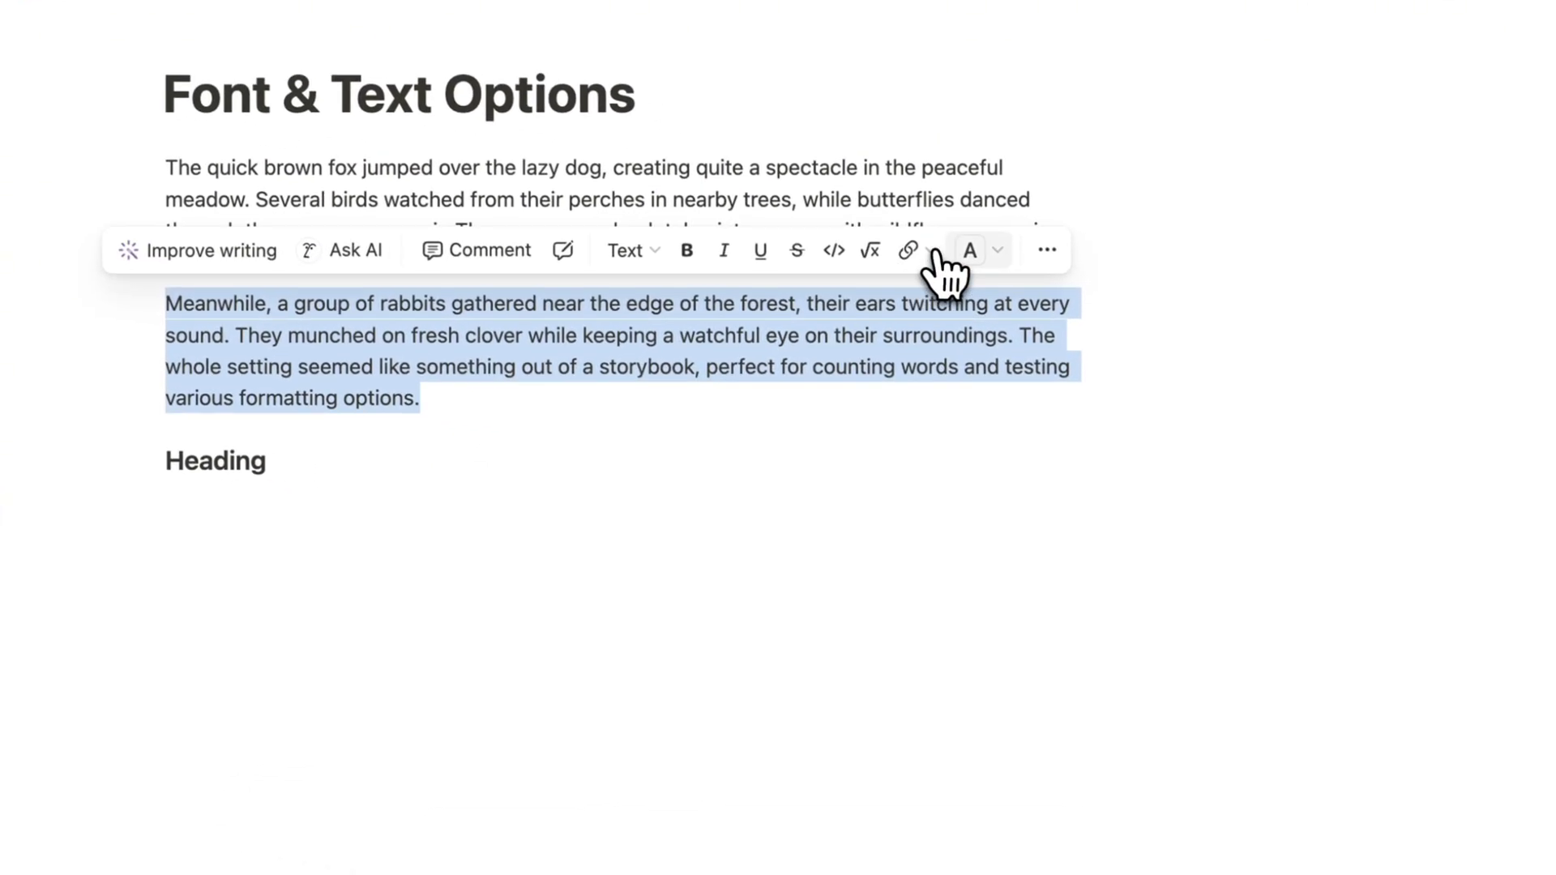
pyautogui.click(1207, 291)
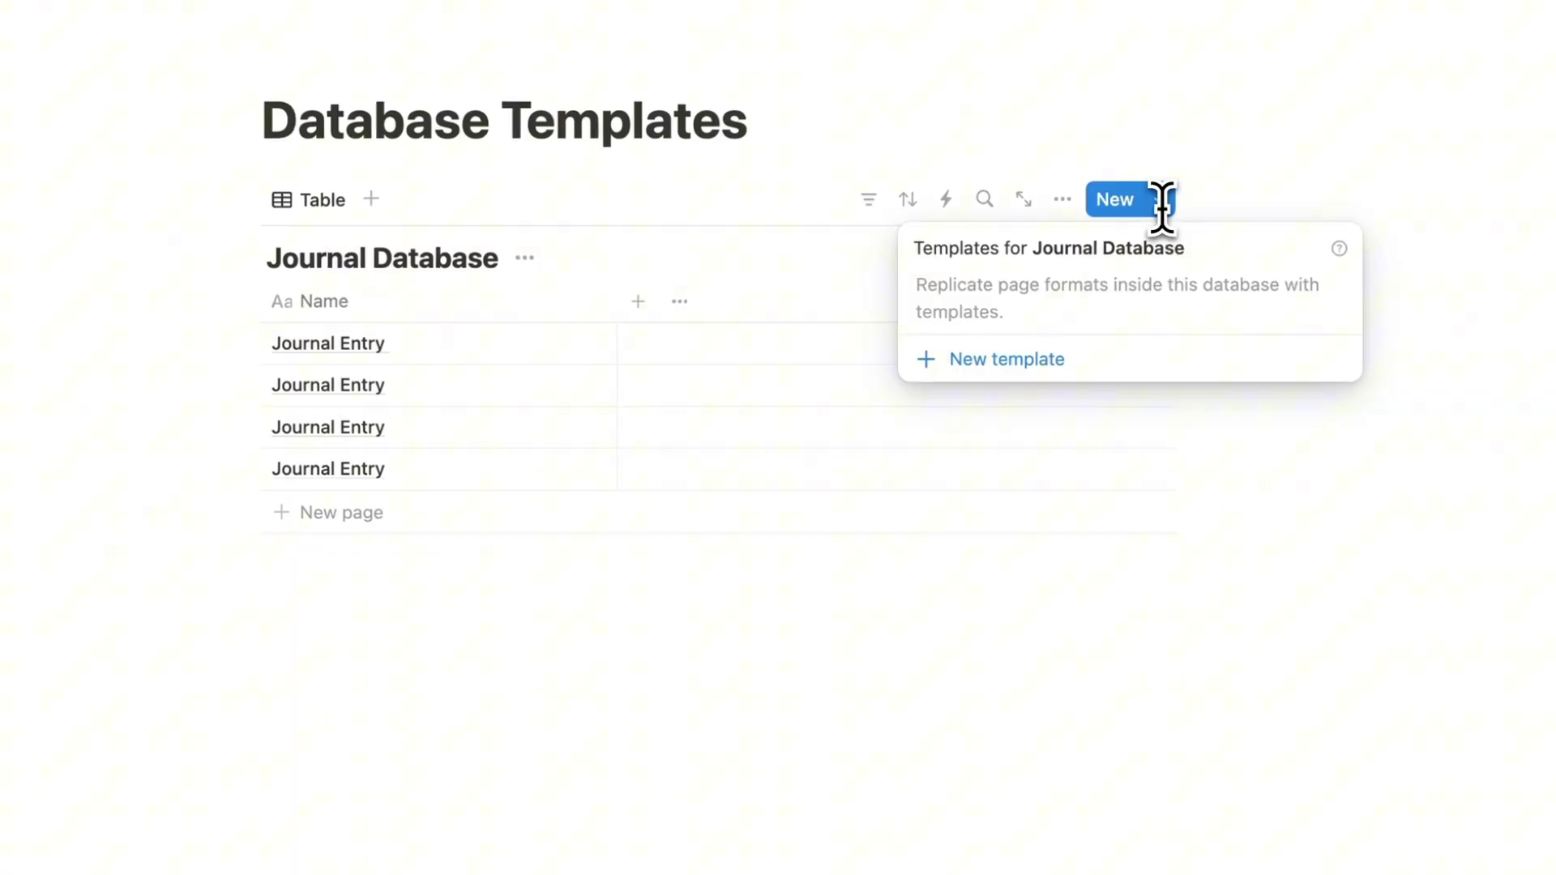
# Step: Create a 'Meeting Notes' database template with a Structure line in its body
pyautogui.click(1095, 365)
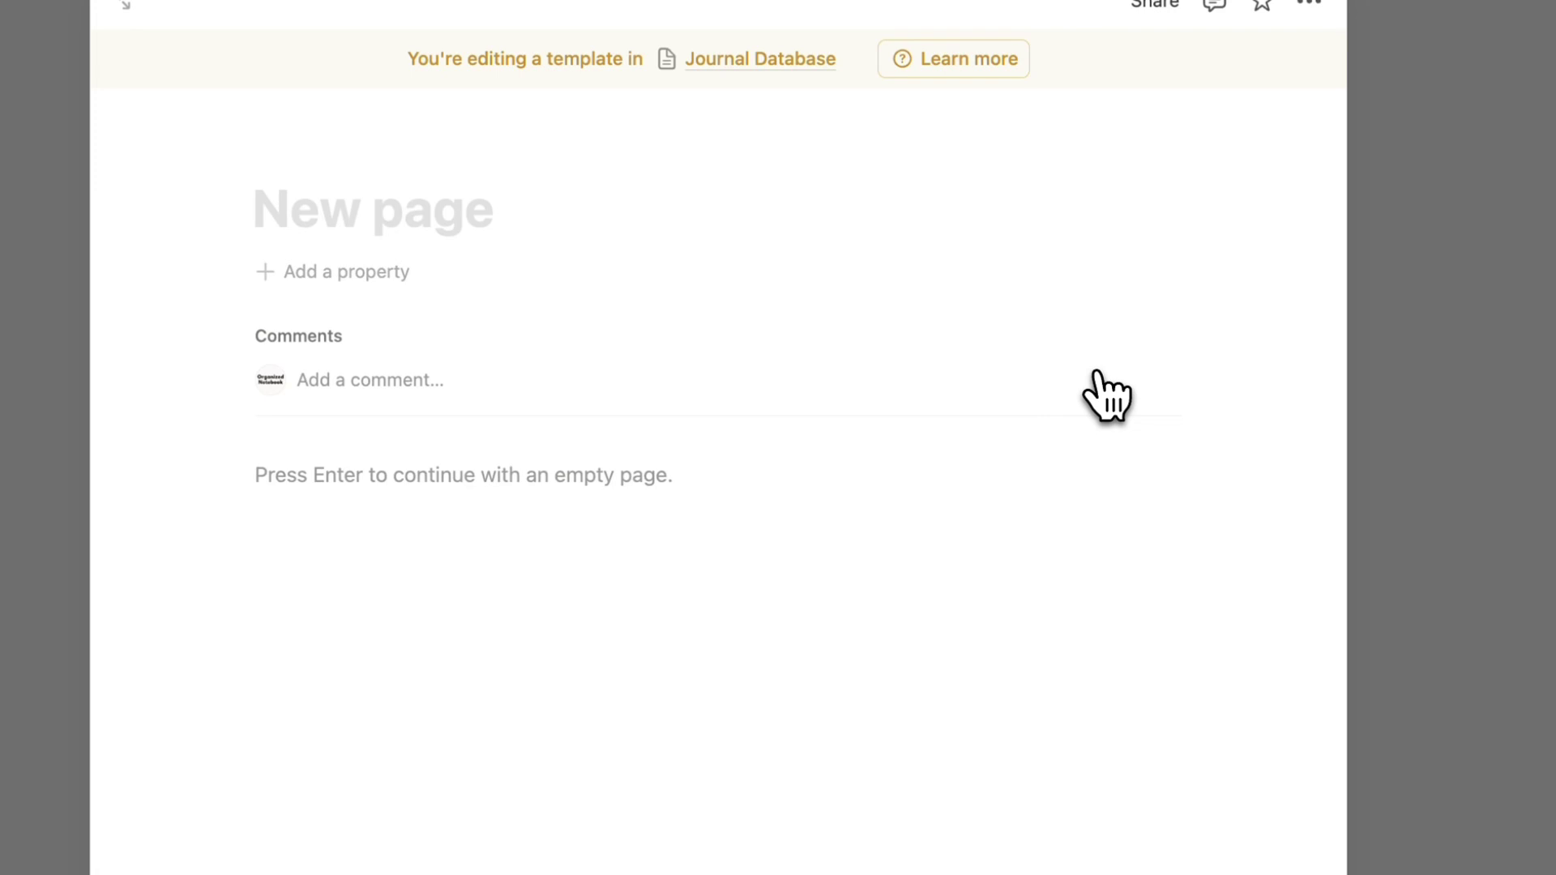
pyautogui.write('Meeting N')
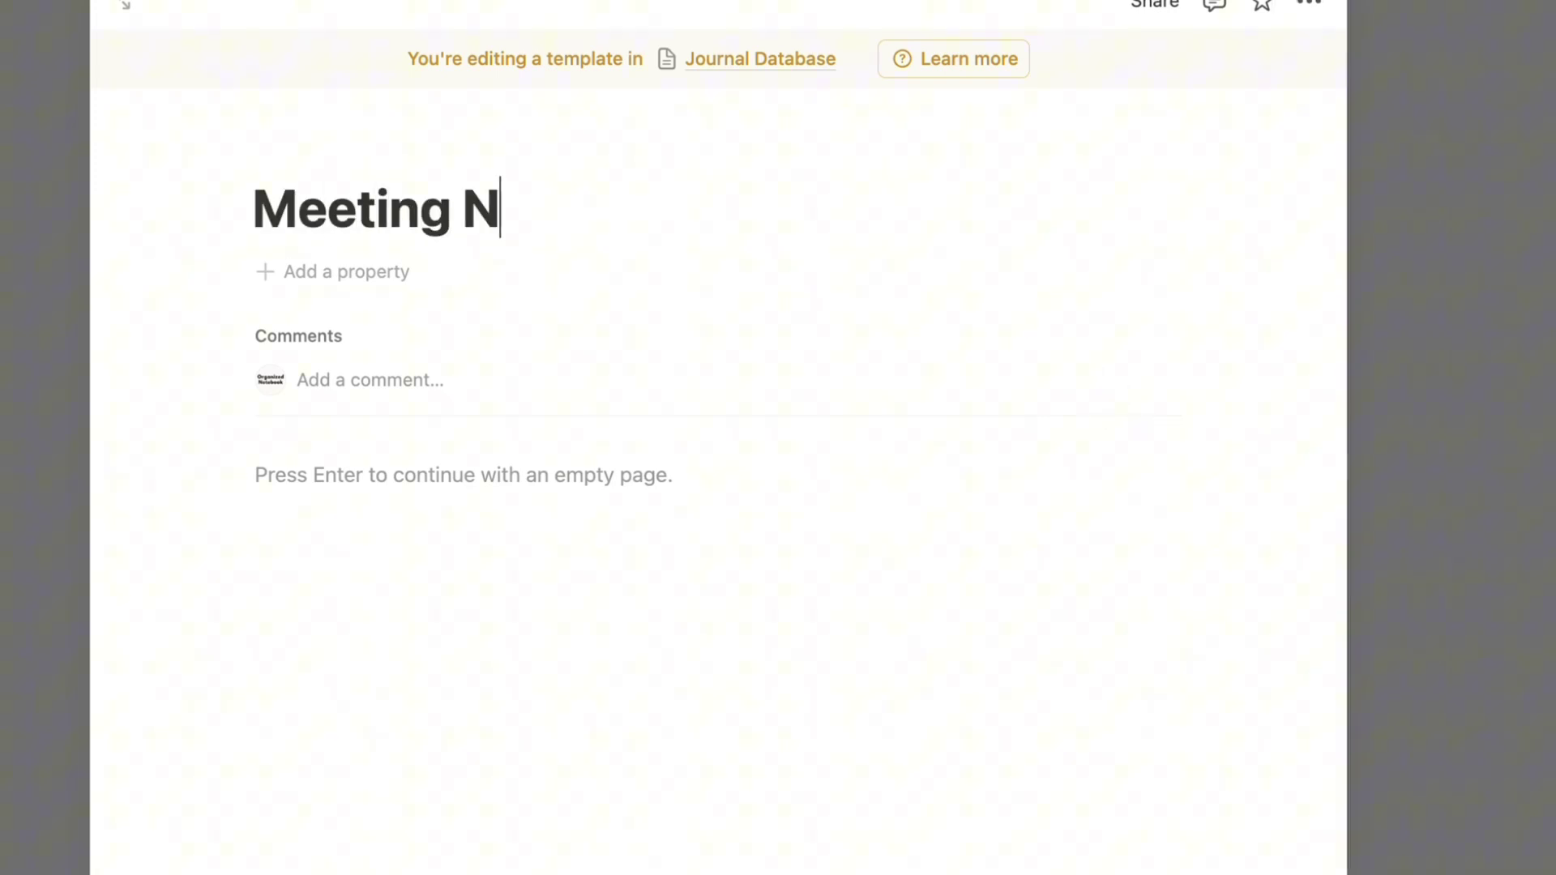
pyautogui.write('otes')
pyautogui.click(515, 485)
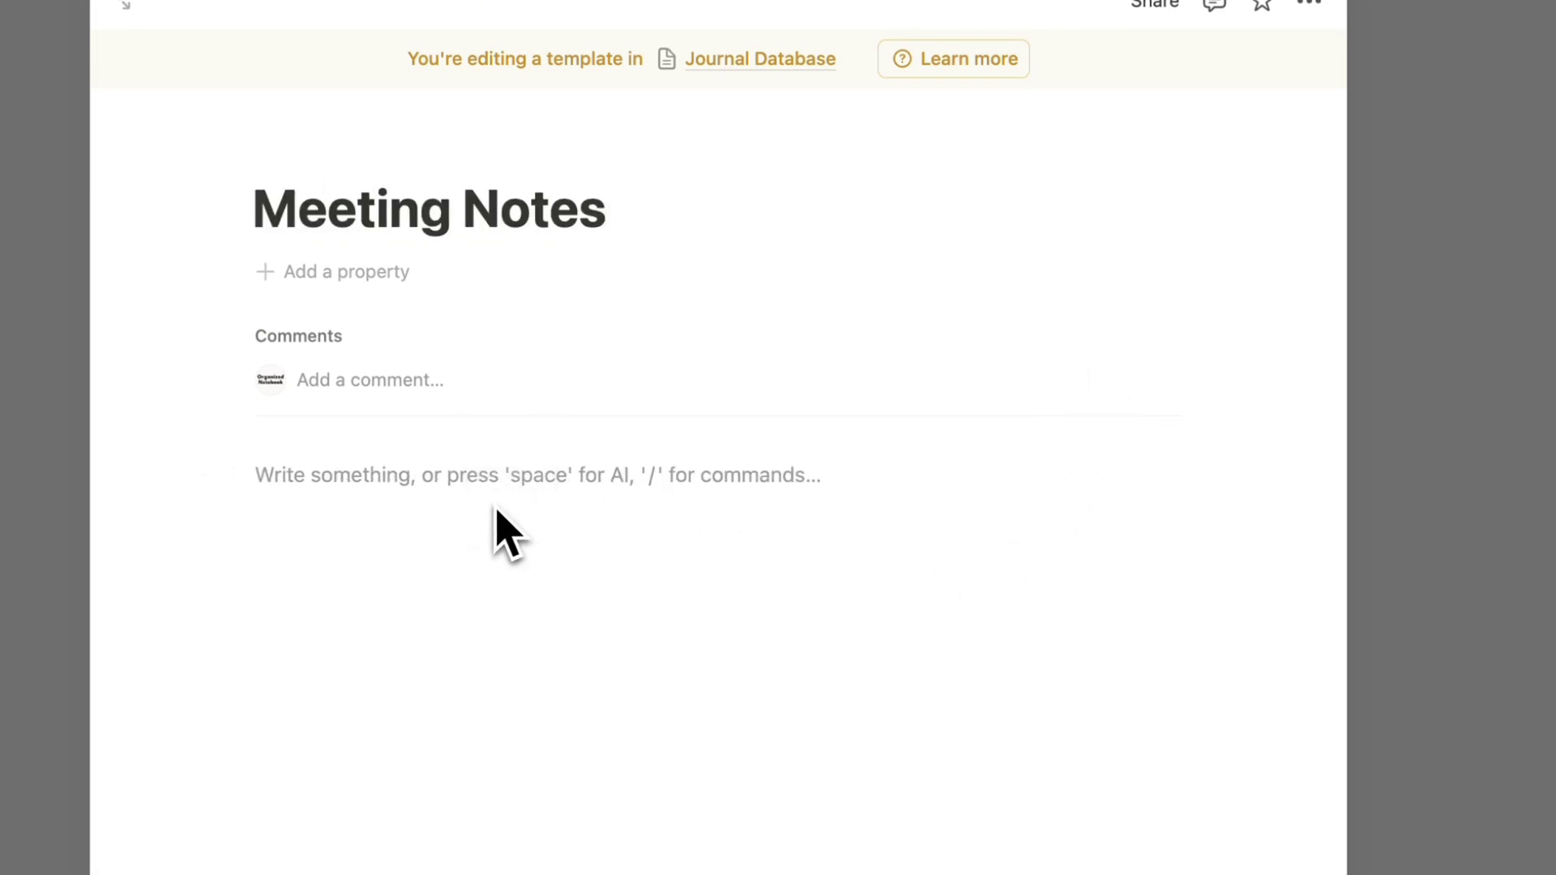
pyautogui.write('Structure')
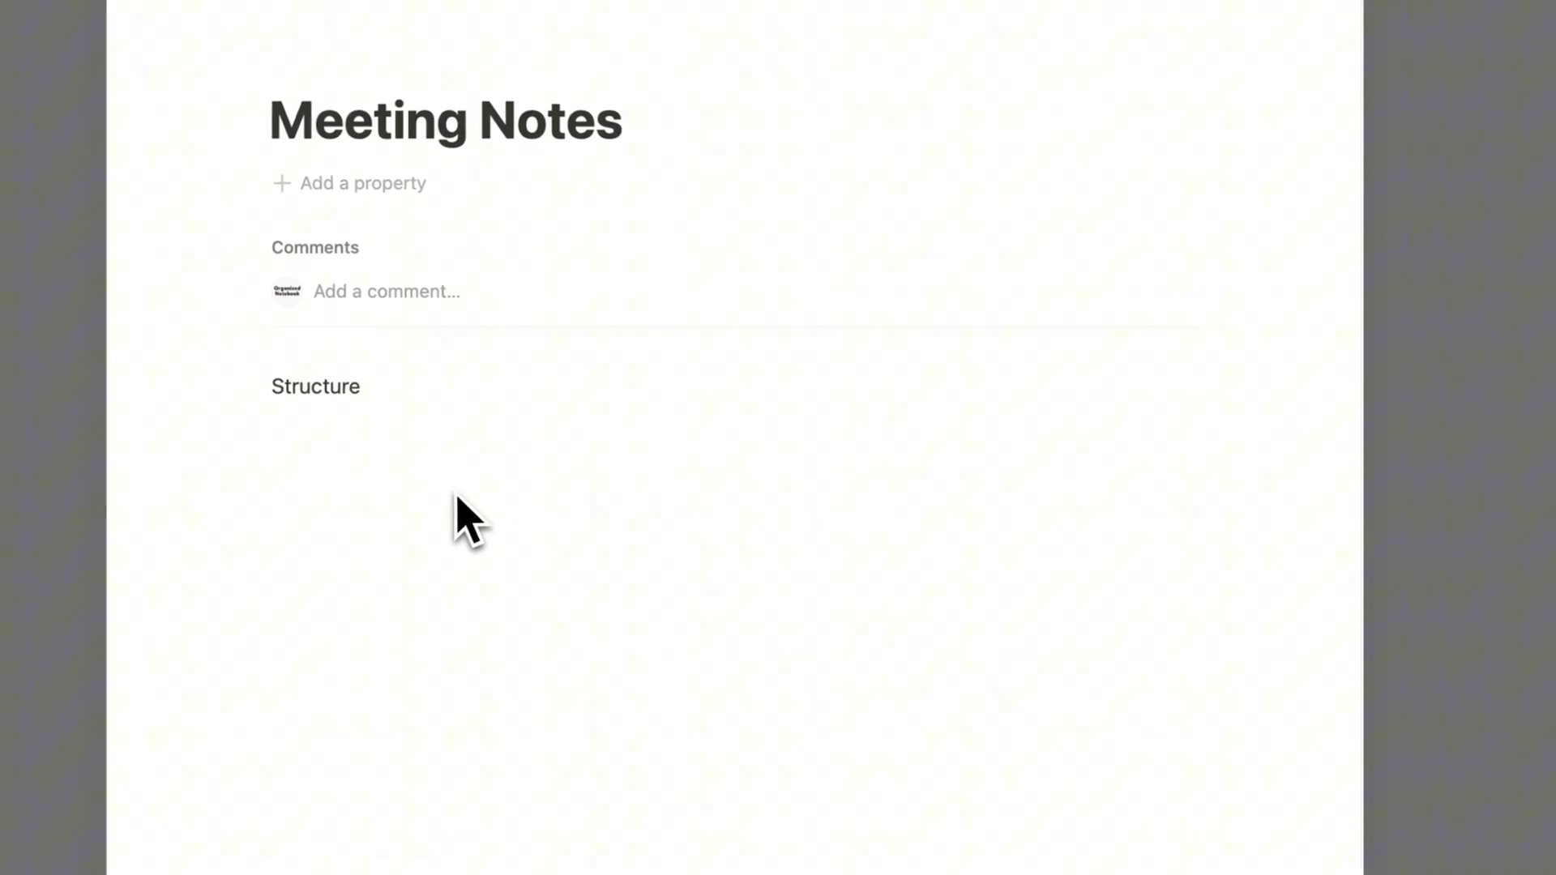
pyautogui.press('Return')
pyautogui.press('Return')
pyautogui.press('Return')
pyautogui.press('Return')
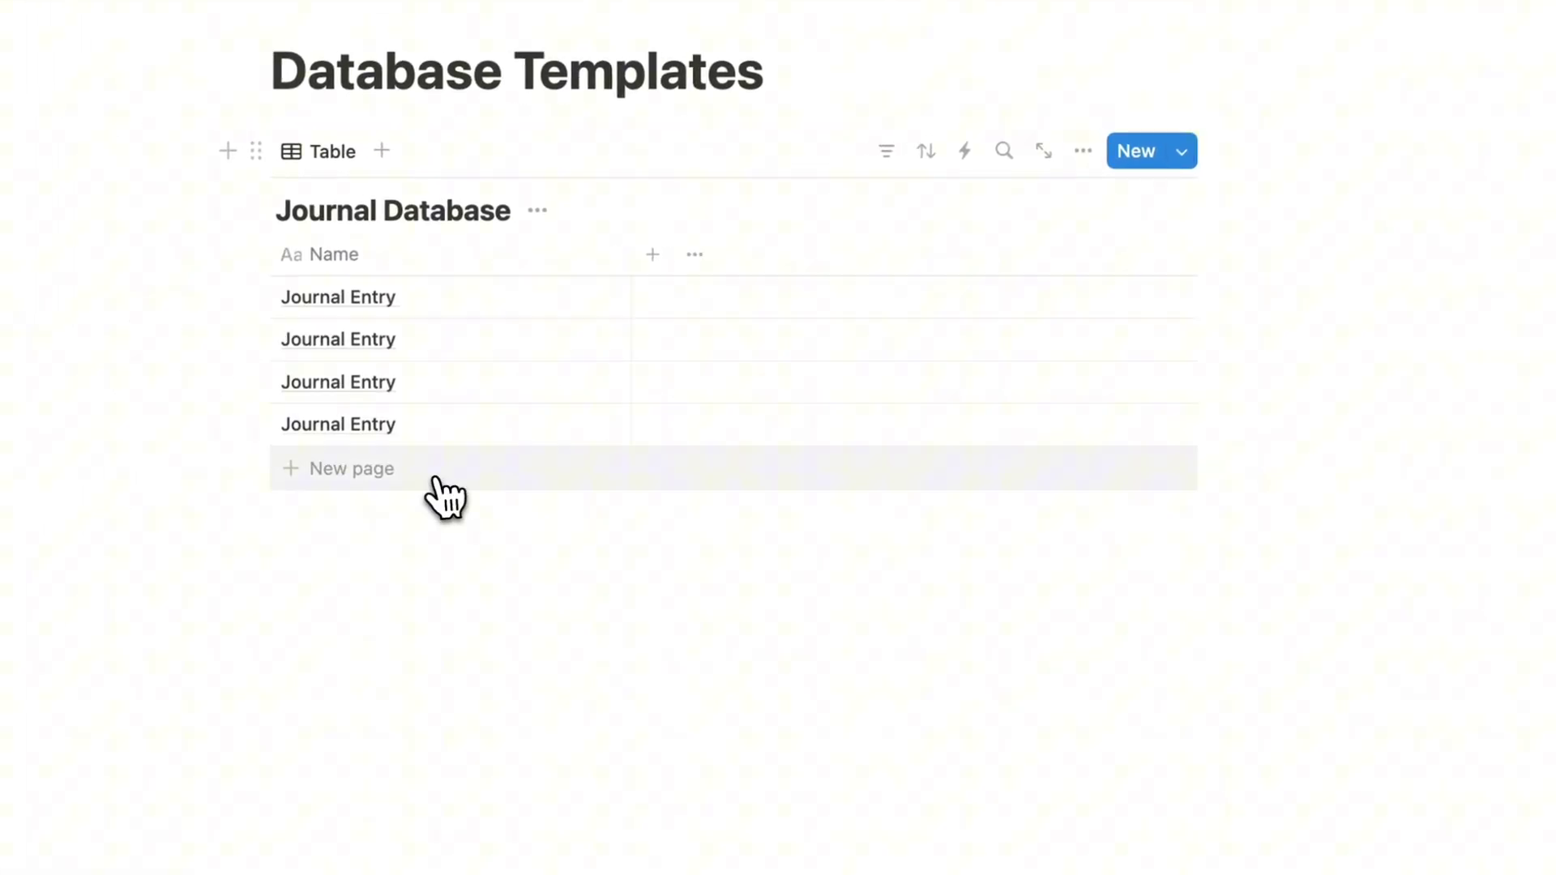
# Step: Apply the Meeting Notes template to a new entry and the third and fourth Journal Entries
pyautogui.click(437, 478)
pyautogui.press('Return')
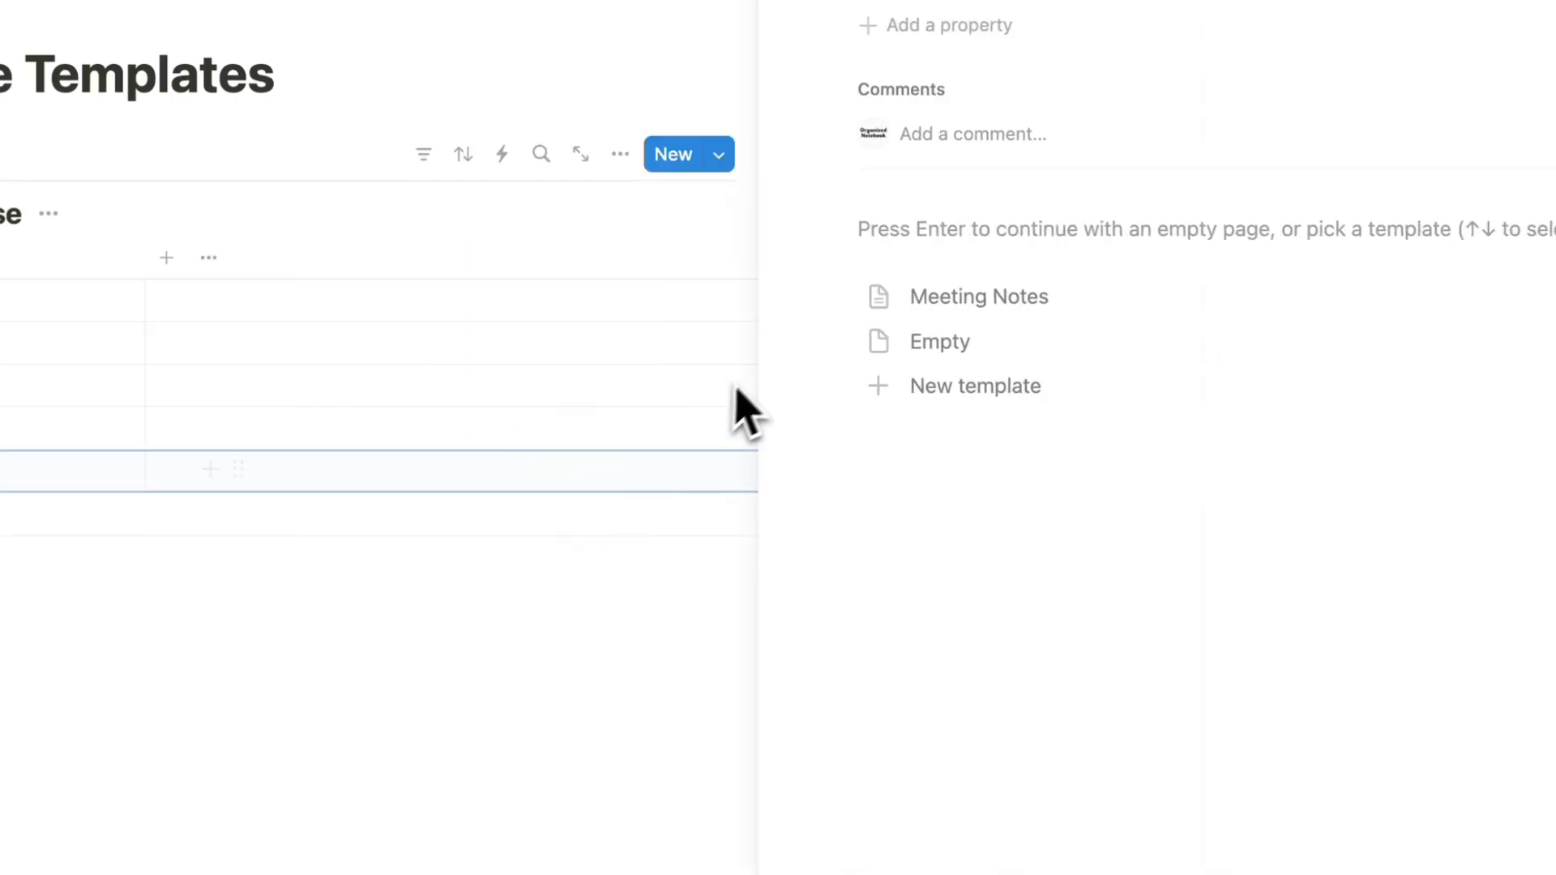
pyautogui.click(1029, 302)
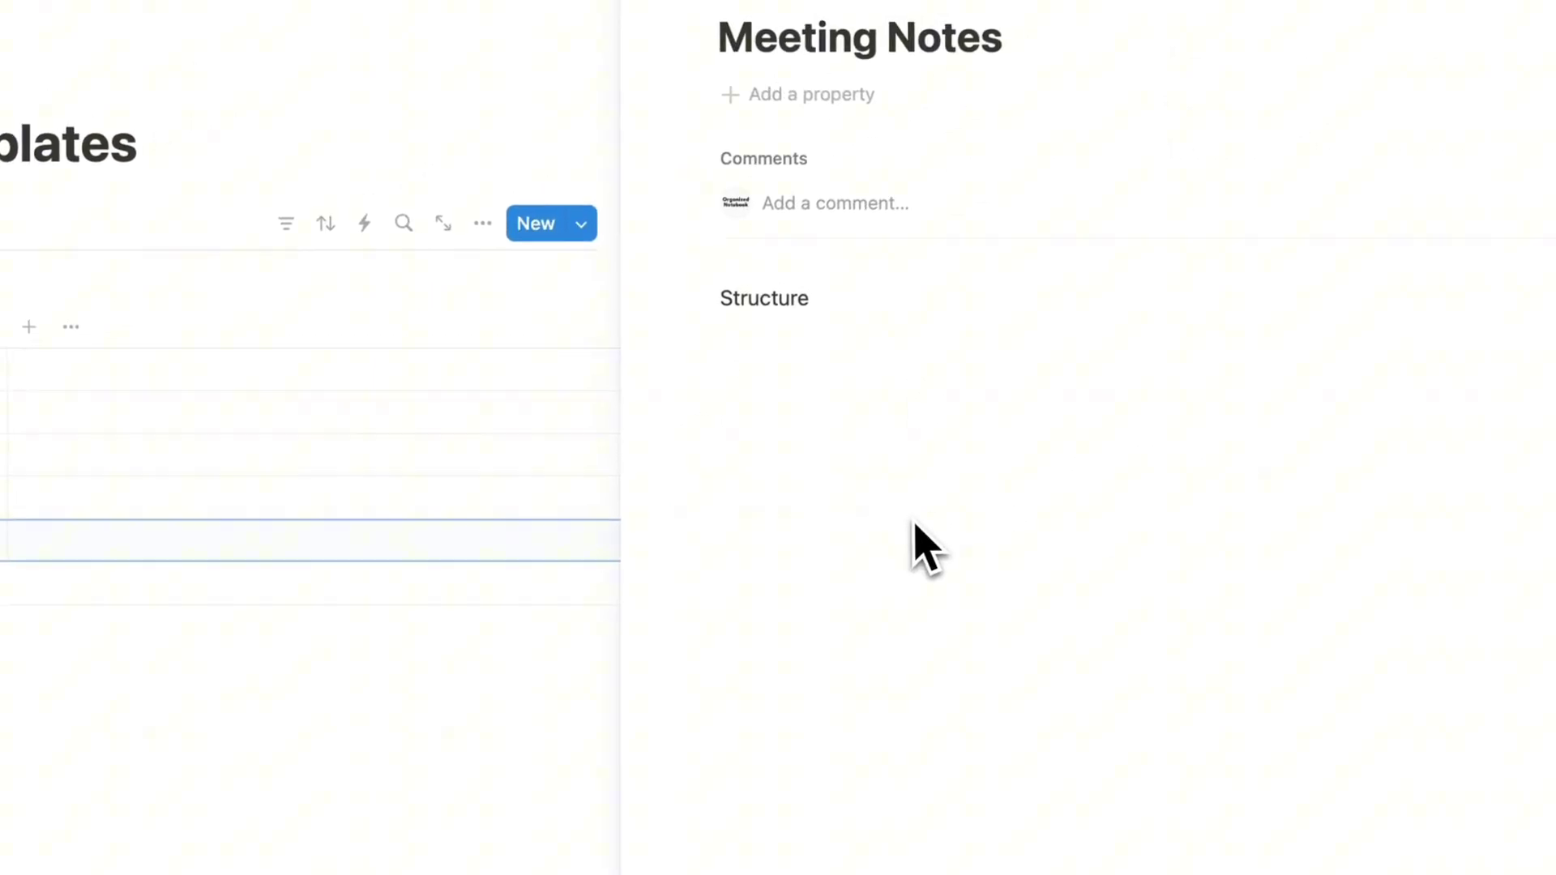
pyautogui.click(825, 50)
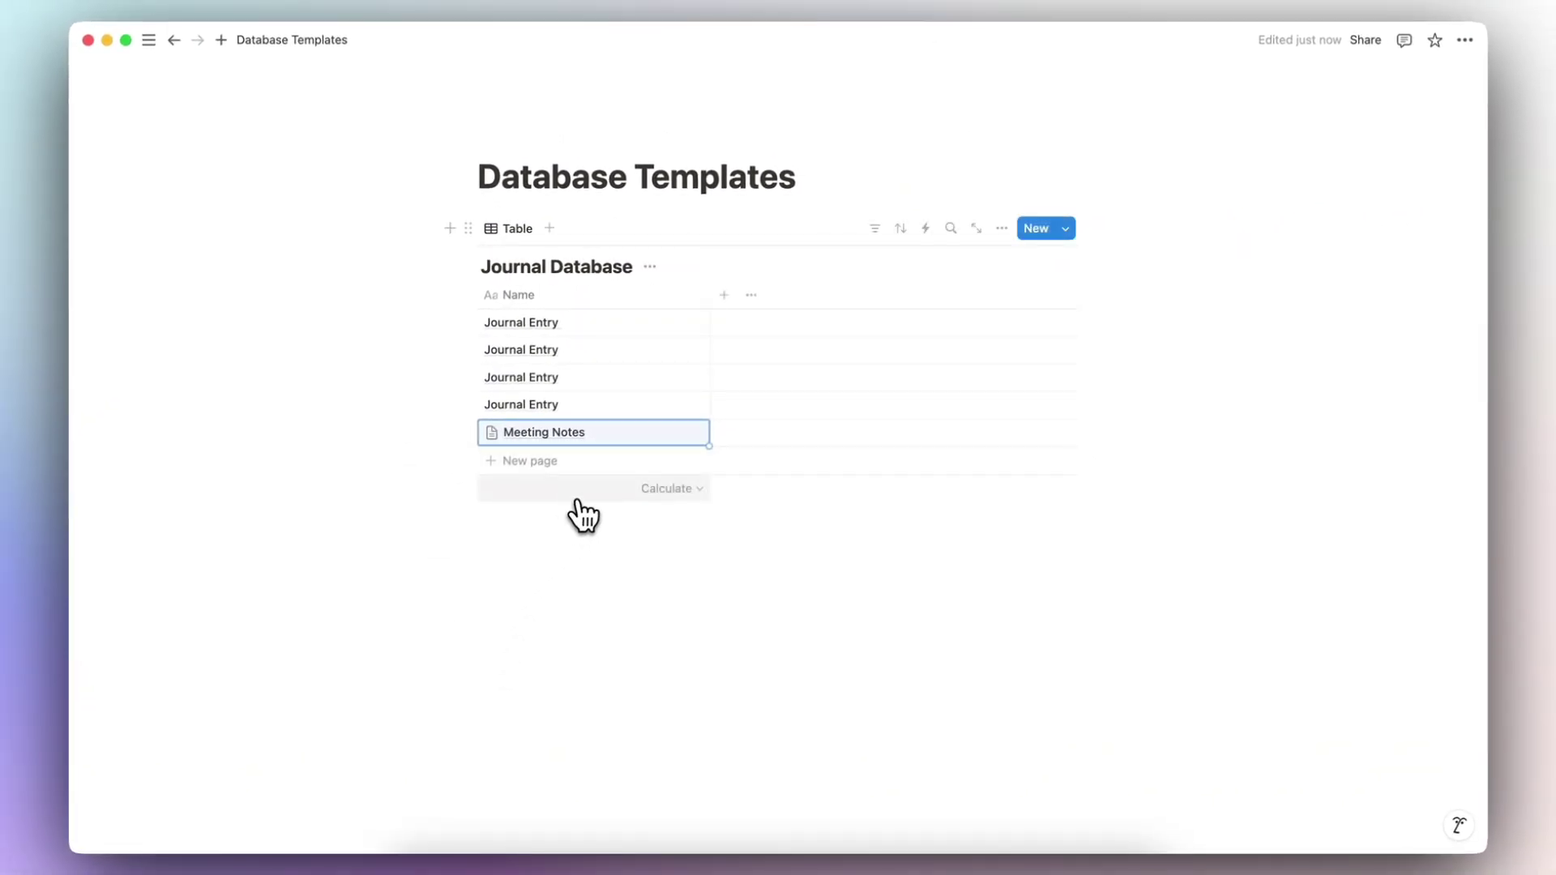
pyautogui.click(674, 433)
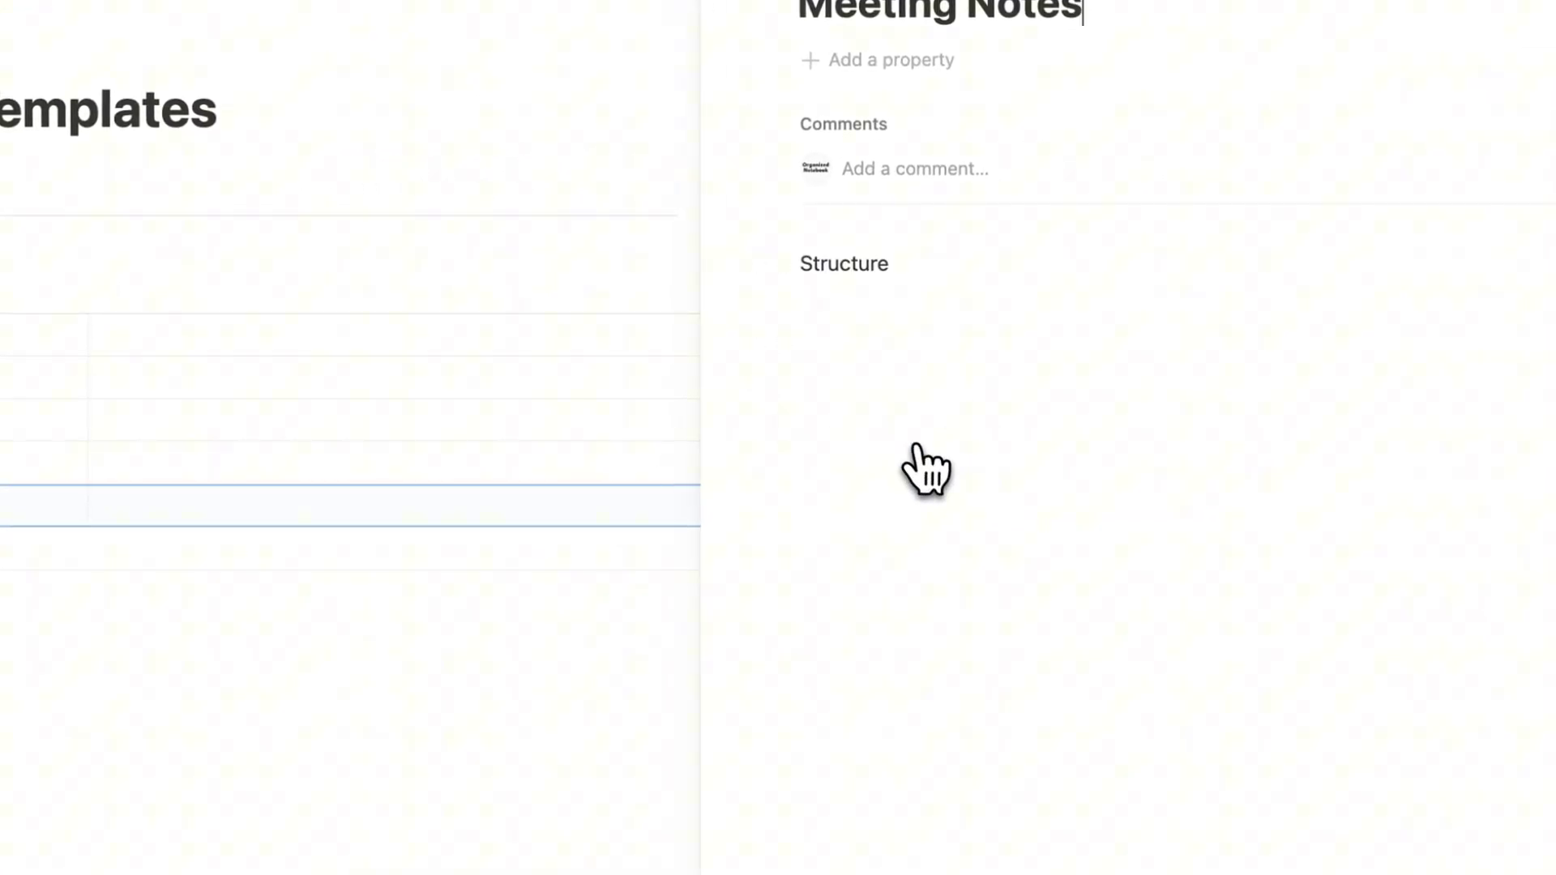
pyautogui.click(799, 42)
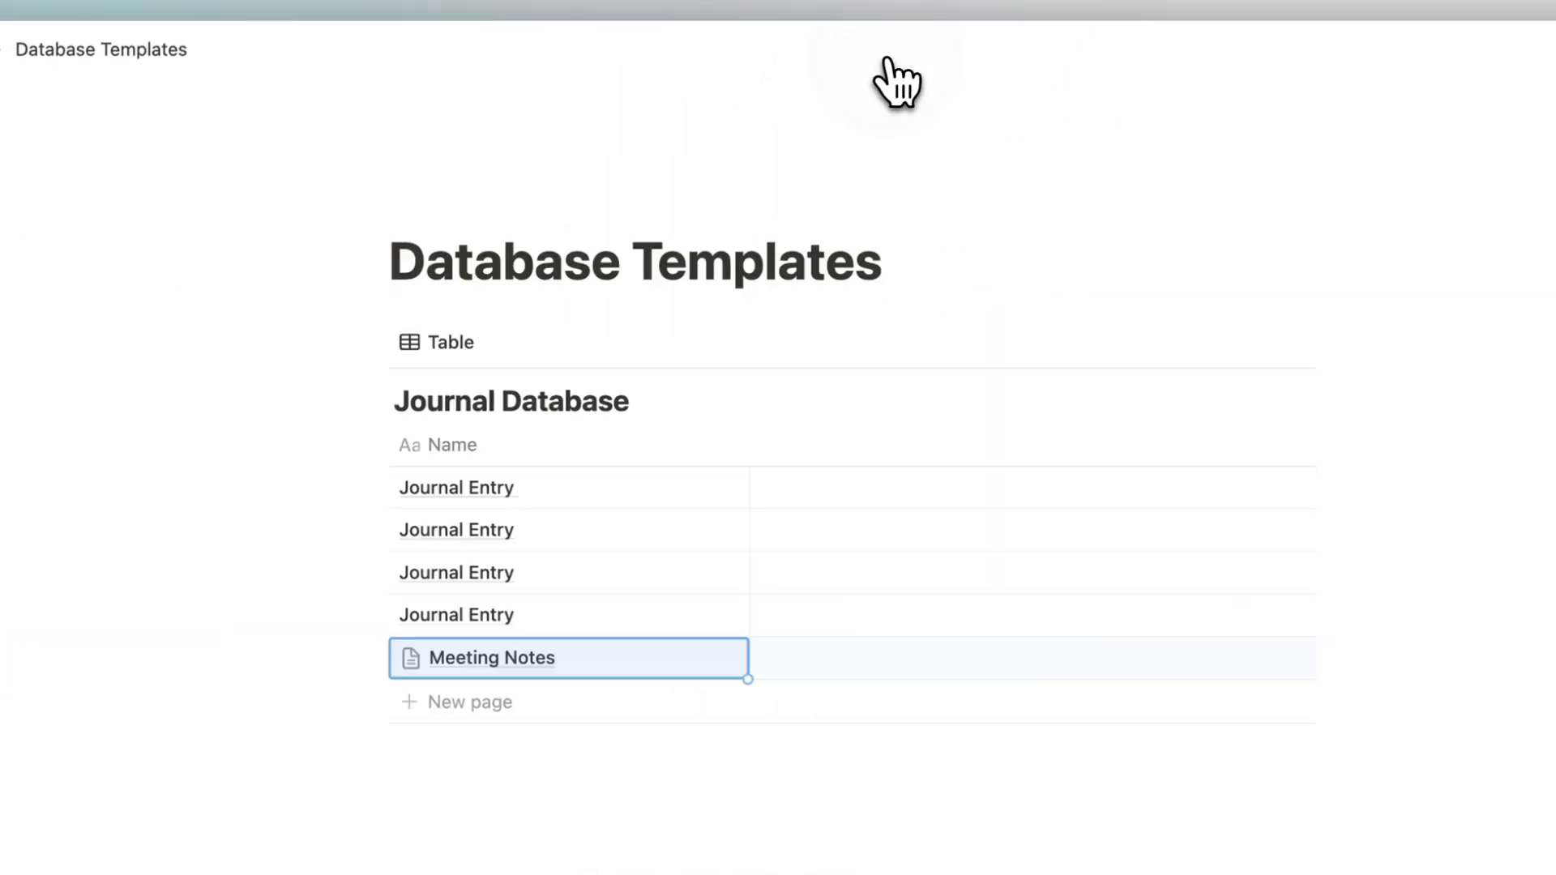
pyautogui.click(688, 615)
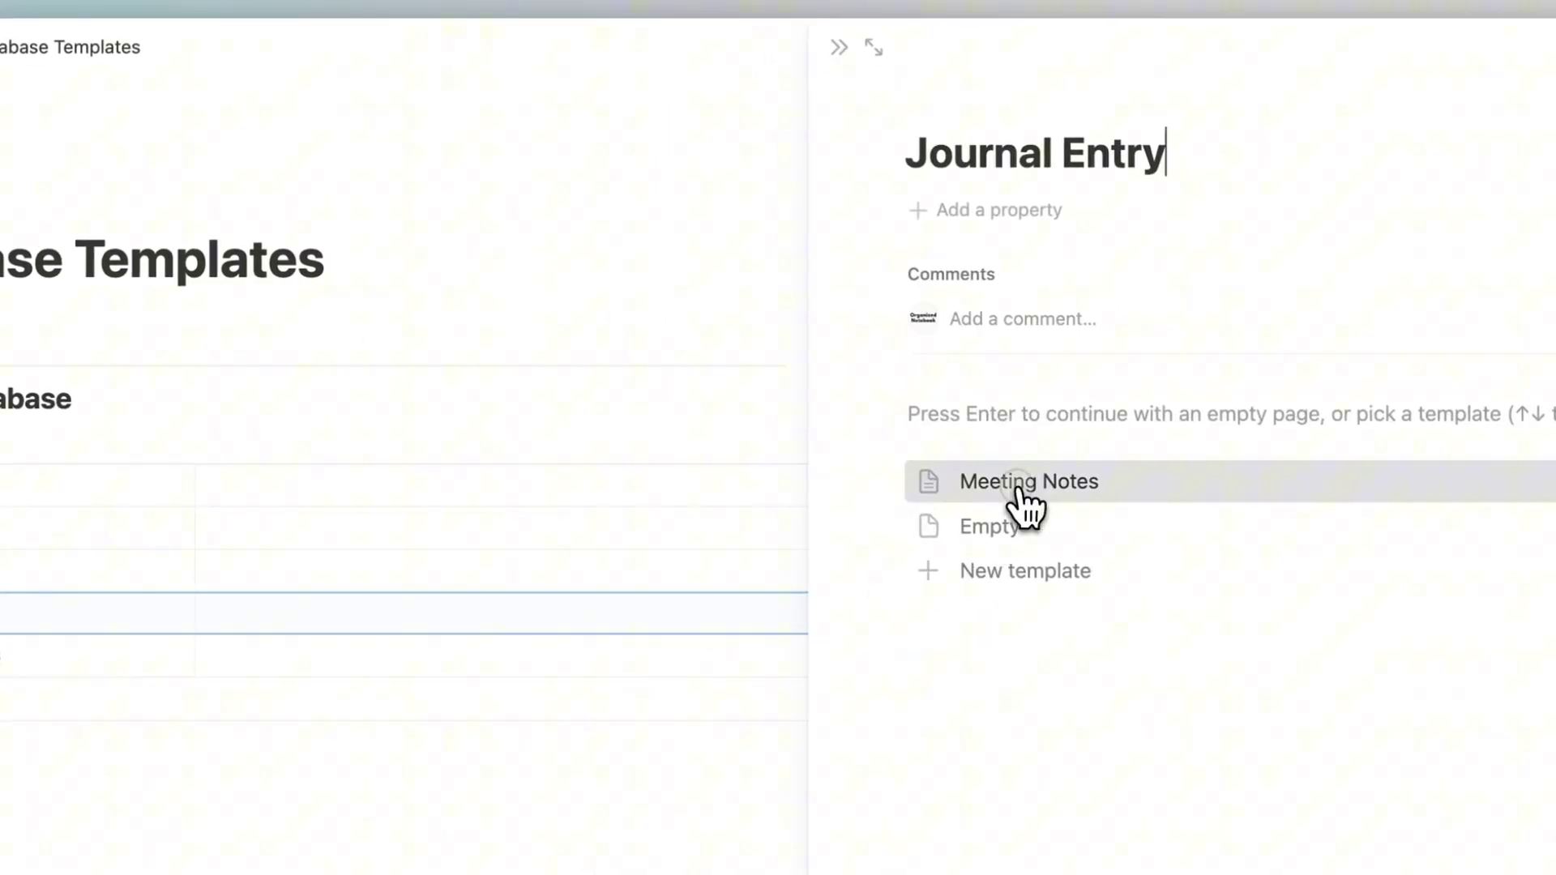
pyautogui.click(1020, 490)
pyautogui.press('Escape')
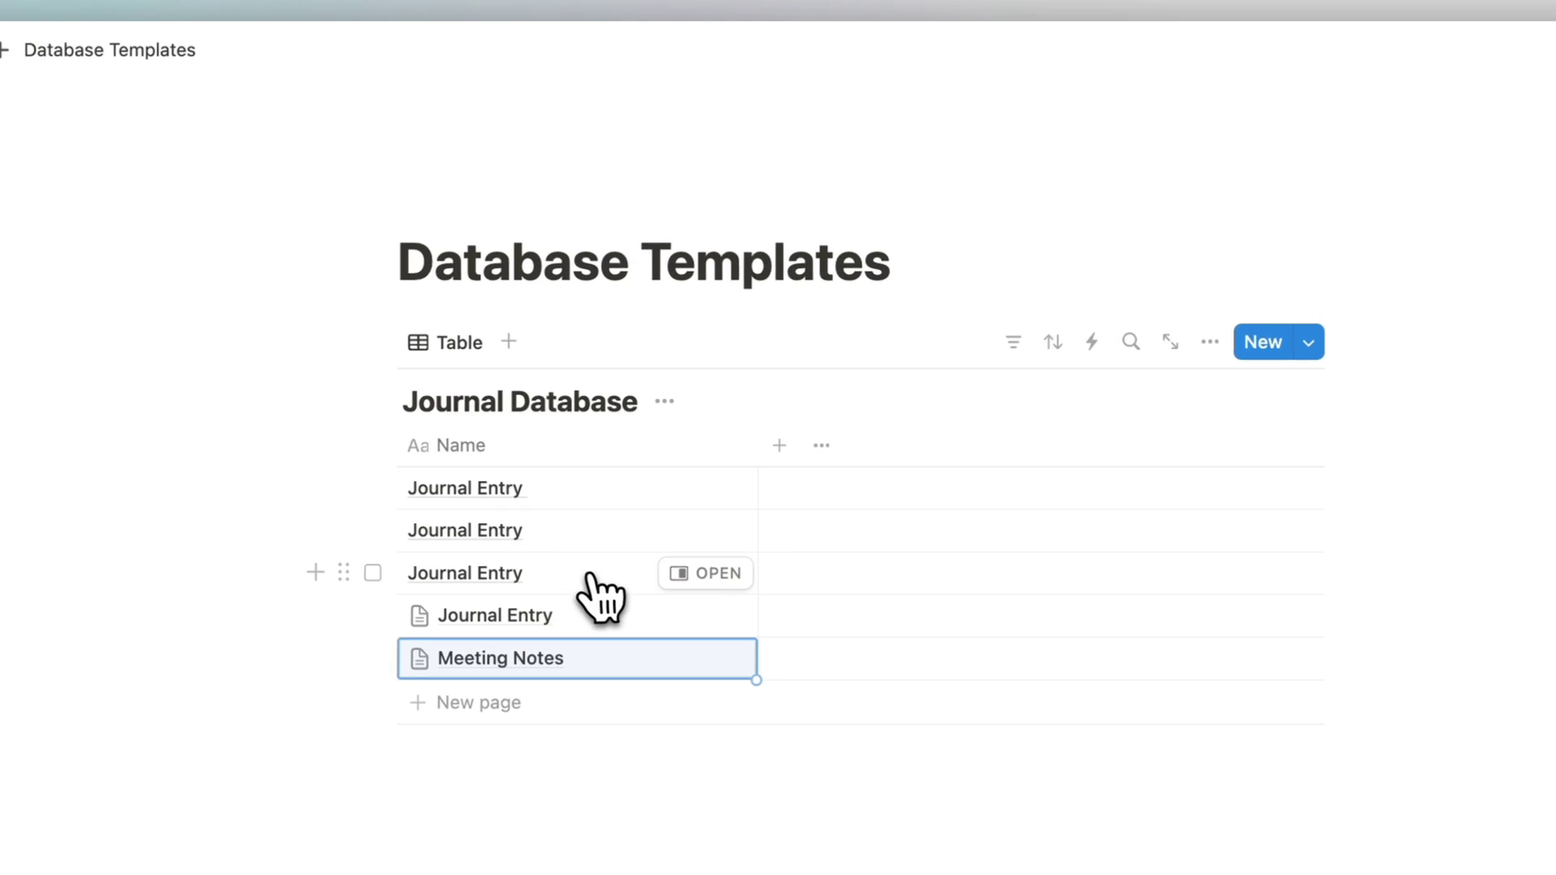
pyautogui.click(698, 573)
pyautogui.click(1090, 487)
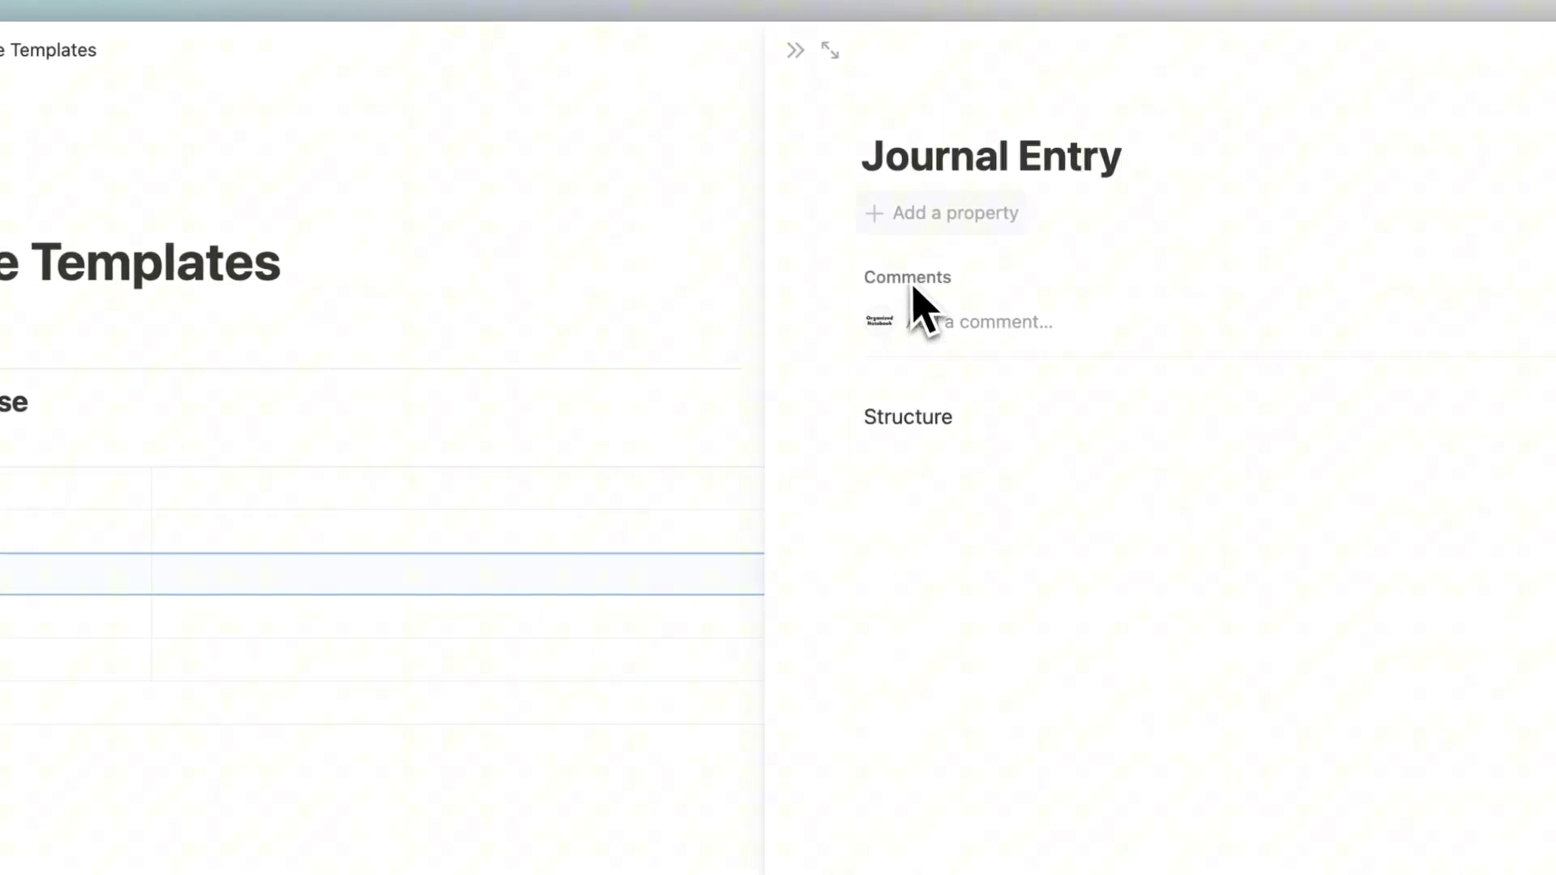
pyautogui.click(297, 63)
# Step: Add another entry as an empty page, then open the Meeting Notes template's options in the template list
pyautogui.click(462, 476)
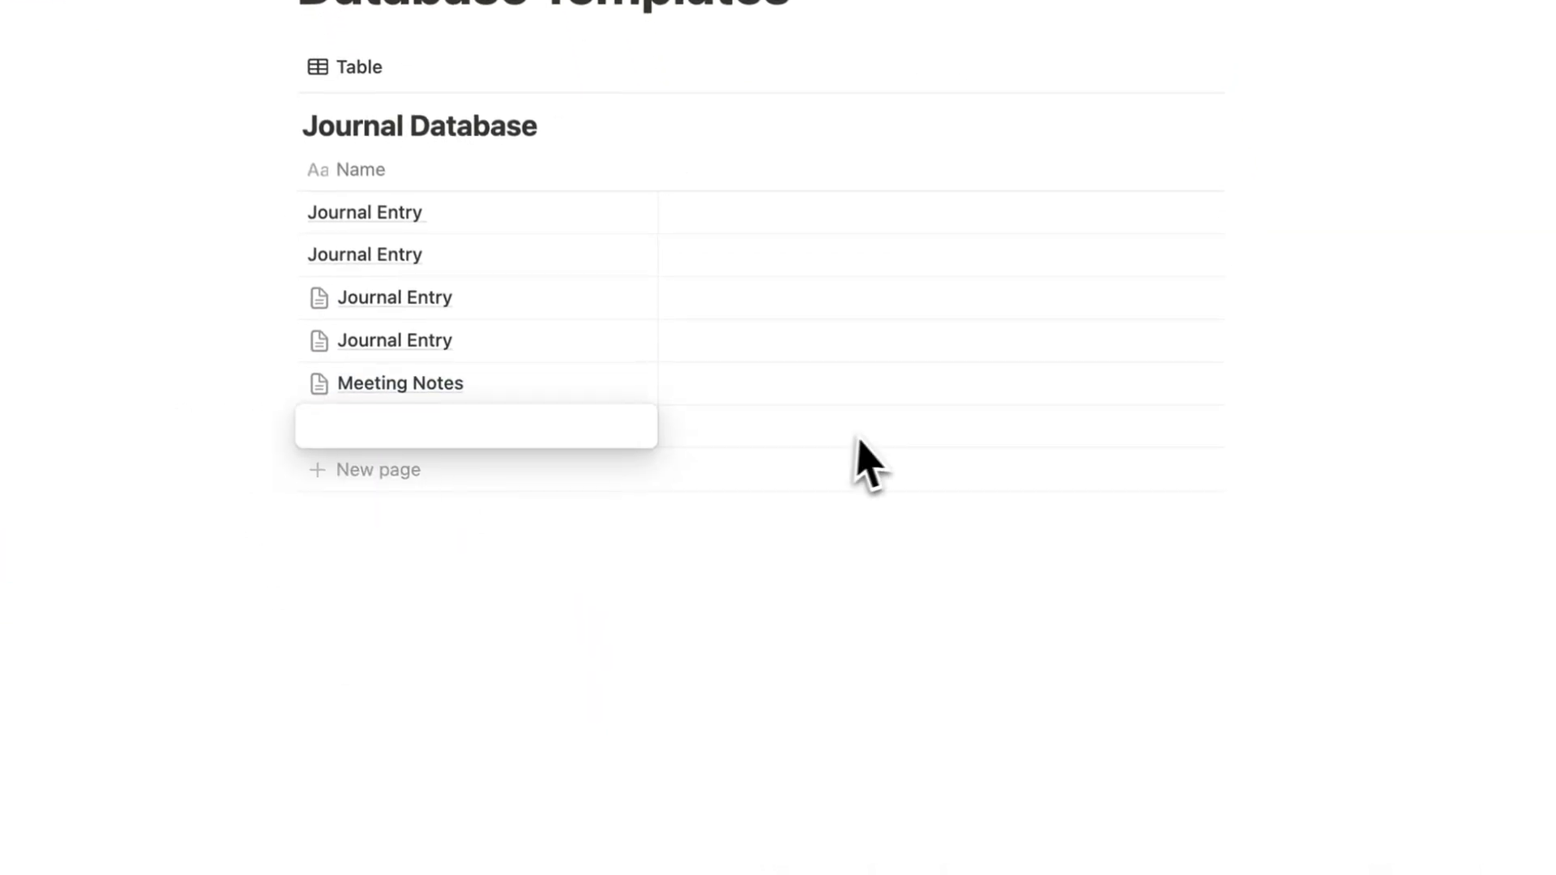
pyautogui.click(545, 535)
pyautogui.click(569, 444)
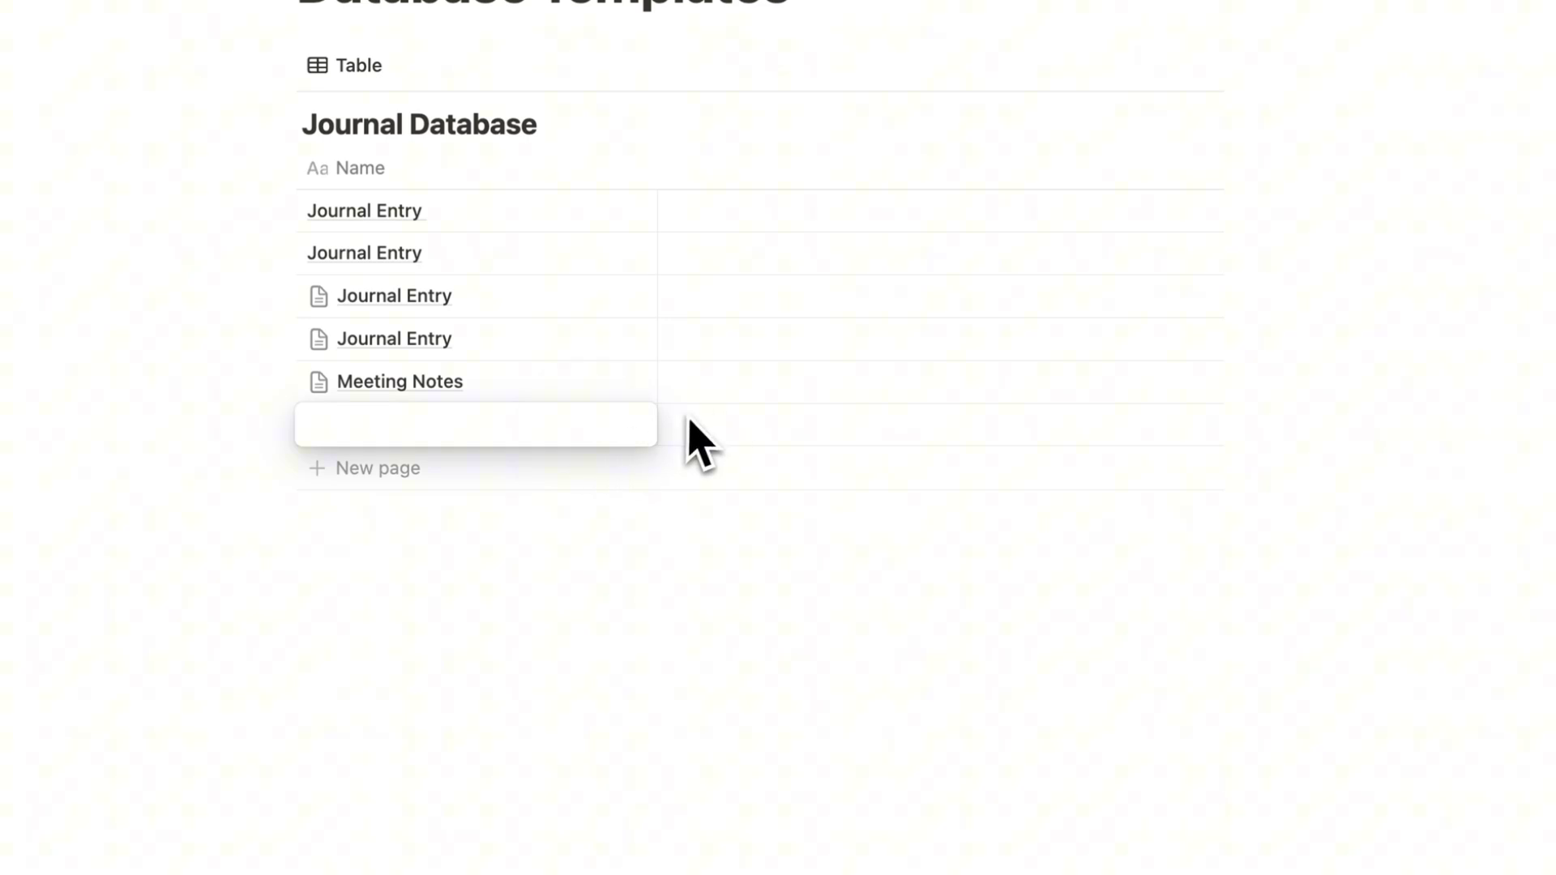
pyautogui.press('Escape')
pyautogui.click(620, 424)
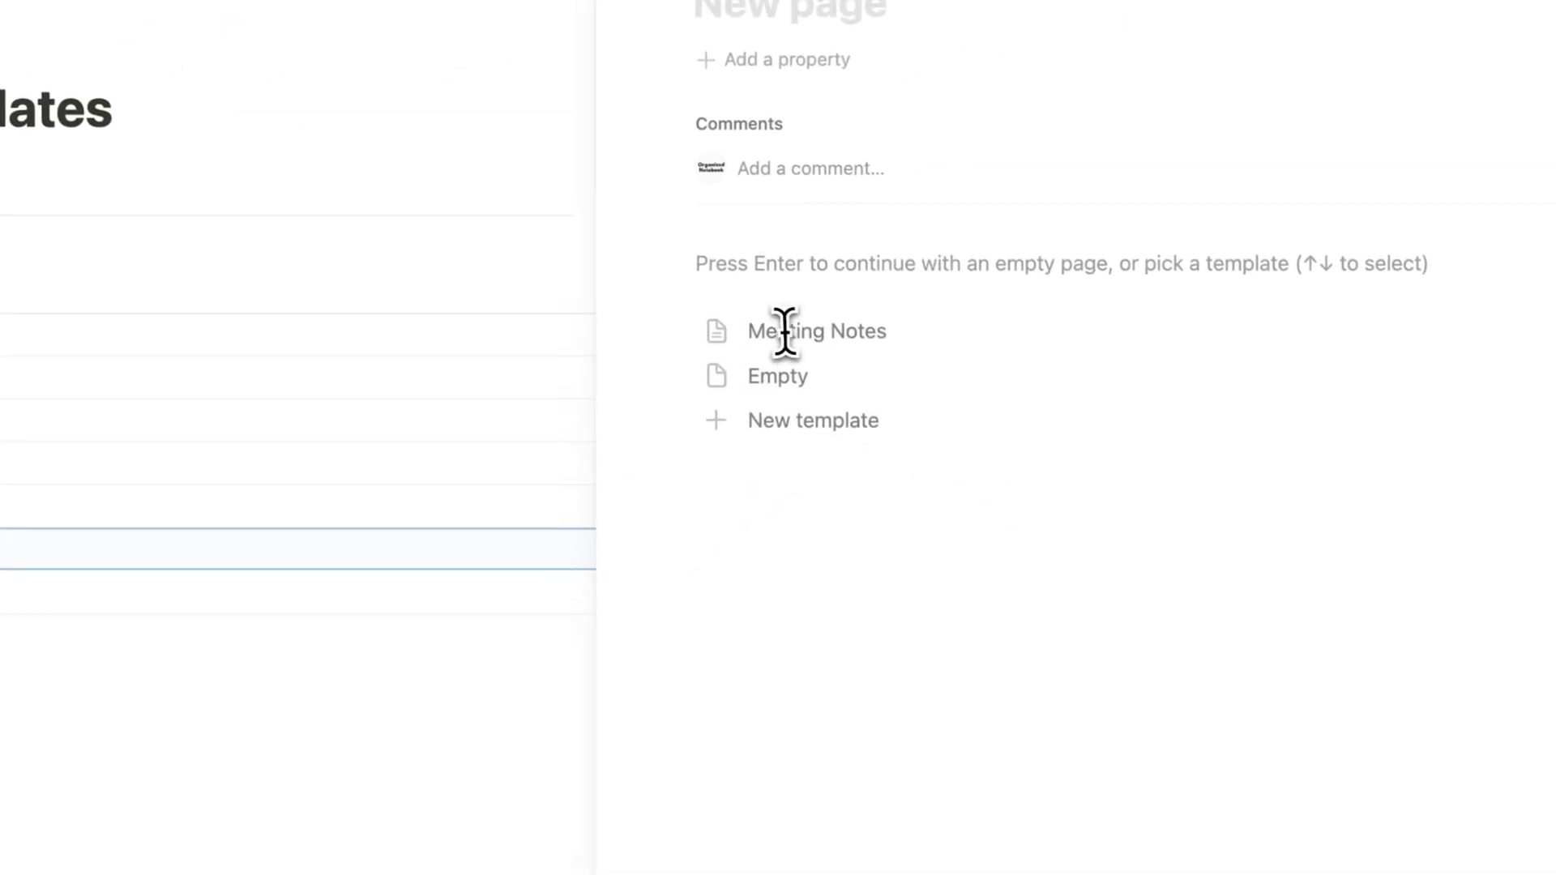
pyautogui.click(757, 267)
pyautogui.click(798, 55)
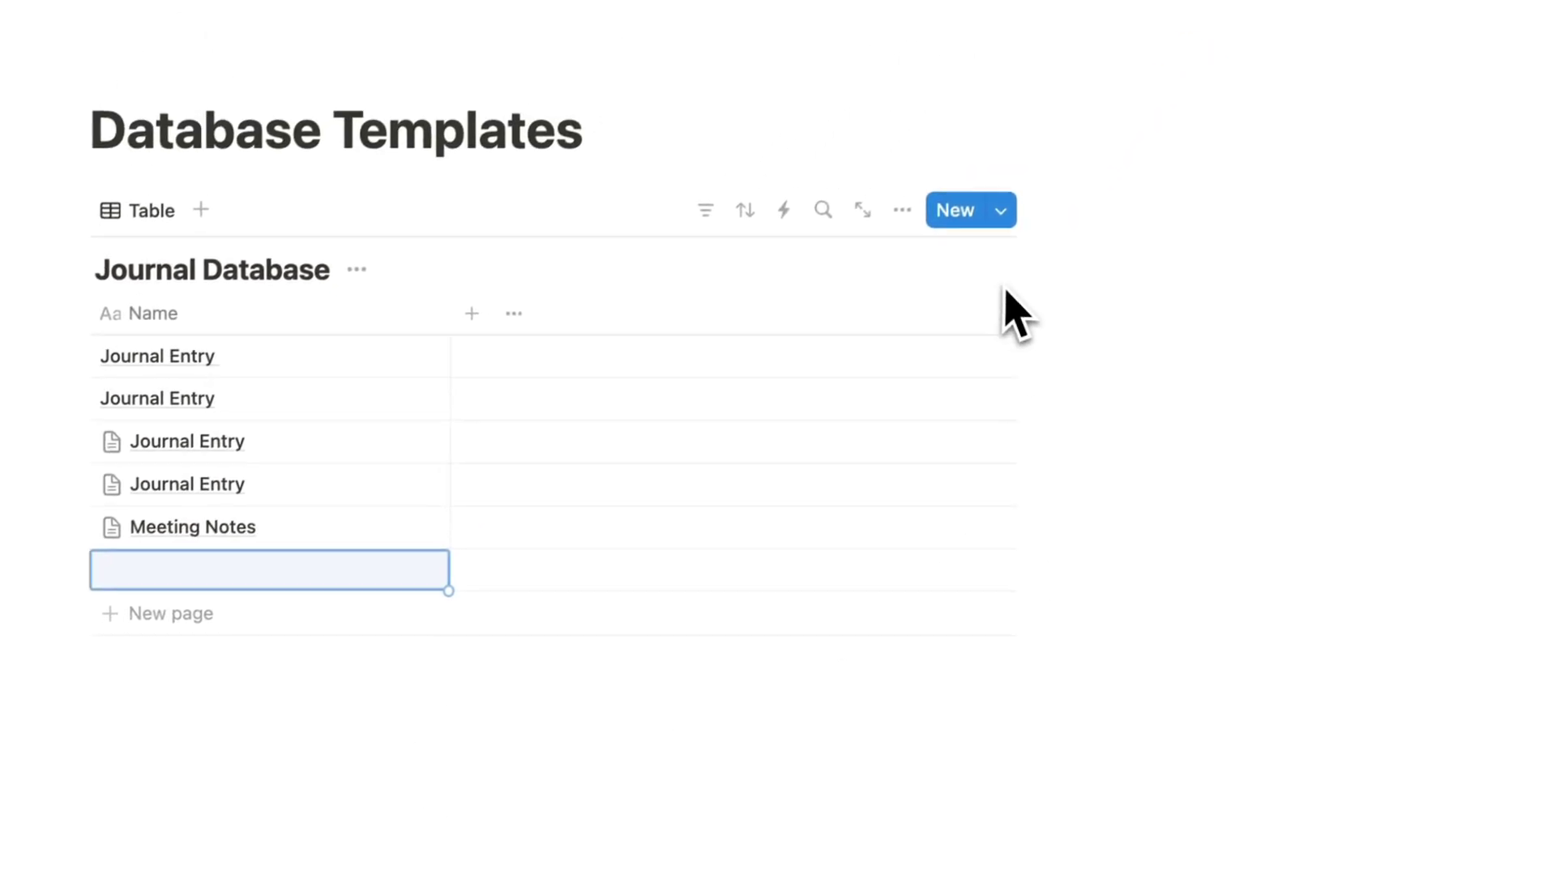
pyautogui.click(1001, 209)
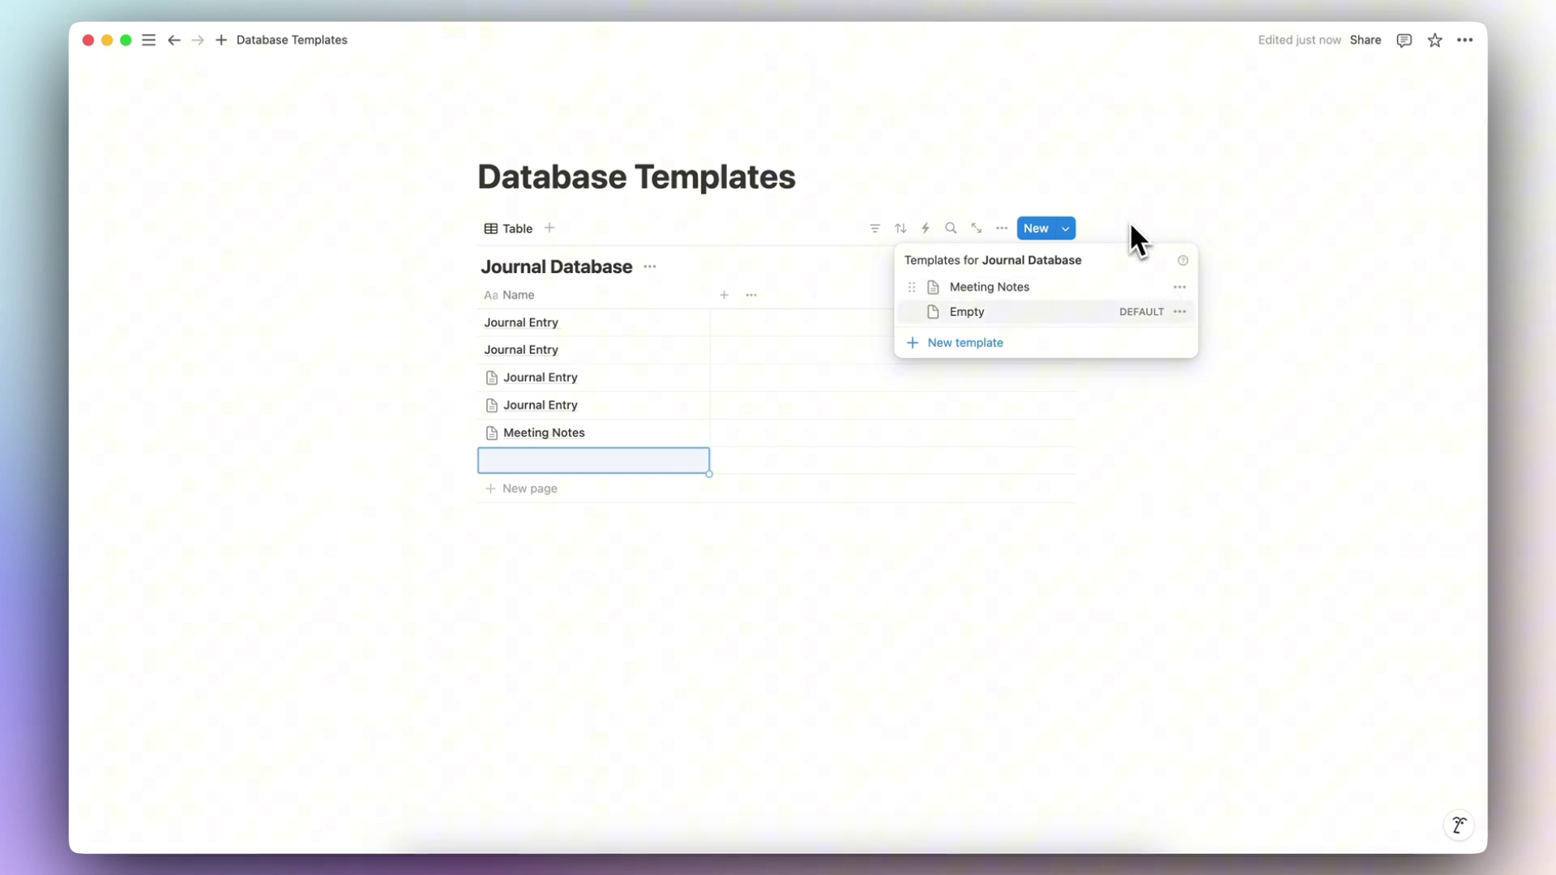
pyautogui.click(1180, 287)
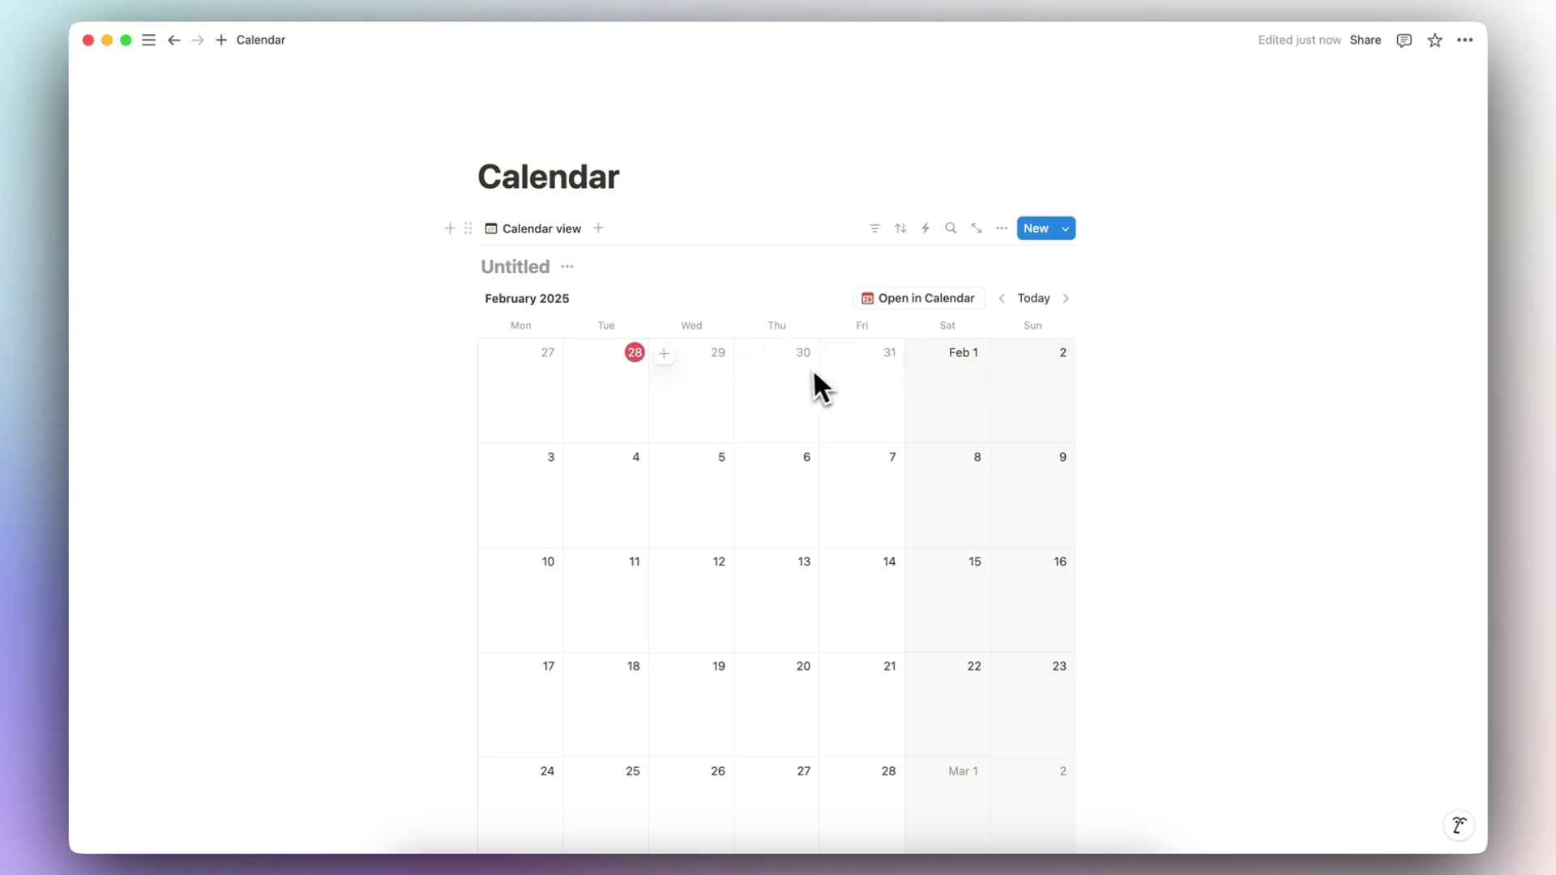
# Step: Add a 'Meeting up with friends' event on Wednesday, January 29
pyautogui.click(663, 354)
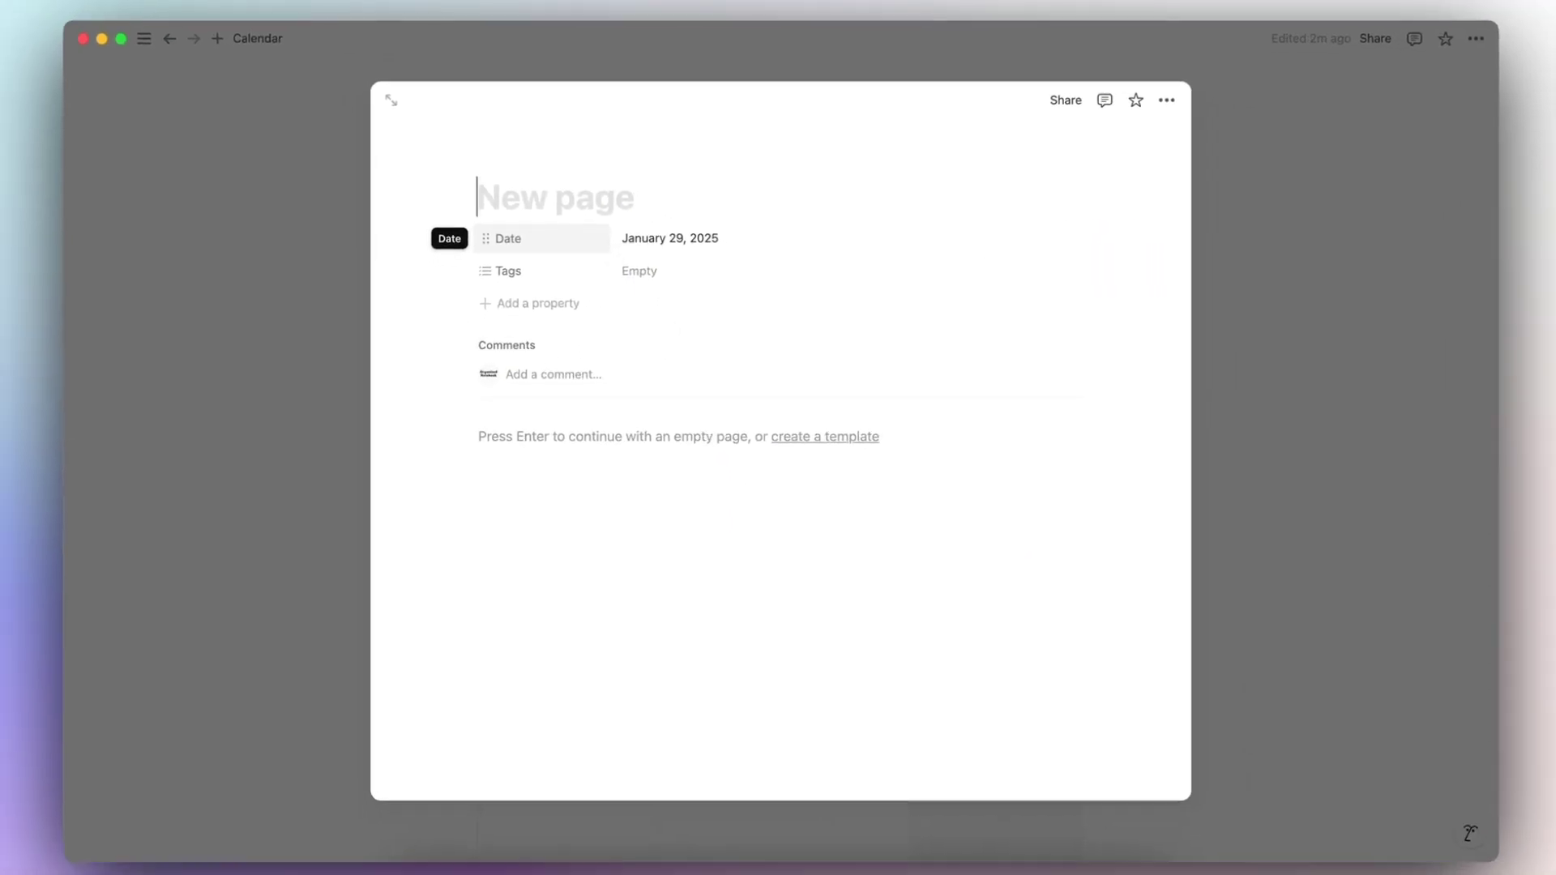
pyautogui.write('Meeting up withfrie')
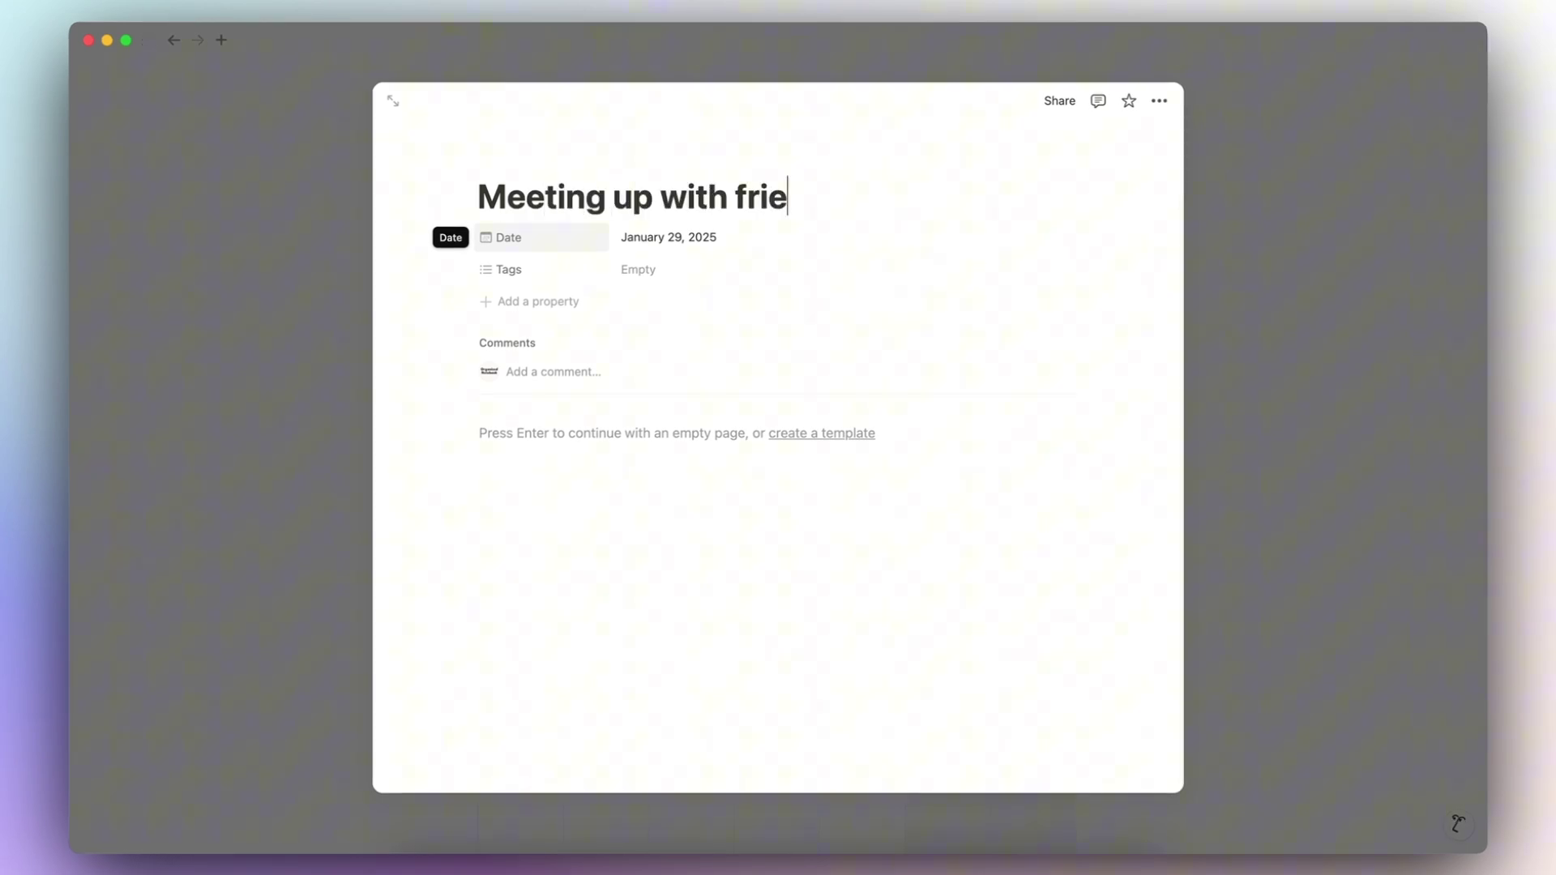
pyautogui.write('nds')
pyautogui.click(1242, 353)
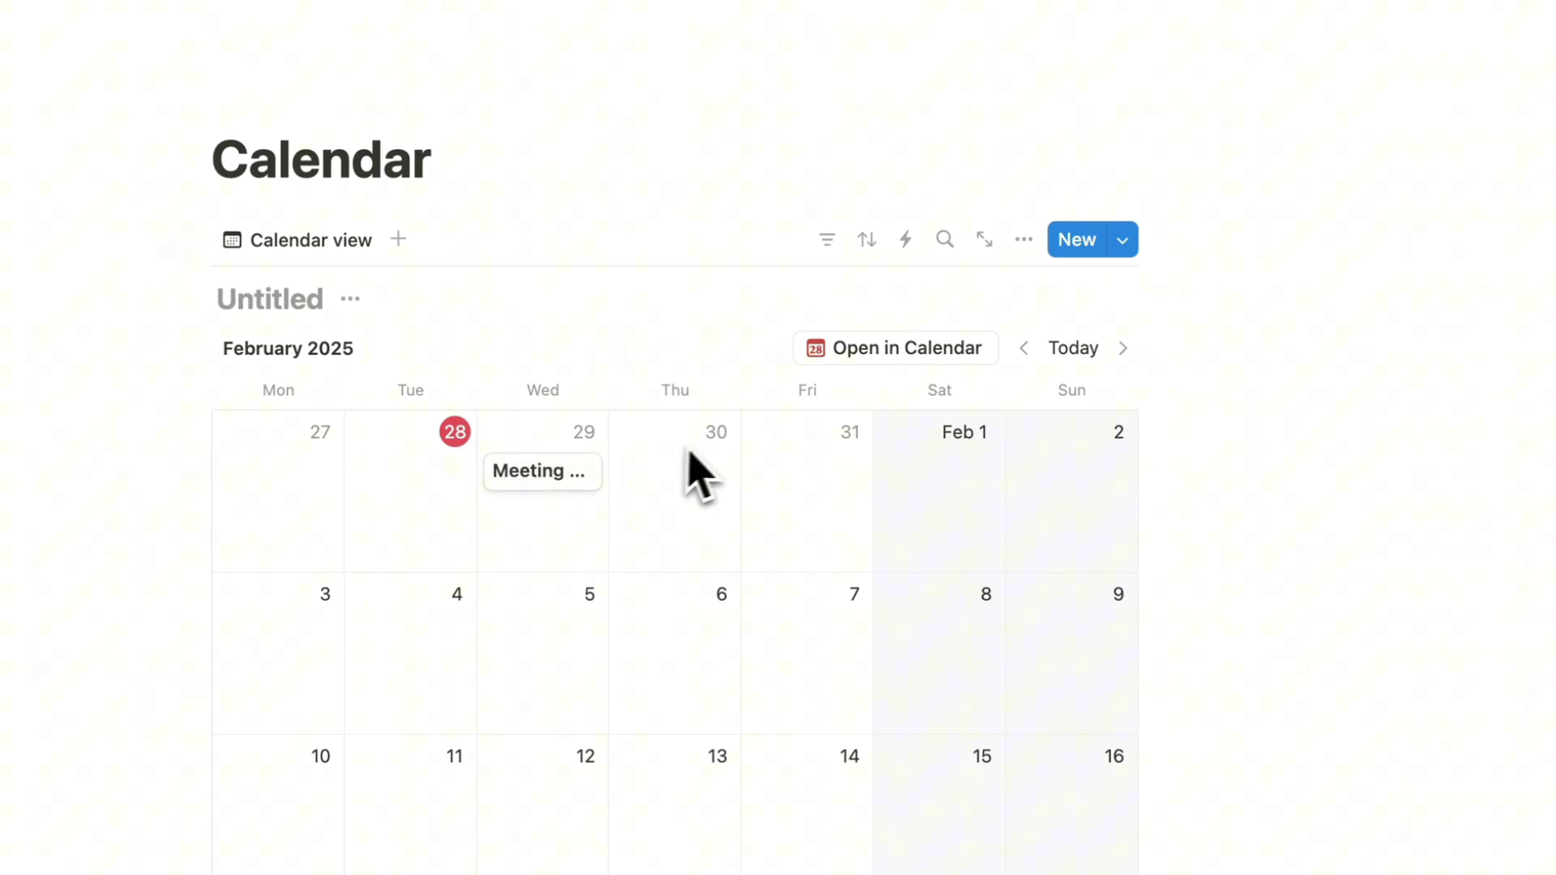
# Step: Turn on Wrap page titles in the calendar view's layout settings
pyautogui.click(1024, 242)
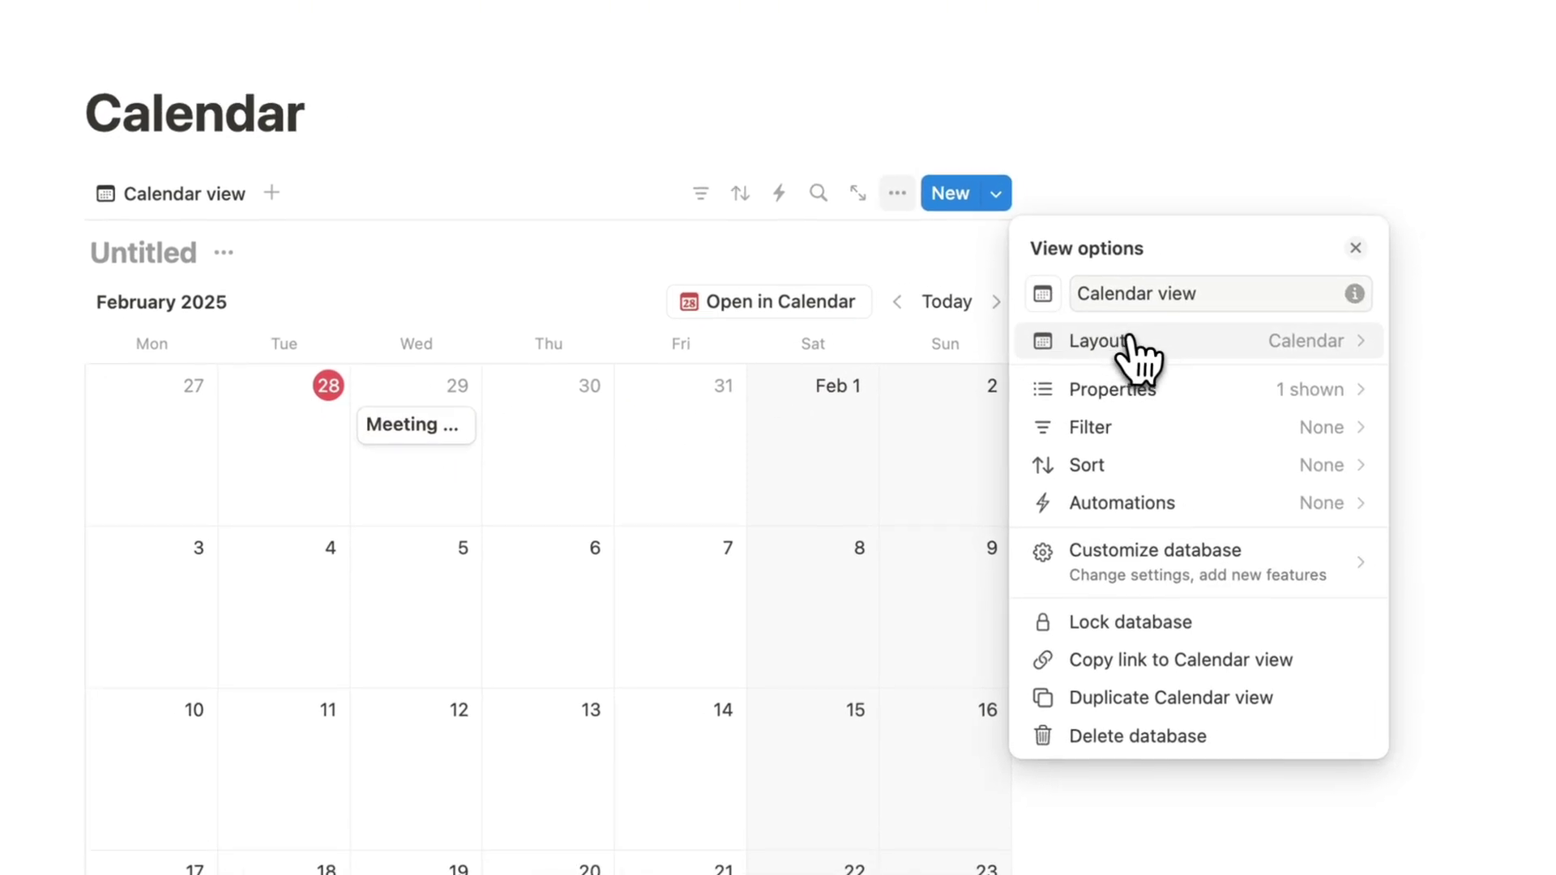
pyautogui.click(1248, 387)
pyautogui.click(1300, 504)
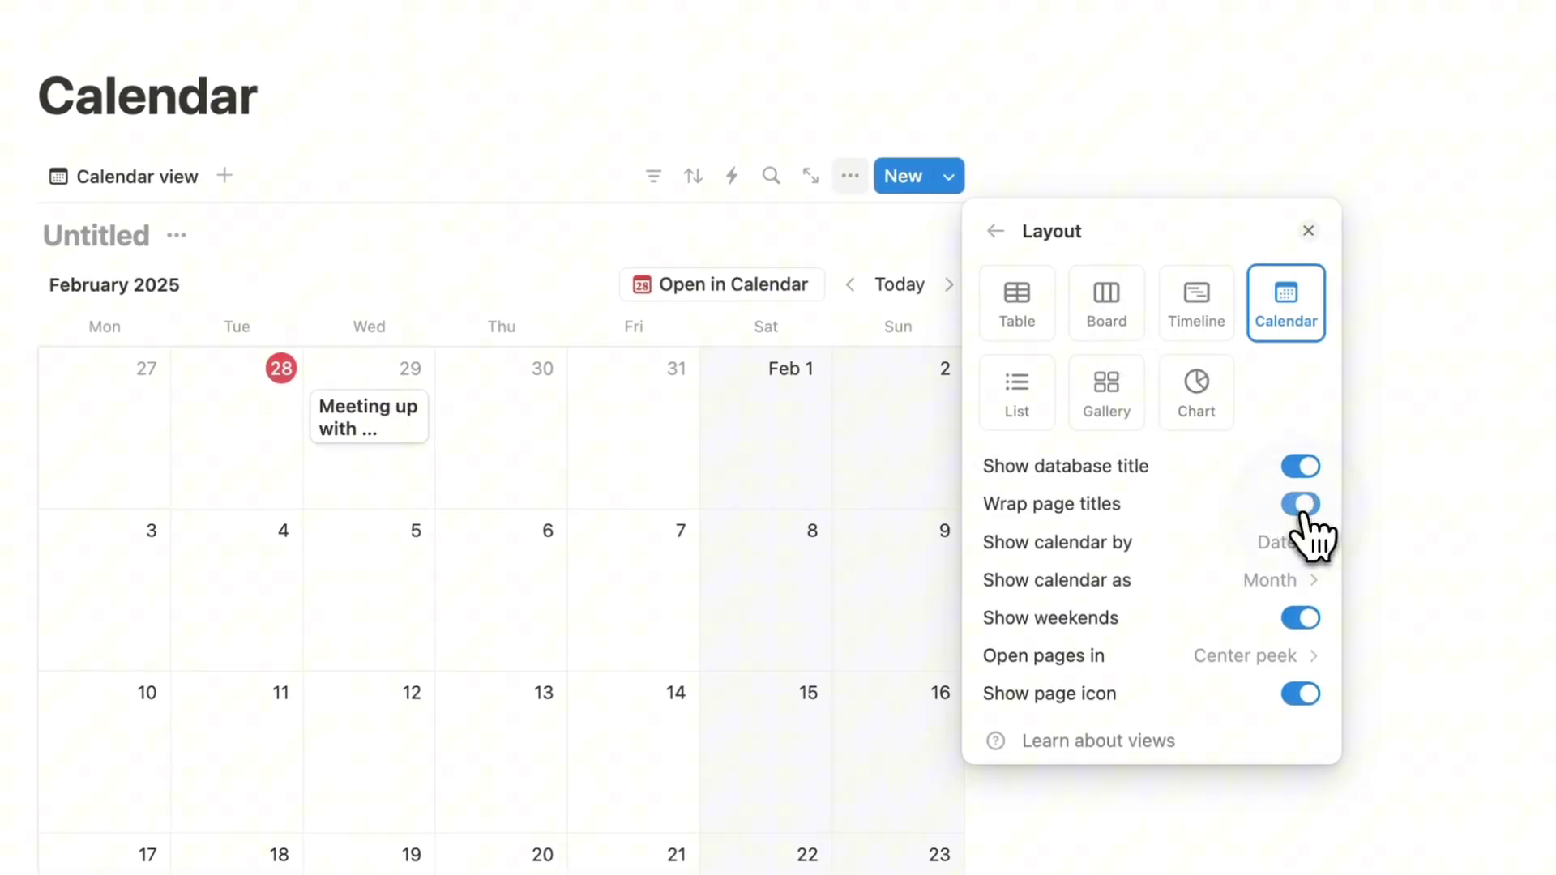
pyautogui.click(395, 454)
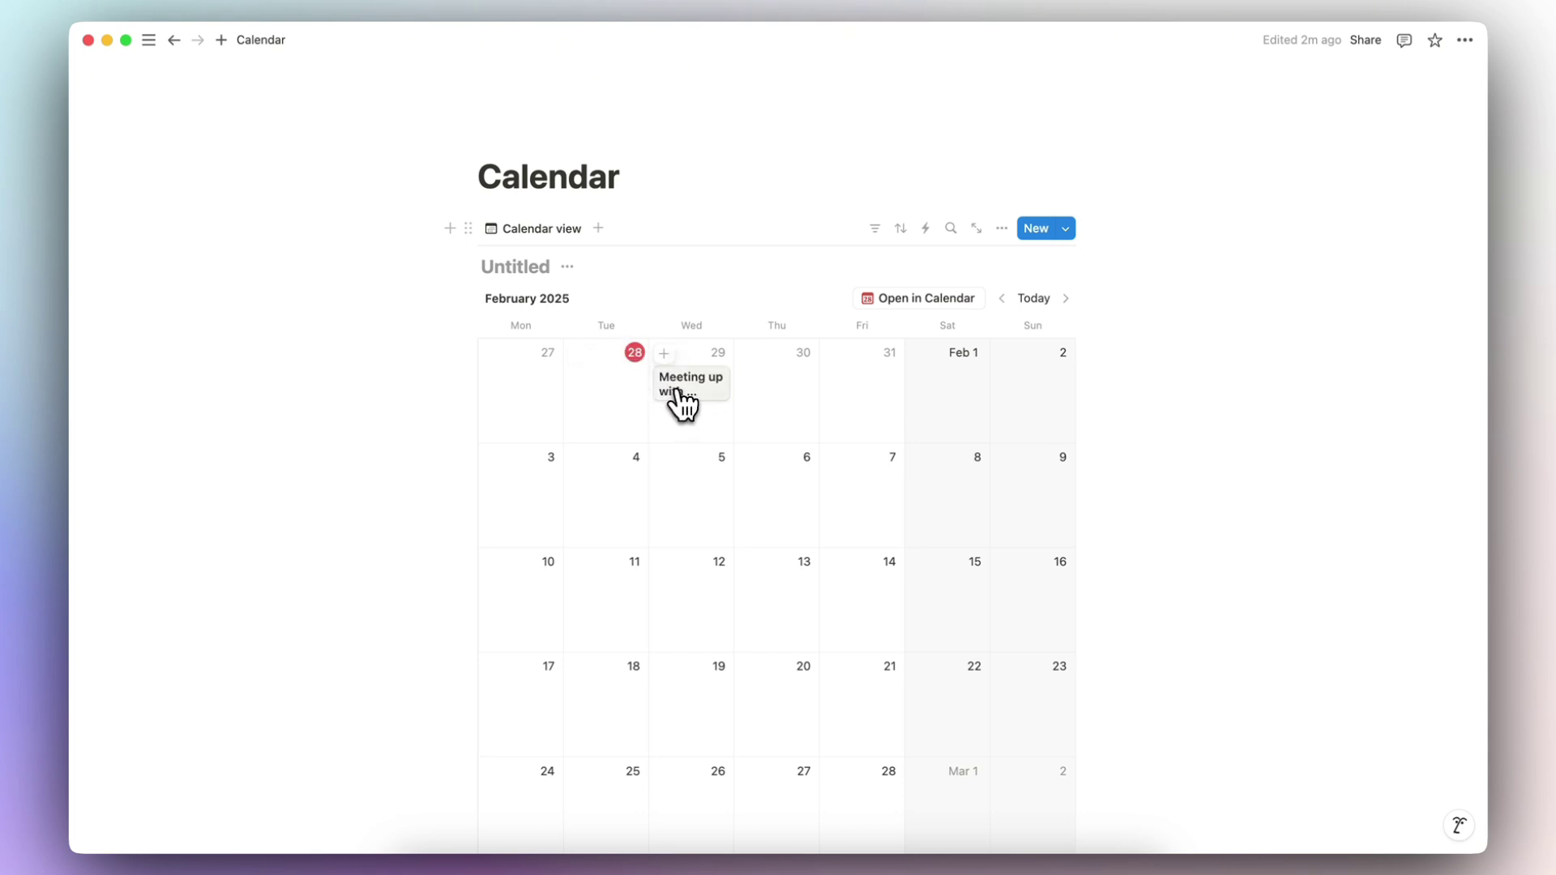
# Step: Change the Meeting up with friends event's date to October 11, 2024
pyautogui.click(694, 398)
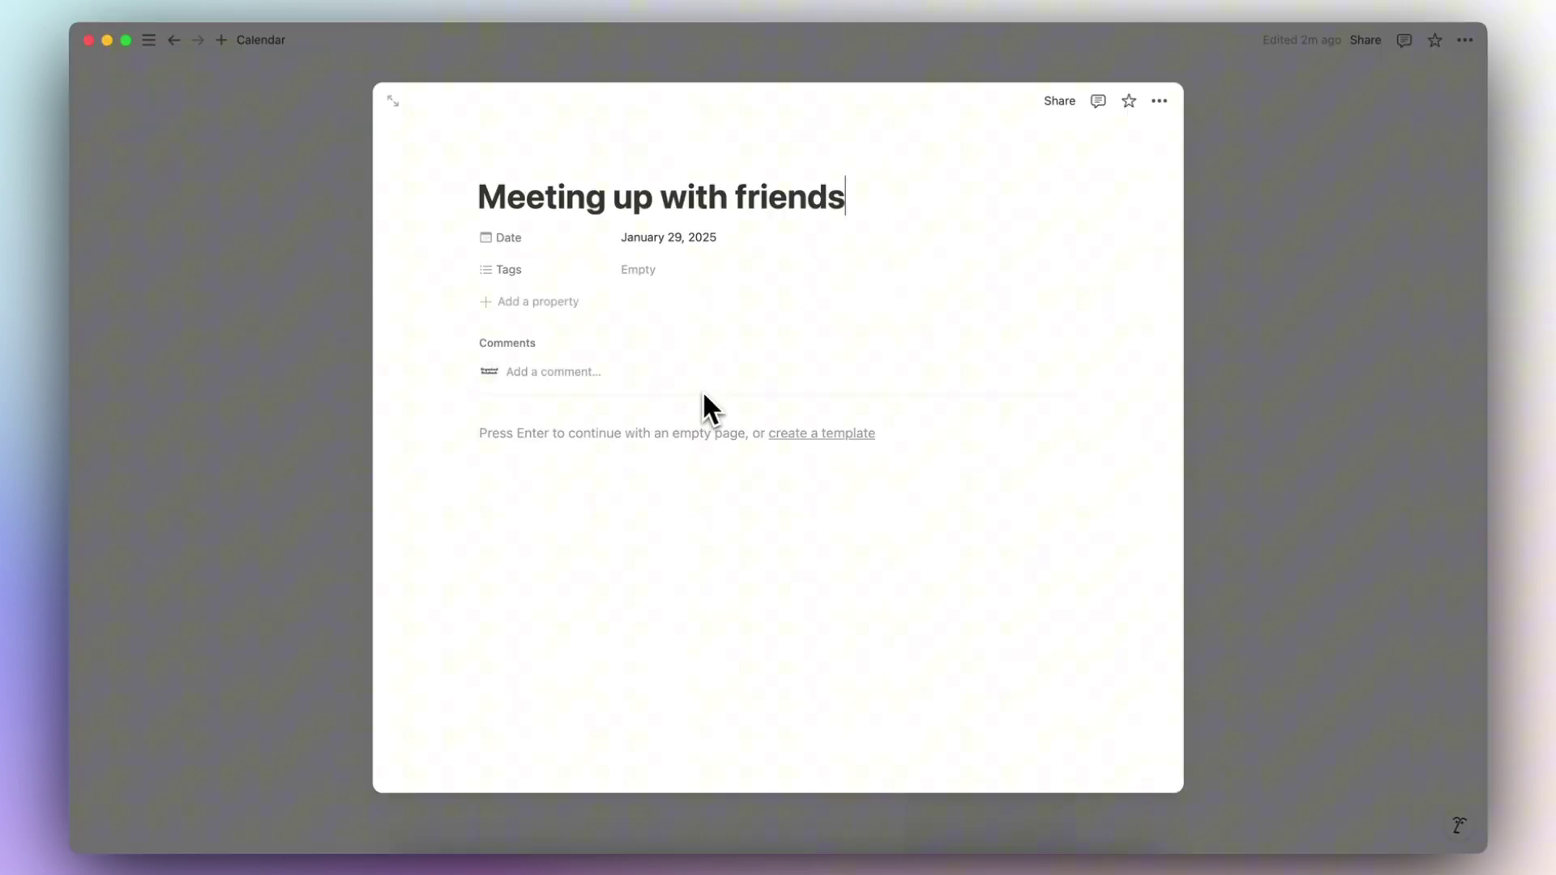
pyautogui.click(712, 241)
pyautogui.click(790, 307)
pyautogui.click(790, 308)
pyautogui.click(790, 307)
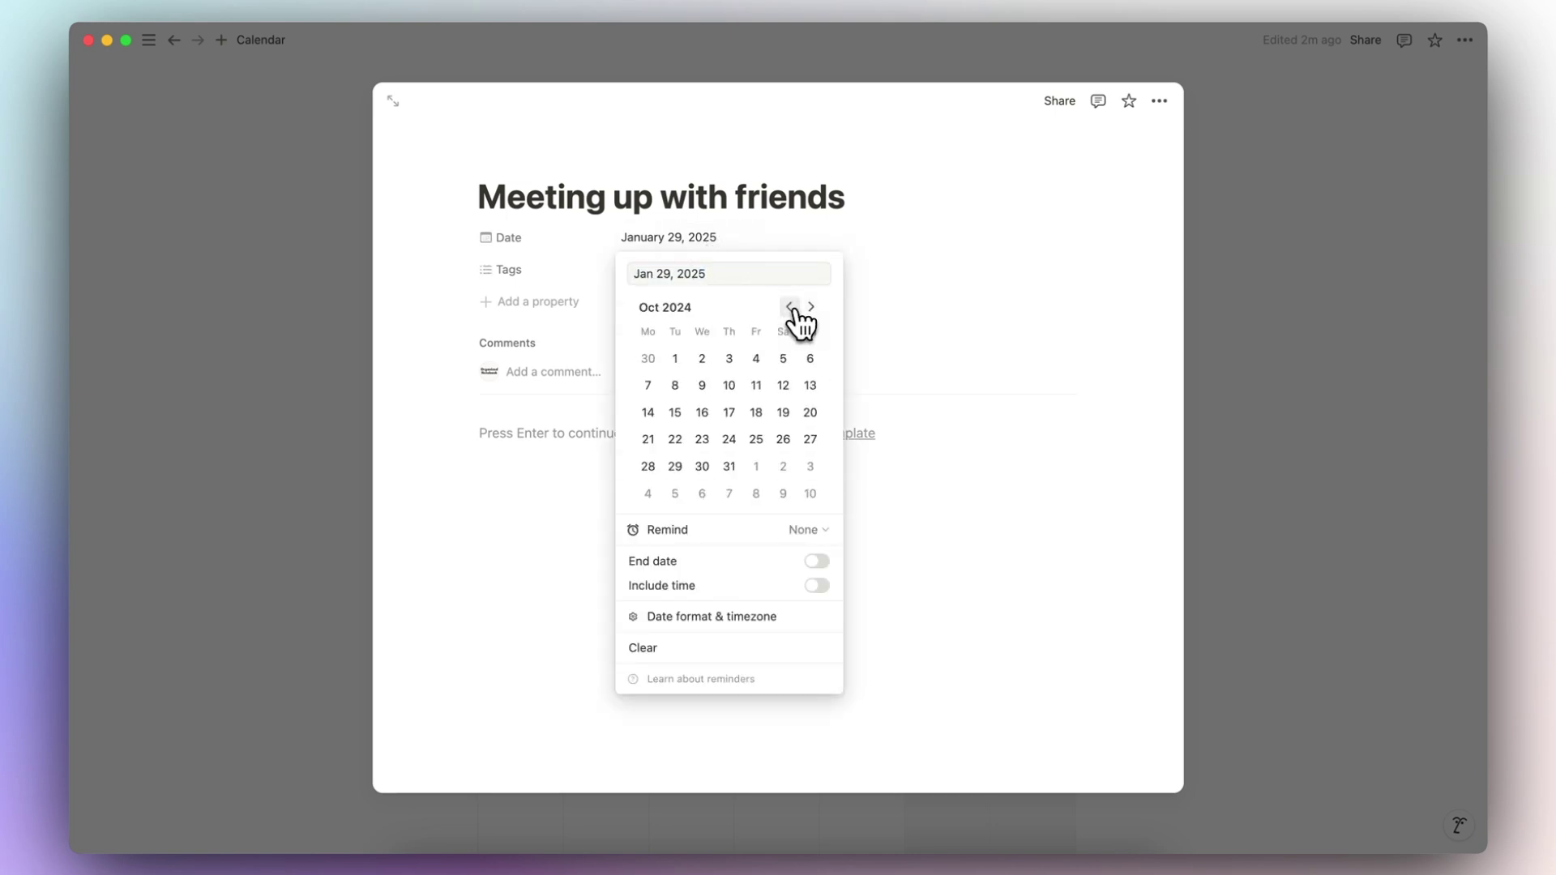
pyautogui.click(756, 387)
pyautogui.click(1240, 365)
pyautogui.click(1275, 365)
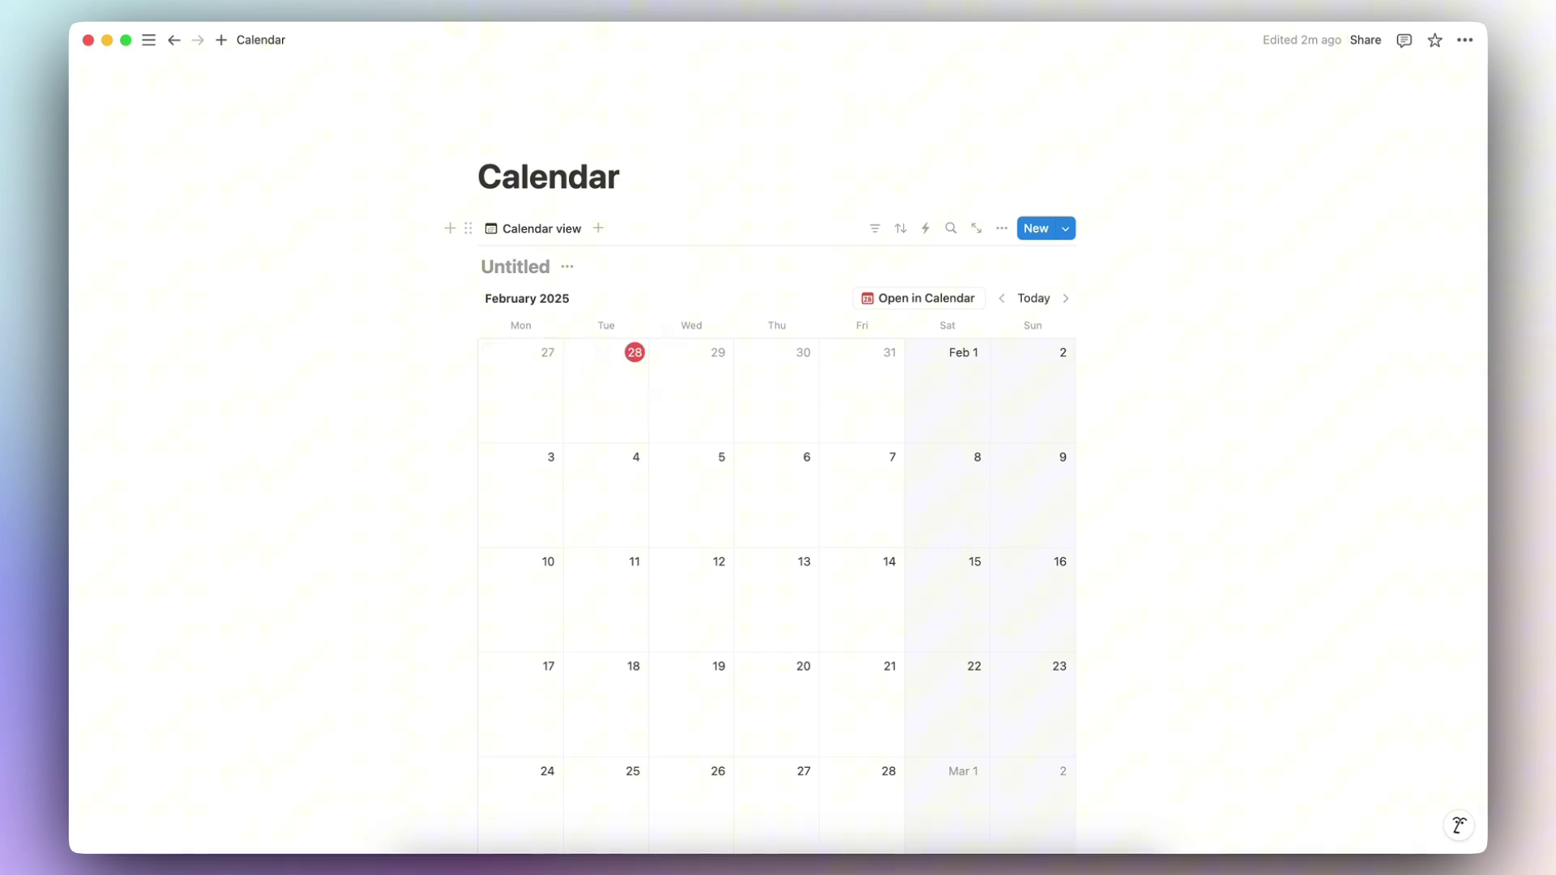
# Step: Check the 'Show calendar as' month/week options in the view's layout settings
pyautogui.click(1002, 228)
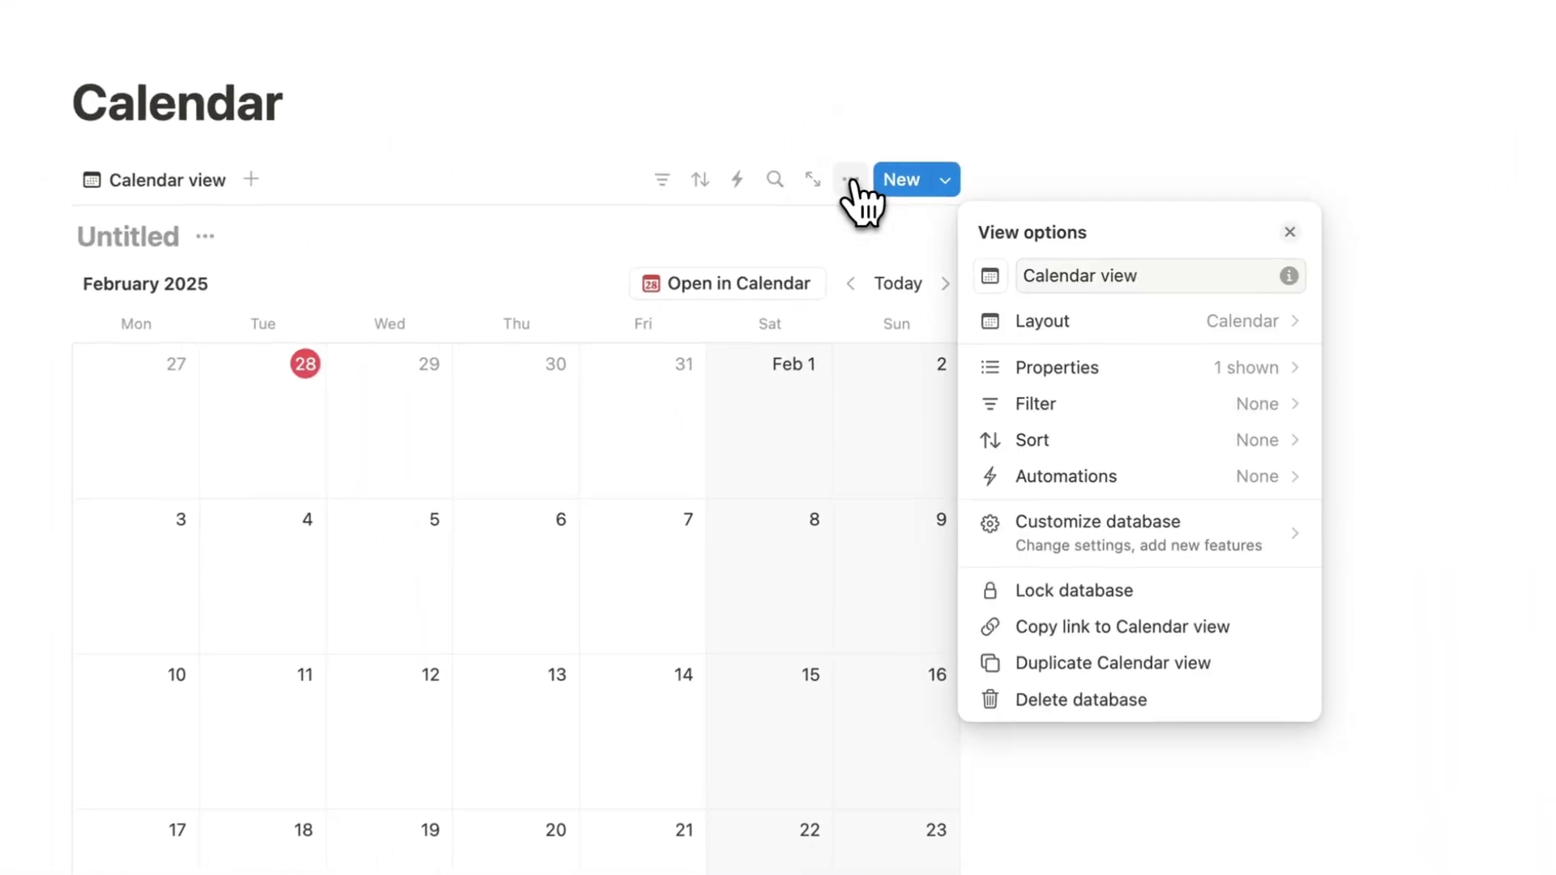
pyautogui.click(1101, 328)
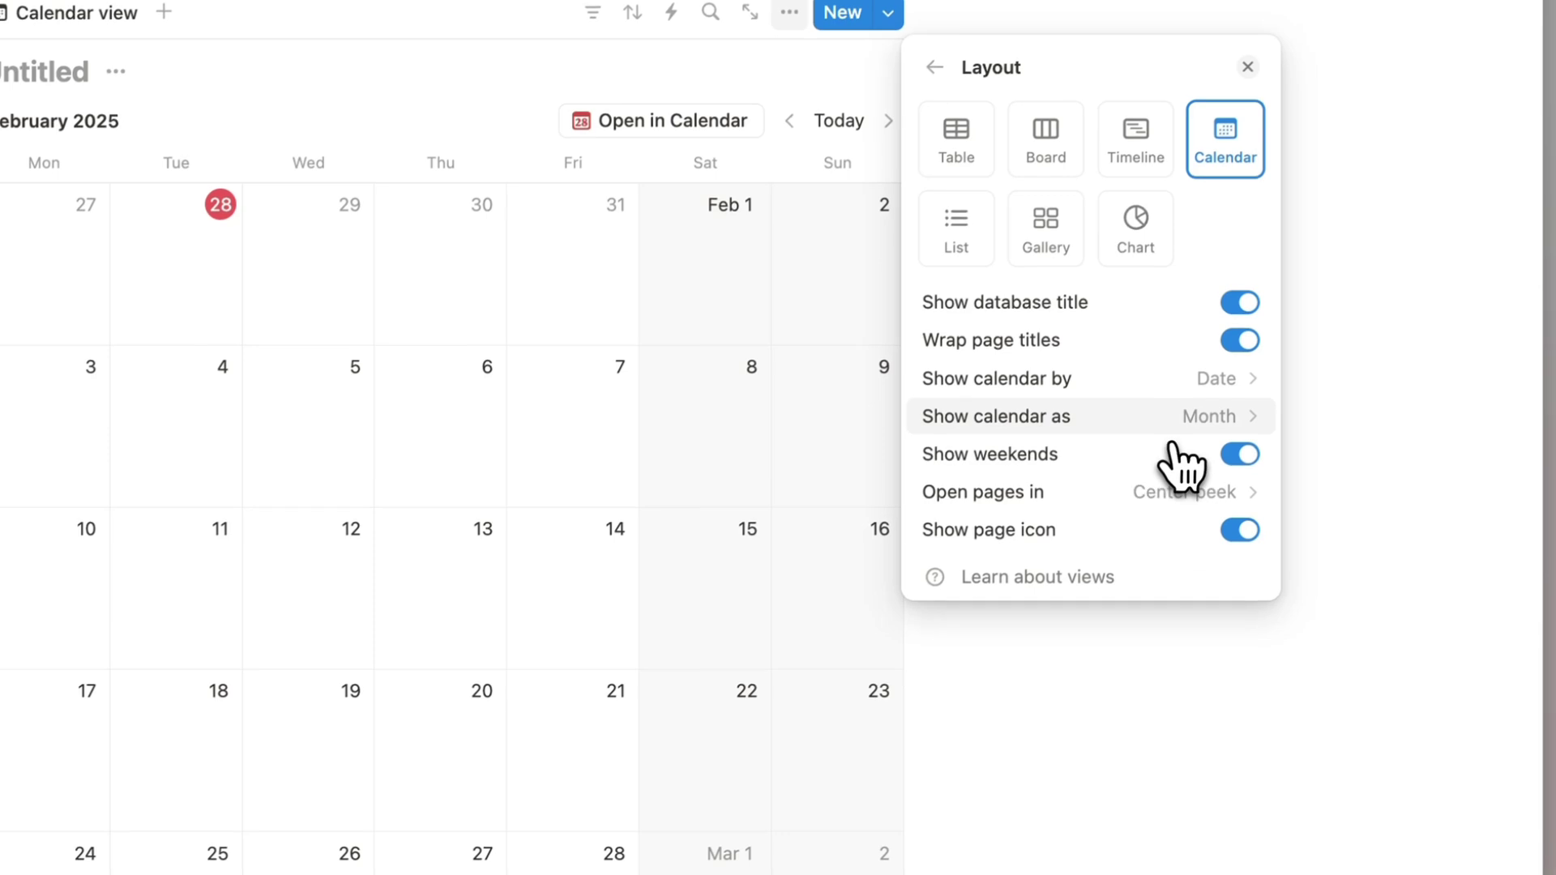
pyautogui.click(1192, 430)
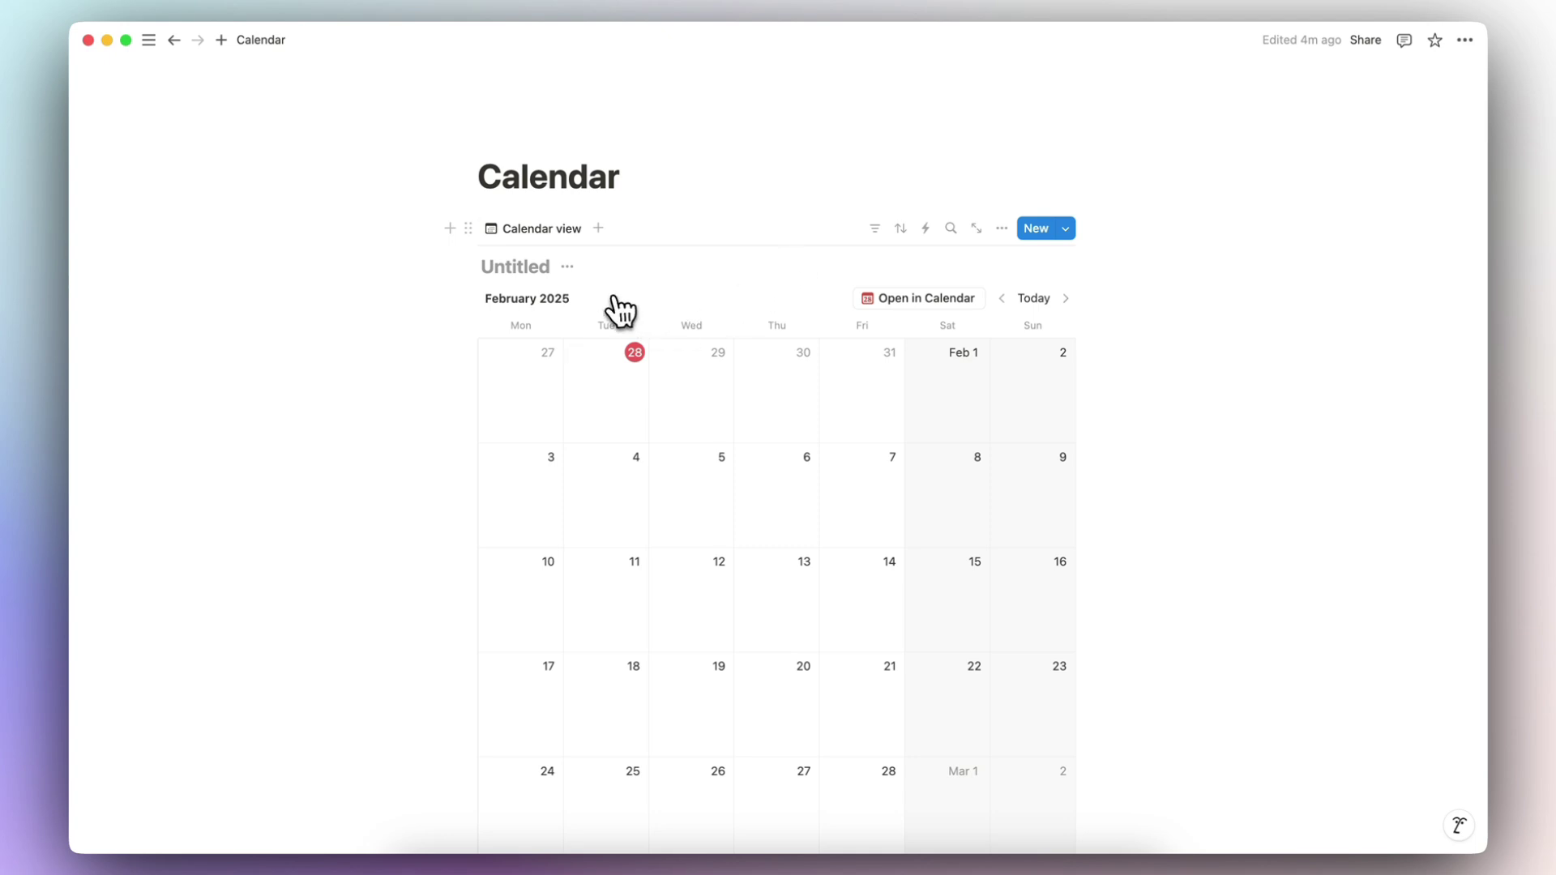
# Step: Switch the view layout to Timeline and list its available time scales
pyautogui.click(1002, 228)
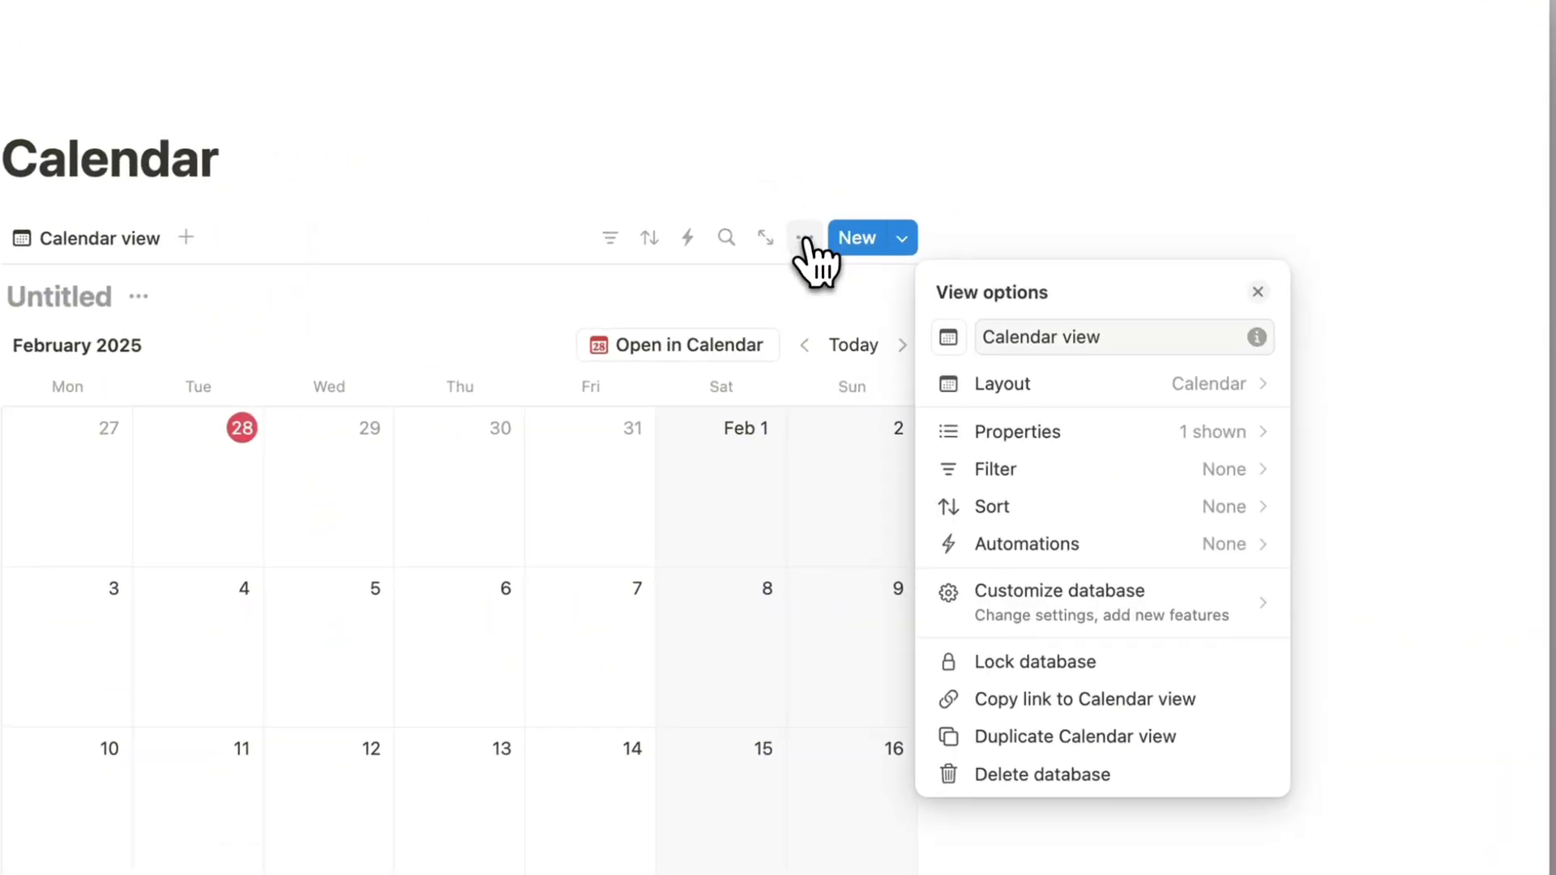
pyautogui.click(998, 380)
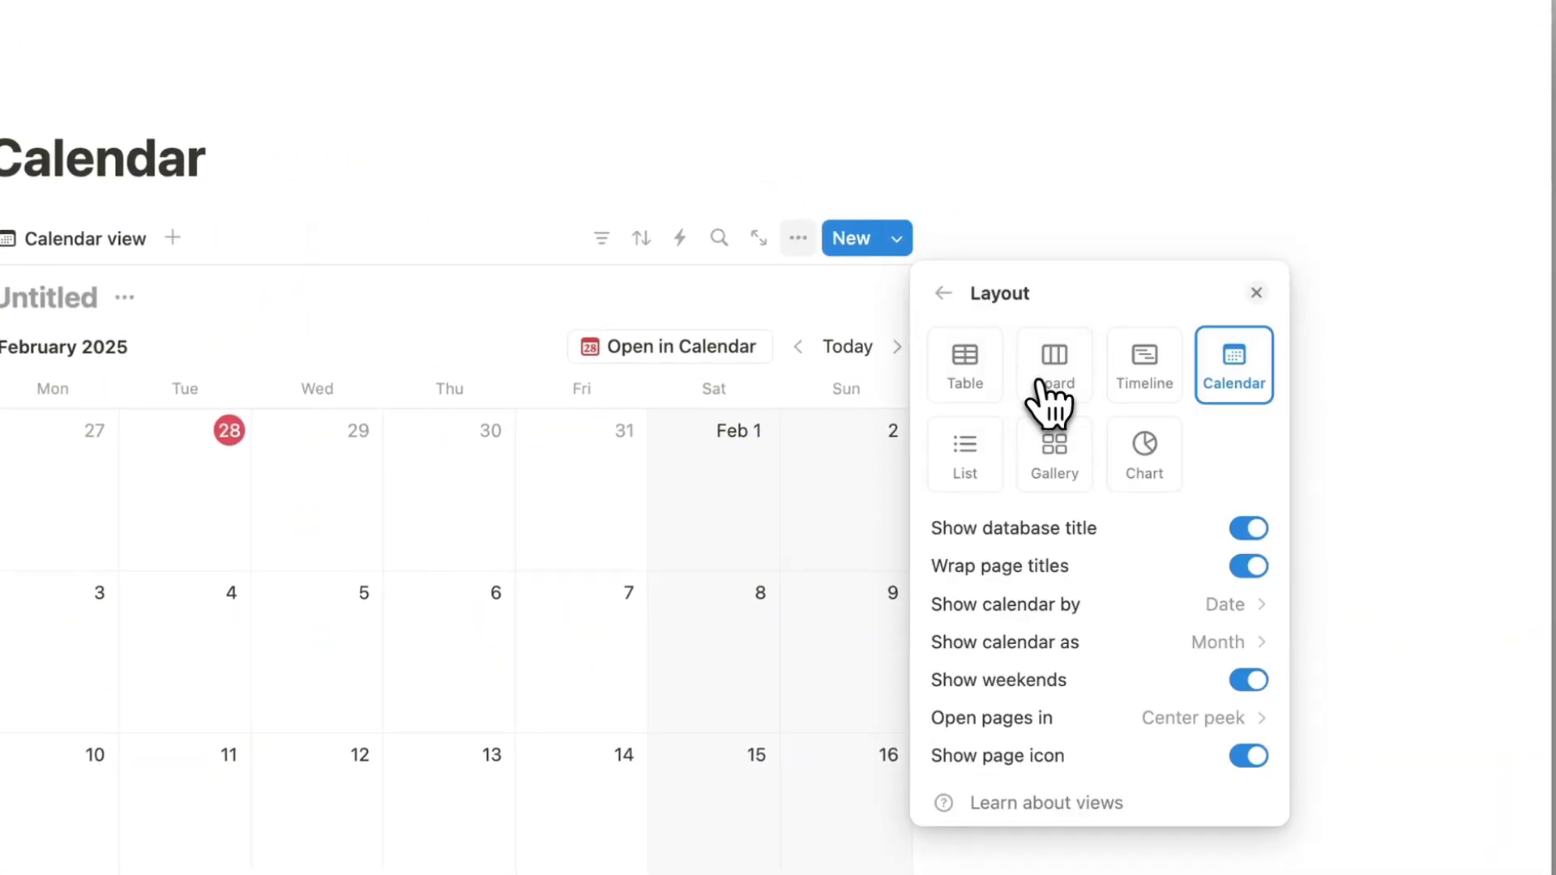
pyautogui.click(1151, 381)
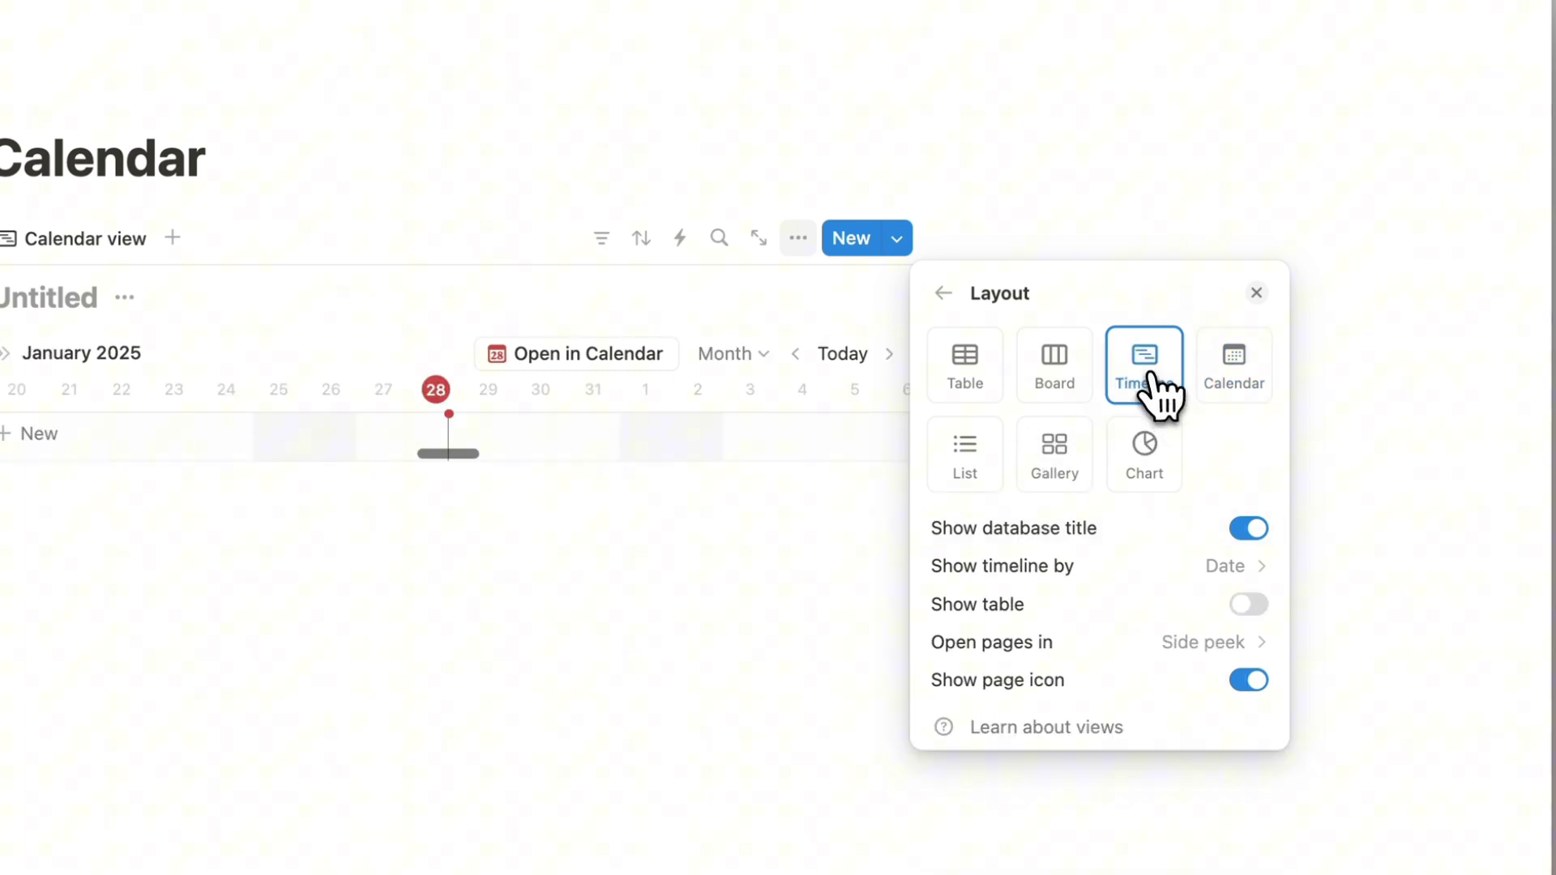
pyautogui.click(1256, 293)
pyautogui.click(758, 355)
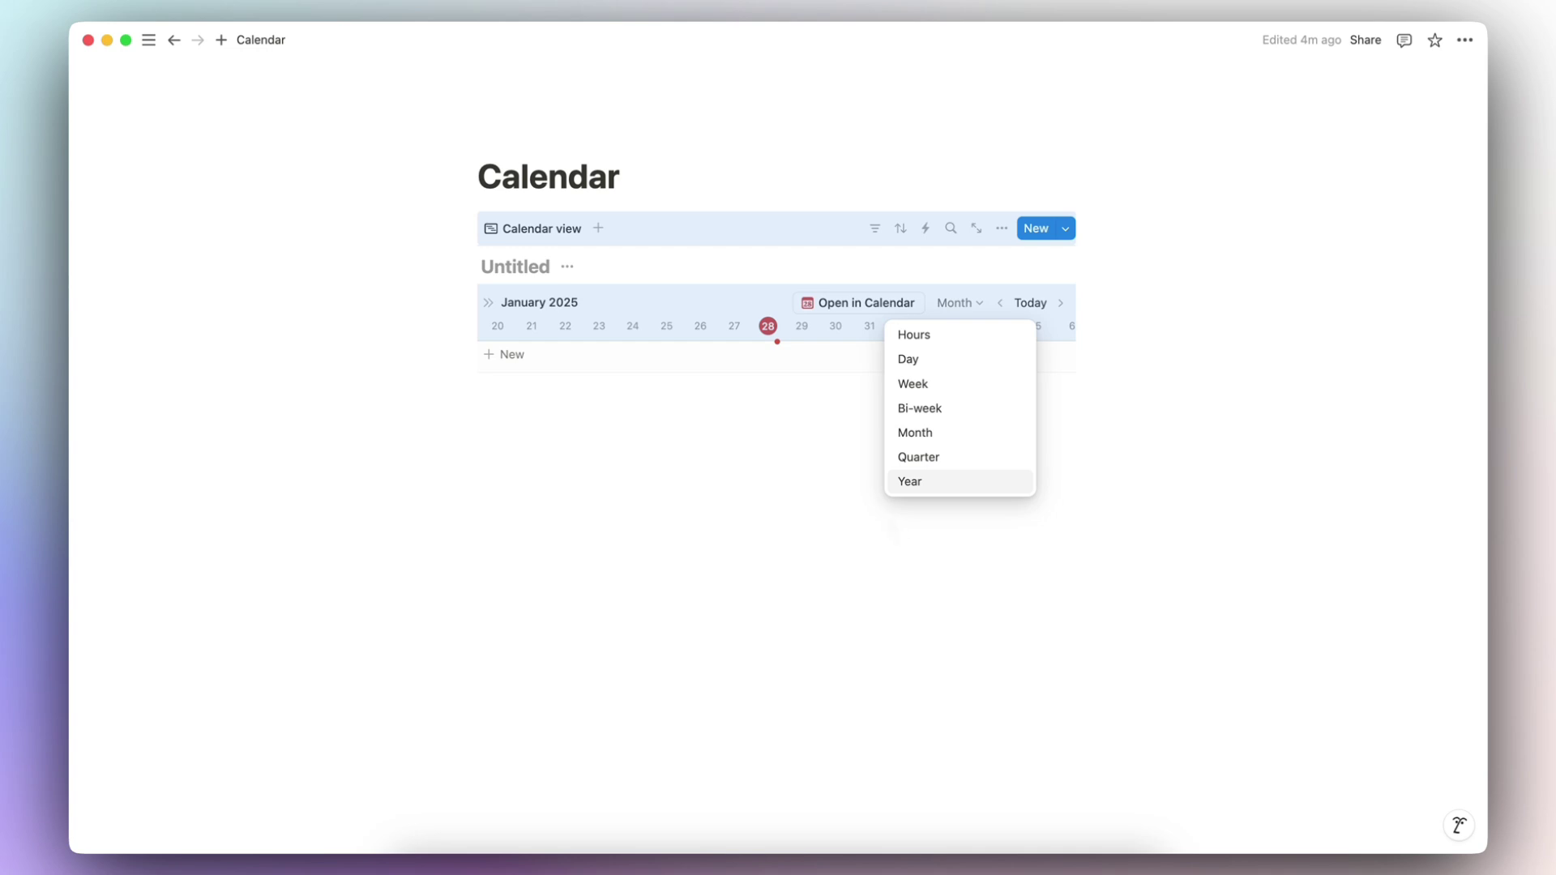
# Step: Close the time scale list and navigate from the Calendar page to the workspace Home page
pyautogui.click(845, 414)
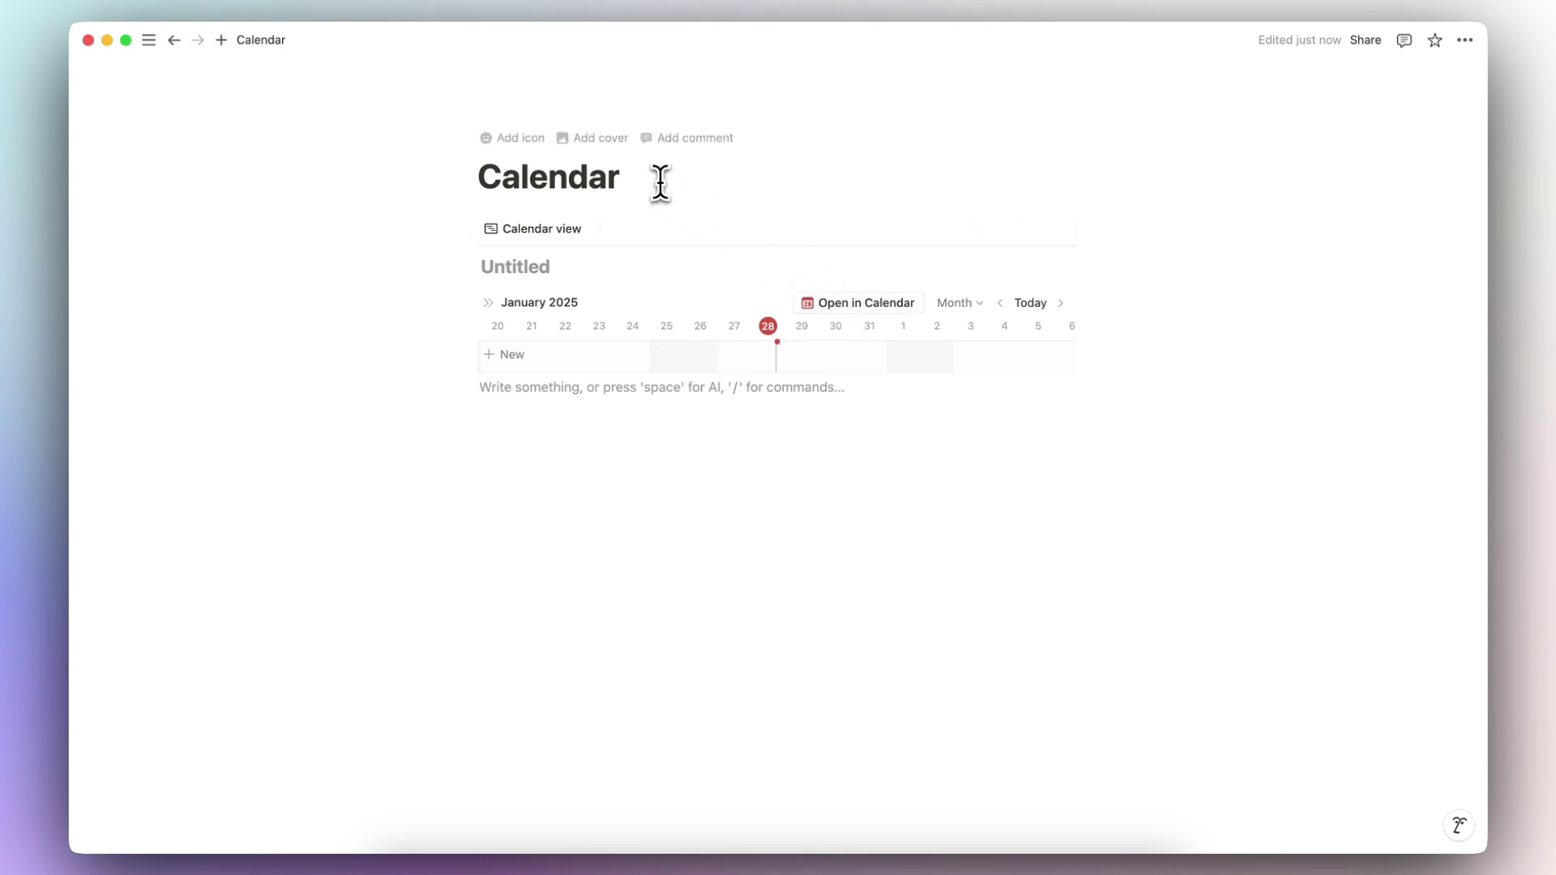
pyautogui.click(618, 179)
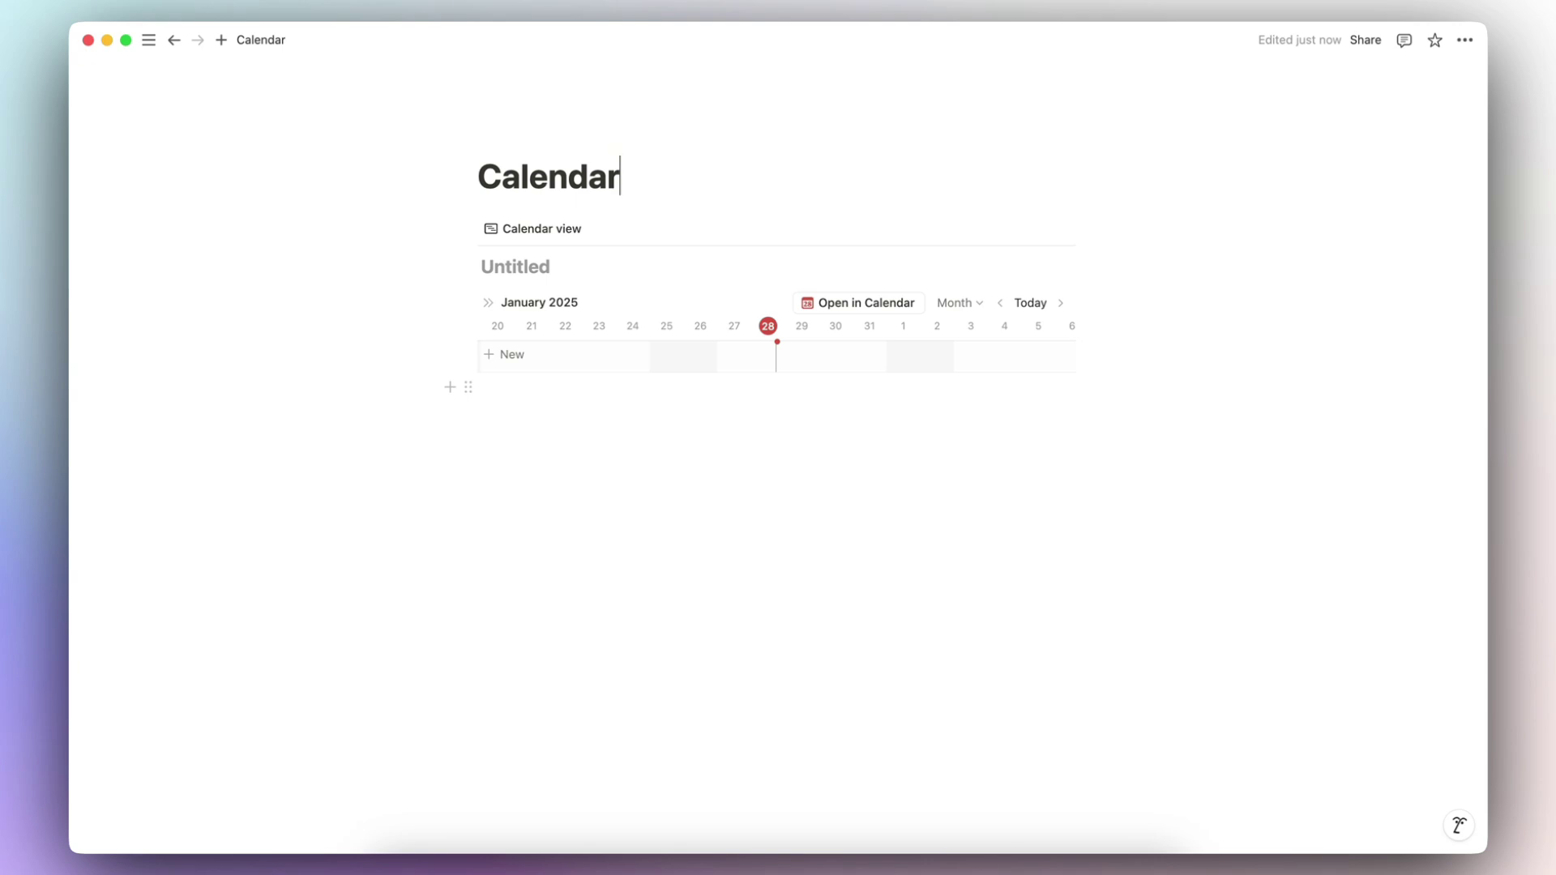
pyautogui.moveTo(149, 40)
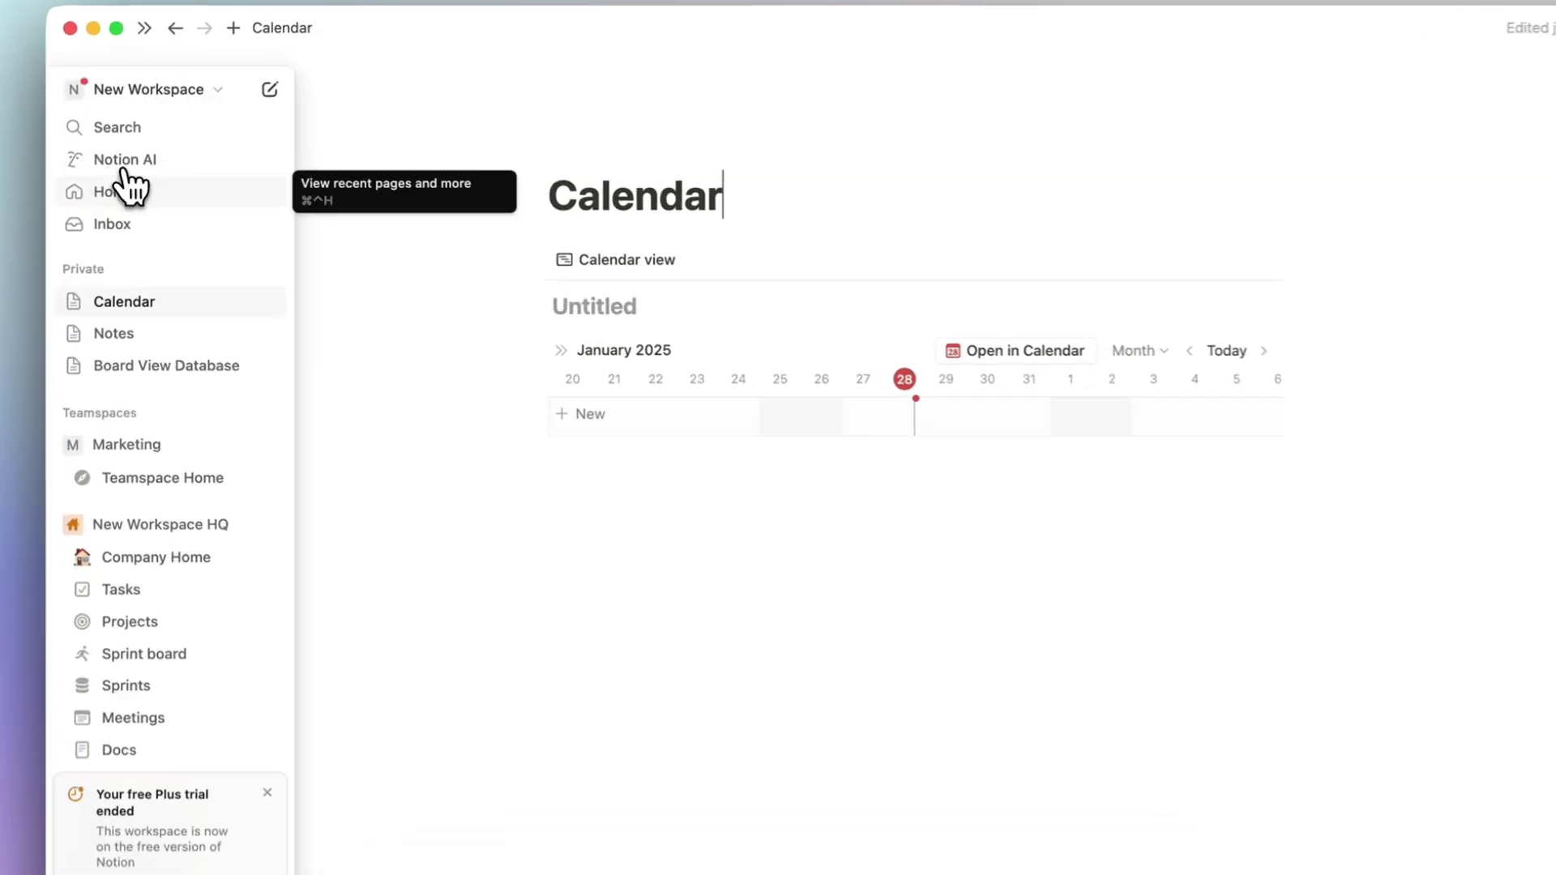
pyautogui.click(118, 170)
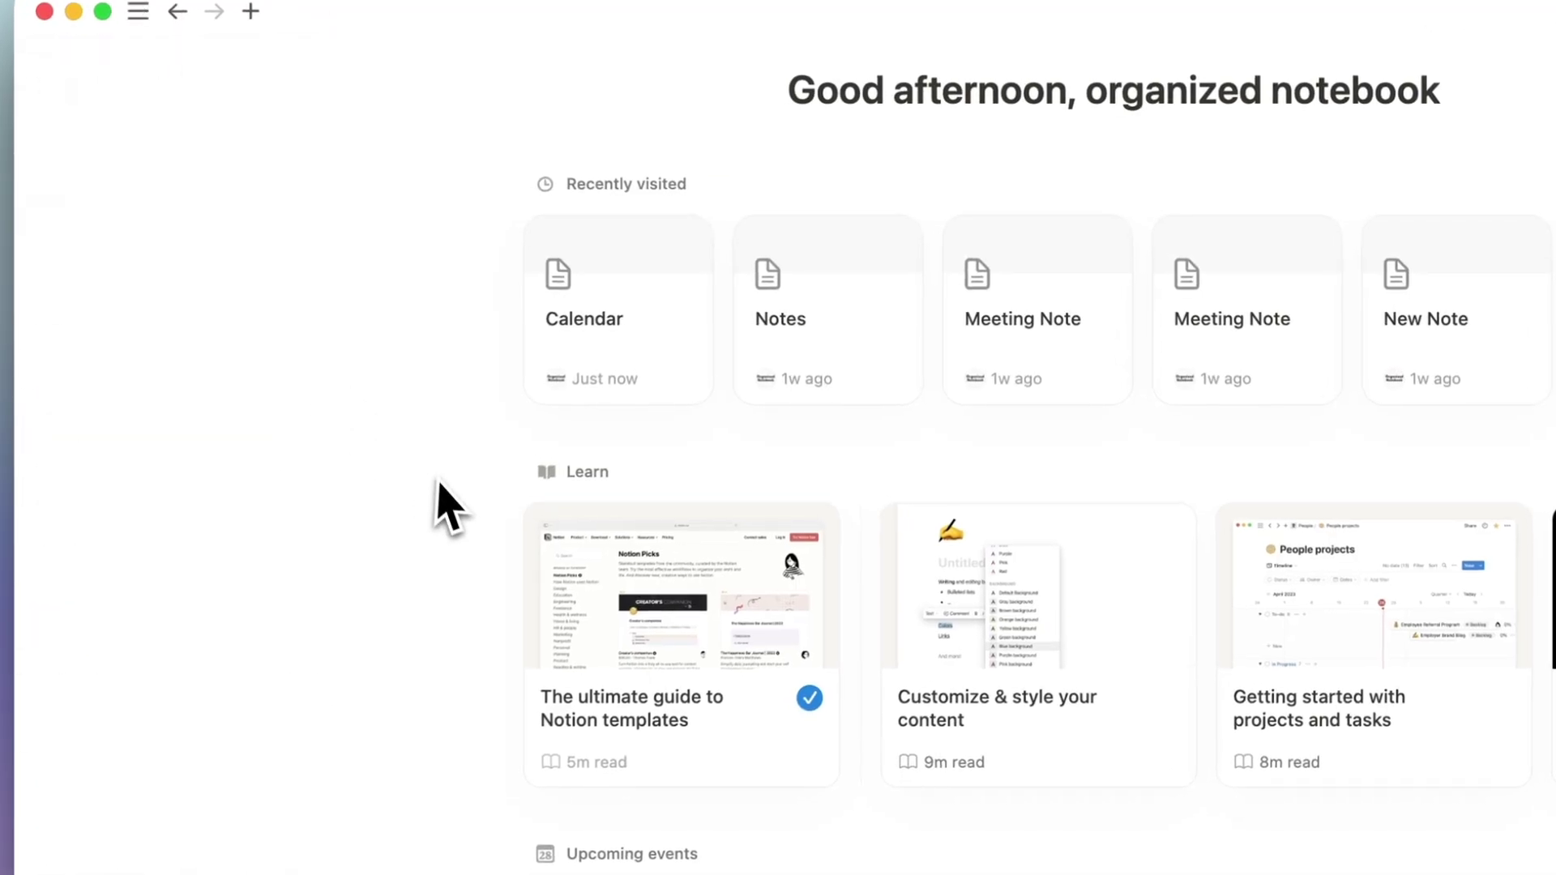
pyautogui.scroll(-10, 478, 545)
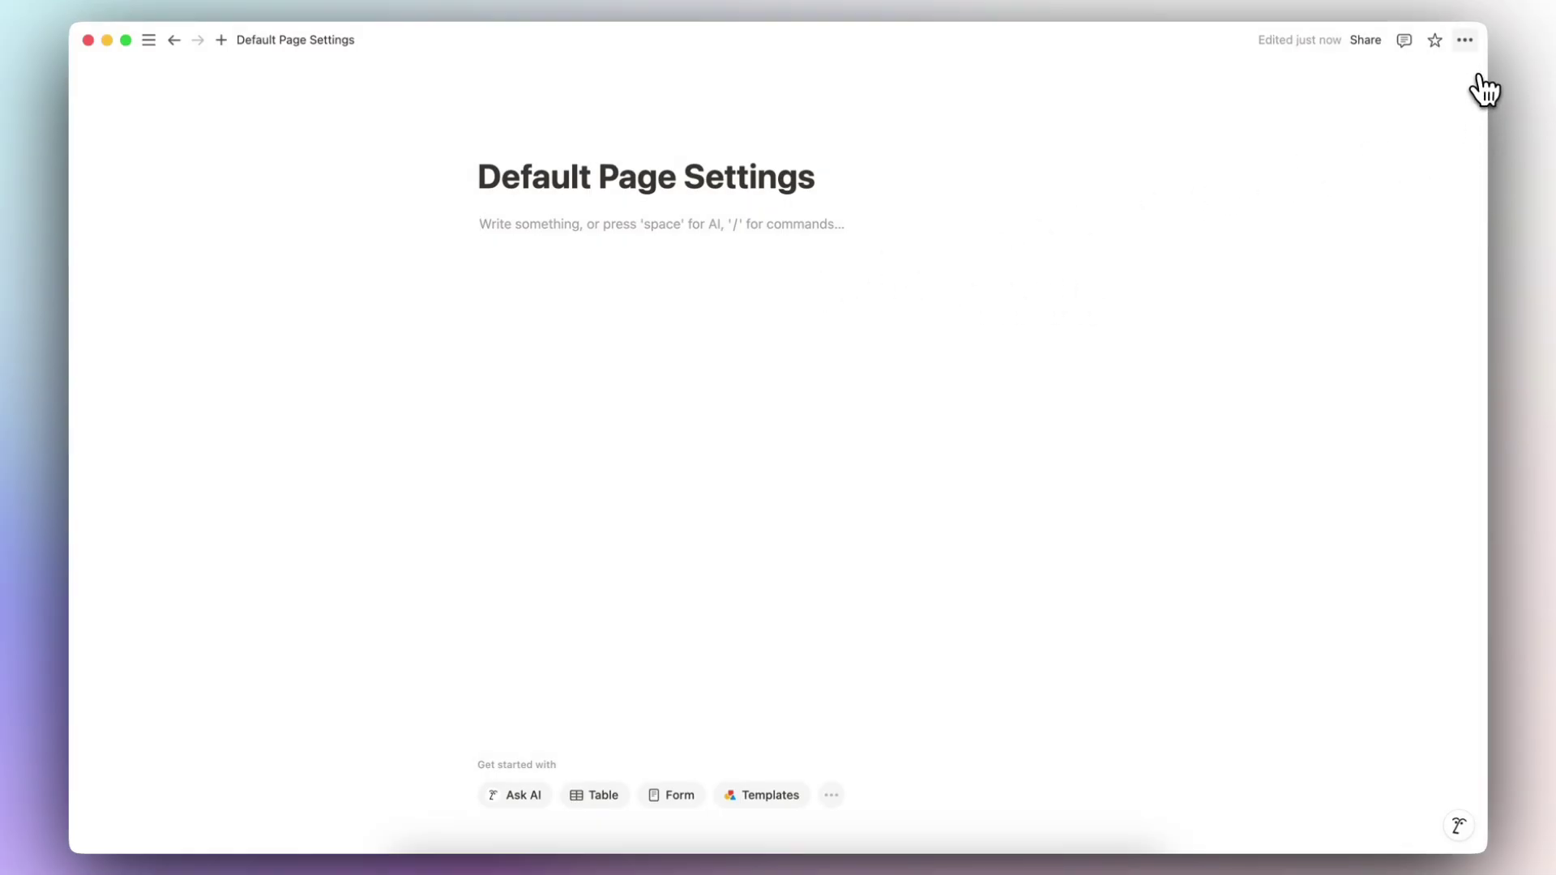
# Step: Set Default Page Settings to small text, full width and the Serif font
pyautogui.click(1465, 40)
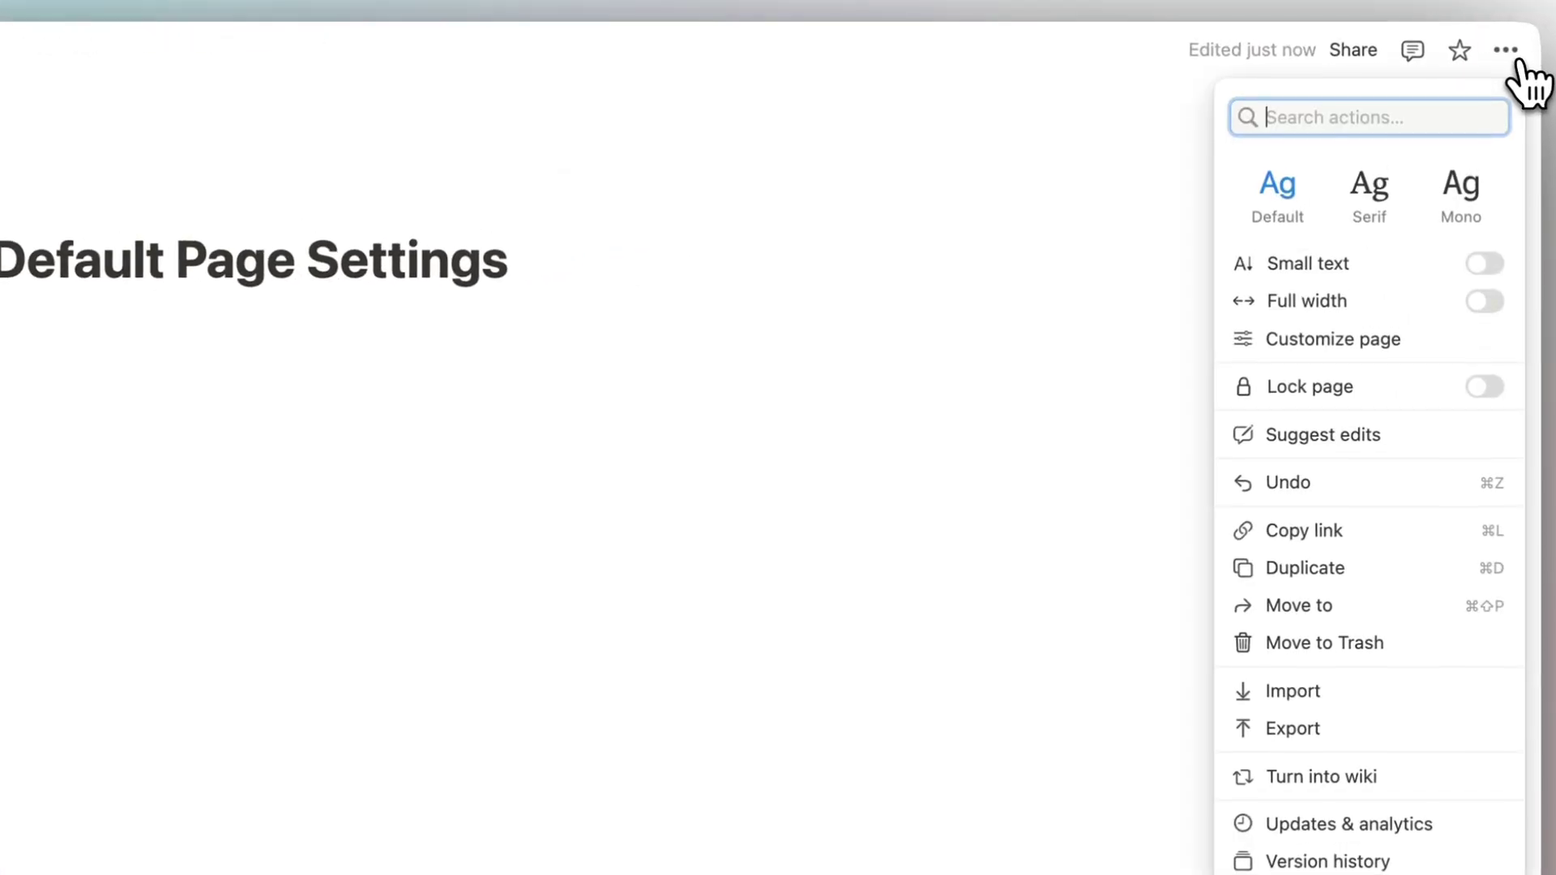
pyautogui.click(1490, 269)
pyautogui.click(1488, 305)
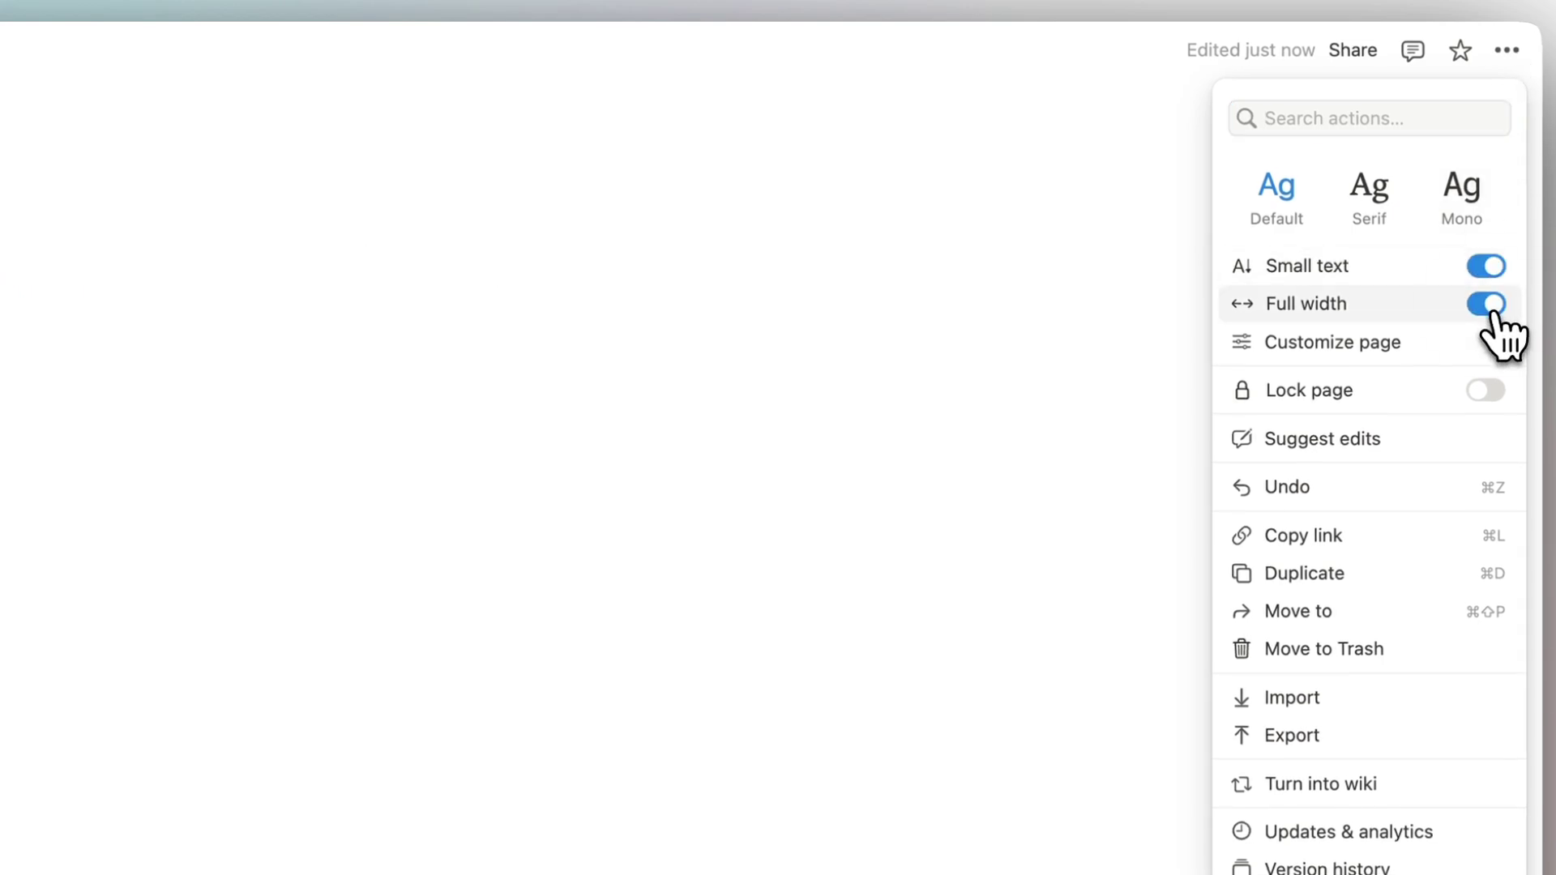
pyautogui.click(1369, 230)
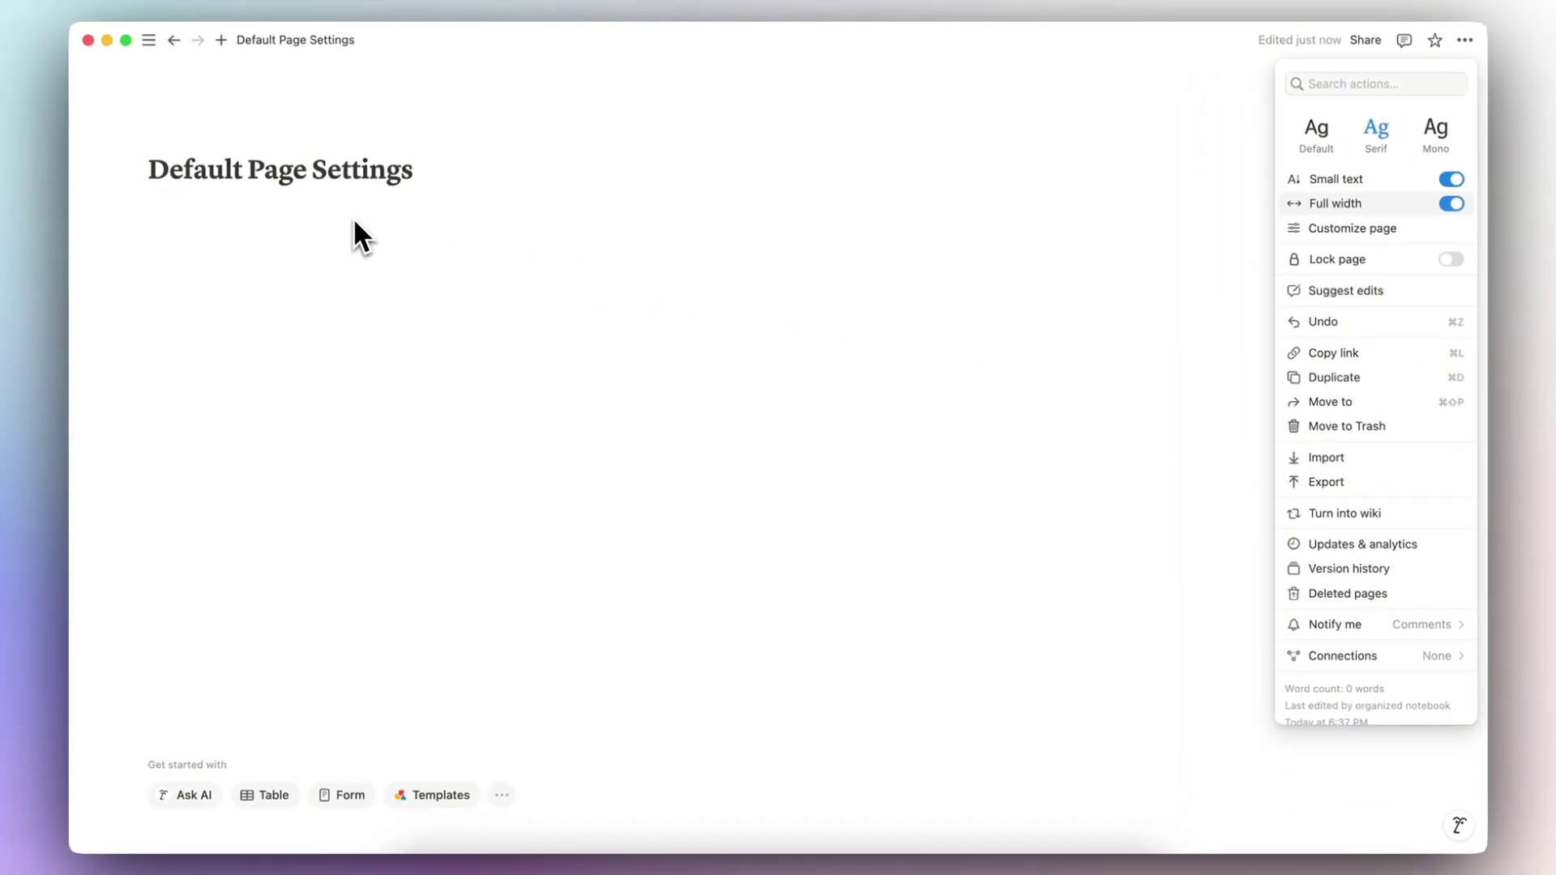
pyautogui.click(354, 227)
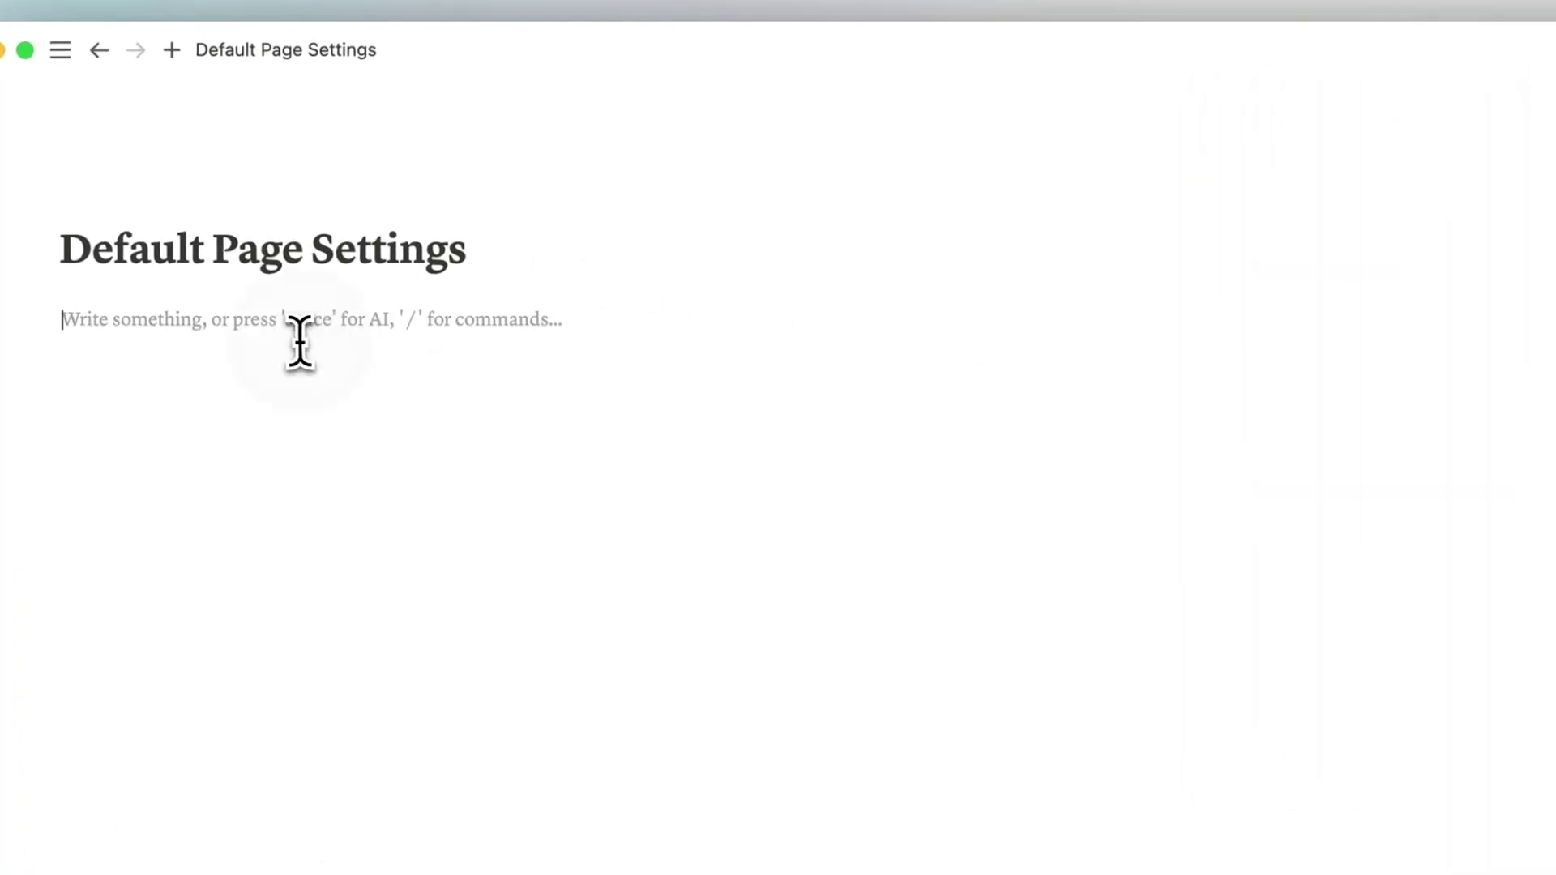
# Step: Add a /page sub-page set to small text and full width, then open the settings
pyautogui.write('/page')
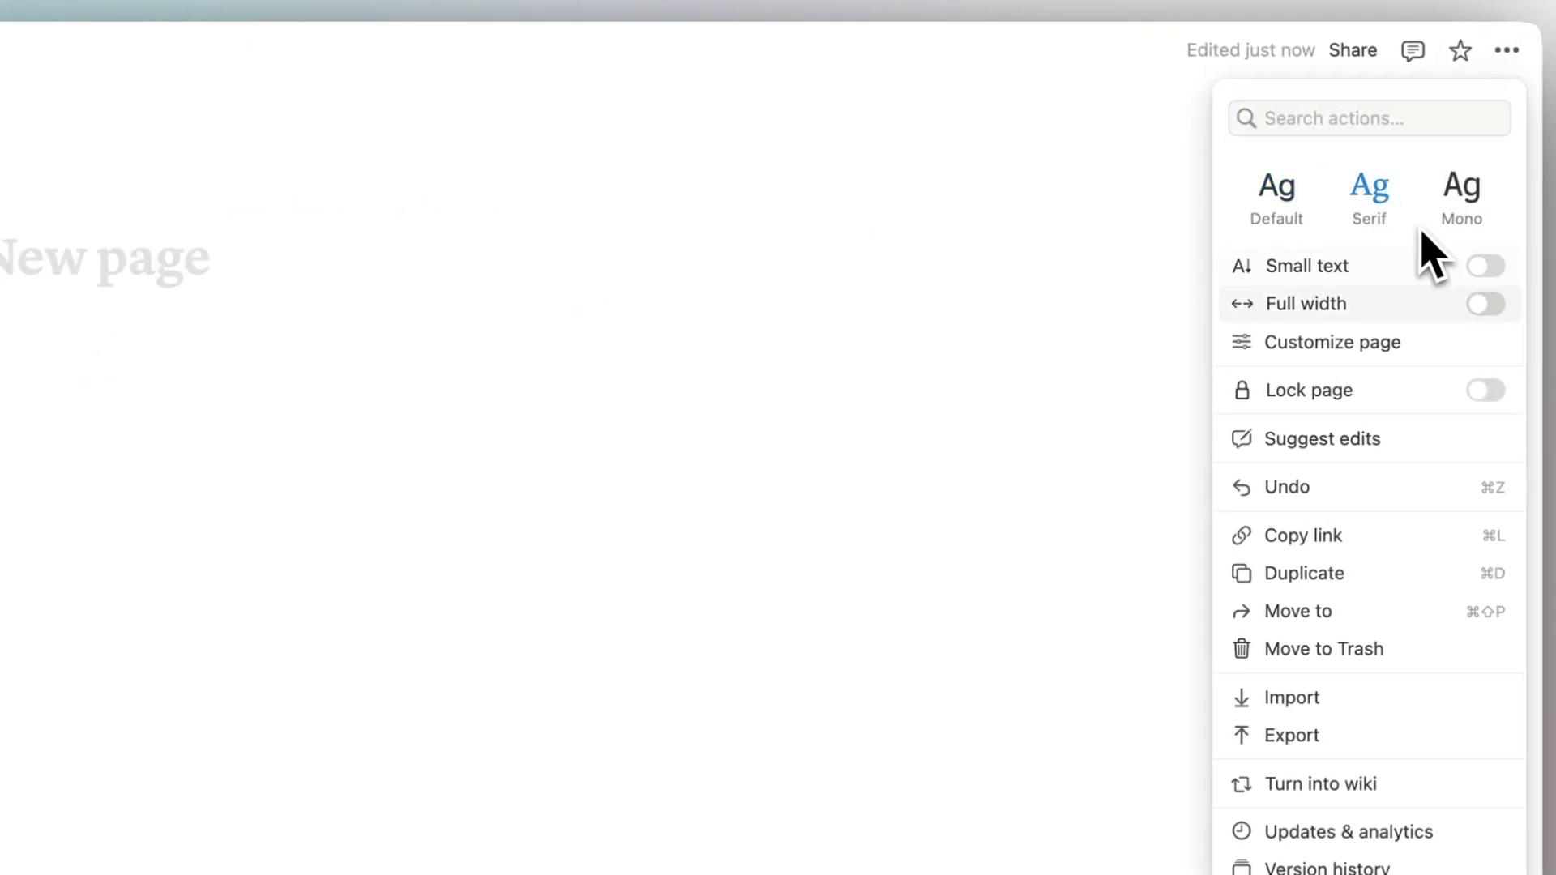
pyautogui.click(1485, 266)
pyautogui.click(1487, 304)
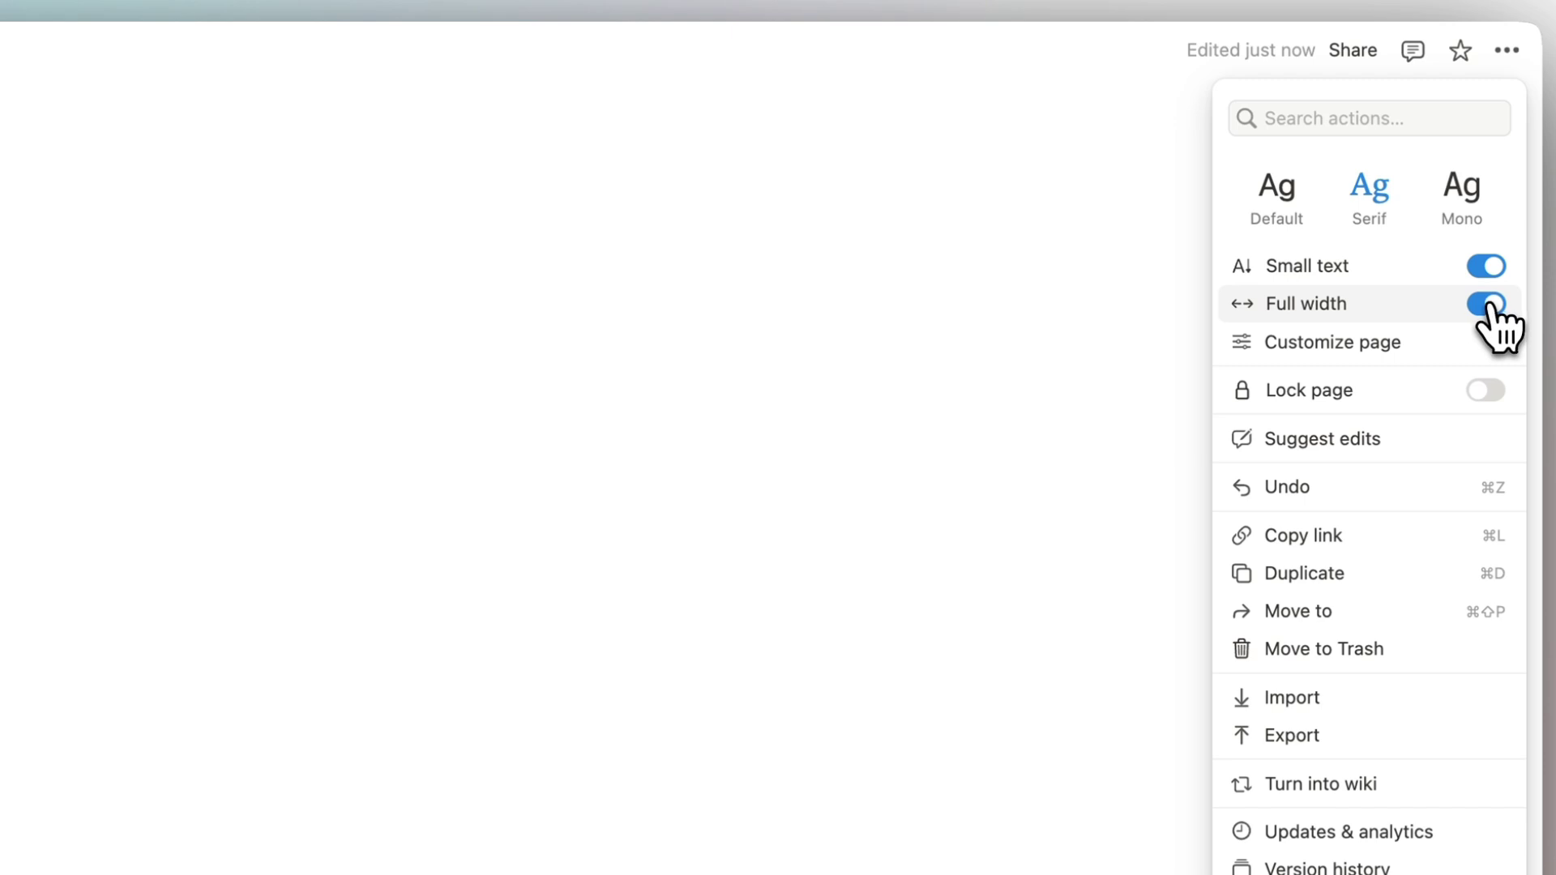
pyautogui.click(457, 254)
pyautogui.moveTo(106, 114)
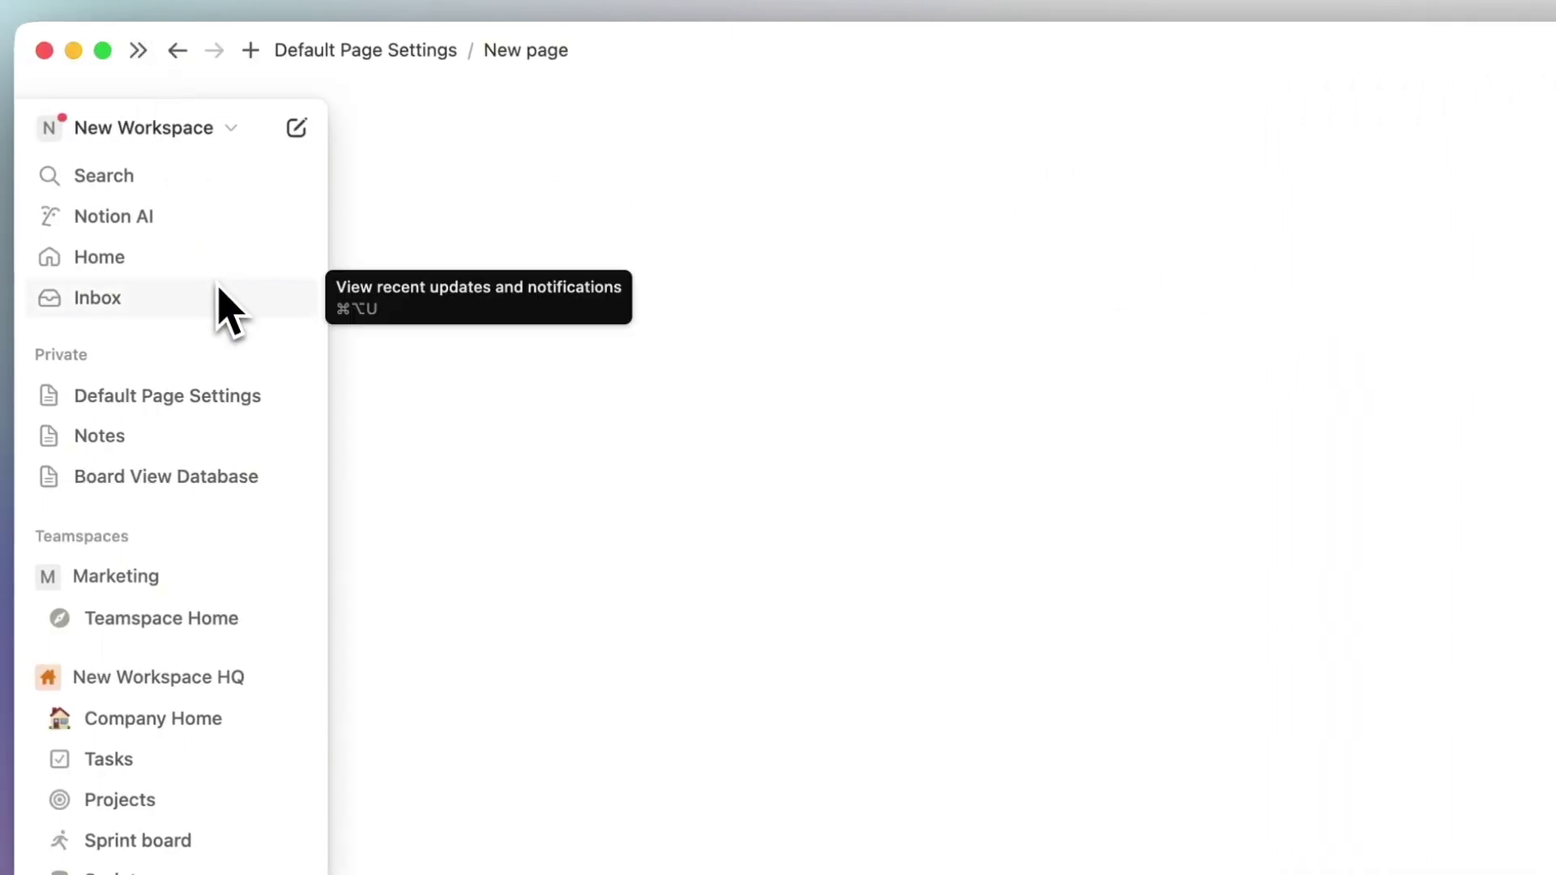
pyautogui.scroll(-3, 268, 697)
pyautogui.click(136, 631)
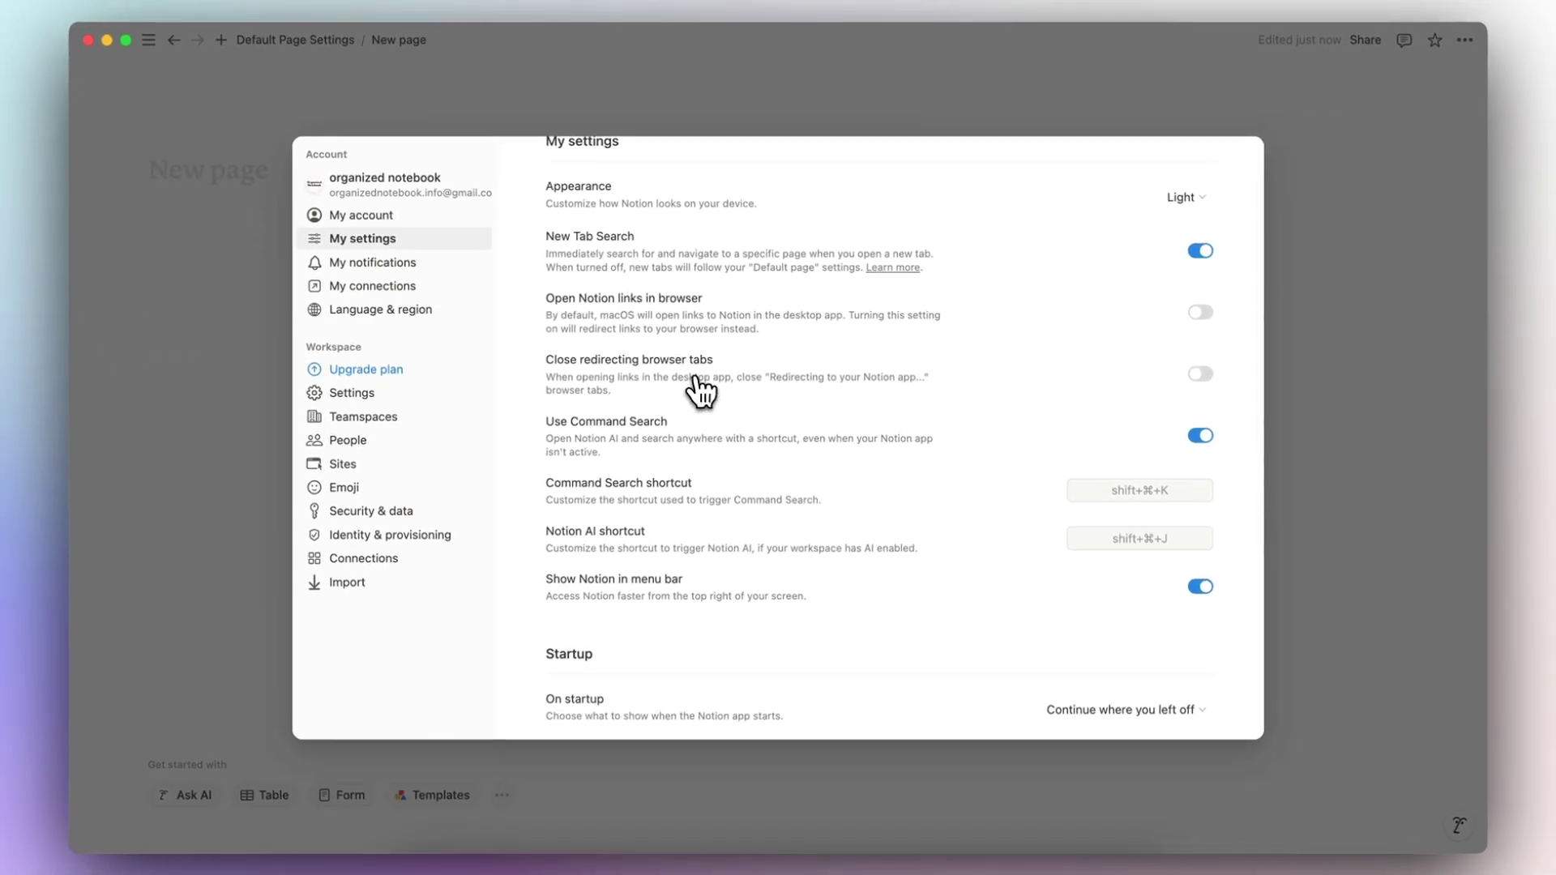
pyautogui.scroll(-4, 702, 391)
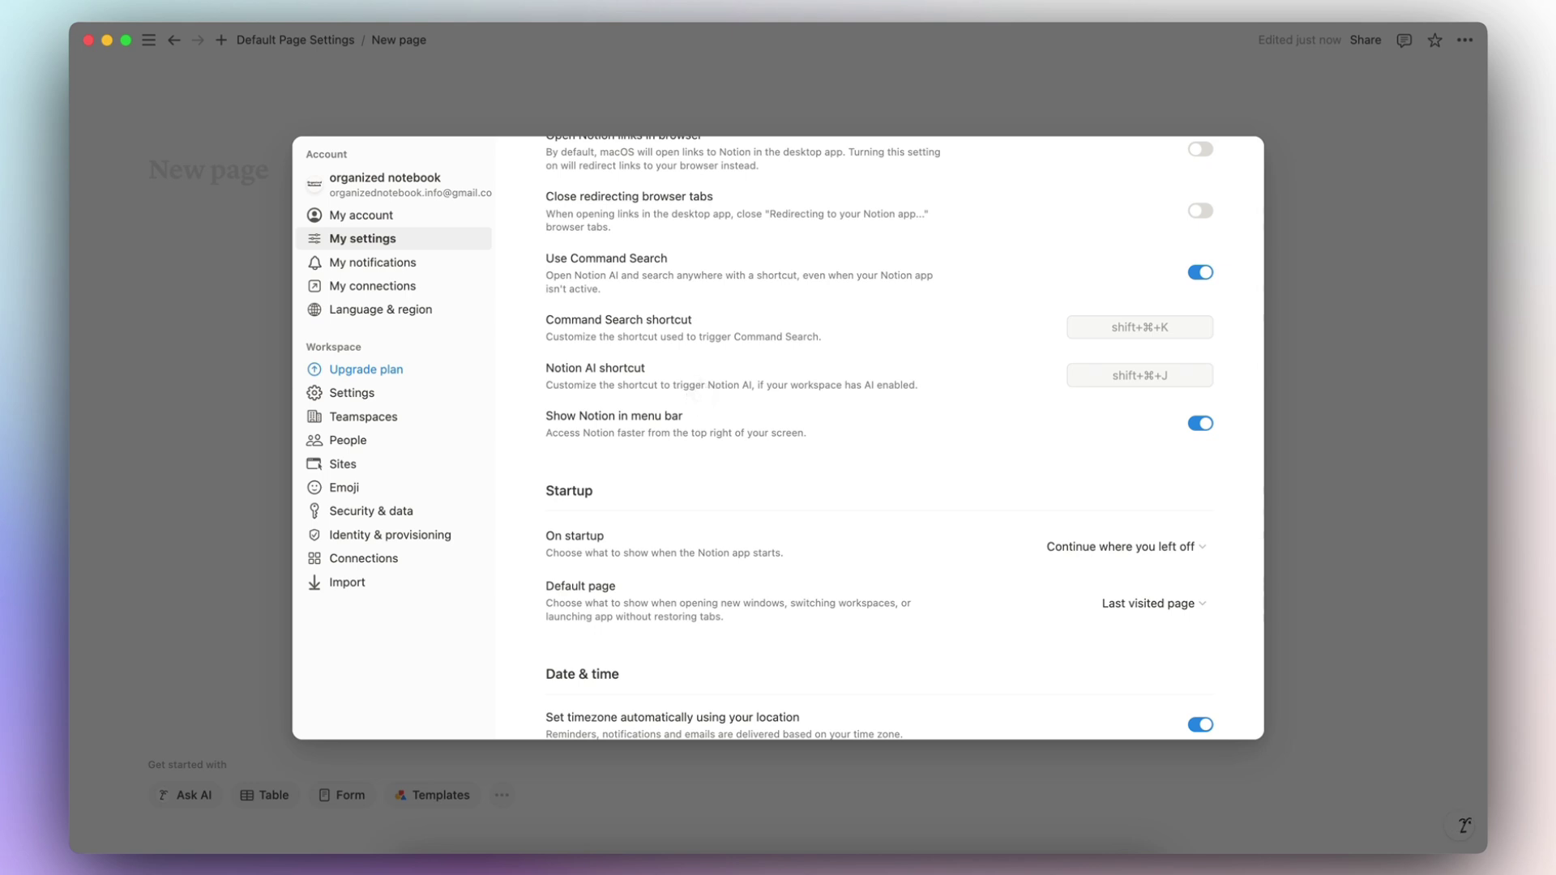
pyautogui.scroll(-8, 701, 391)
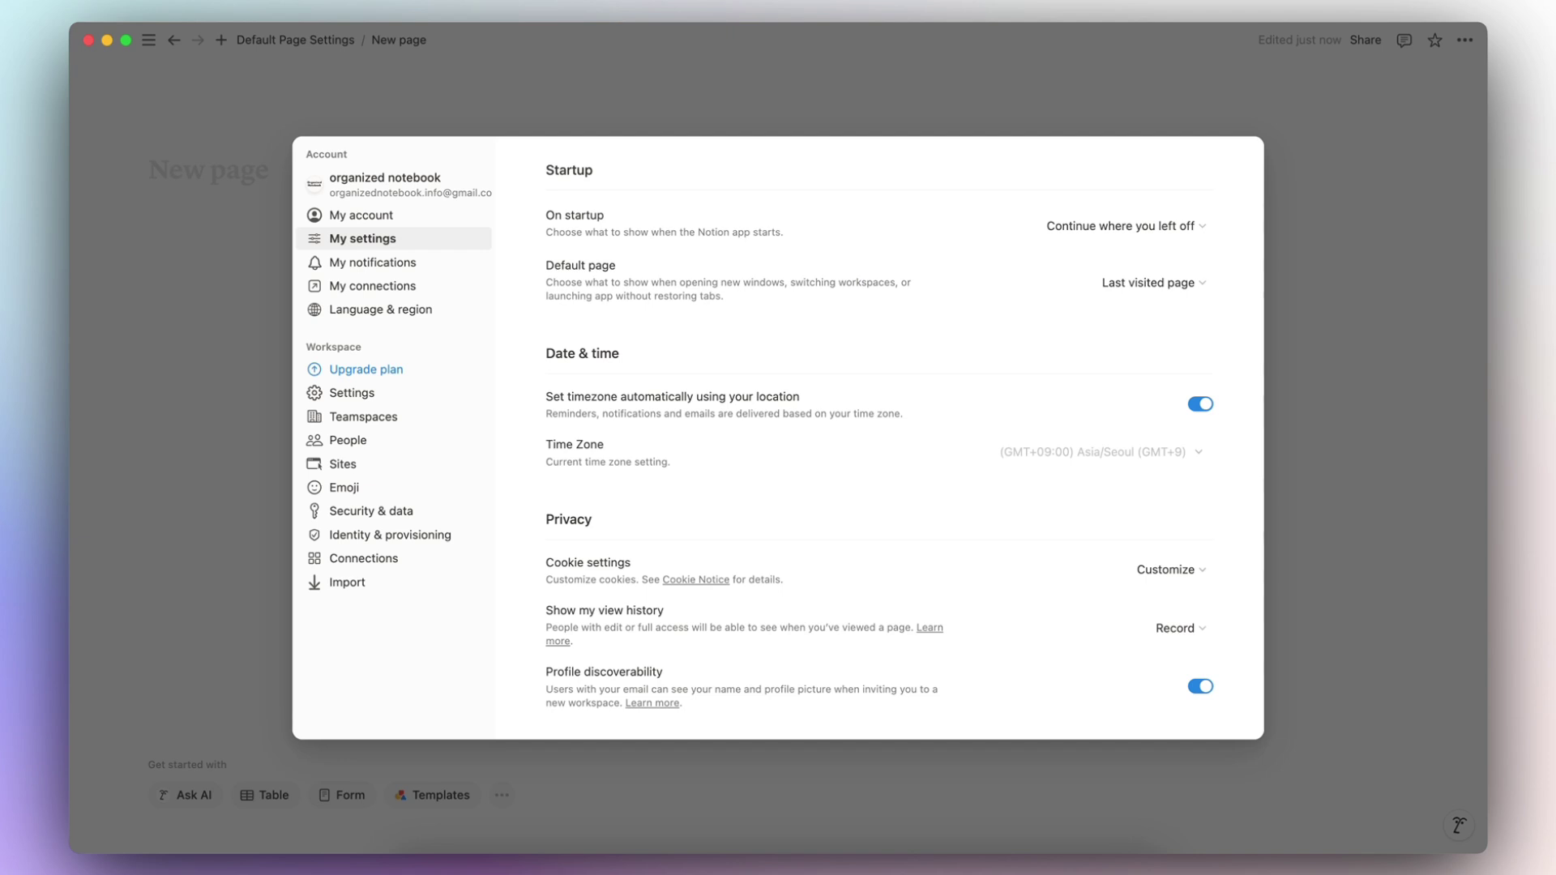
pyautogui.scroll(10, 879, 438)
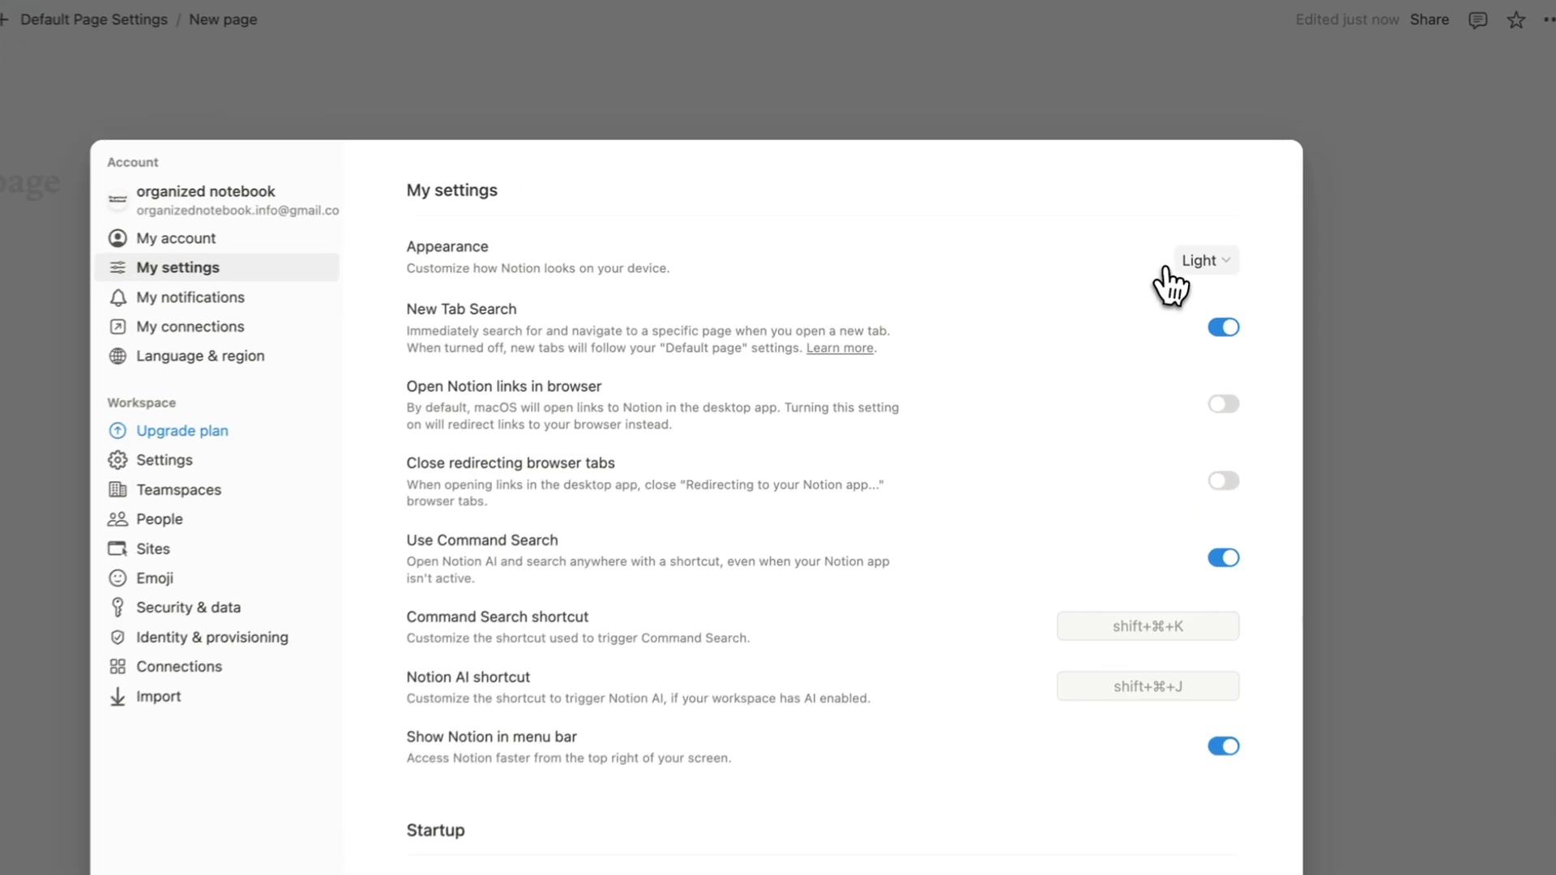
pyautogui.click(1182, 233)
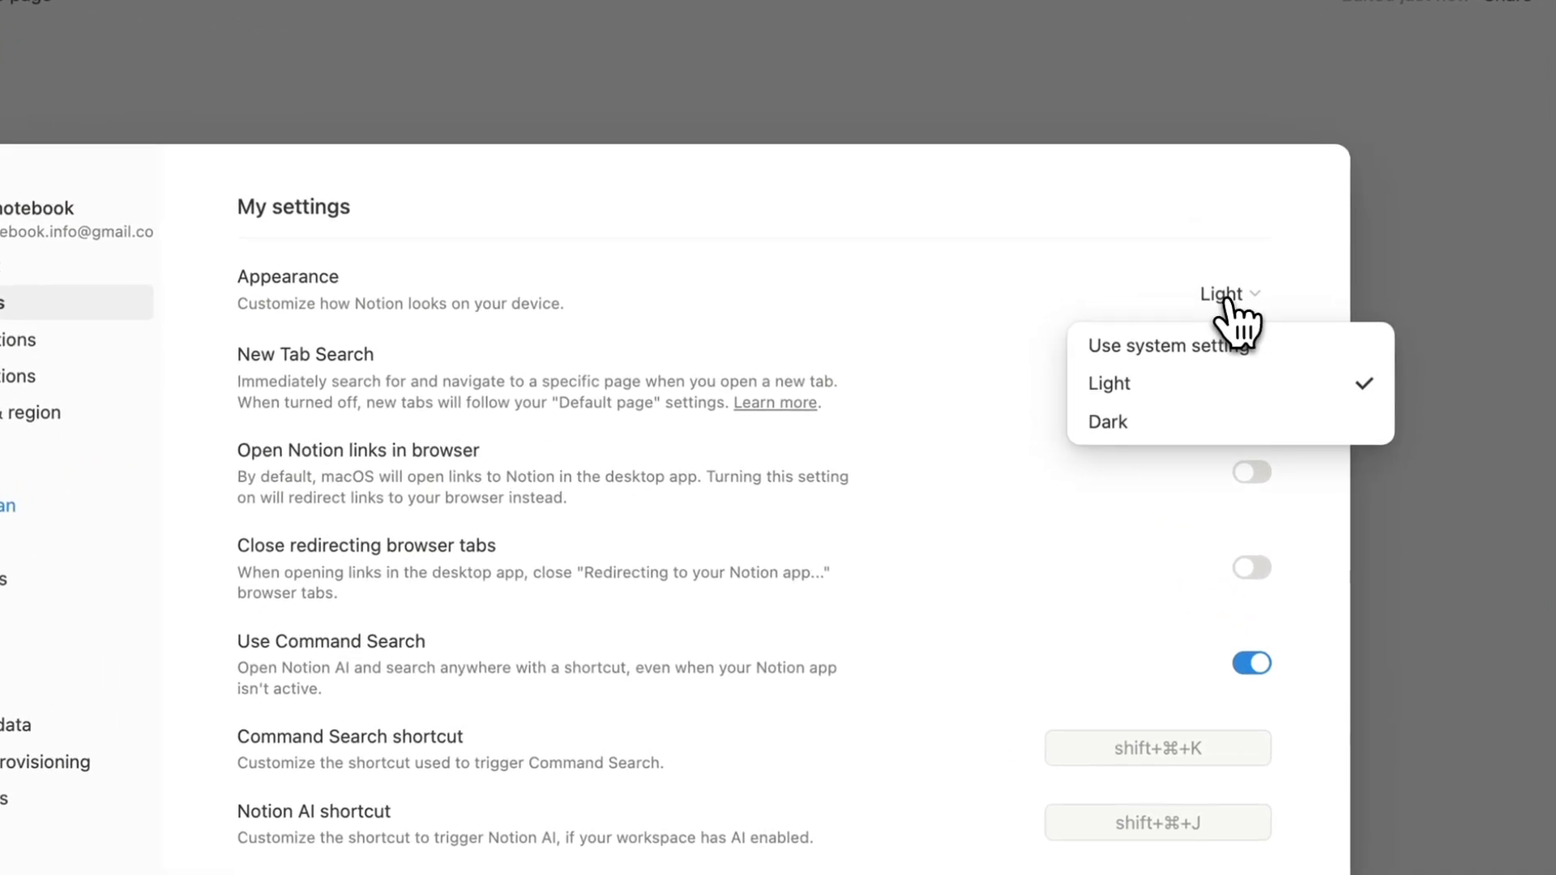
pyautogui.click(1111, 386)
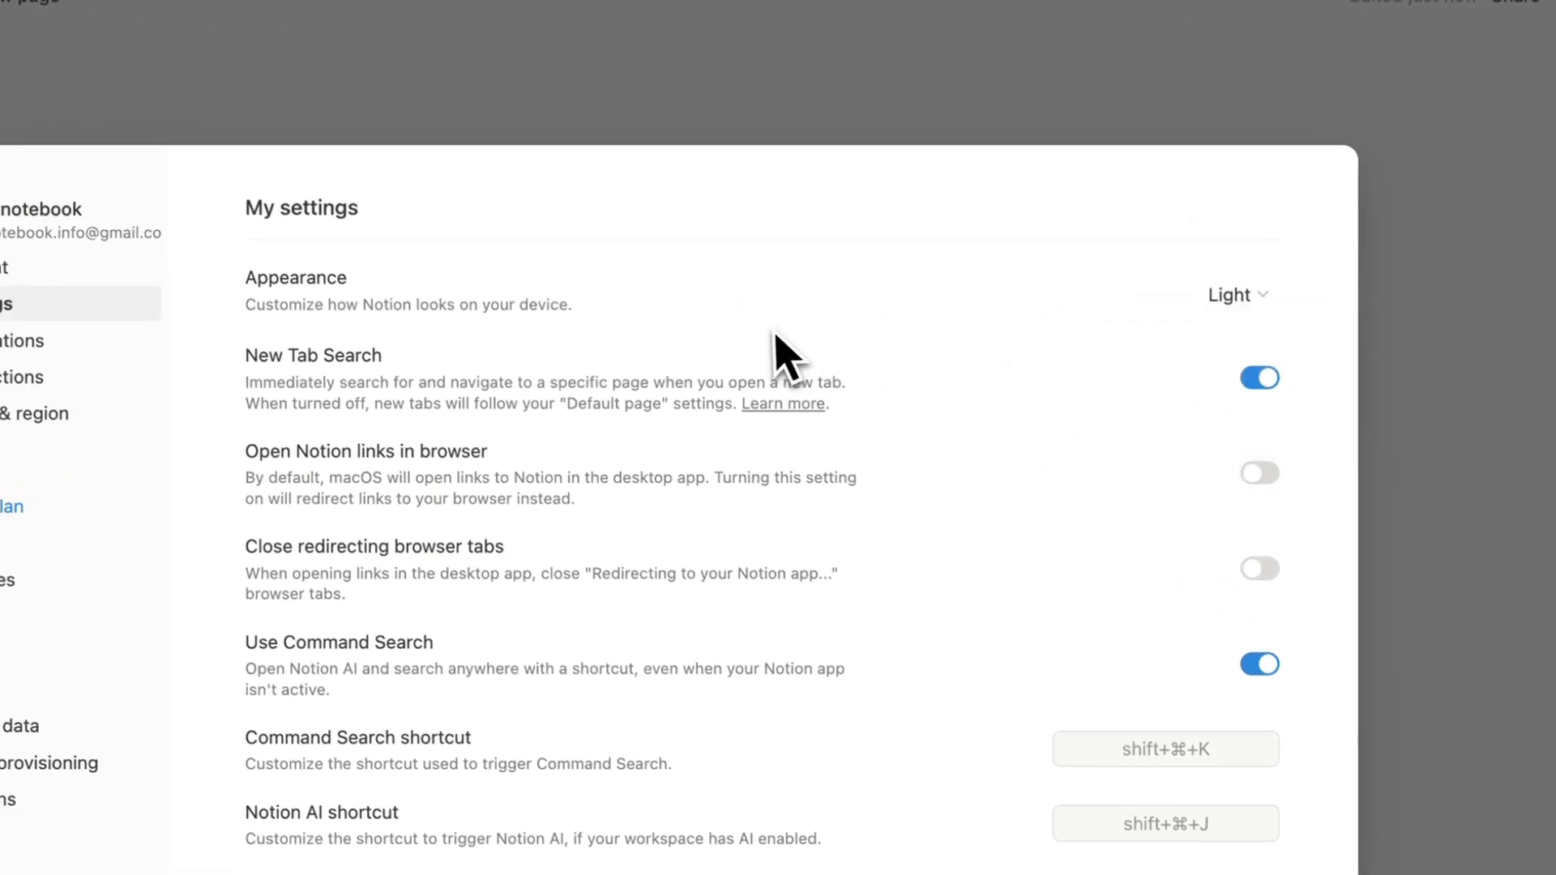